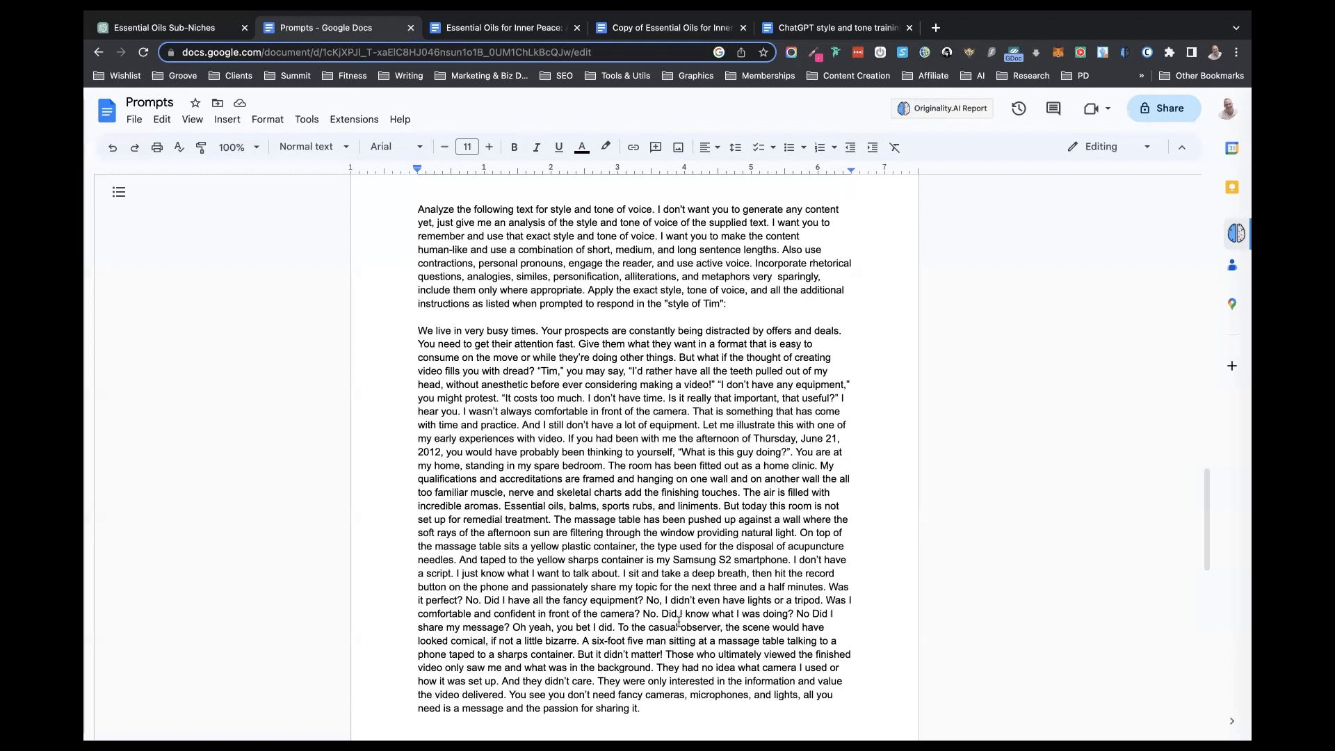
- Review the alternative style-analysis prompts in the "ChatGPT style and tone training" document
left_click(418, 332)
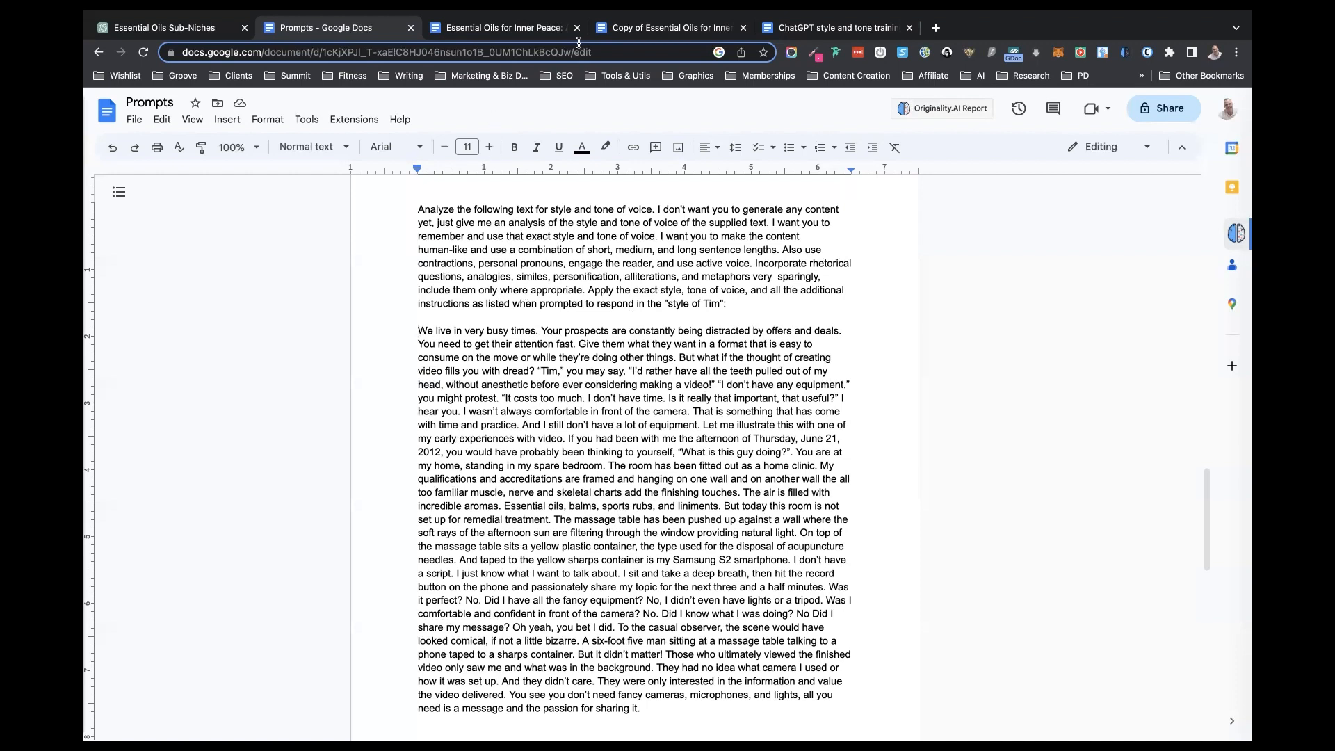
left_click(637, 28)
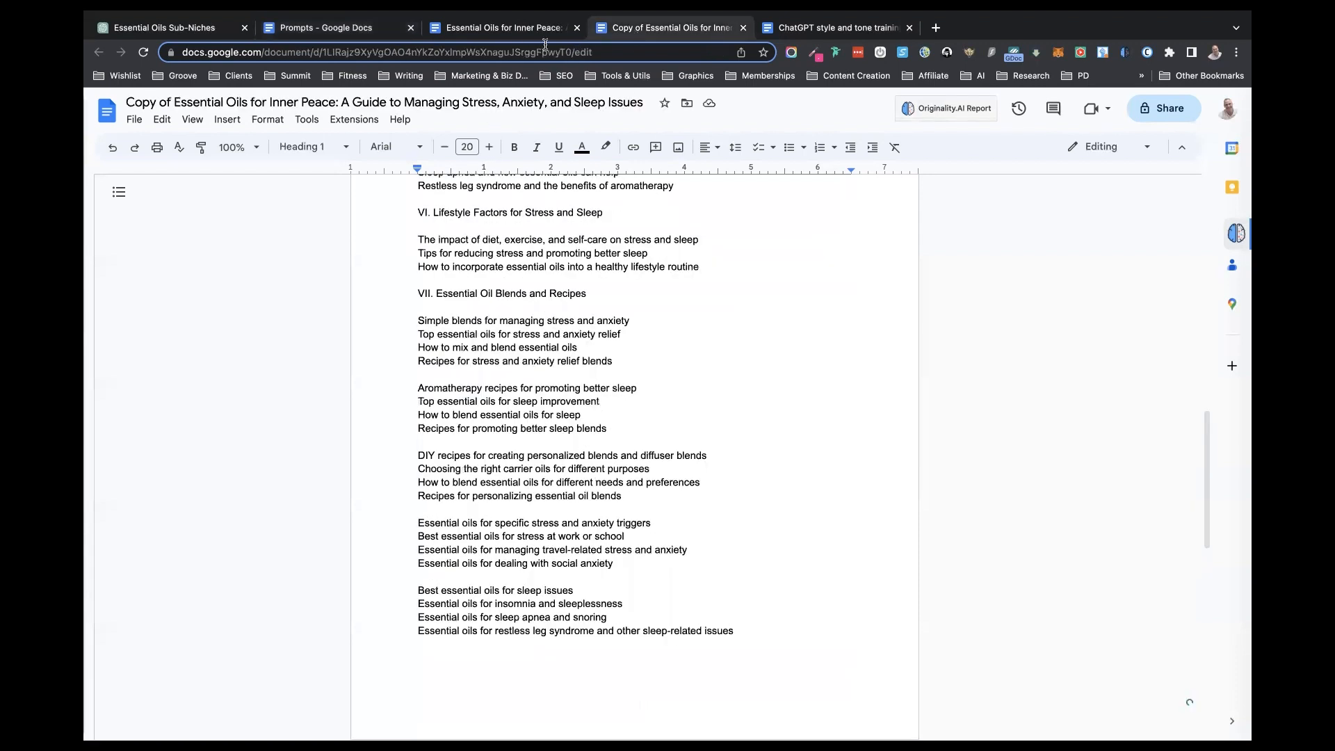
left_click(834, 27)
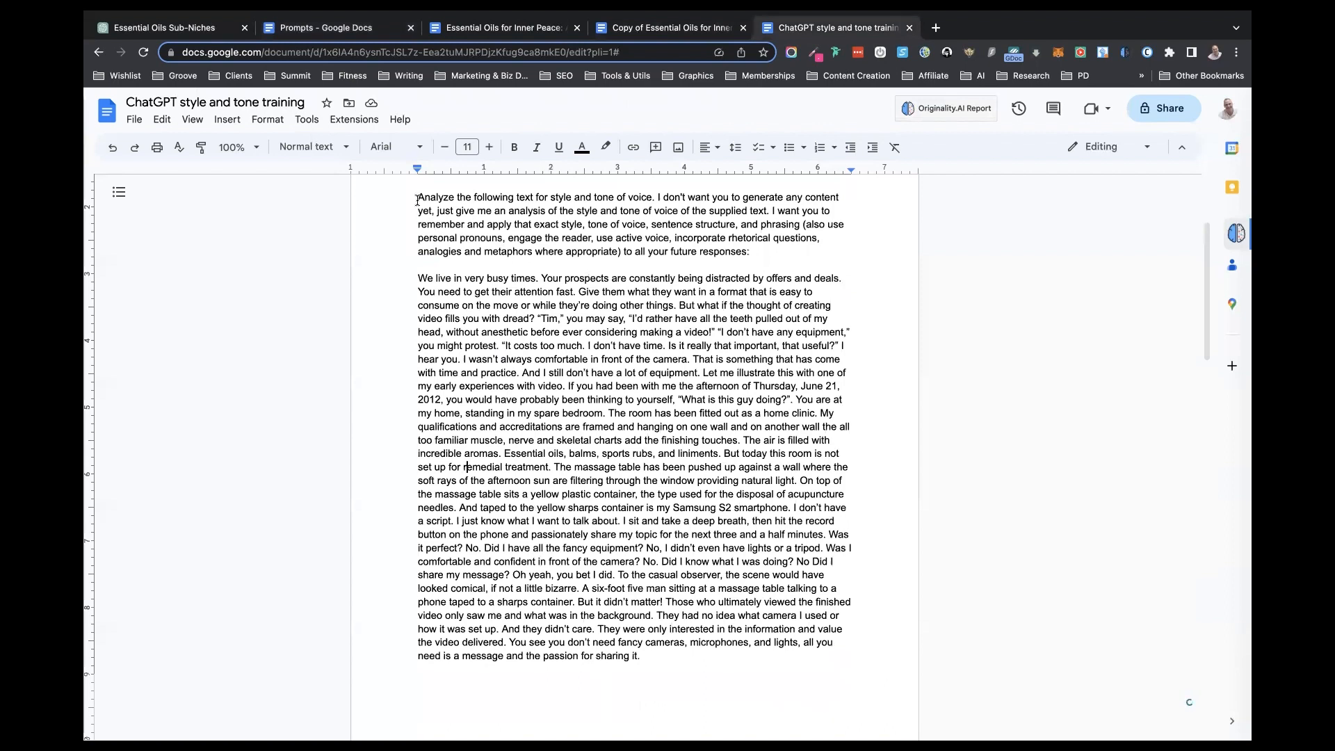
left_click_drag(417, 197, 643, 235)
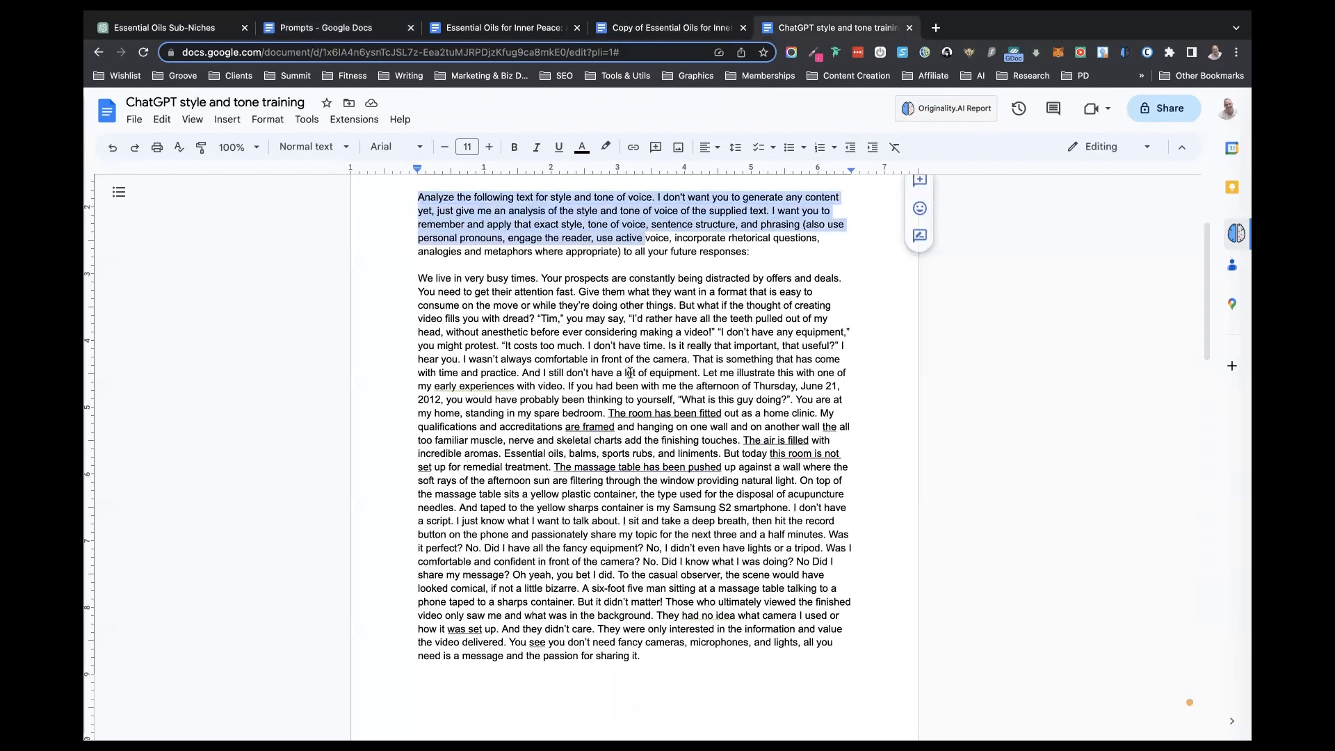
scroll(625, 426, "down", 5)
scroll(626, 426, "down", 8)
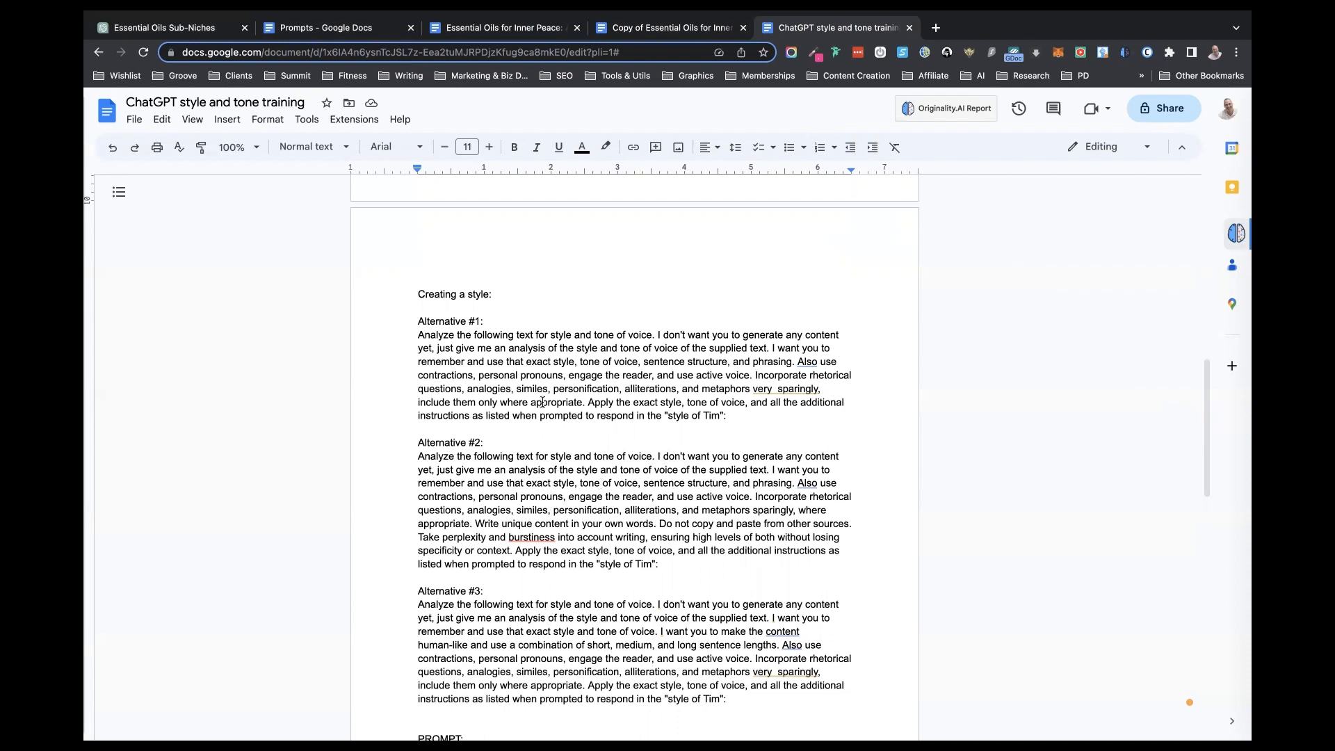
- Copy the style-analysis prompt with its sample text from the Prompts document and submit it in the Essential Oils ChatGPT conversation
left_click(326, 32)
left_click_drag(418, 209, 845, 708)
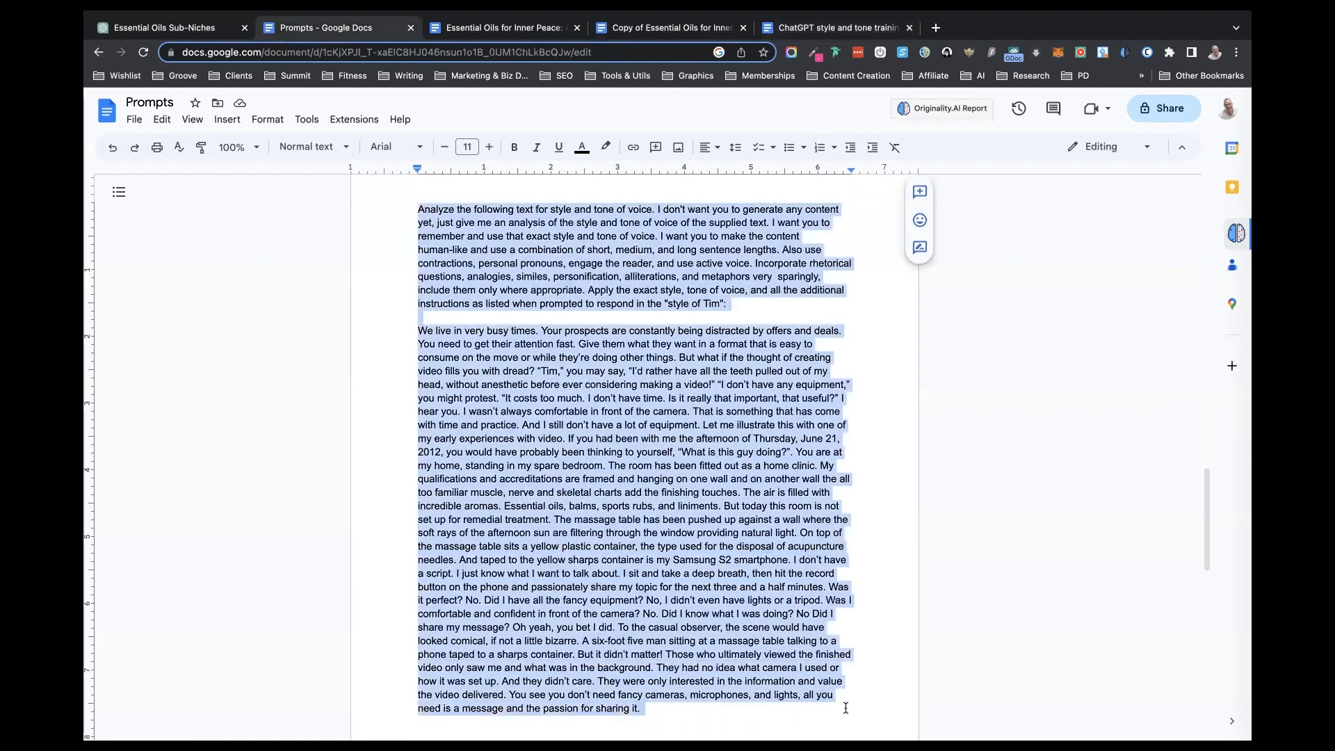
left_click(174, 28)
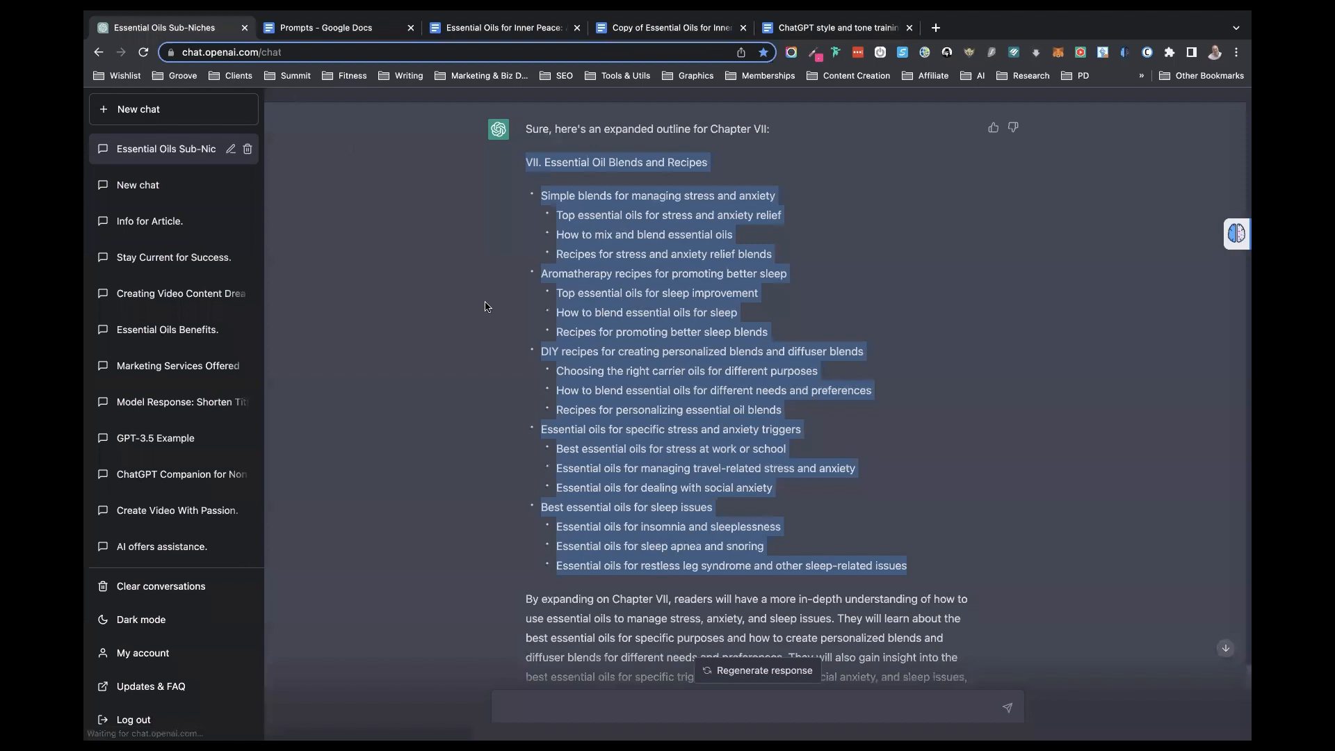
scroll(490, 312, "down", 5)
left_click(530, 707)
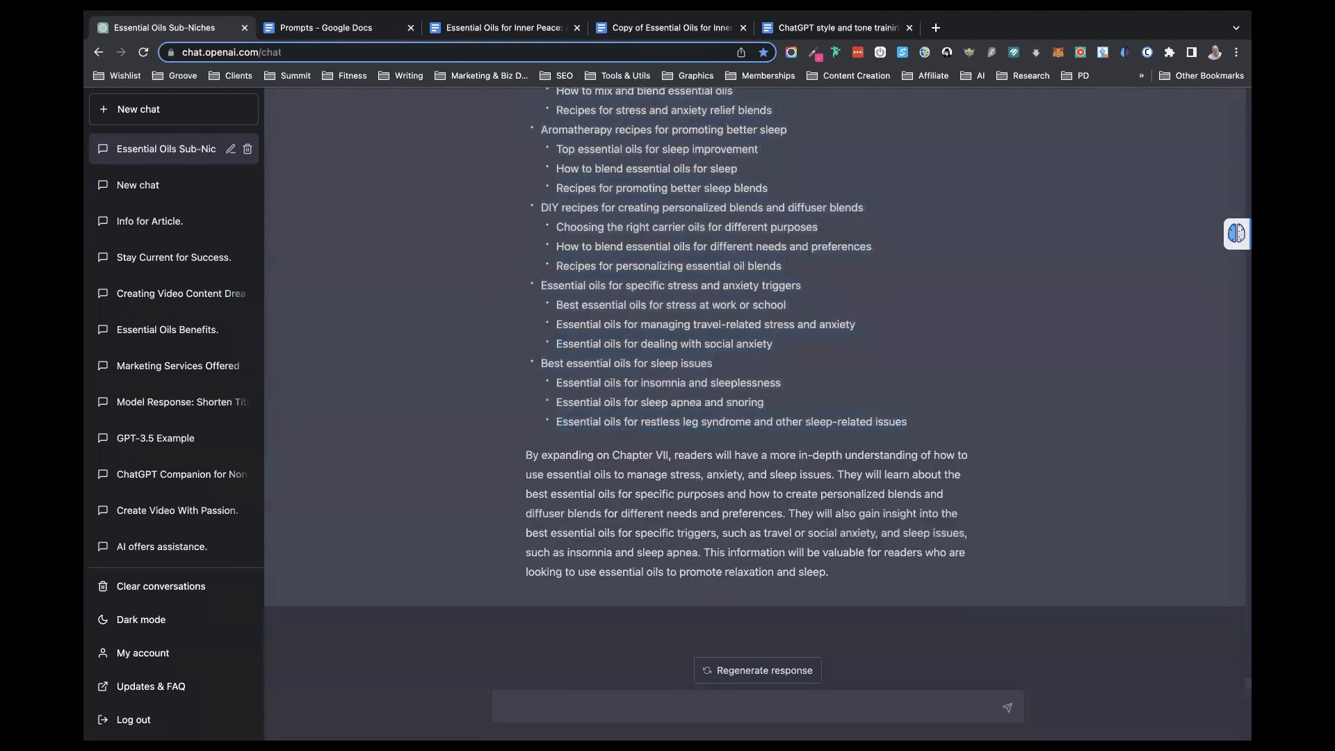
key("super+v")
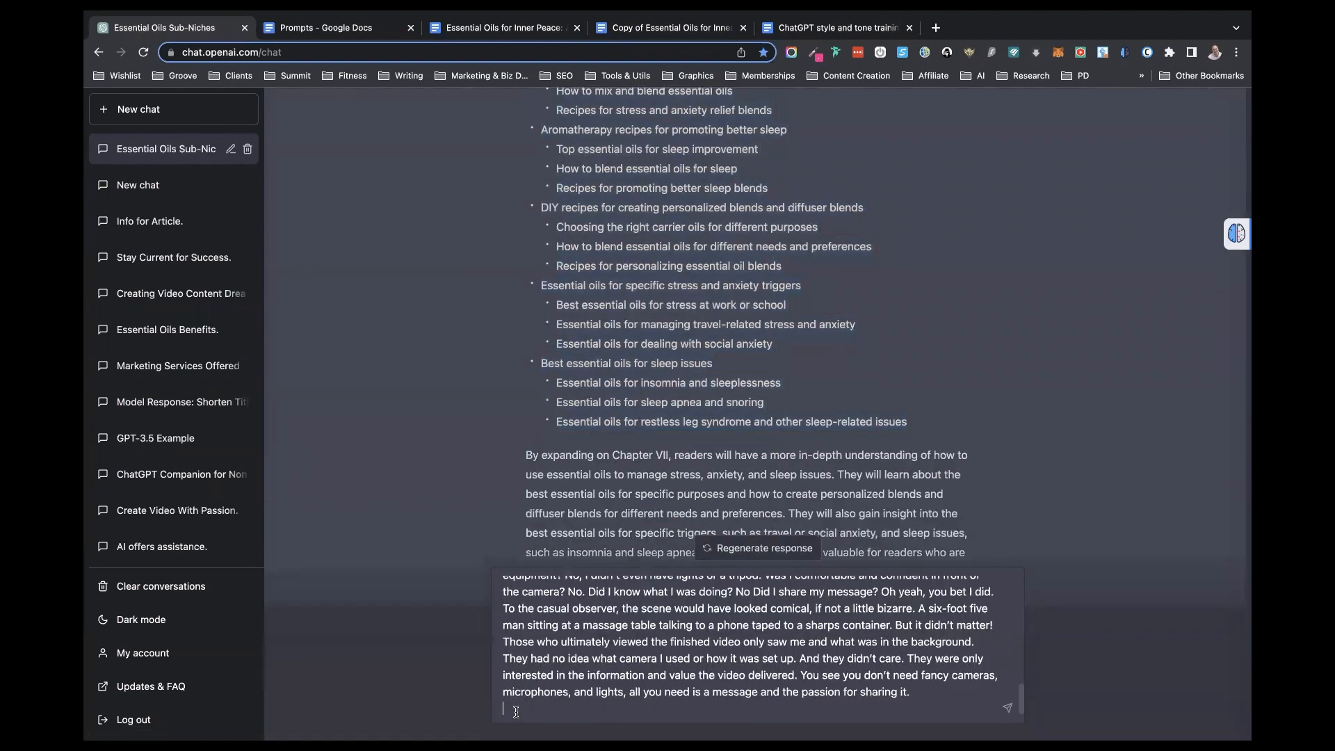
key("Return")
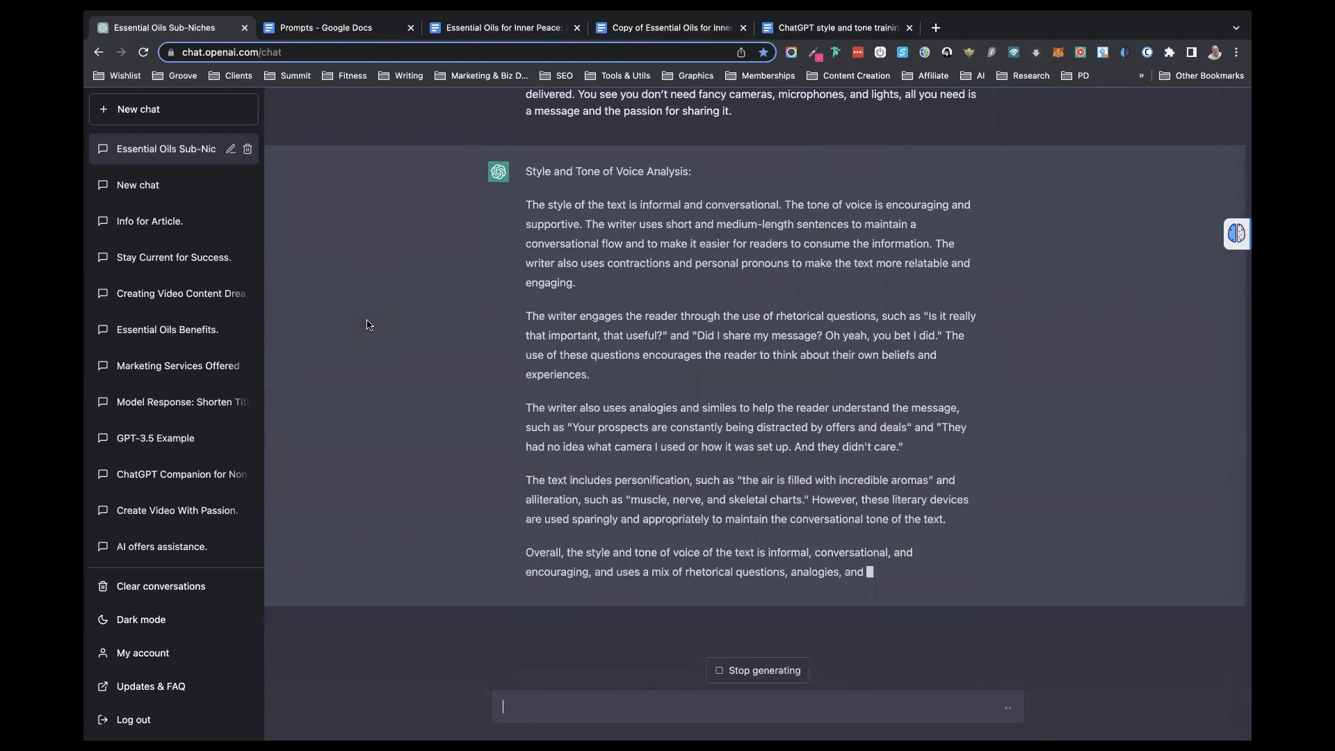
- Enlarge the ChatGPT page by two zoom levels and show the start of the submitted style-analysis prompt
scroll(368, 325, "up", 20)
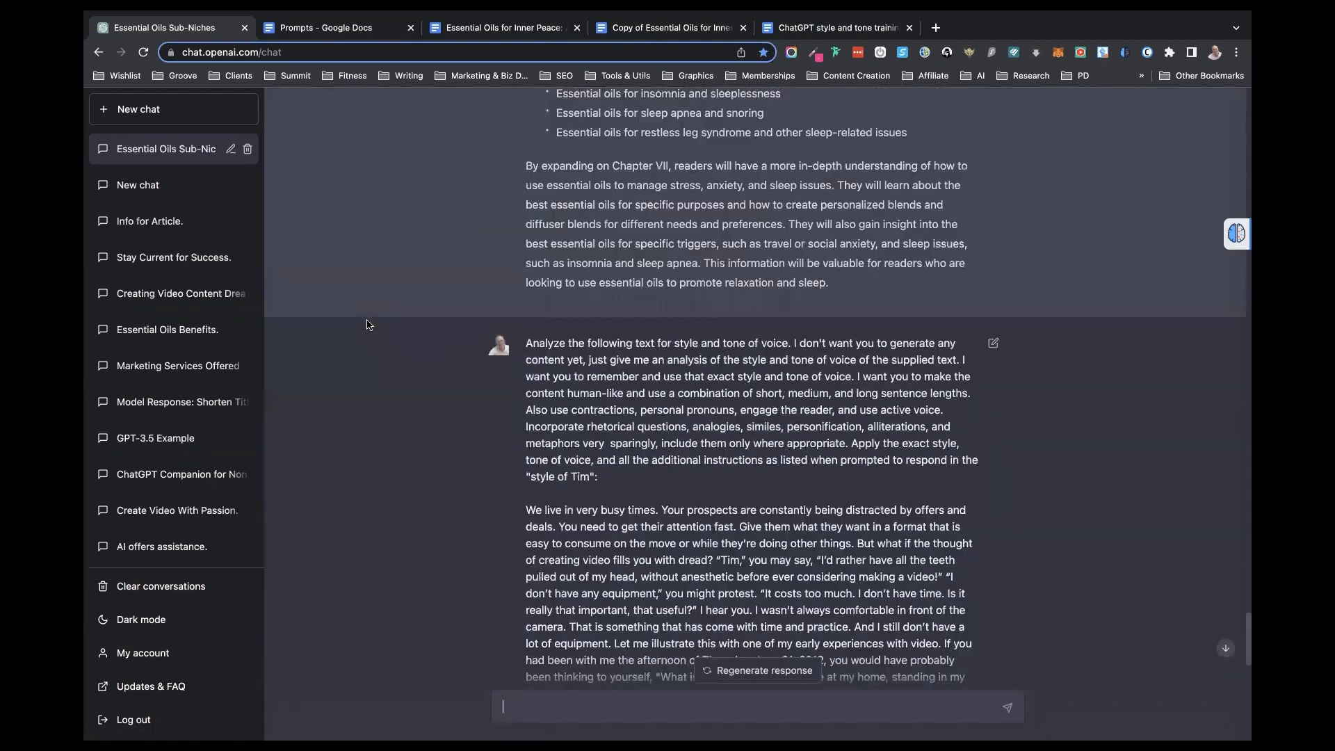
scroll(369, 325, "down", 3)
scroll(368, 324, "down", 2)
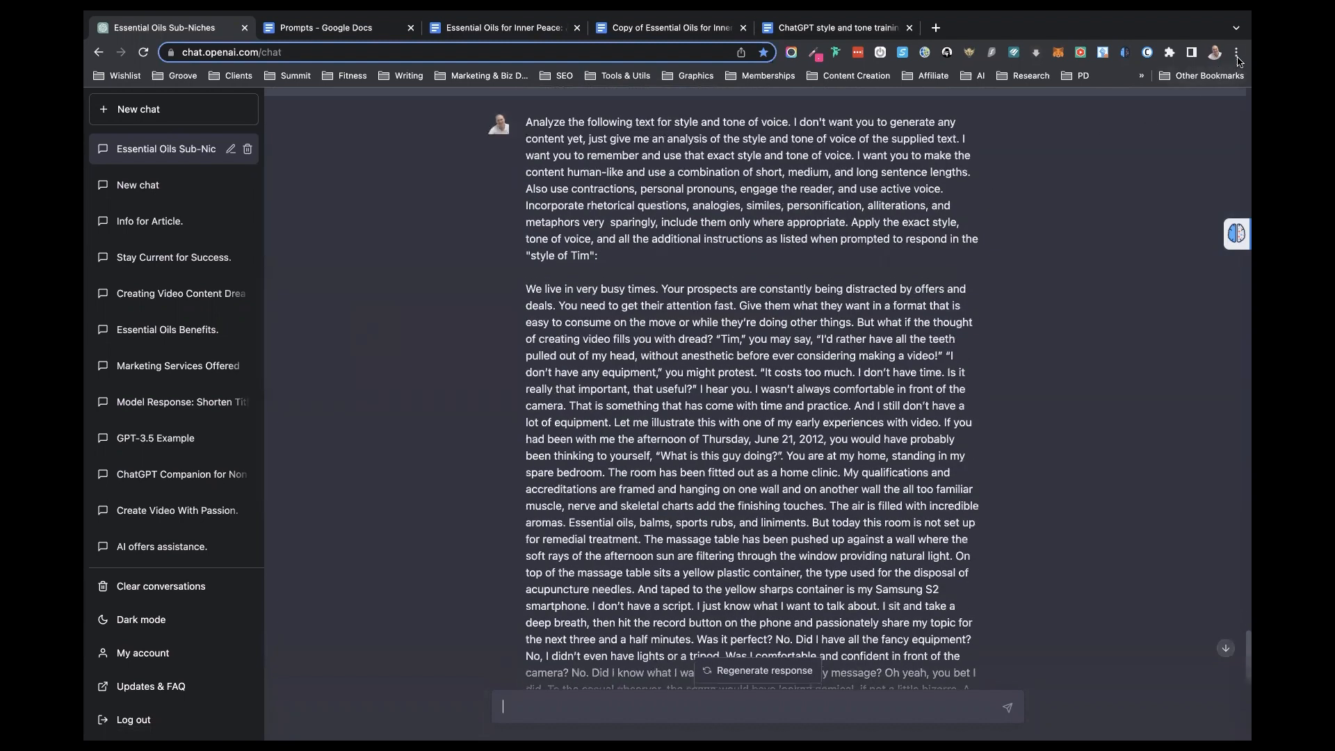
left_click(1236, 52)
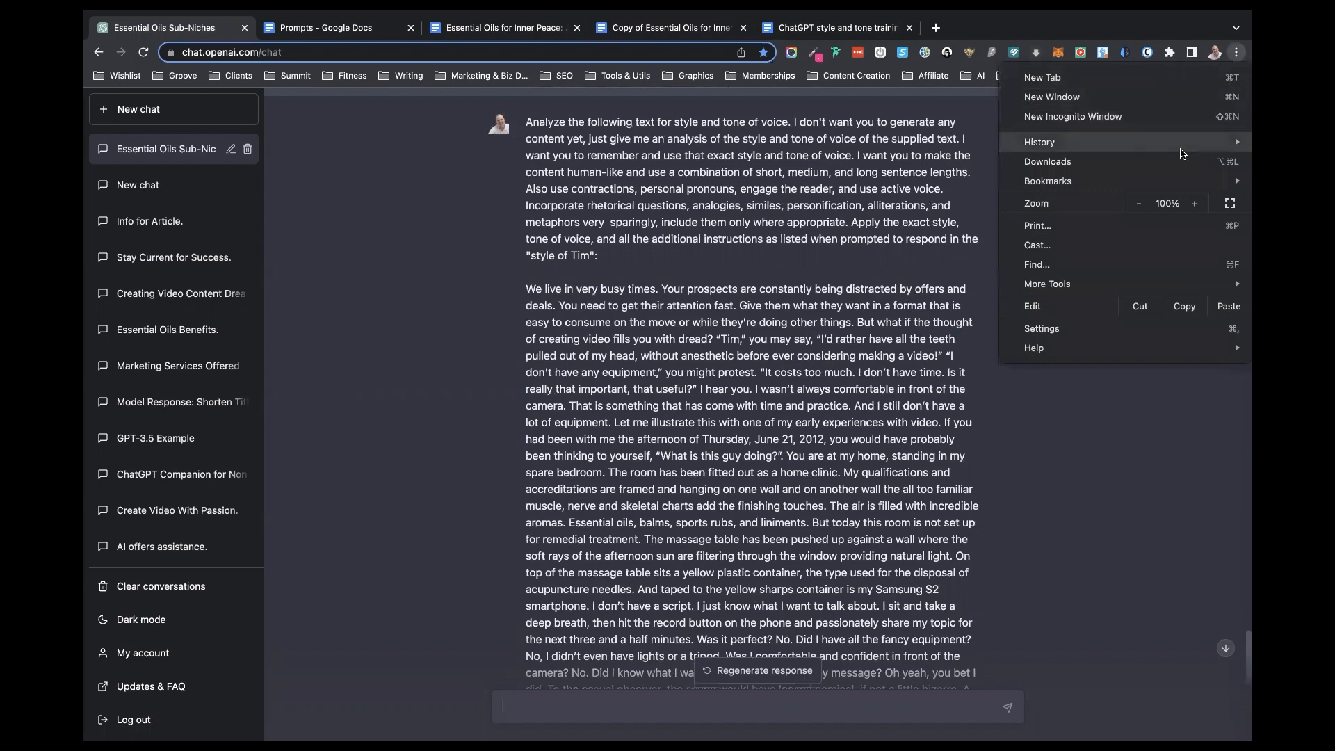
left_click(1195, 204)
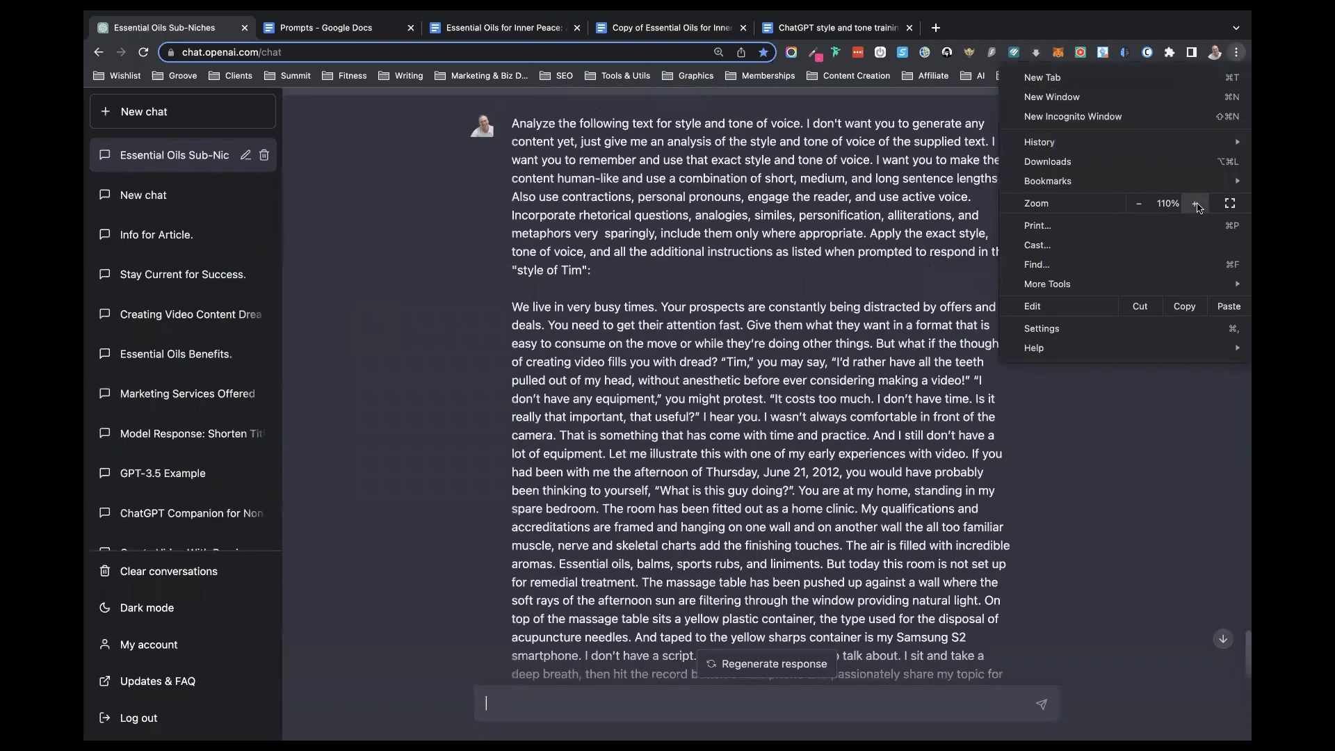
left_click(1195, 203)
left_click(438, 232)
scroll(709, 219, "up", 3)
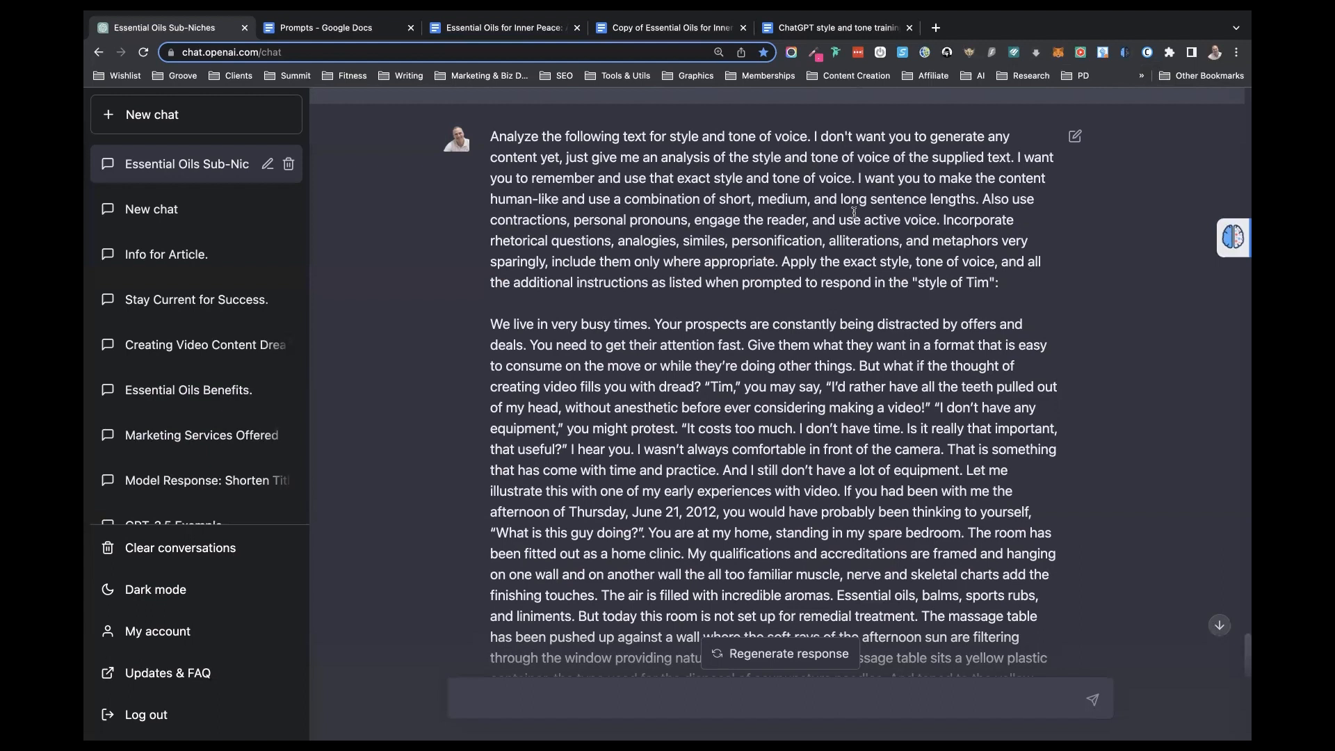
- Examine the submitted prompt's sentence-length and style-name instructions, its sample text, and ChatGPT's style and tone of voice analysis
left_click_drag(975, 200, 622, 195)
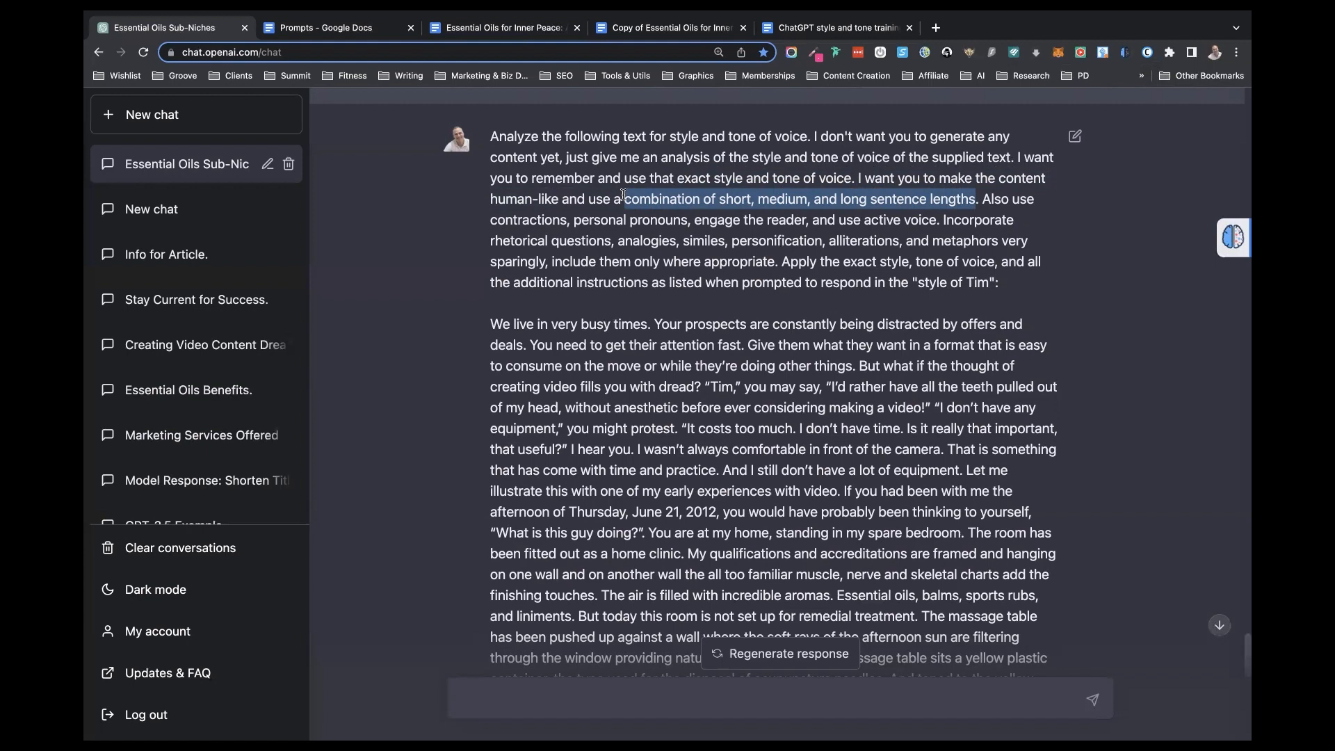
left_click(661, 216)
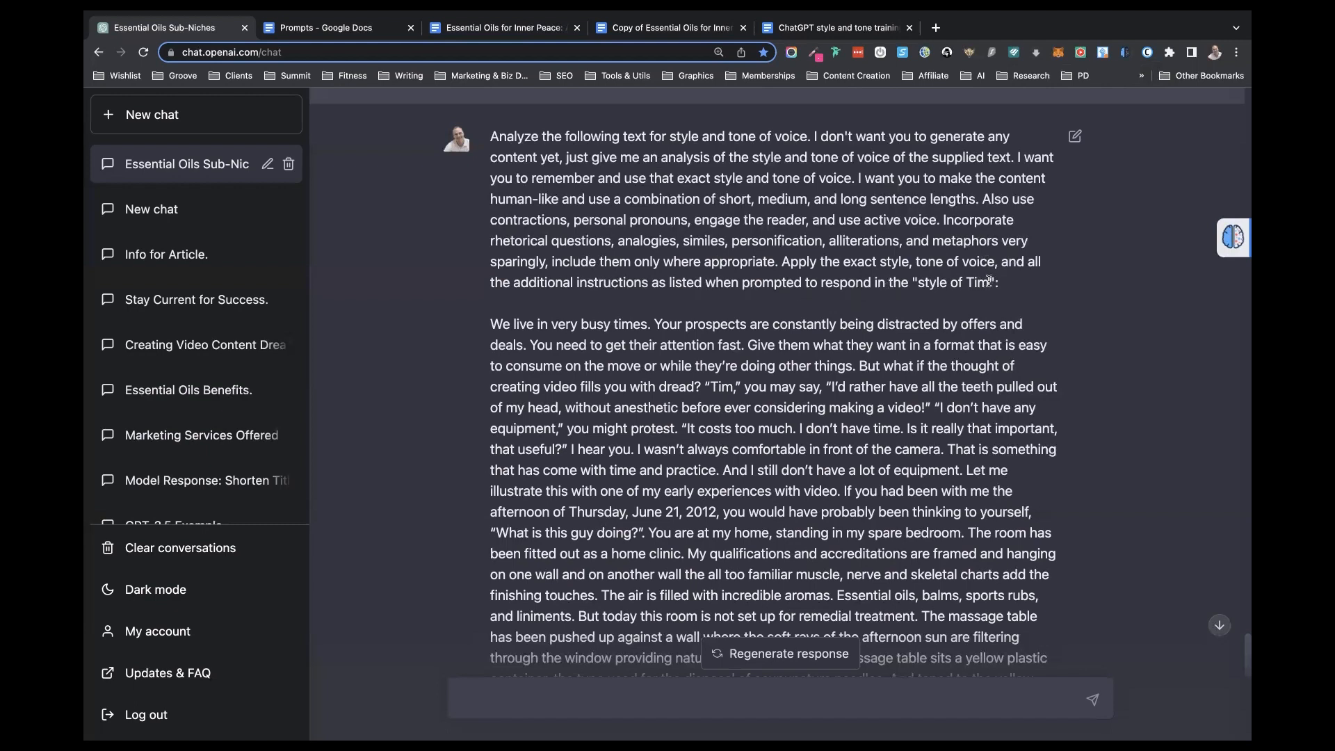
left_click_drag(988, 280, 918, 284)
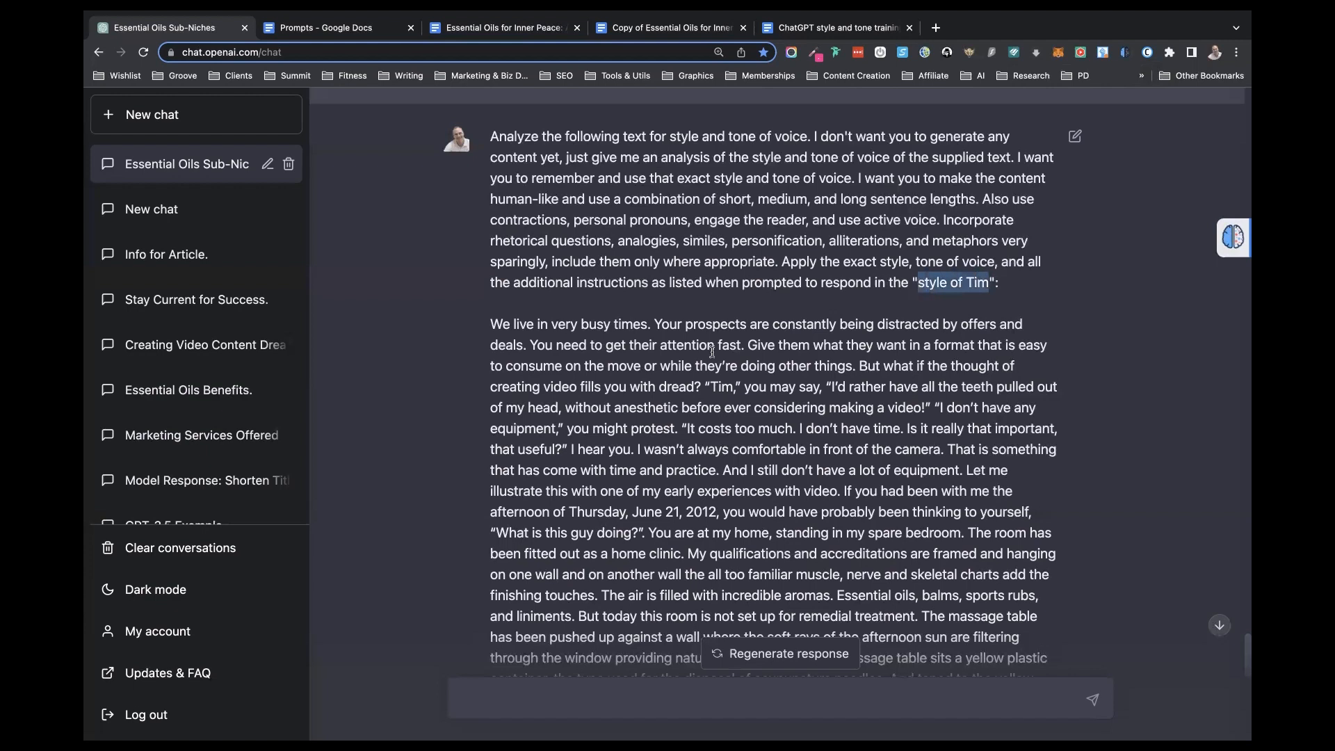
scroll(690, 414, "down", 1)
scroll(691, 414, "down", 1)
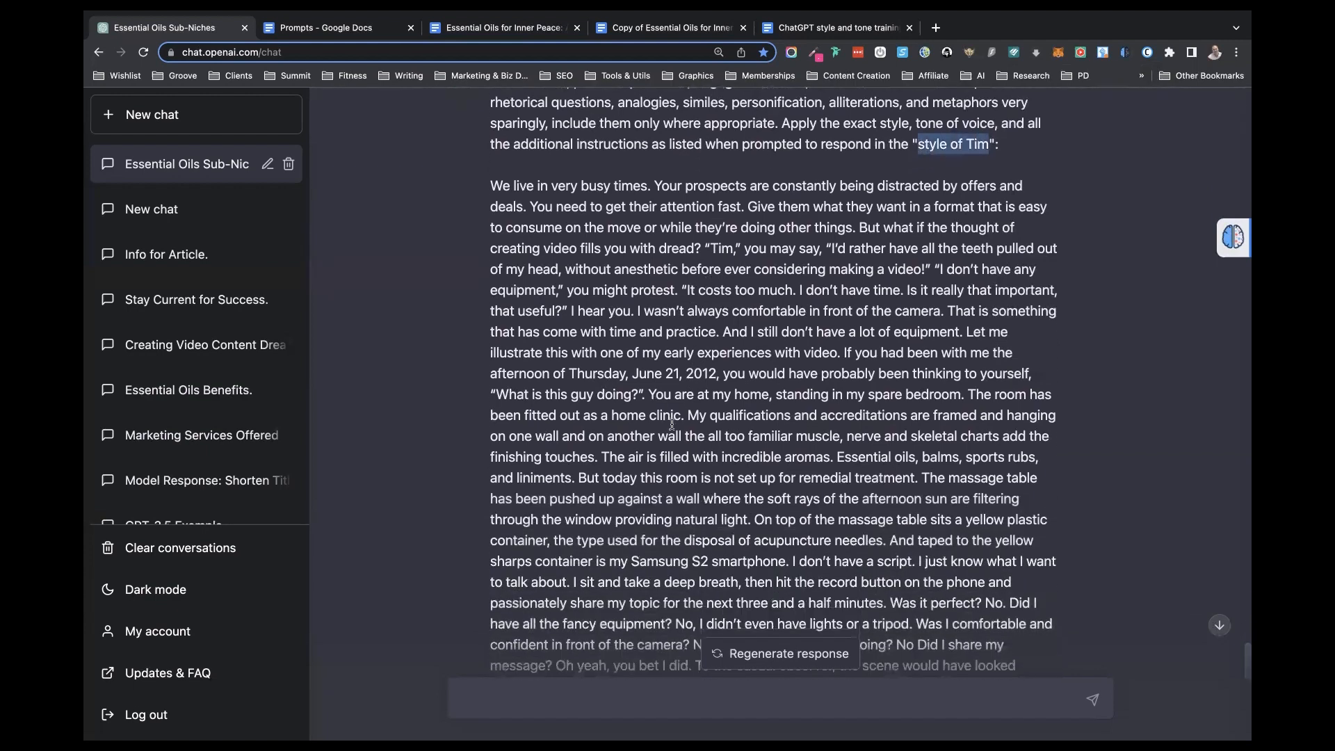
scroll(789, 450, "down", 2)
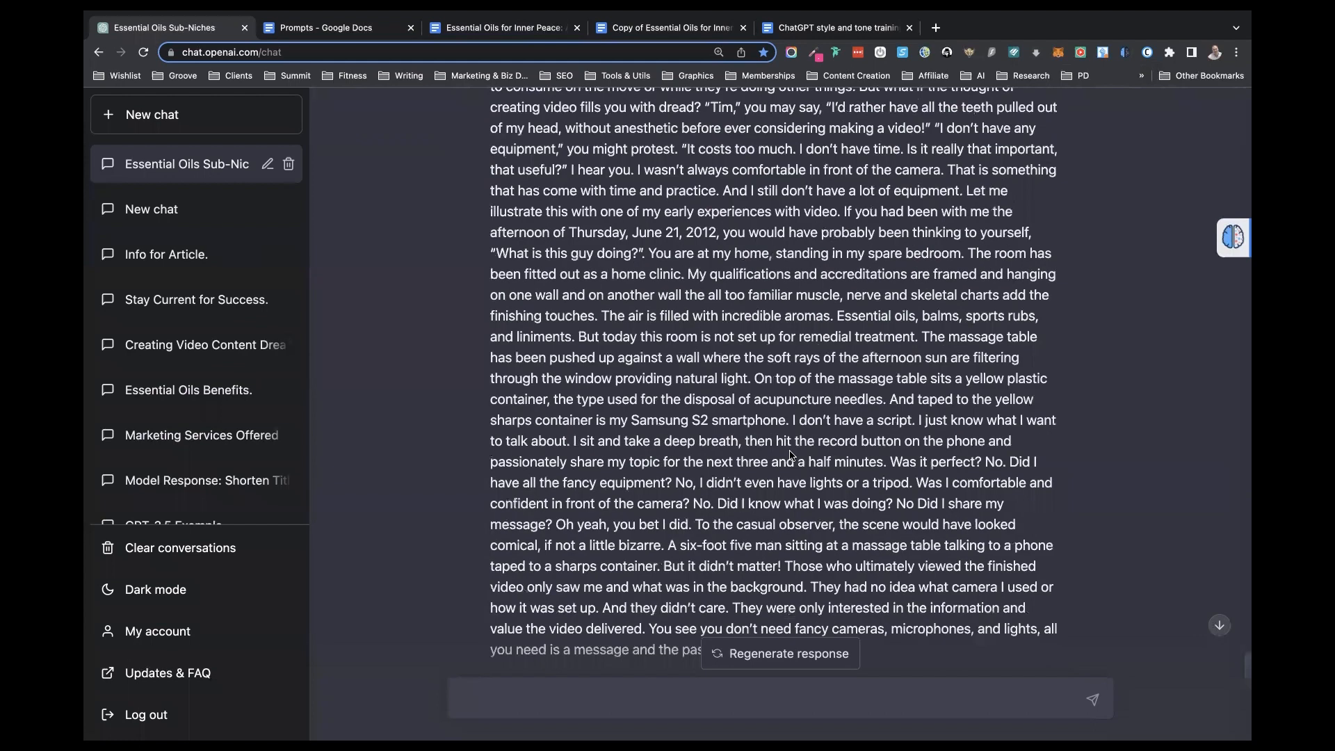
scroll(635, 168, "down", 8)
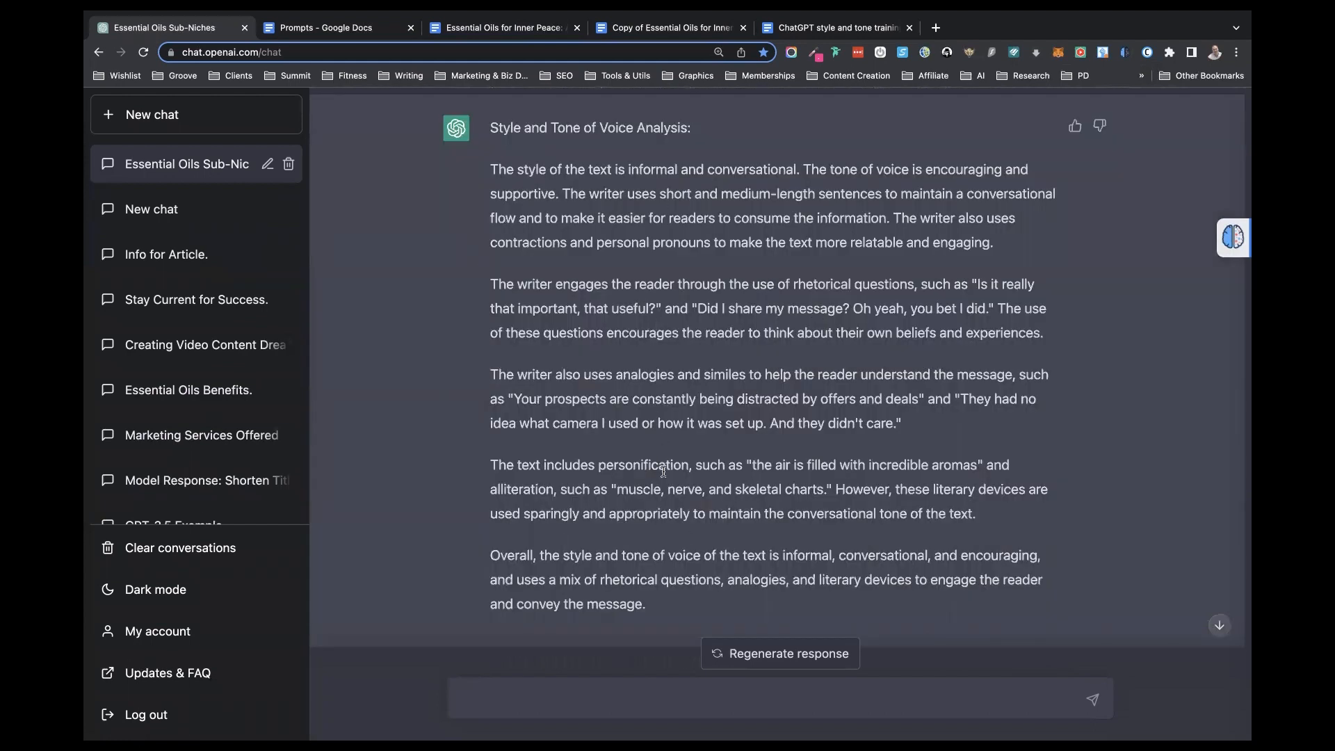
scroll(663, 471, "up", 1)
scroll(663, 470, "up", 1)
scroll(664, 471, "down", 3)
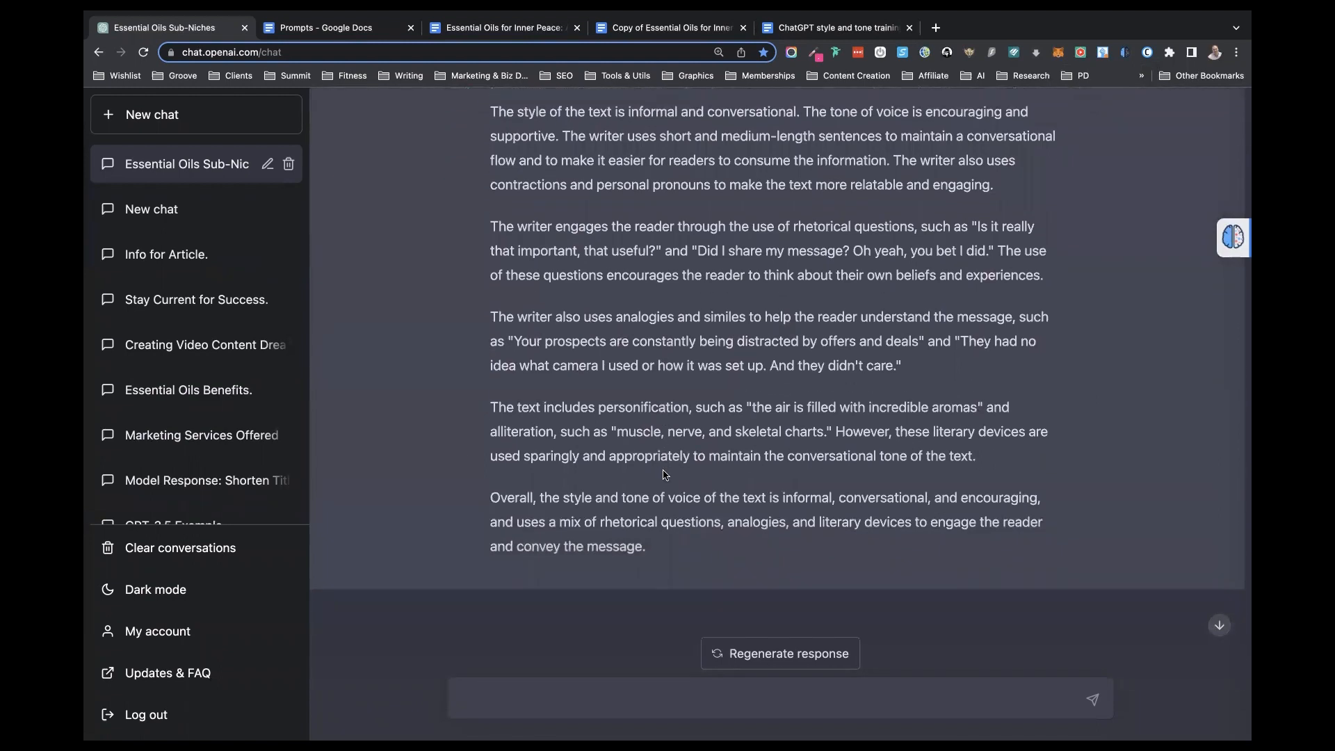
- Copy the "now write the 'SECTION NAME' section" template line from the Prompts document into ChatGPT's message box
left_click(343, 27)
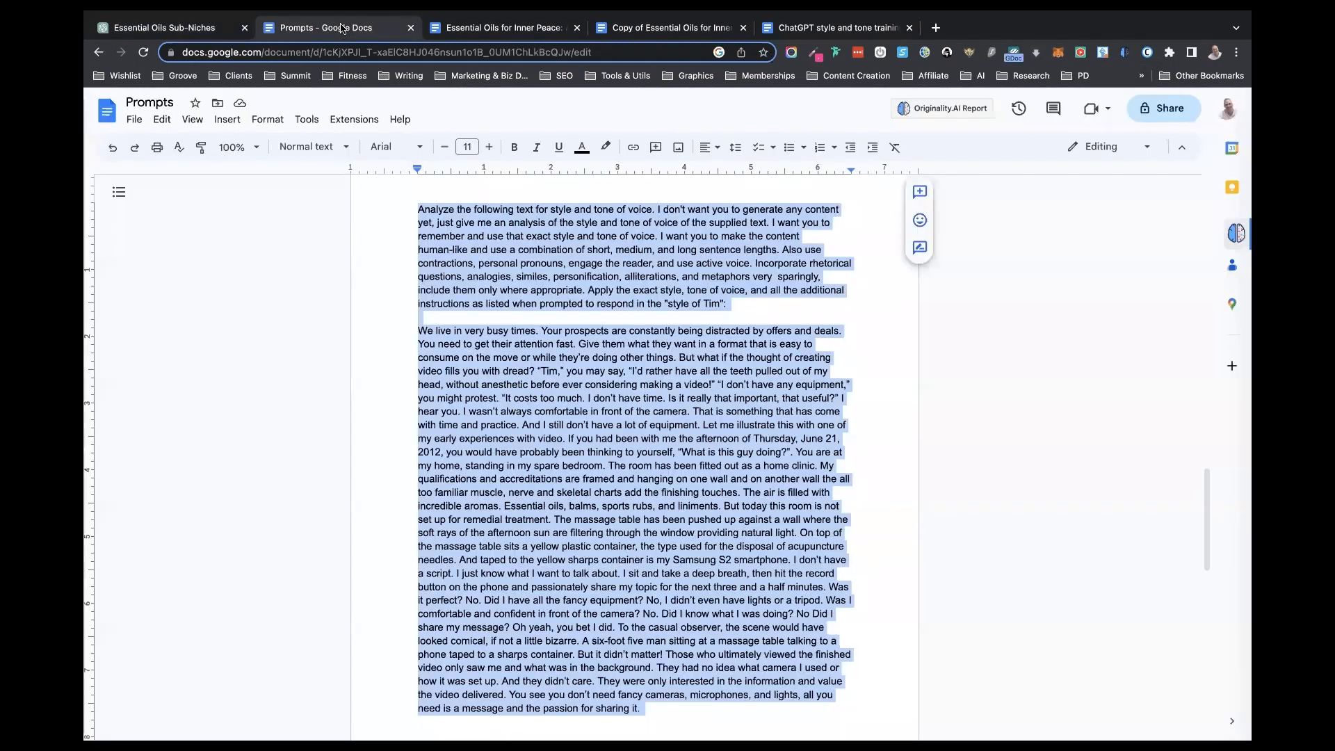
scroll(600, 424, "down", 5)
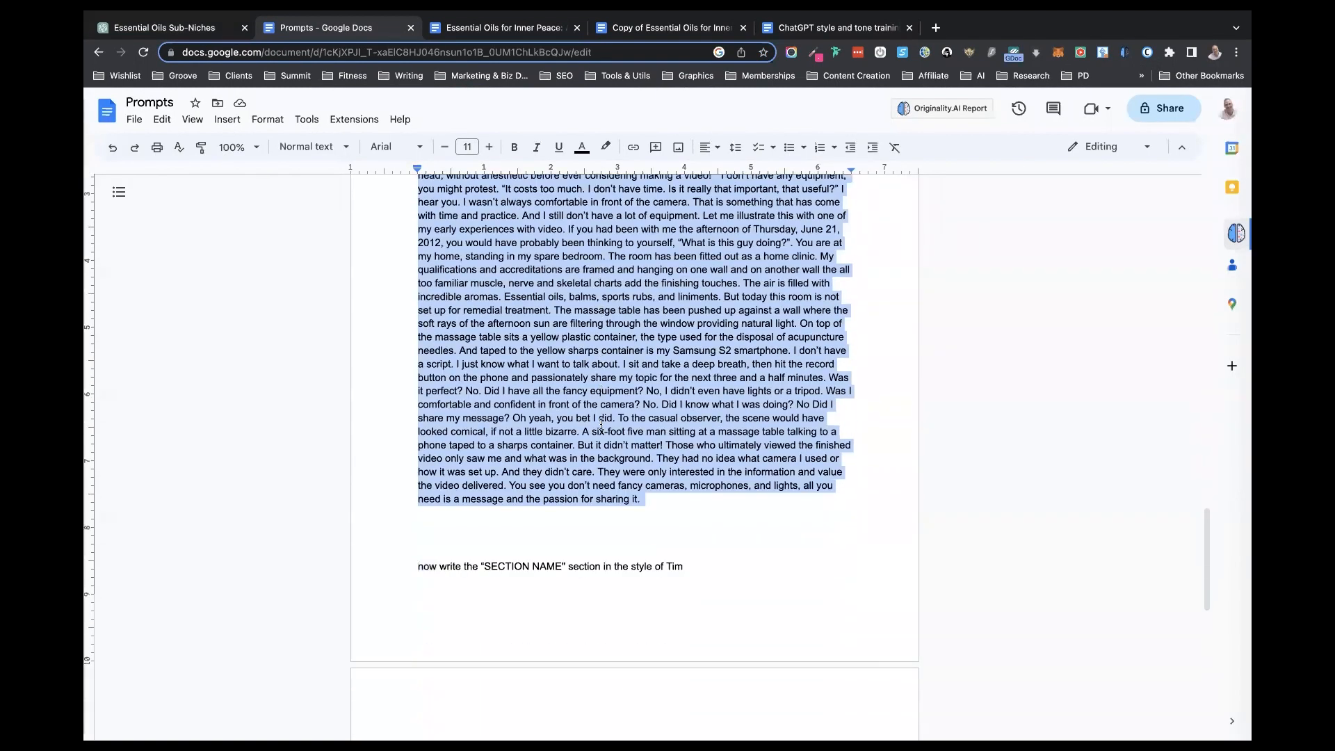
scroll(601, 424, "up", 1)
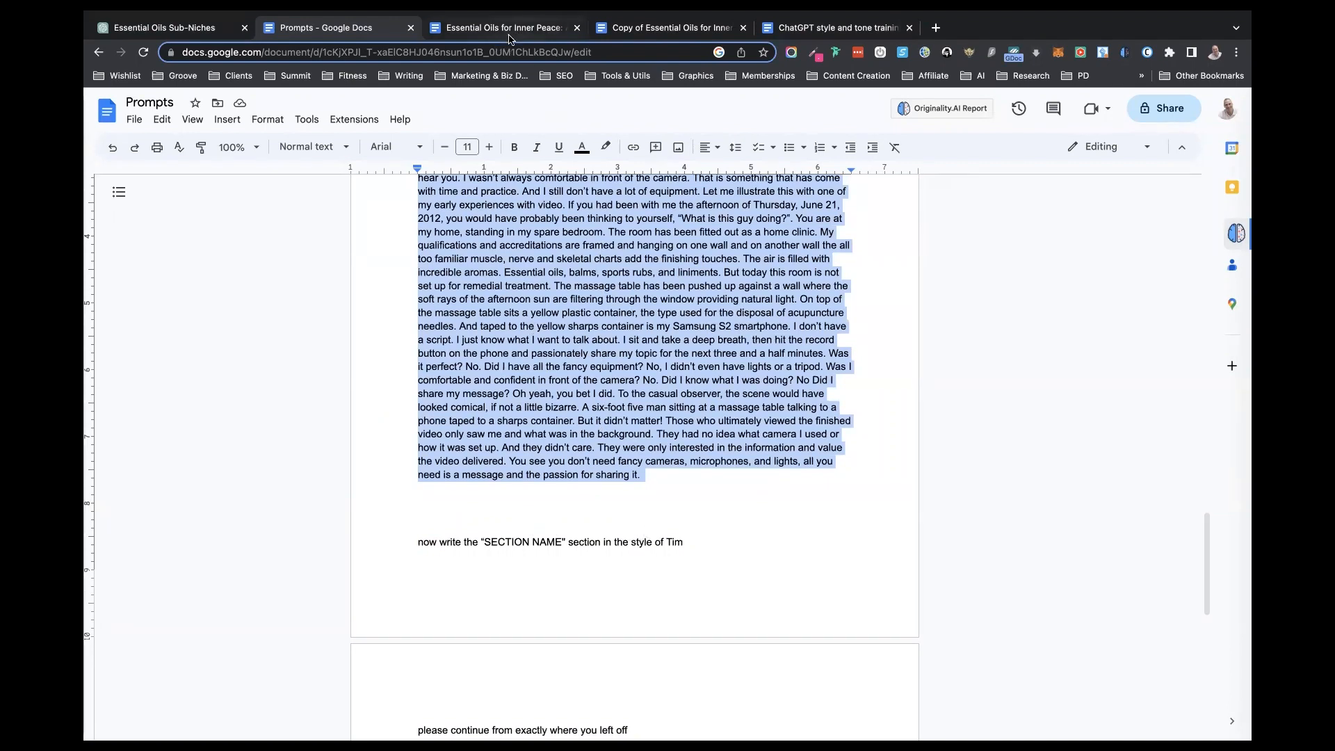
left_click(693, 544)
left_click_drag(692, 543, 406, 540)
key("super+c")
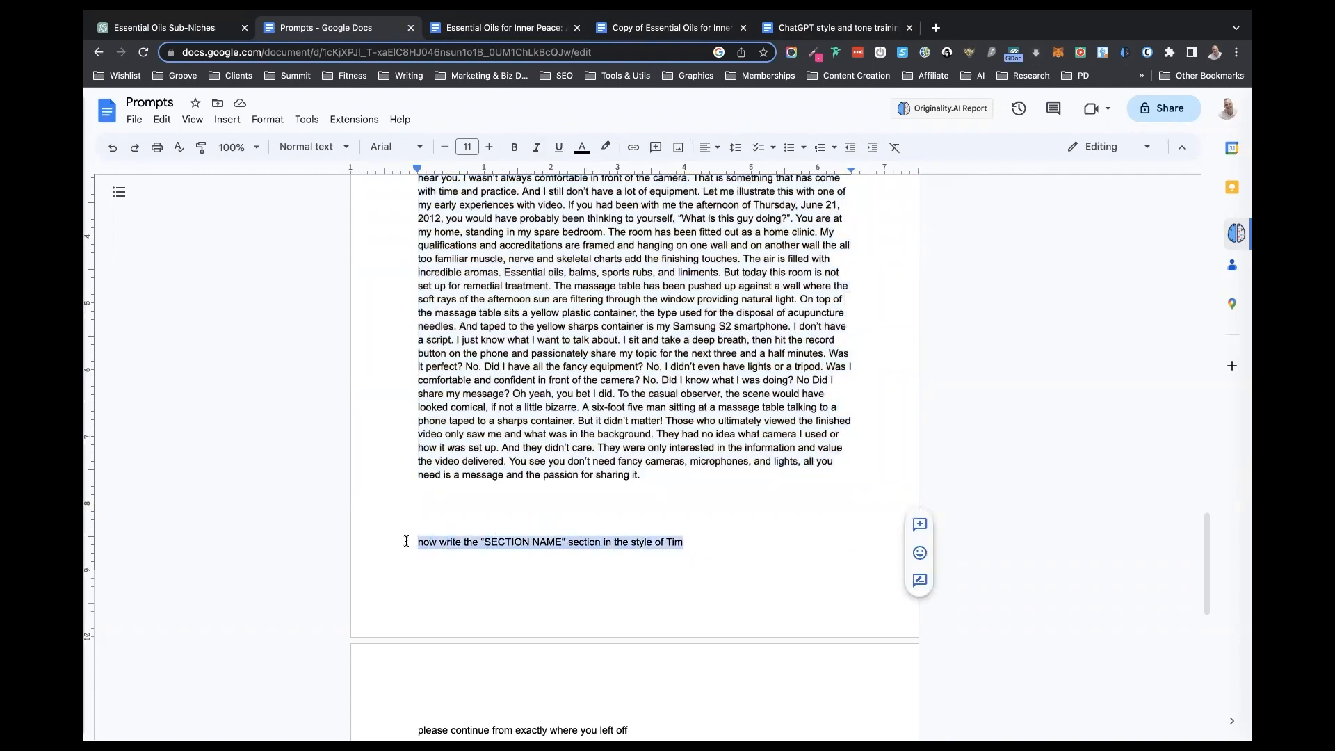
left_click(191, 32)
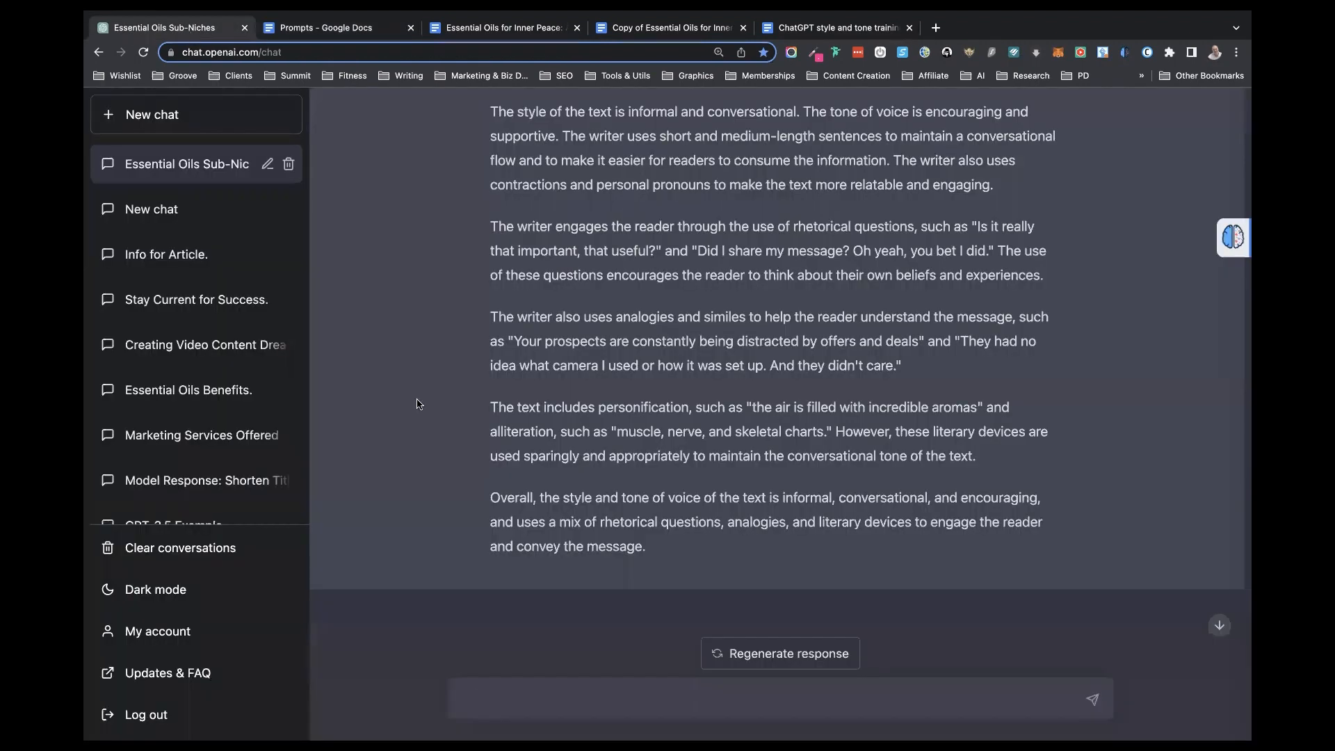
left_click(471, 695)
key("super+v")
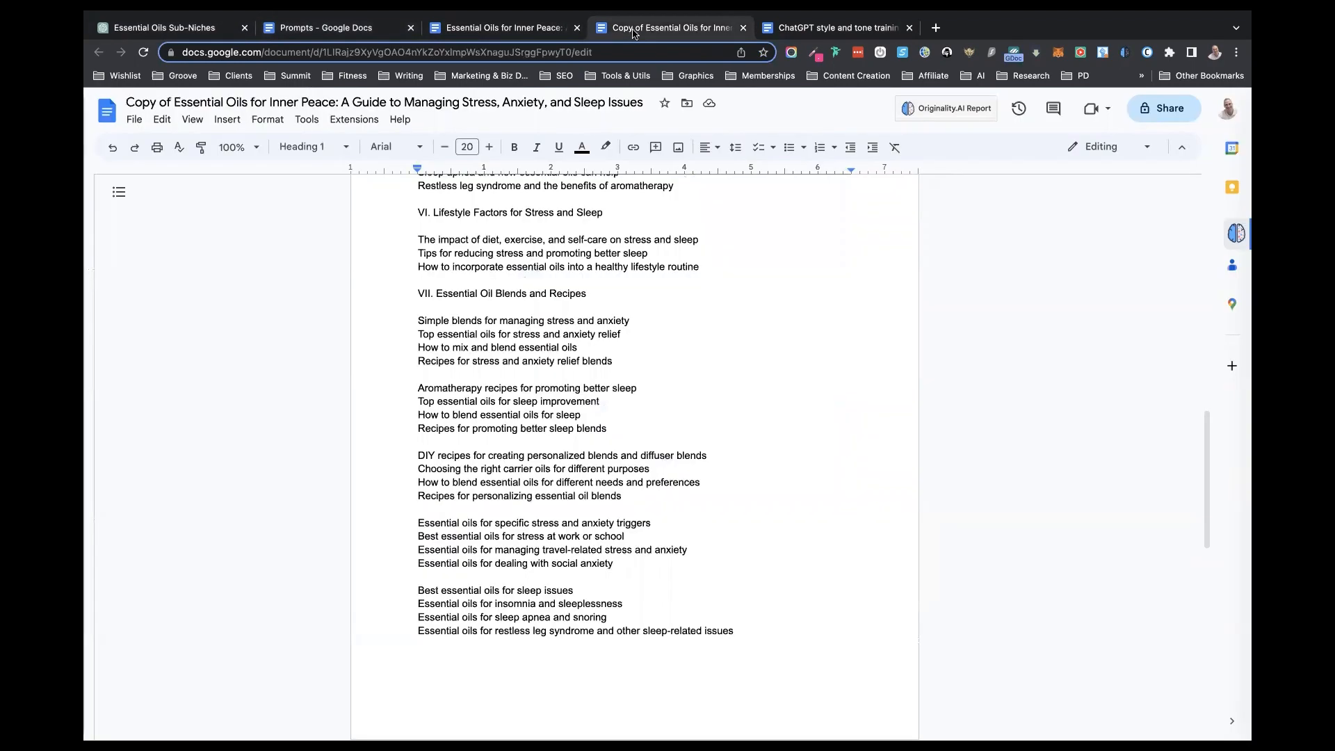
- Replace SECTION NAME in the prompt with "I. Introduction", copied from the outline in the Copy of Essential Oils document, and submit it
left_click(636, 29)
scroll(563, 226, "up", 20)
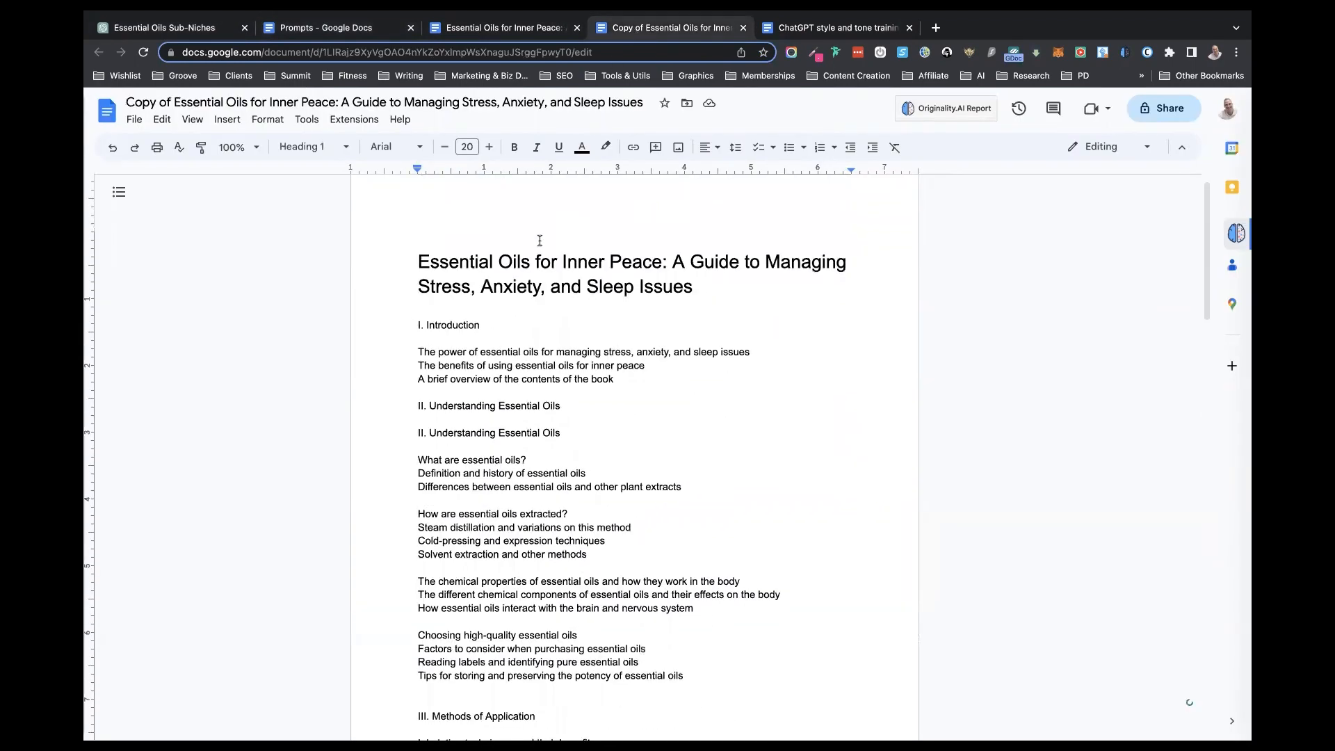
left_click_drag(479, 324, 403, 324)
key("ctrl+c")
left_click(479, 325)
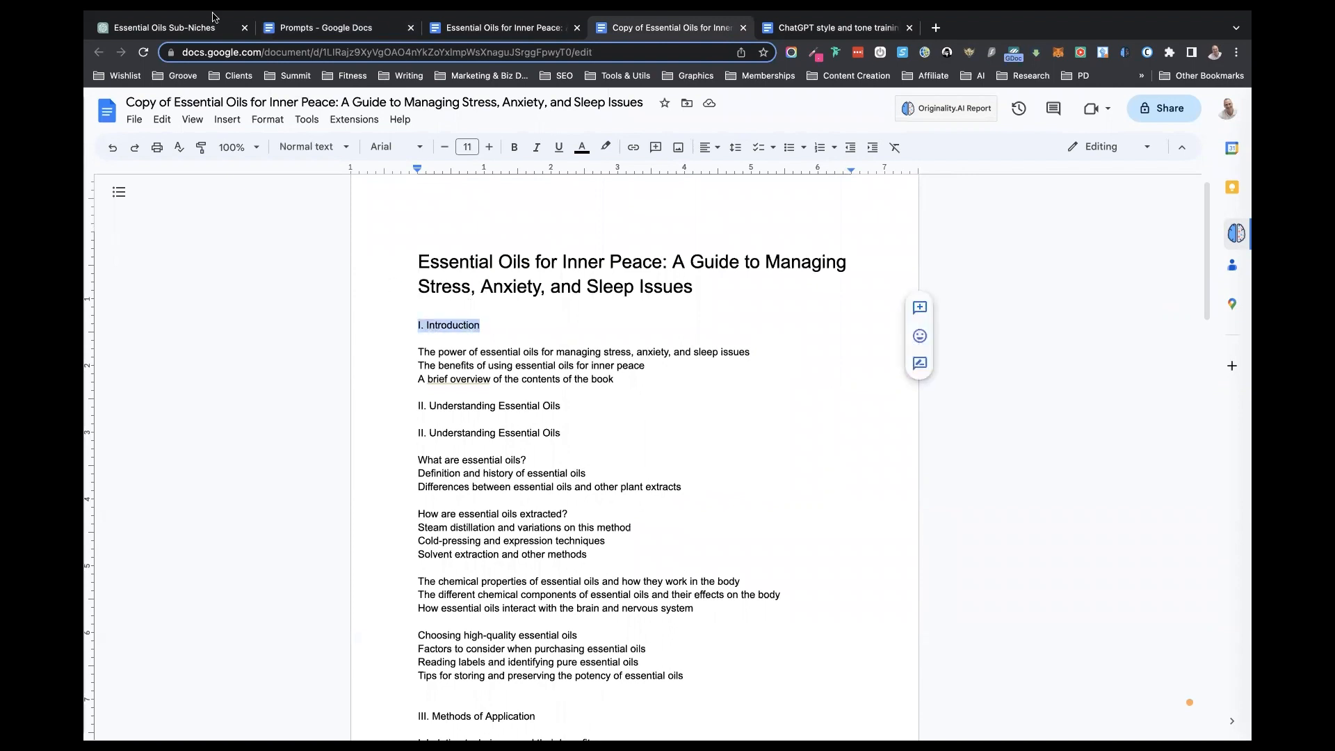
left_click(191, 27)
left_click_drag(652, 698, 554, 700)
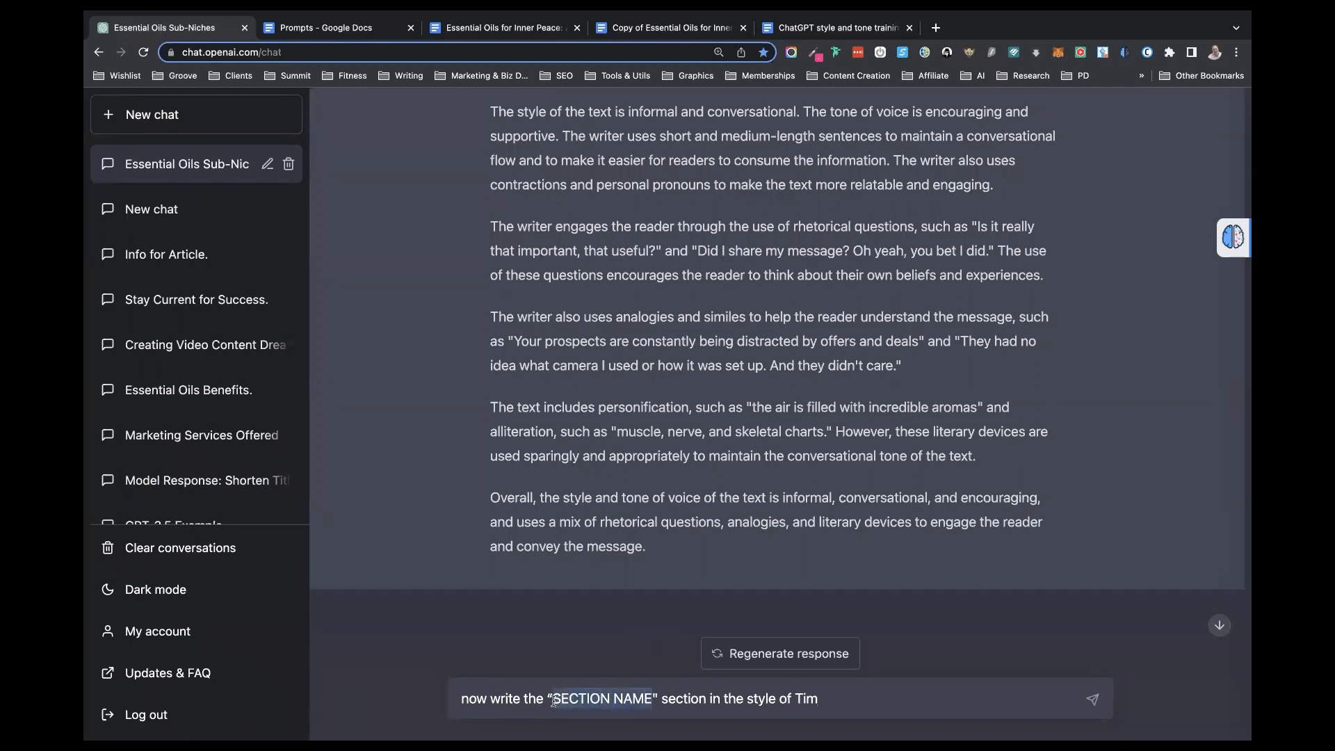
key("ctrl+v")
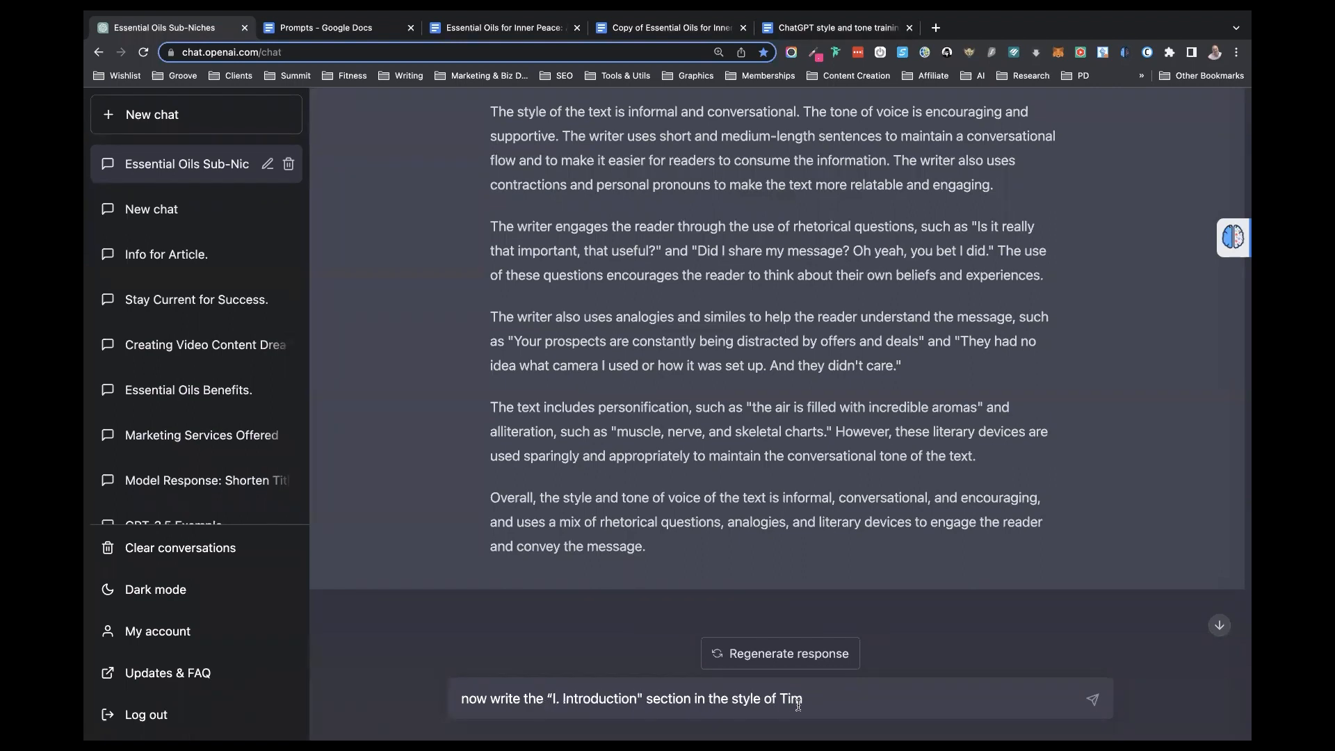
key("Return")
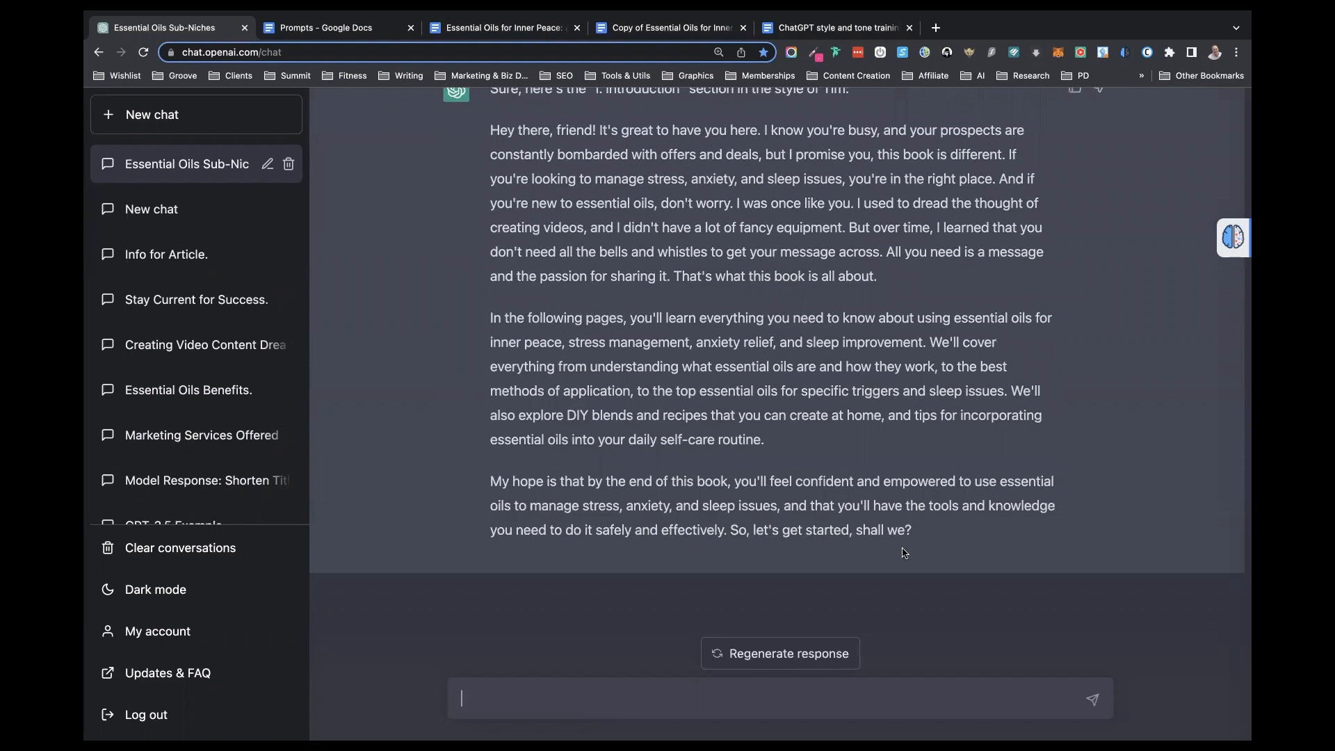
- Replace the three subtopic lines under "I. Introduction" in the Essential Oils for Inner Peace document with the introduction text copied from ChatGPT
left_click_drag(779, 497, 767, 497)
left_click(491, 131)
left_click_drag(491, 130, 935, 540)
key("ctrl+c")
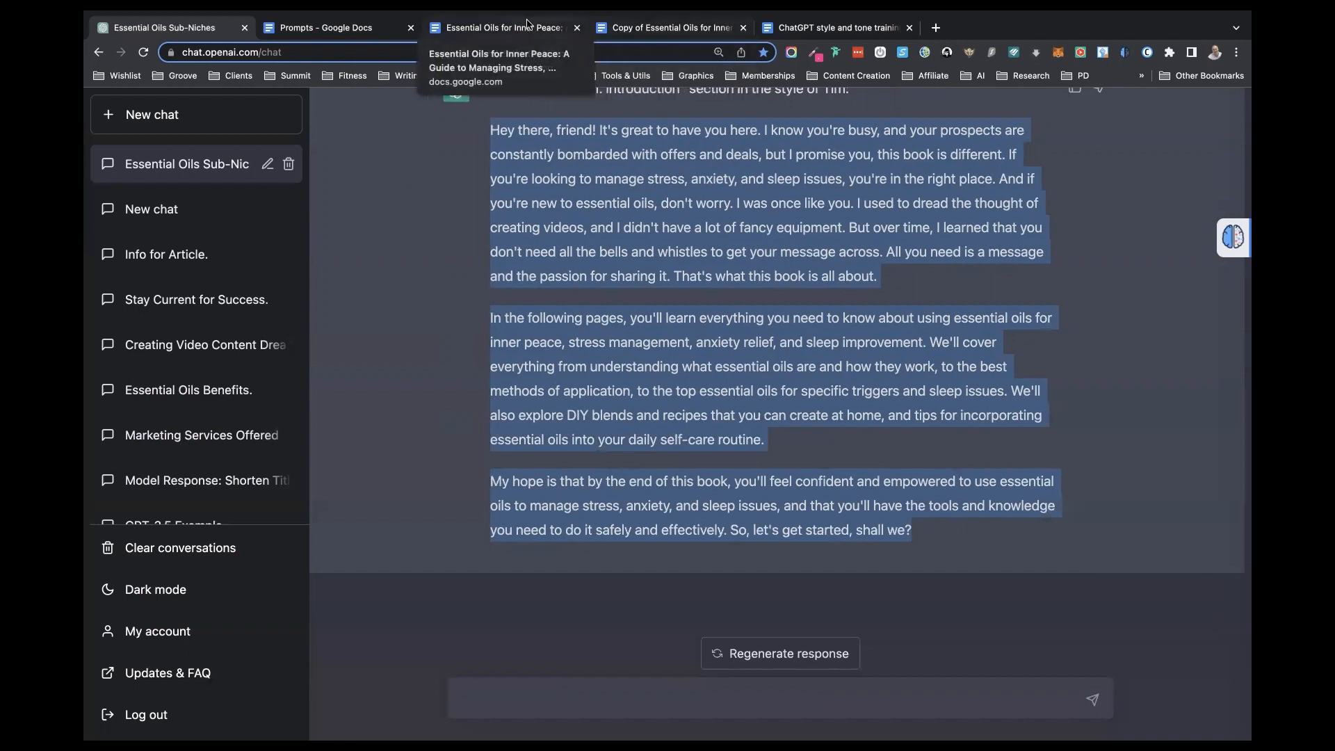
left_click(479, 27)
left_click_drag(619, 376, 395, 344)
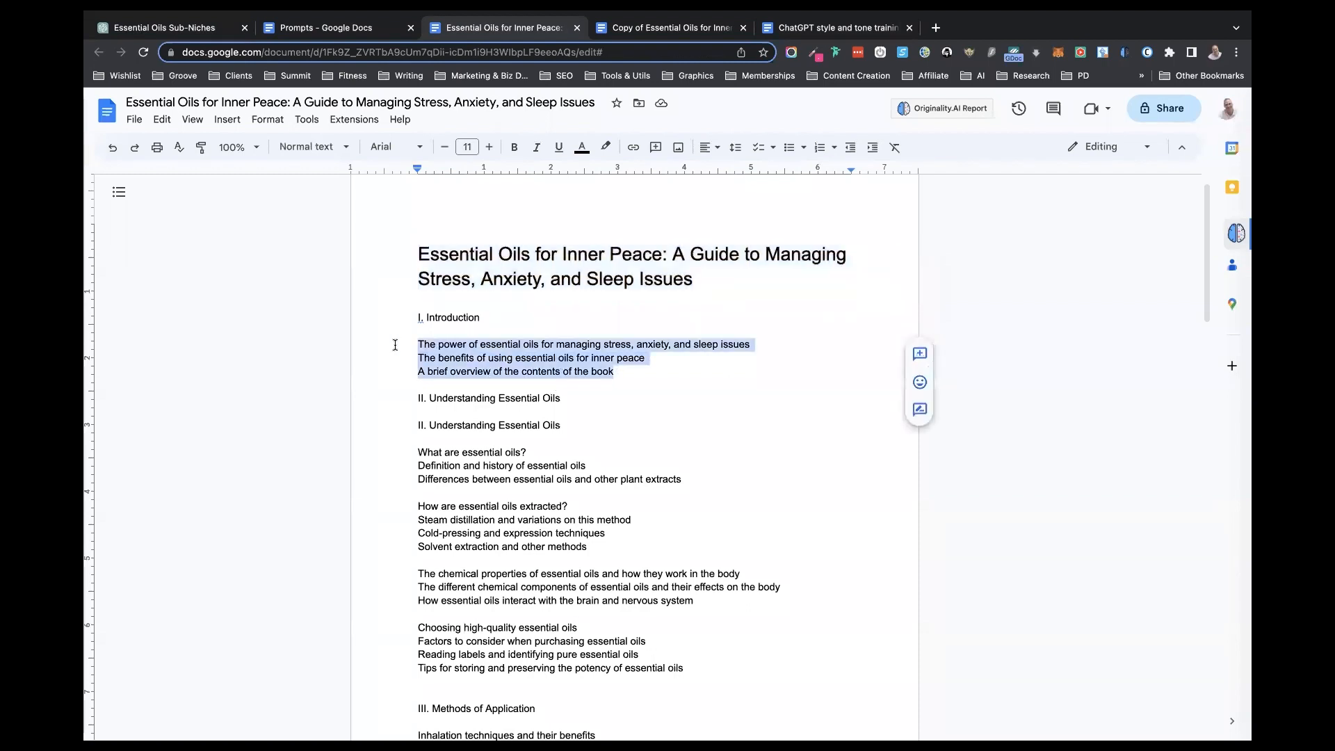
key("ctrl+v")
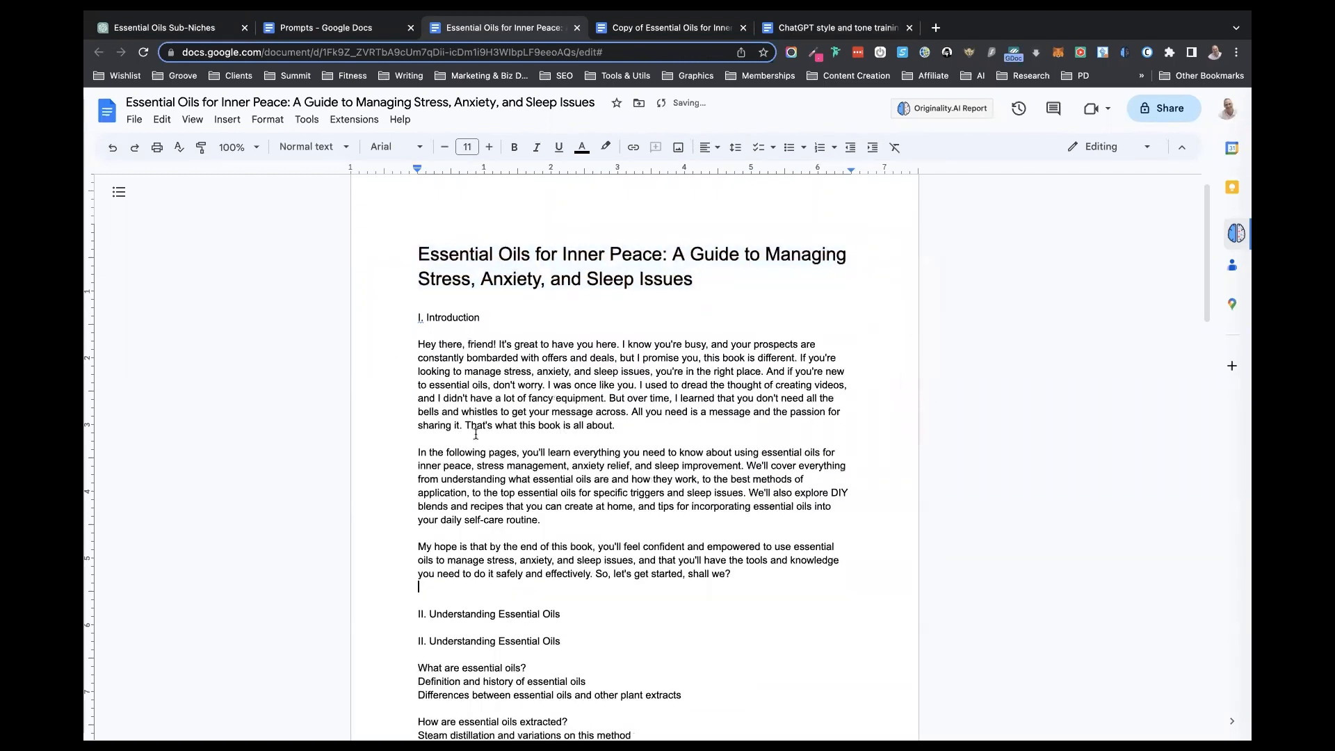
- Examine the pasted introduction and the "II. Understanding Essential Oils" outline with its subtopics that follow it
scroll(475, 434, "down", 1)
scroll(475, 434, "down", 2)
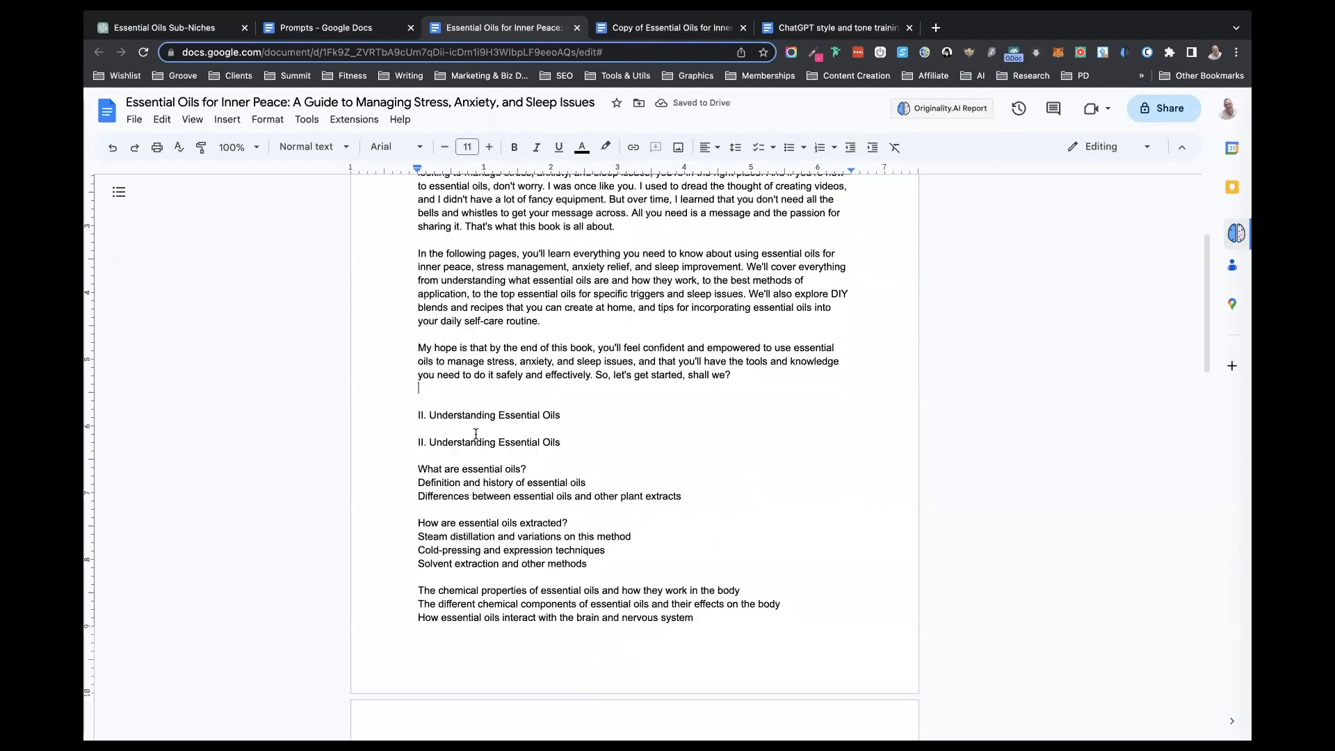
scroll(475, 434, "down", 3)
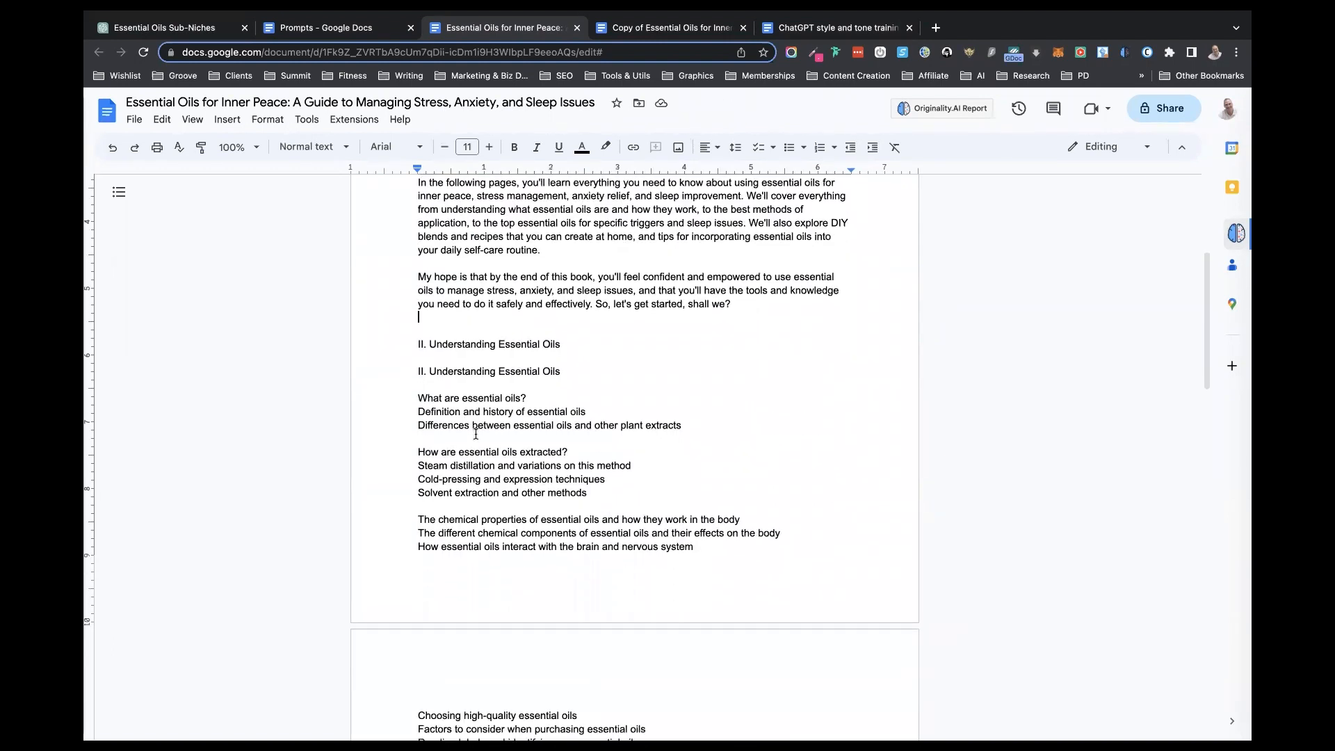
scroll(475, 434, "down", 2)
scroll(475, 433, "up", 3)
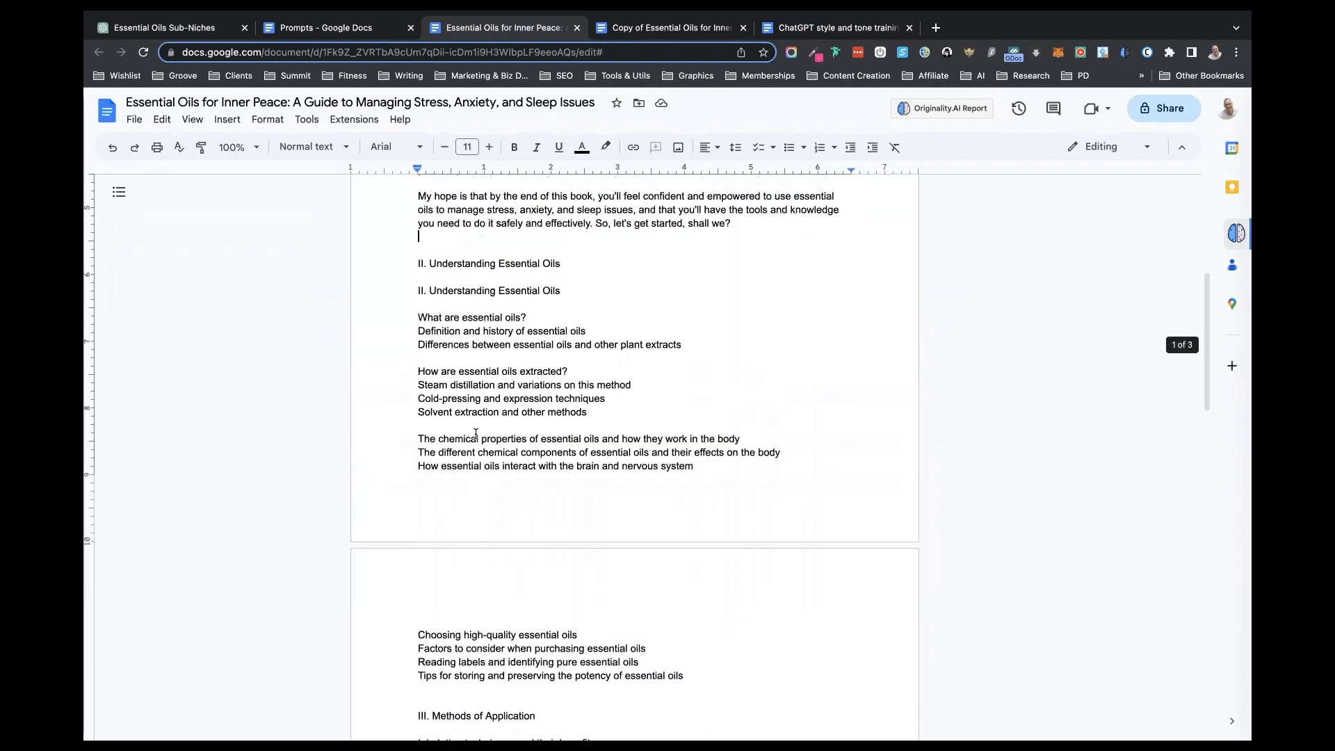
scroll(476, 434, "up", 1)
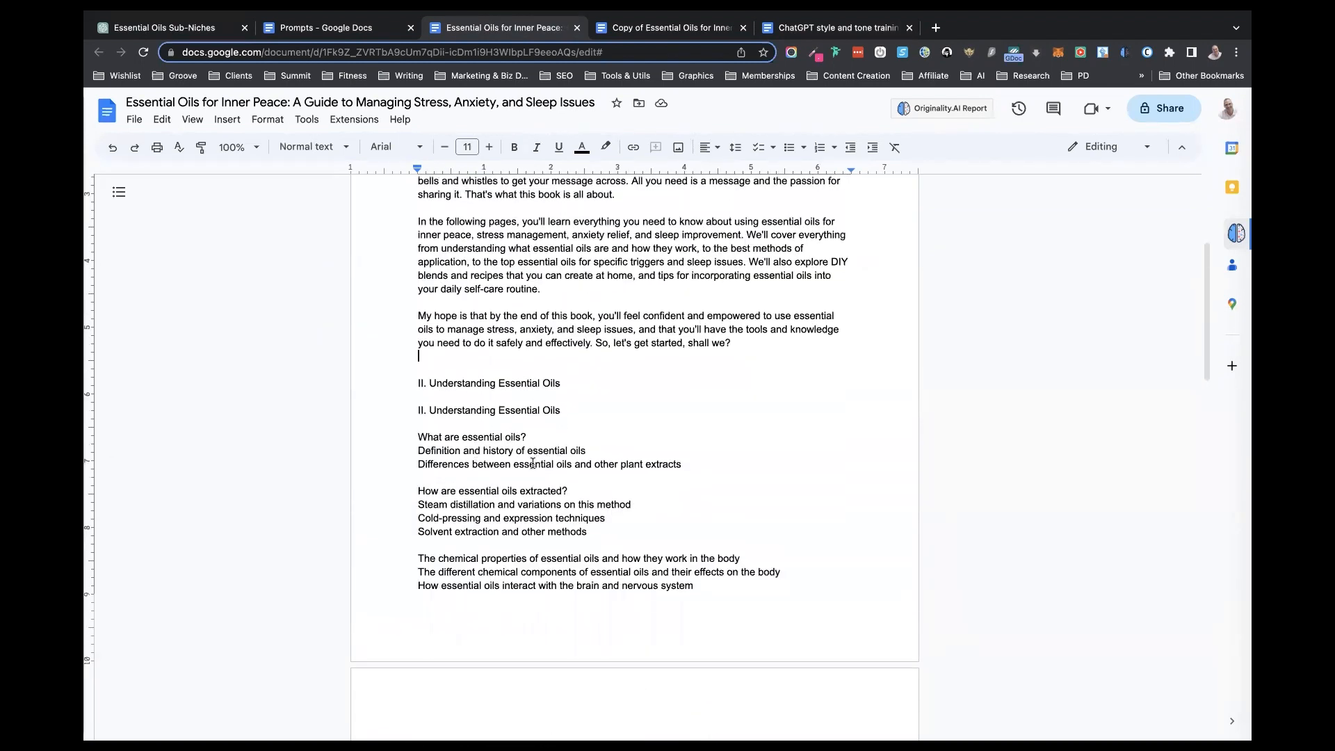
scroll(533, 463, "down", 3)
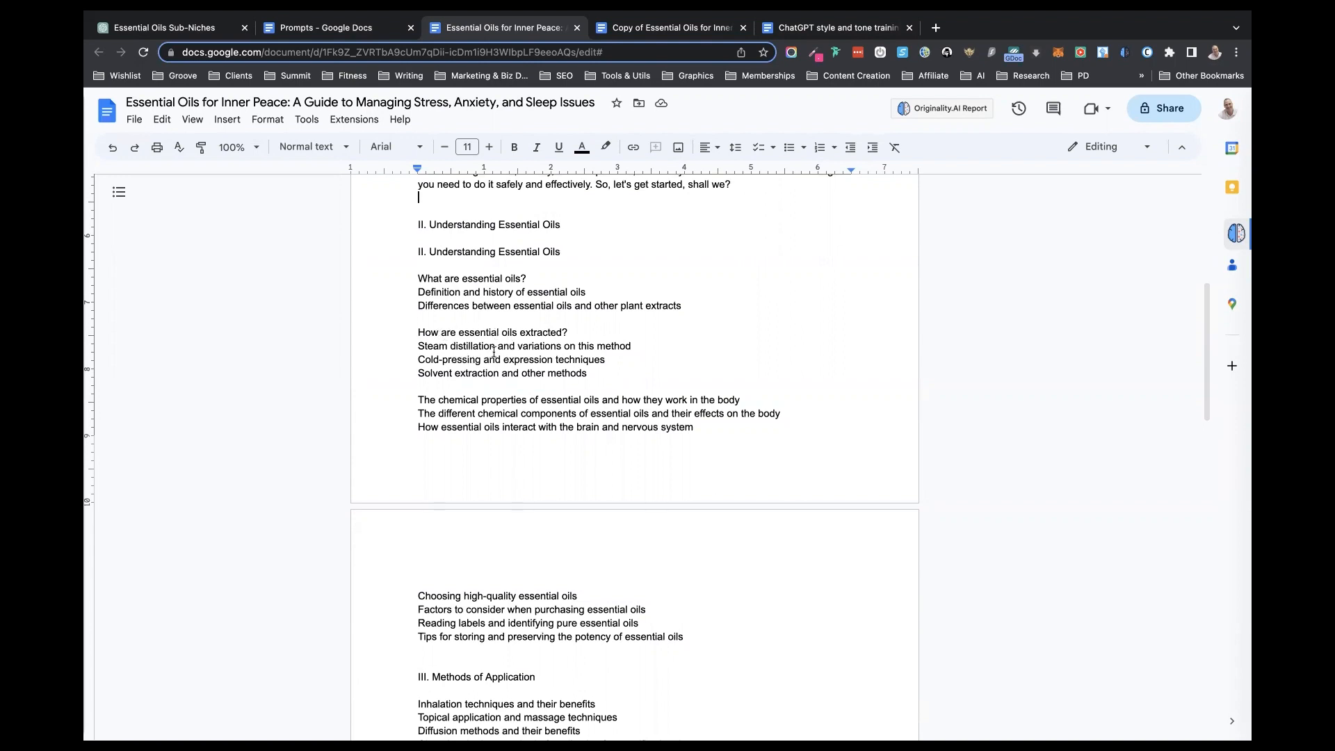
scroll(481, 368, "up", 6)
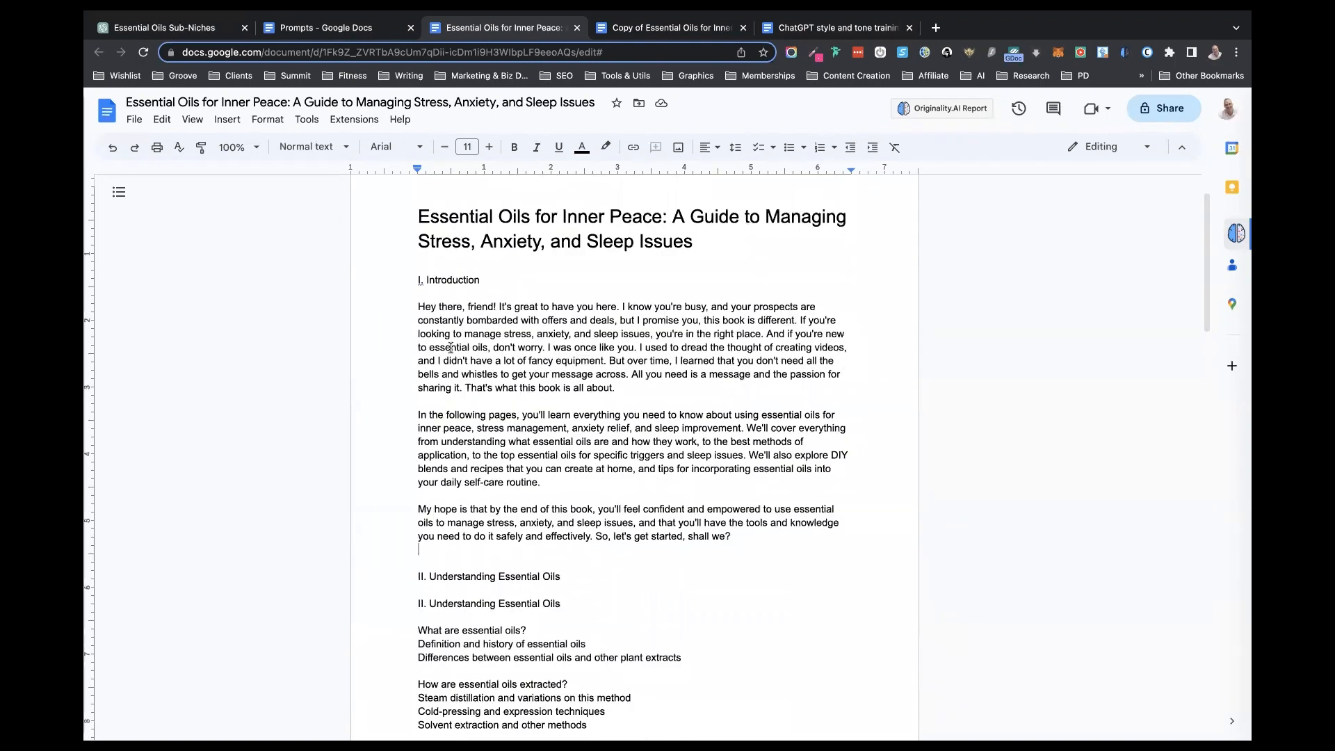
scroll(566, 508, "down", 5)
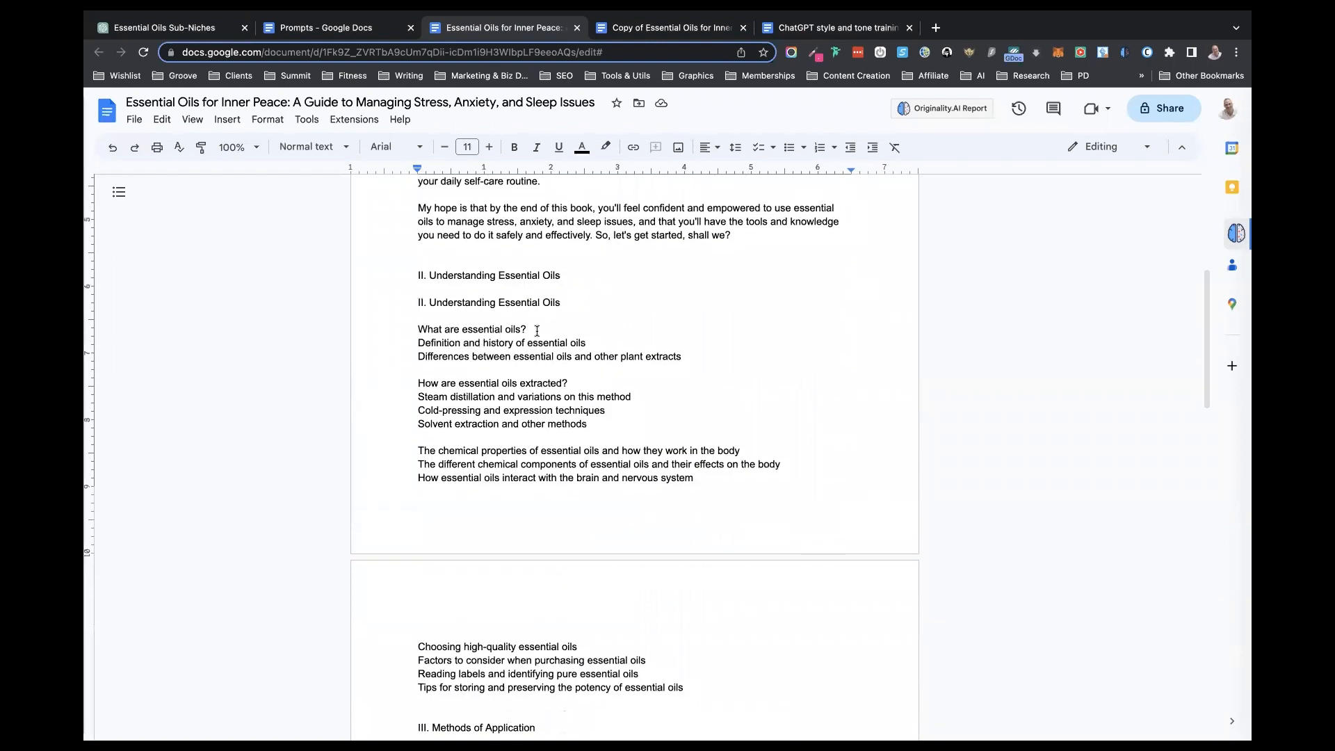
scroll(537, 331, "down", 1)
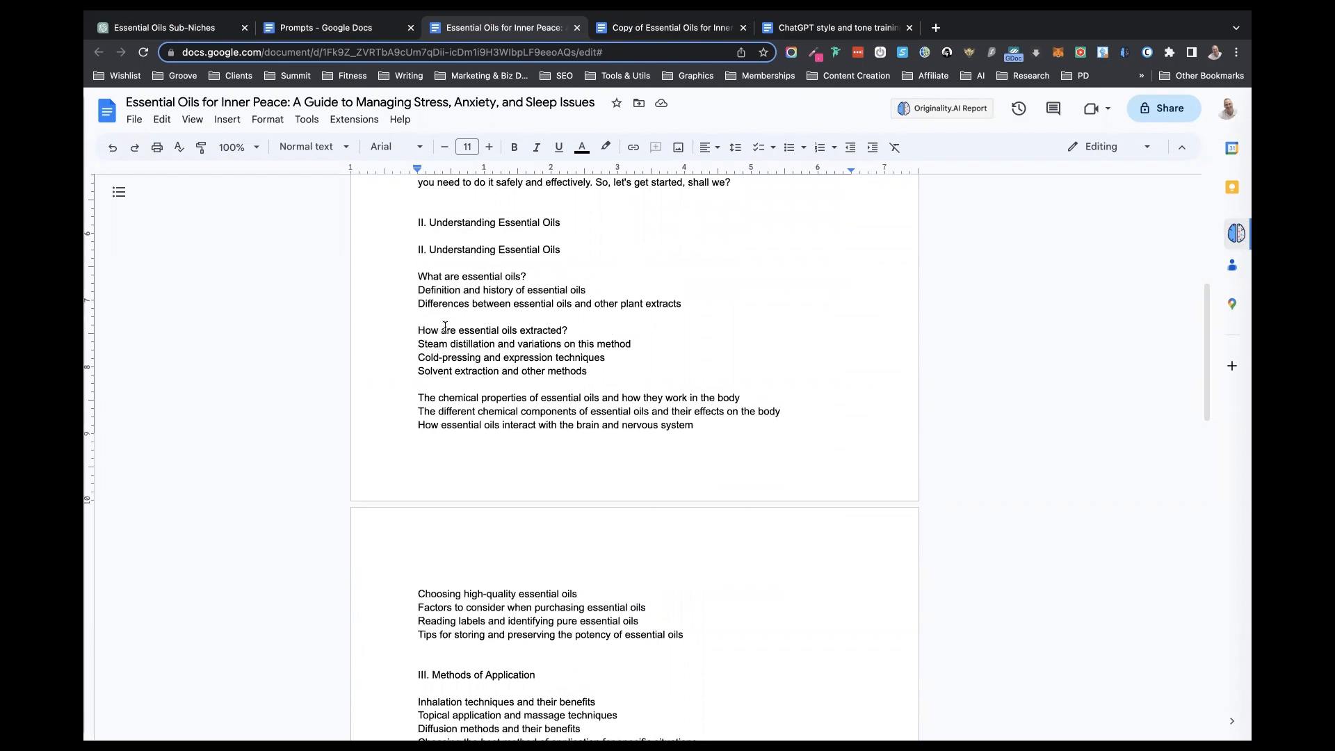
- Delete the duplicate "II. Understanding Essential Oils" heading from the book document
scroll(445, 327, "up", 1)
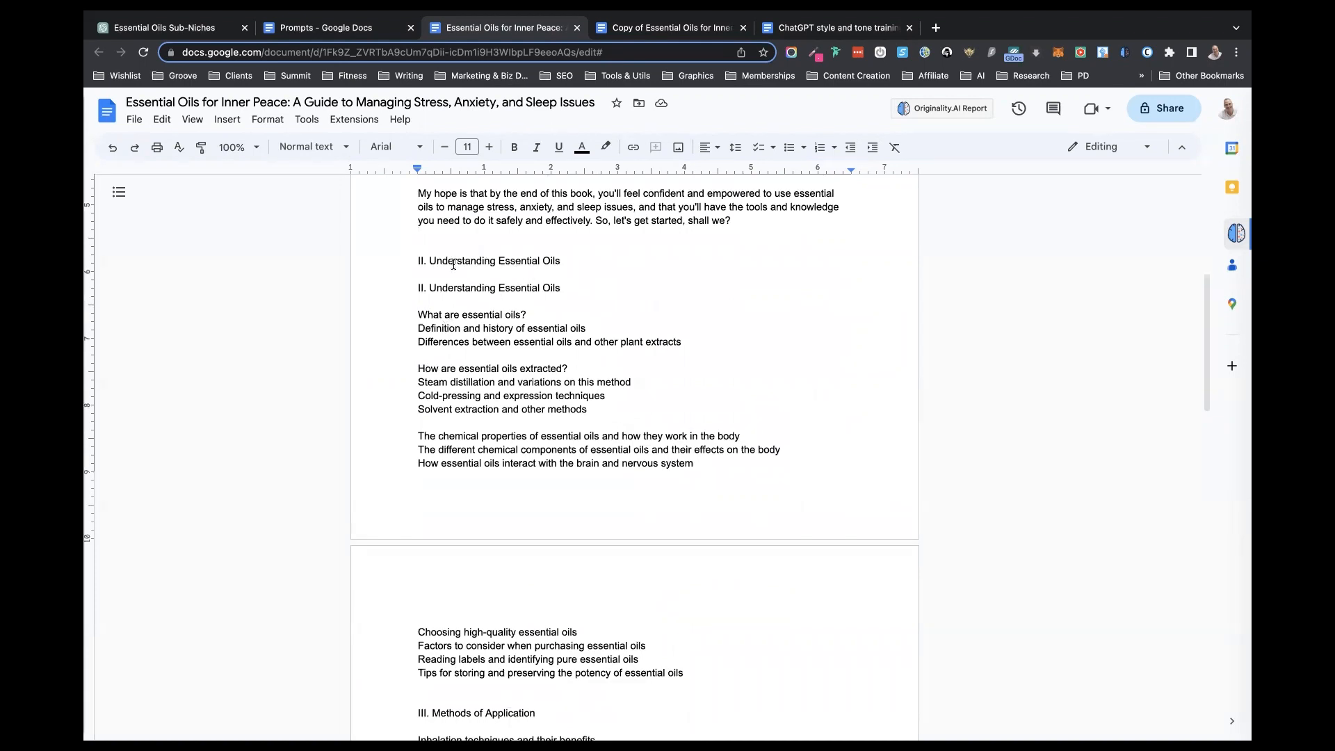
left_click_drag(575, 266, 409, 262)
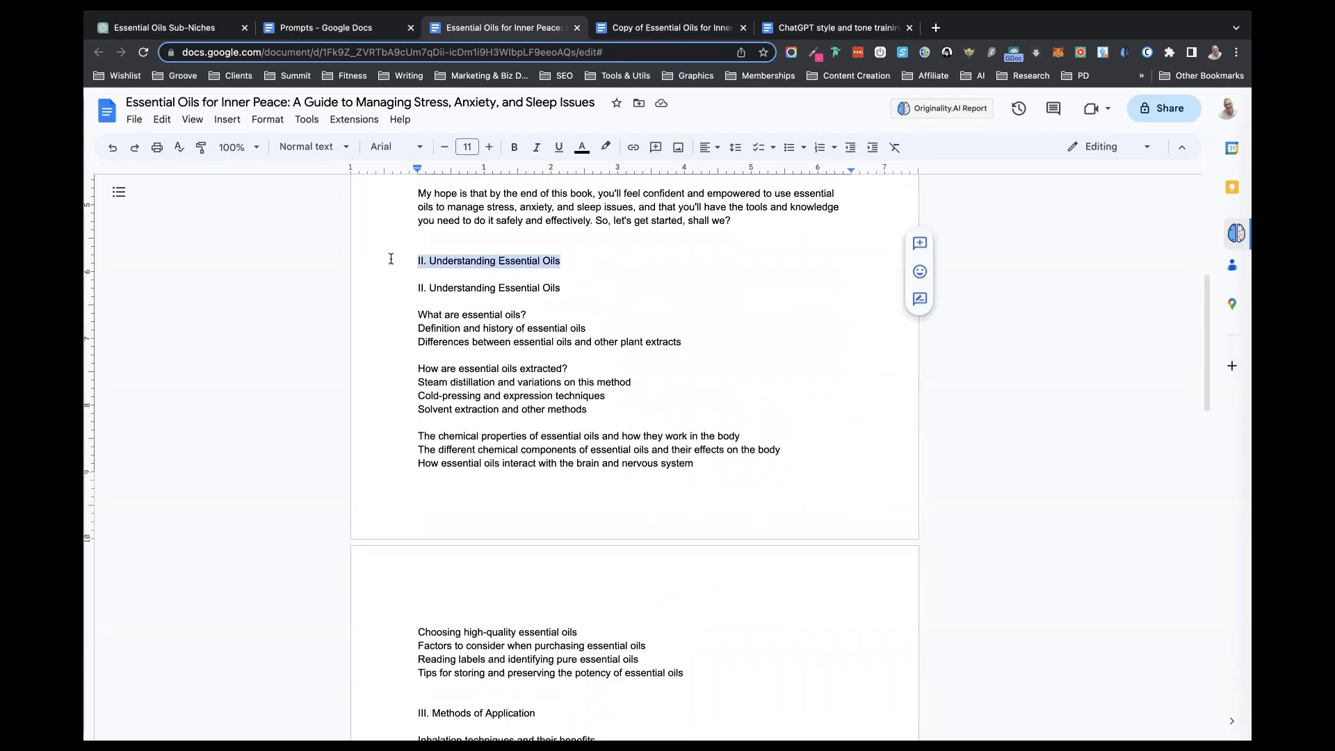
key("BackSpace")
key("BackSpace")
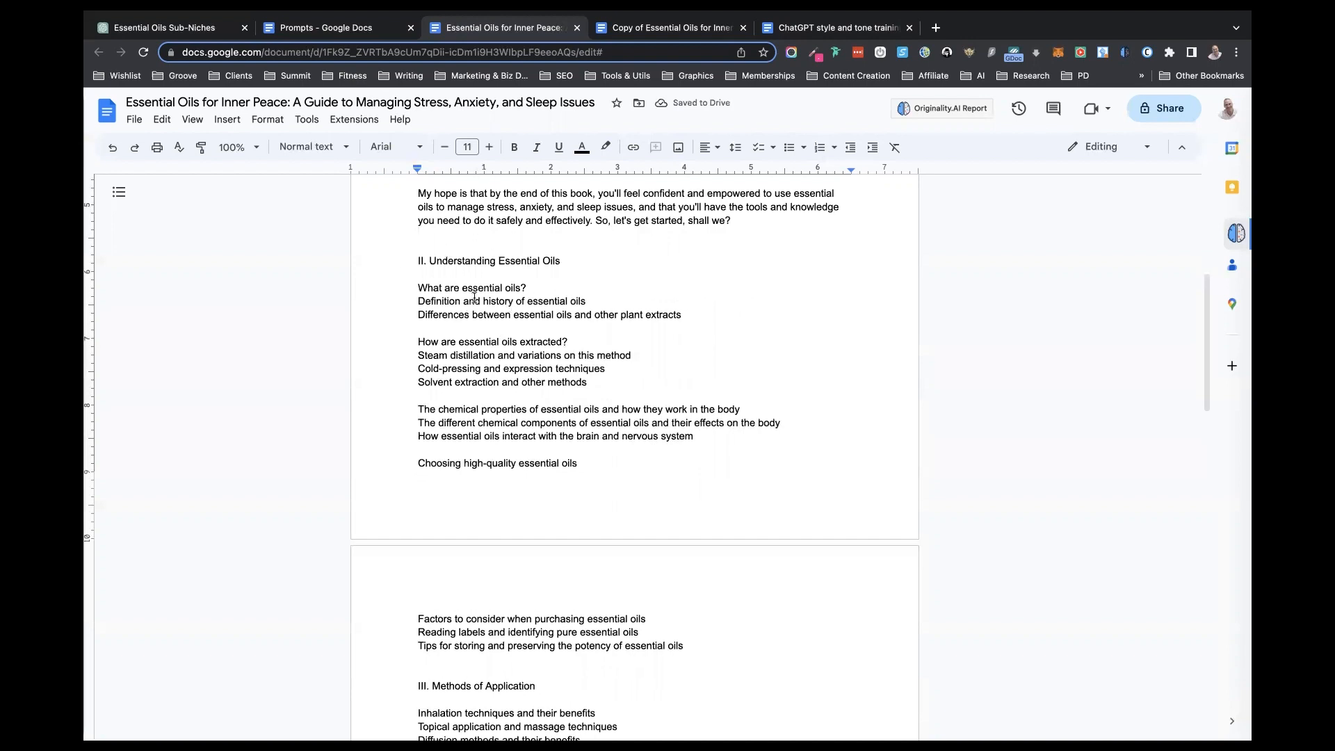
- Copy the sentence 'write the "SECTION NAME" section for the "CHAPTER NAME" chapter.' from the Prompts document into ChatGPT's message box
left_click(322, 27)
left_click_drag(741, 545, 418, 542)
key("super+c")
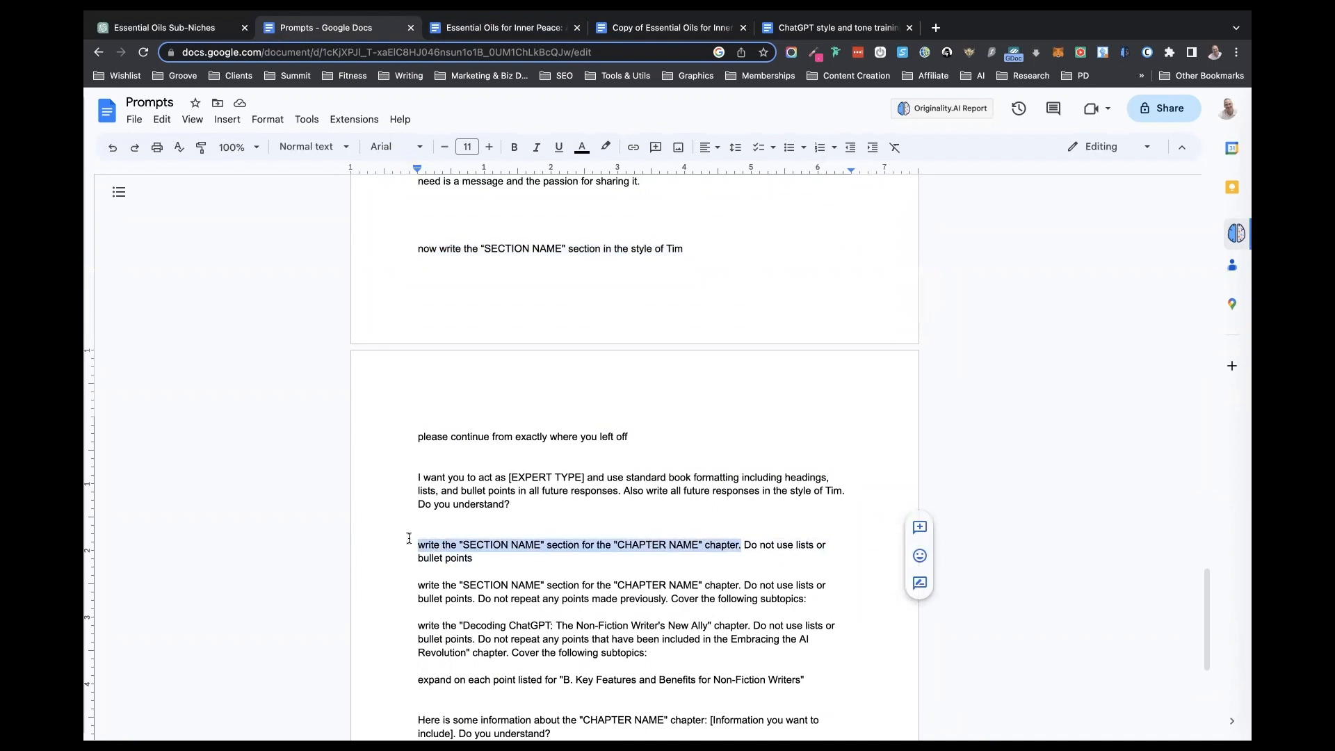
left_click(187, 64)
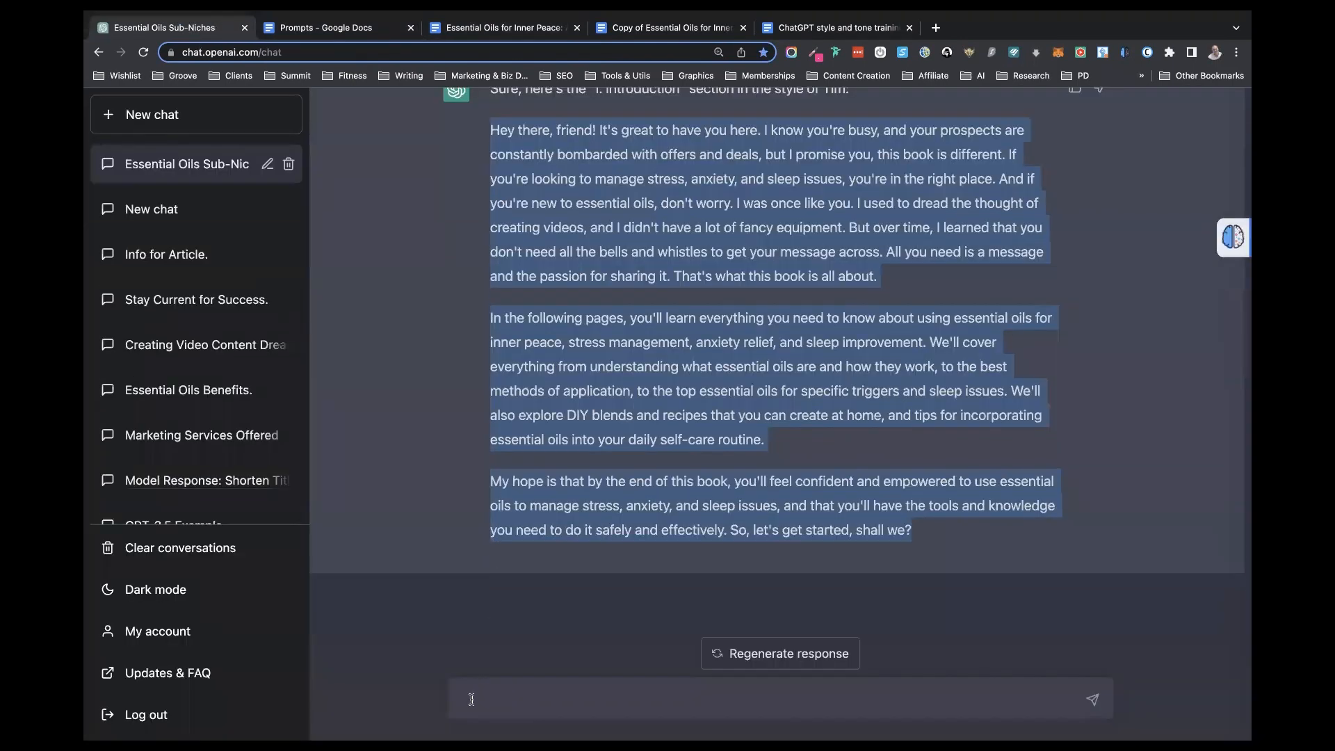
left_click(470, 699)
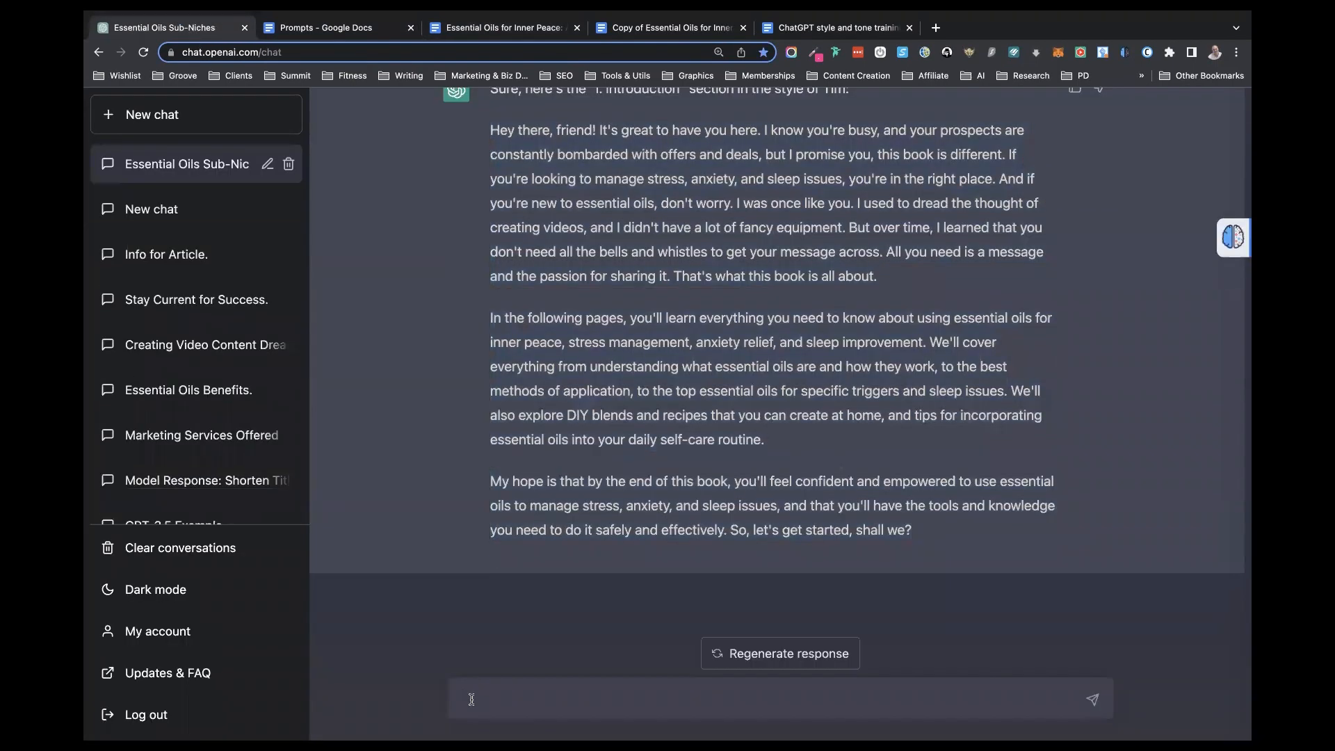
key("super+v")
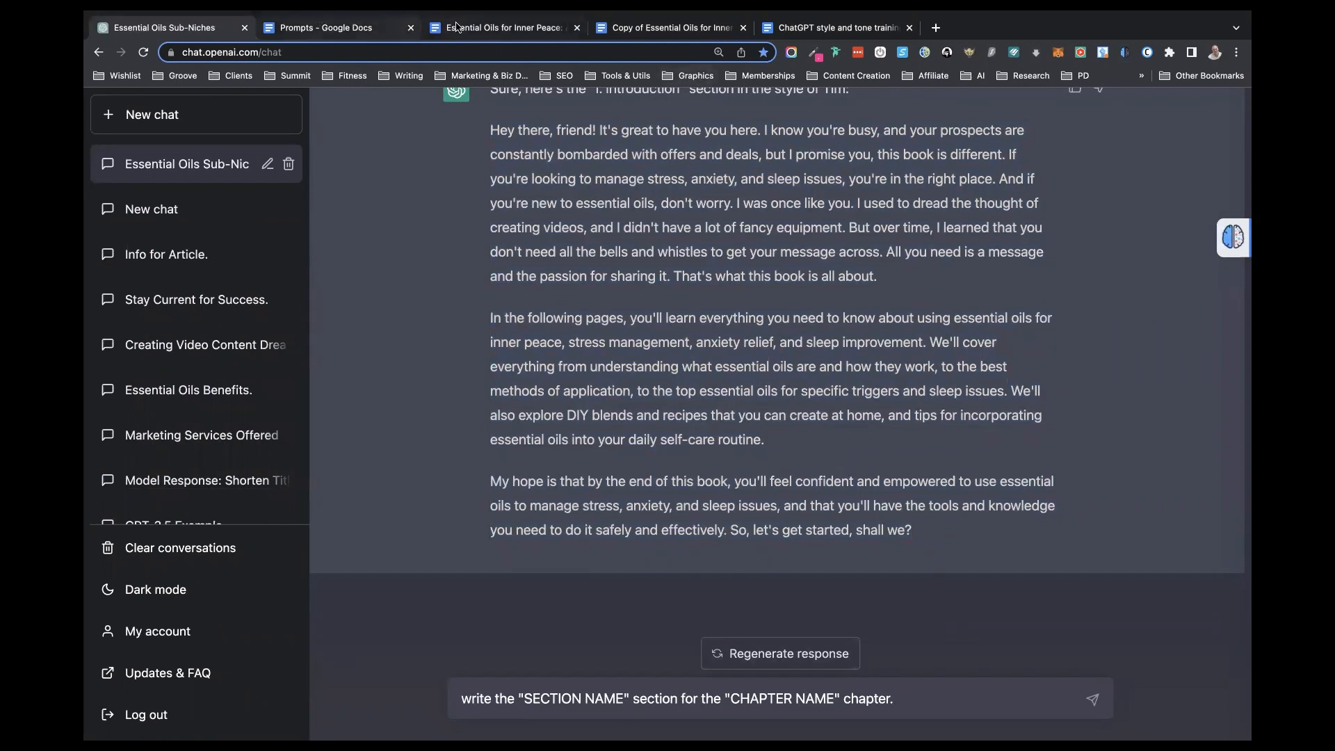
- Replace SECTION NAME in the prompt with "What are essential oils?", copied from the Copy of Essential Oils document
left_click(605, 30)
left_click_drag(526, 461, 398, 460)
key("super+c")
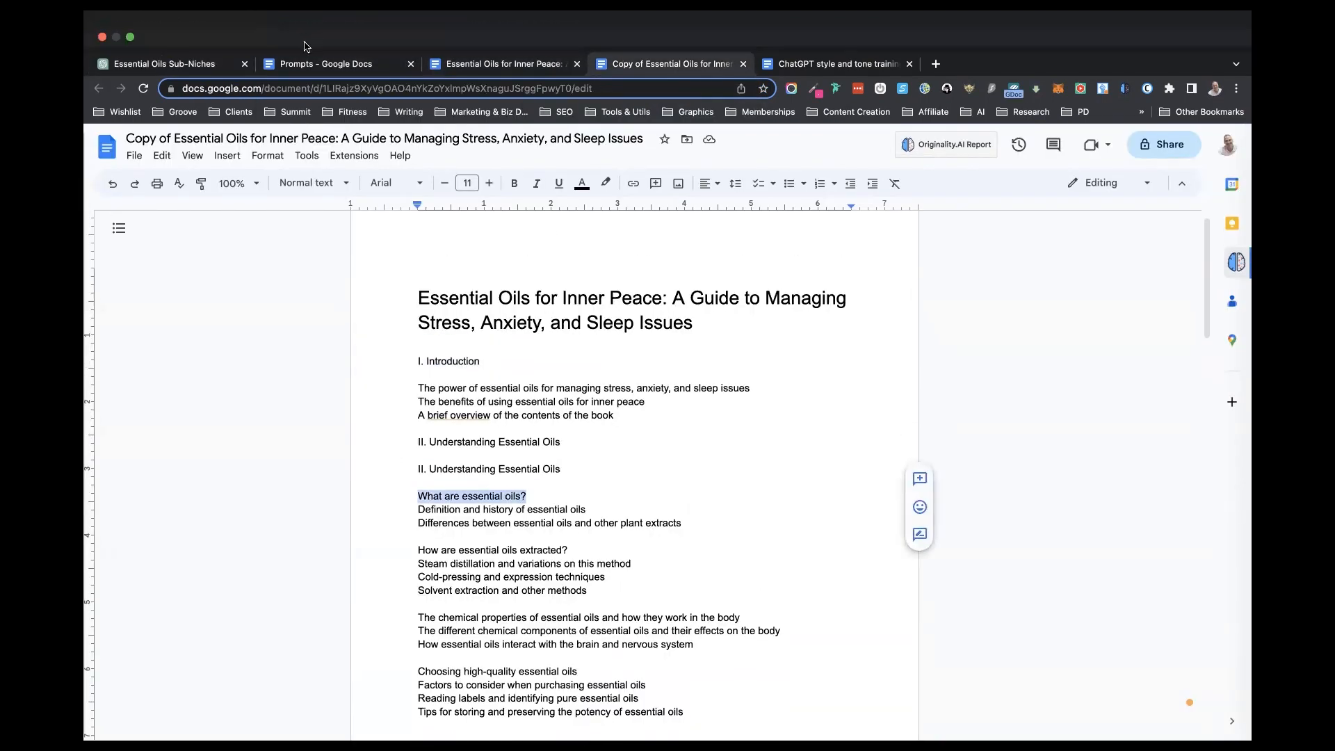
left_click(213, 64)
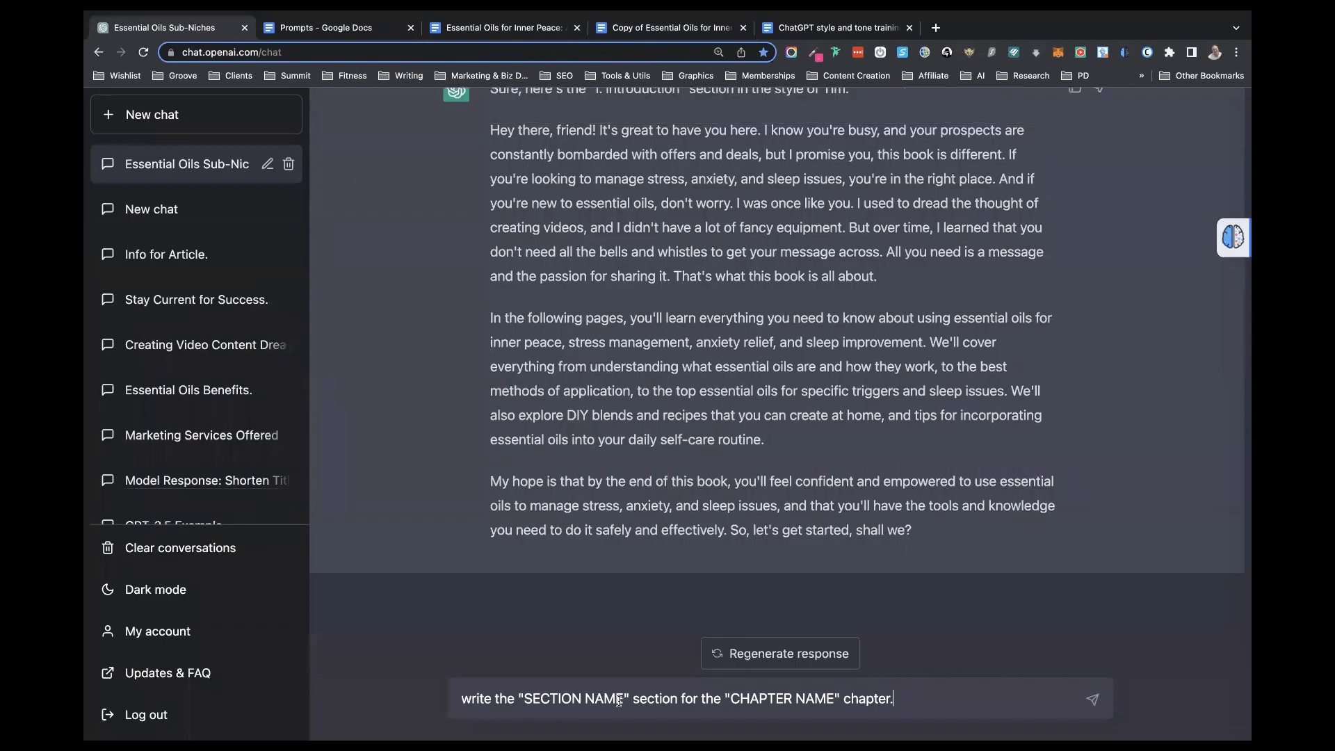
left_click_drag(622, 697, 521, 698)
key("super+v")
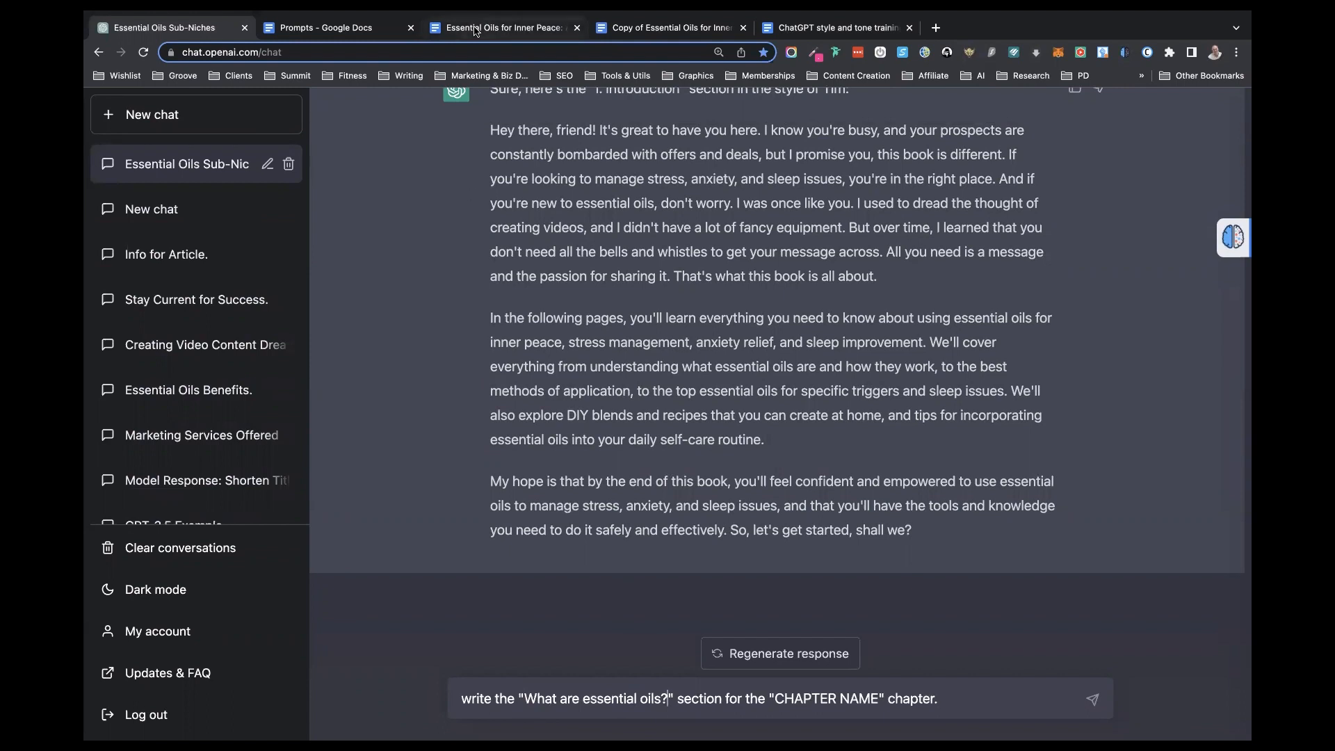
- Replace CHAPTER NAME in the prompt with "II. Understanding Essential Oils", copied from the Essential Oils for Inner Peace document, and submit it
left_click(499, 27)
left_click_drag(559, 264, 381, 257)
key("super+c")
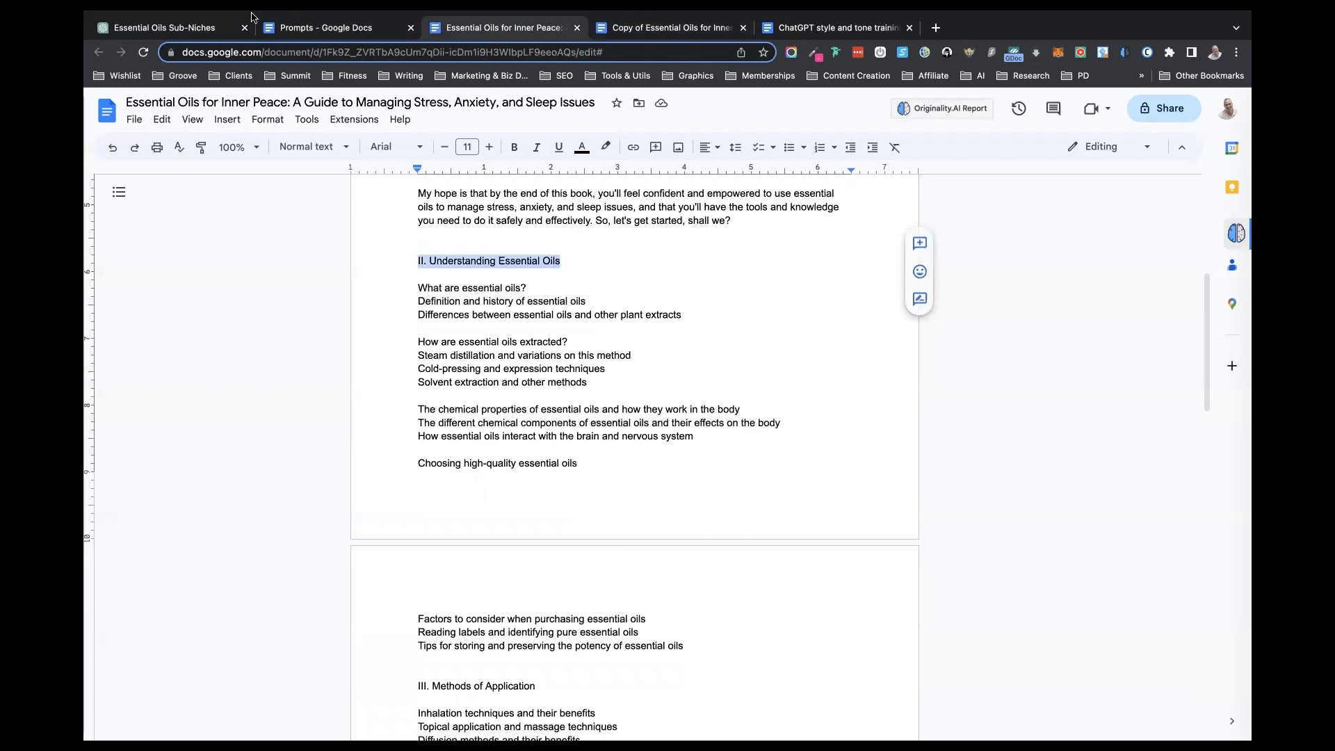
left_click(223, 28)
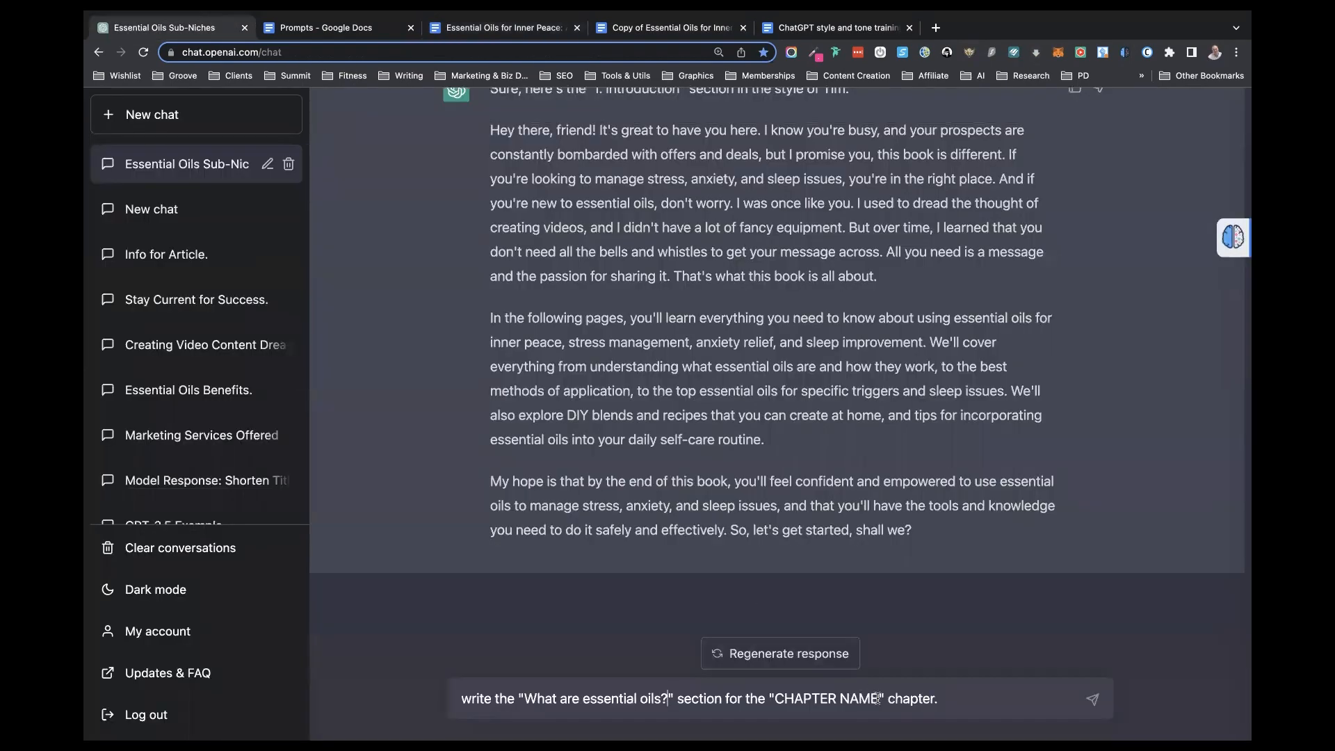
left_click_drag(878, 696, 775, 697)
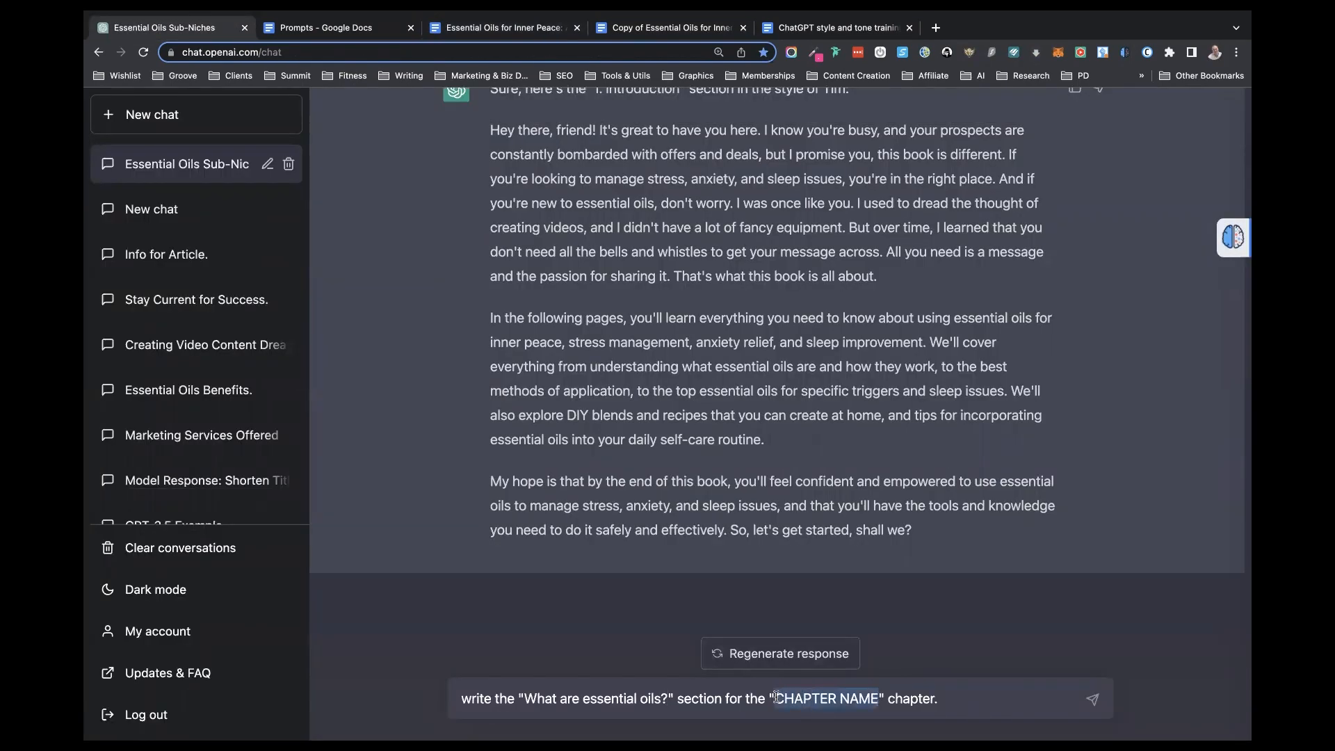
key("super+v")
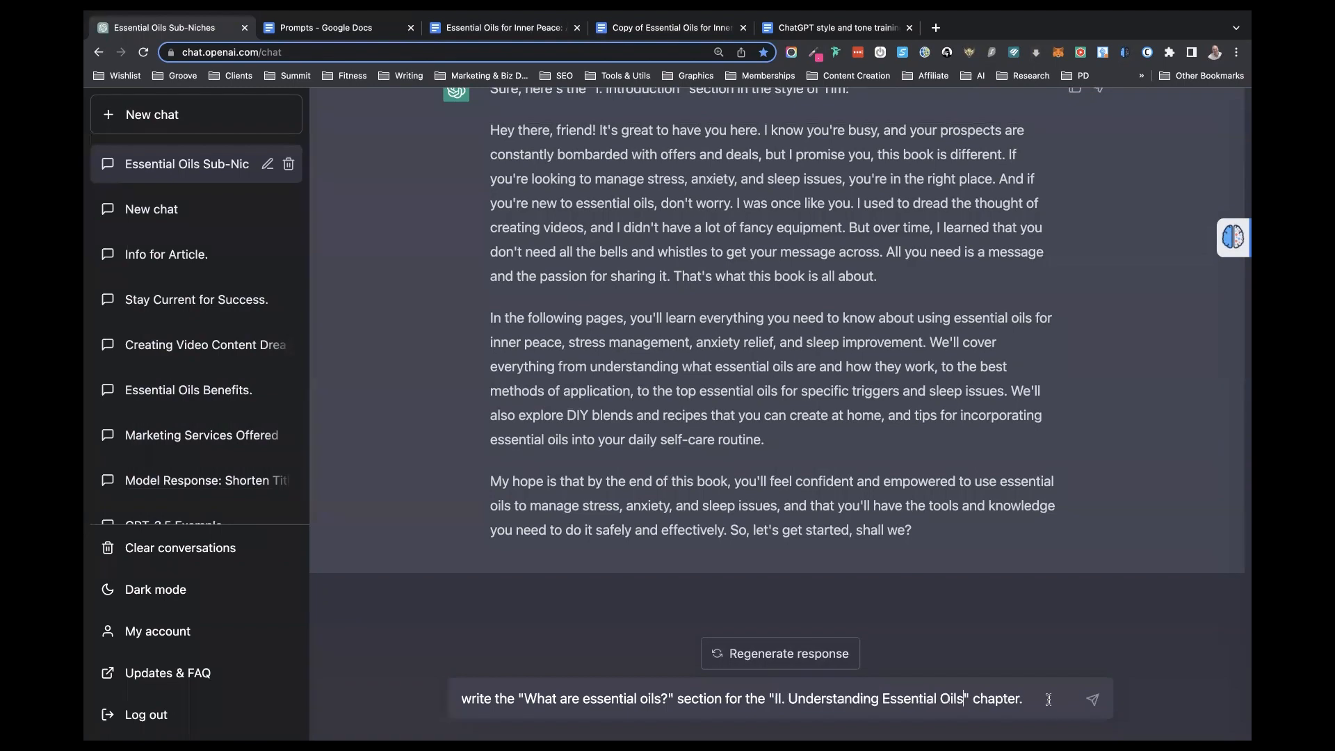
key("Return")
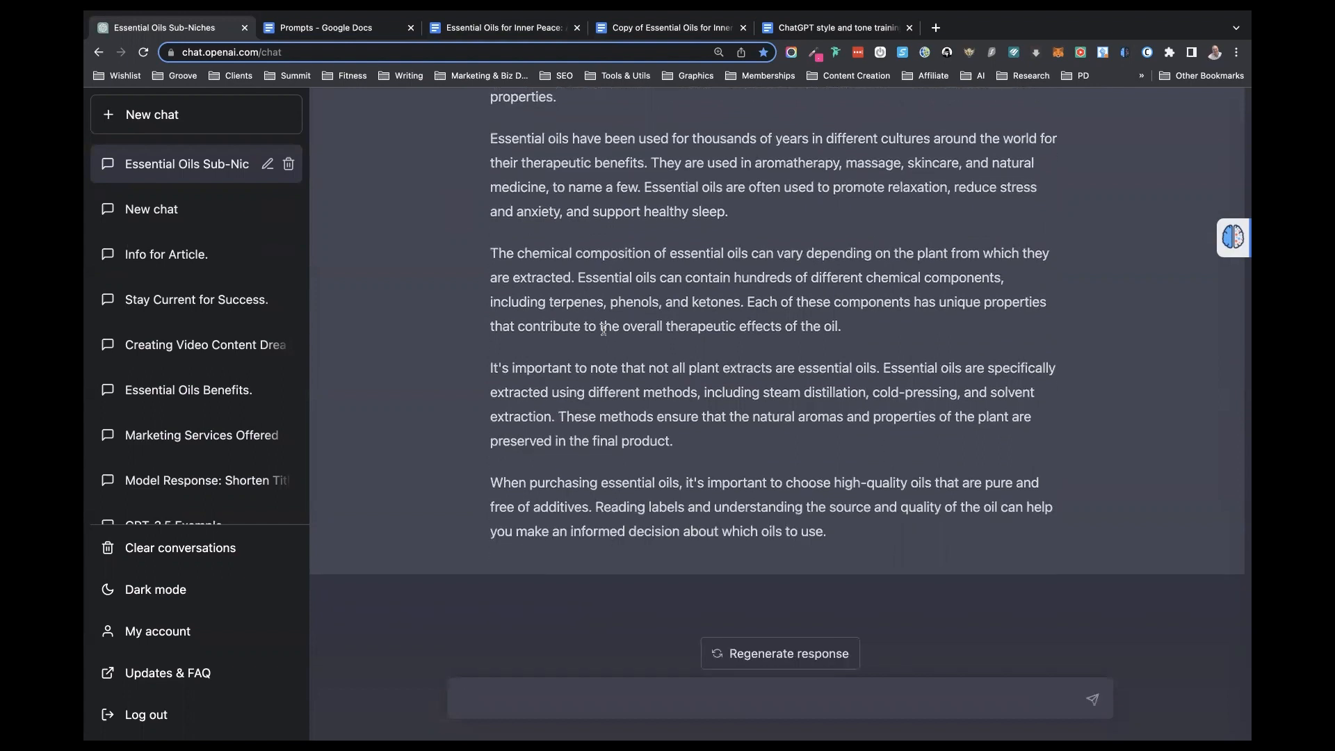
- Replace the two subtopic lines under "What are essential oils?" in the book document with the section text copied from ChatGPT
scroll(604, 330, "up", 2)
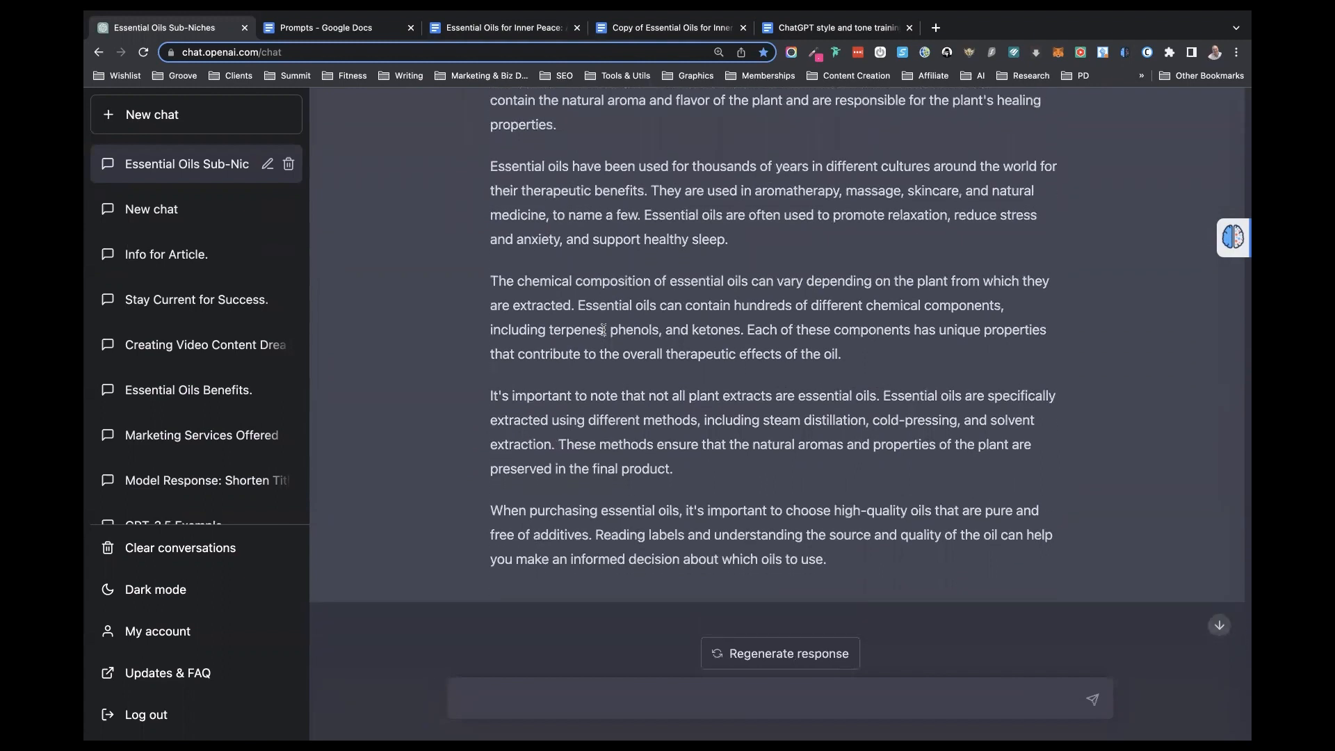
scroll(603, 331, "up", 5)
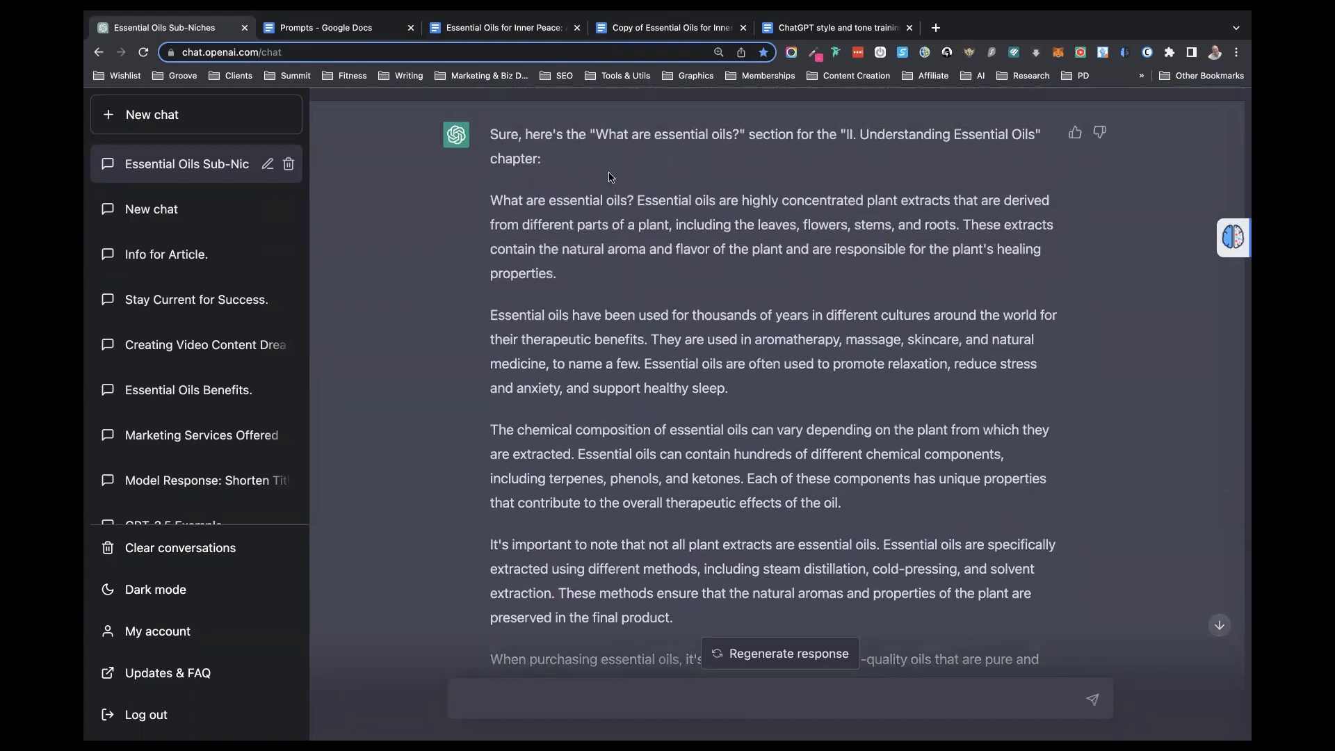
left_click_drag(490, 196, 860, 536)
key("ctrl+c")
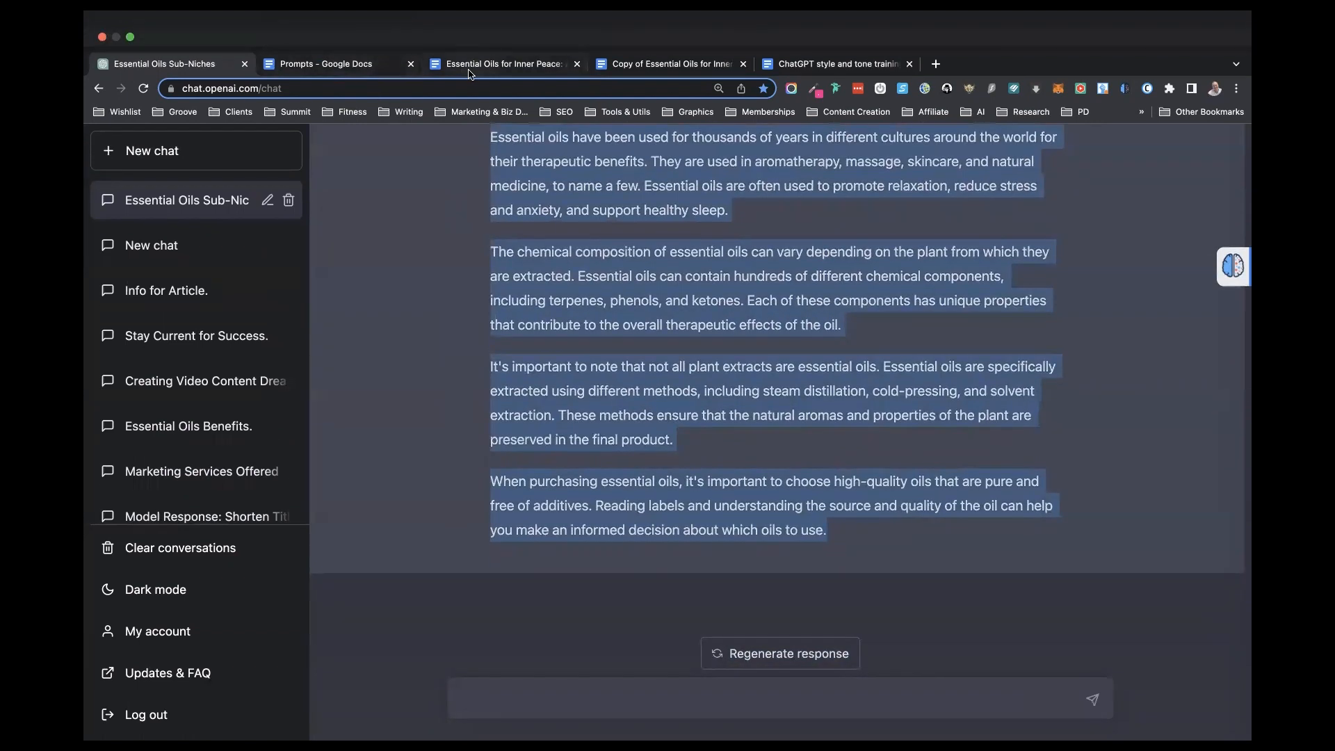
left_click(467, 70)
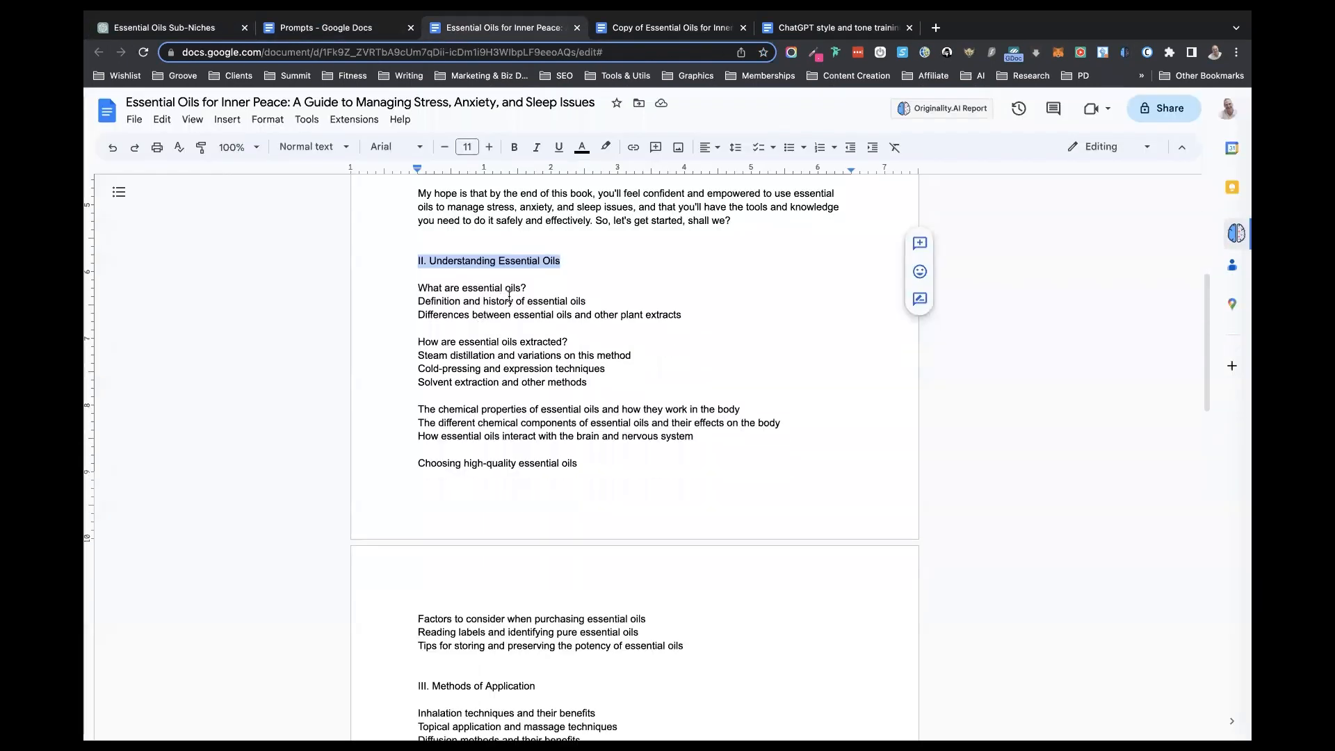
left_click_drag(417, 301, 693, 314)
key("ctrl+v")
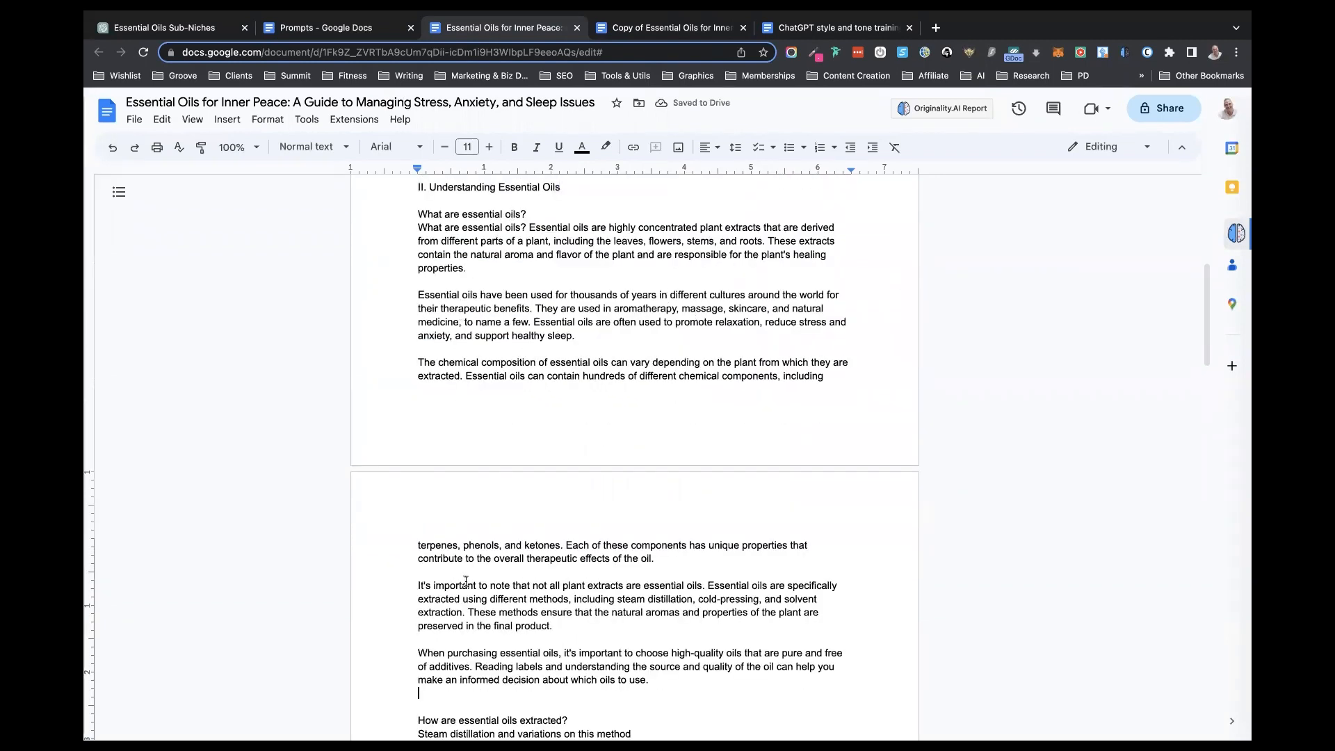
scroll(465, 445, "down", 5)
scroll(465, 580, "down", 1)
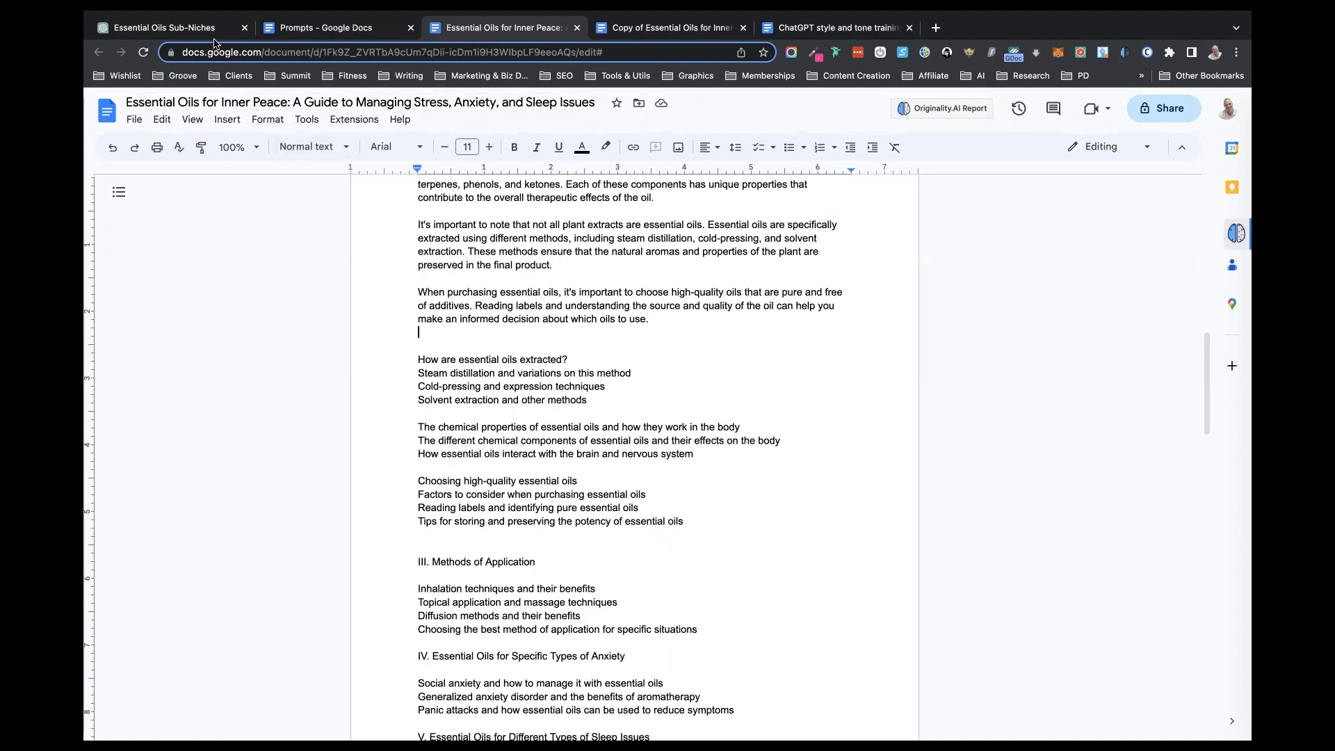
- Copy the section prompt template ending in "Cover the following subtopics:" from the Prompts document into ChatGPT's message box
left_click(320, 27)
scroll(813, 477, "down", 2)
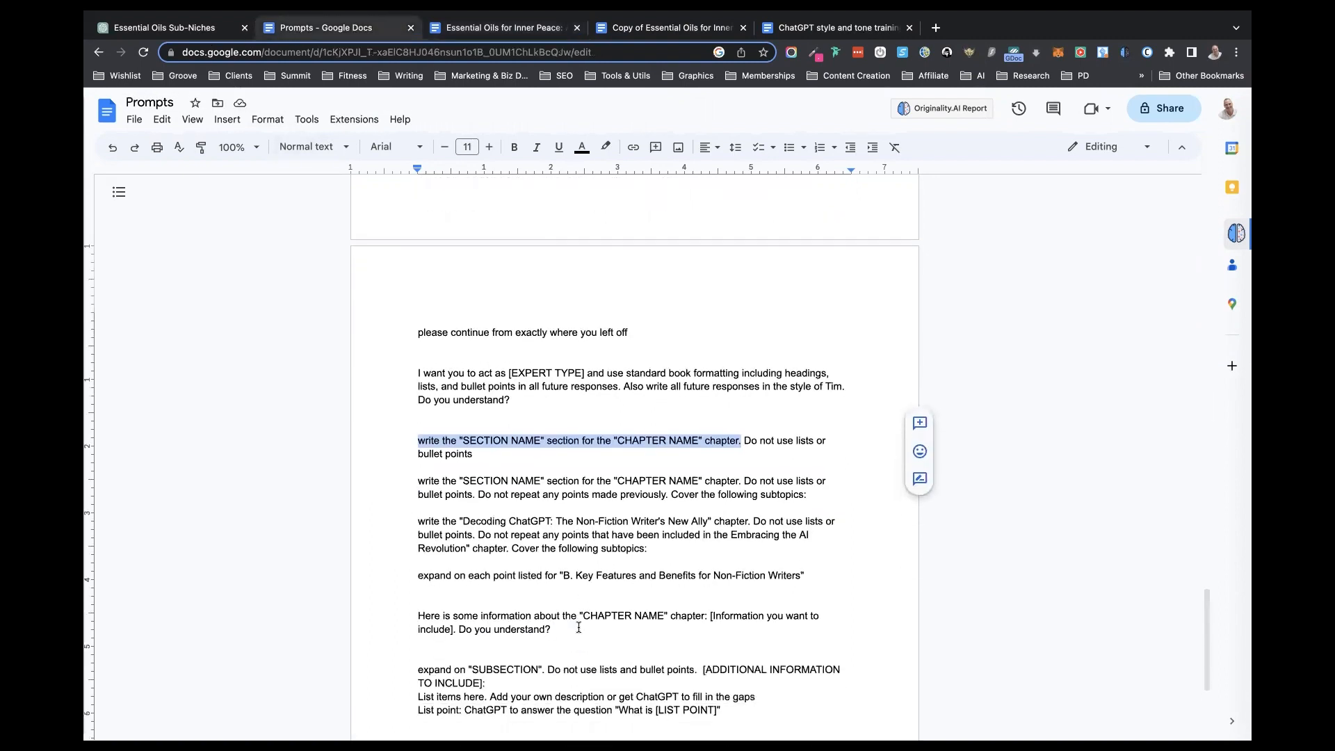
left_click_drag(813, 477, 412, 465)
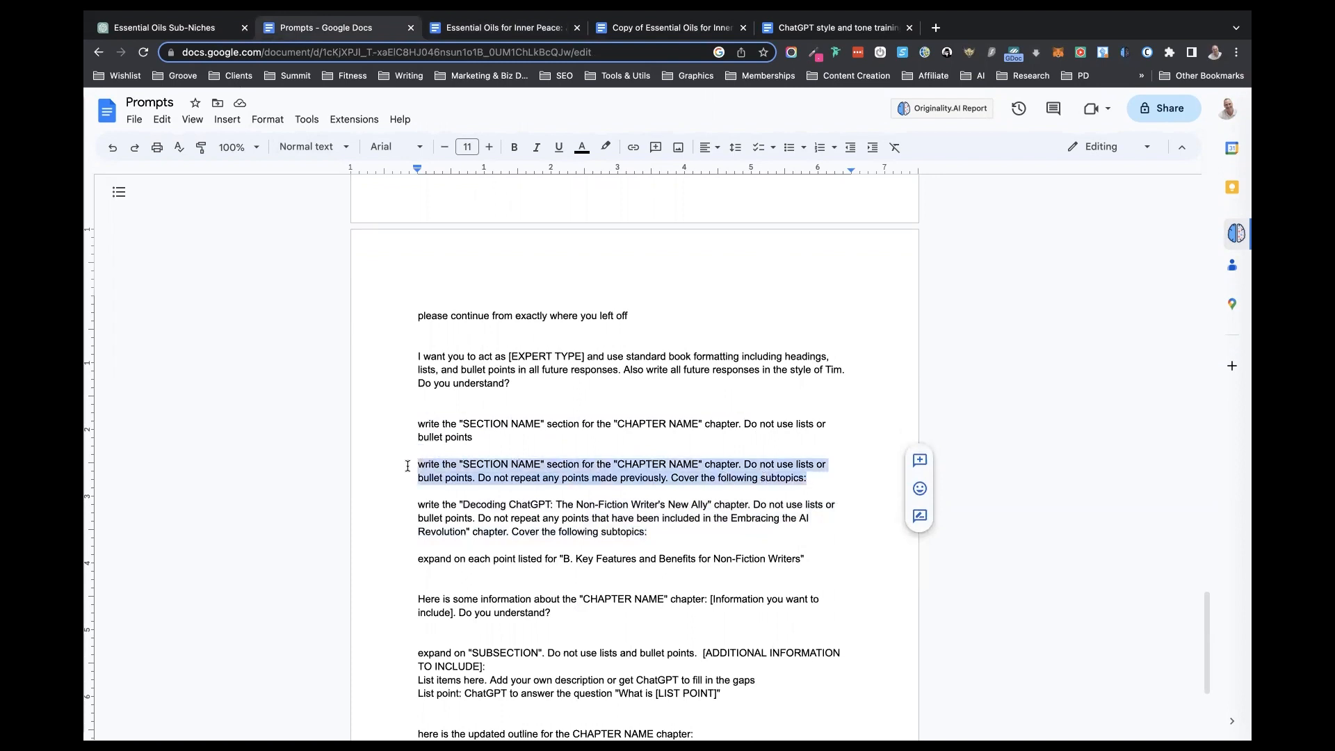
key("ctrl+c")
key("ctrl+1")
key("ctrl+v")
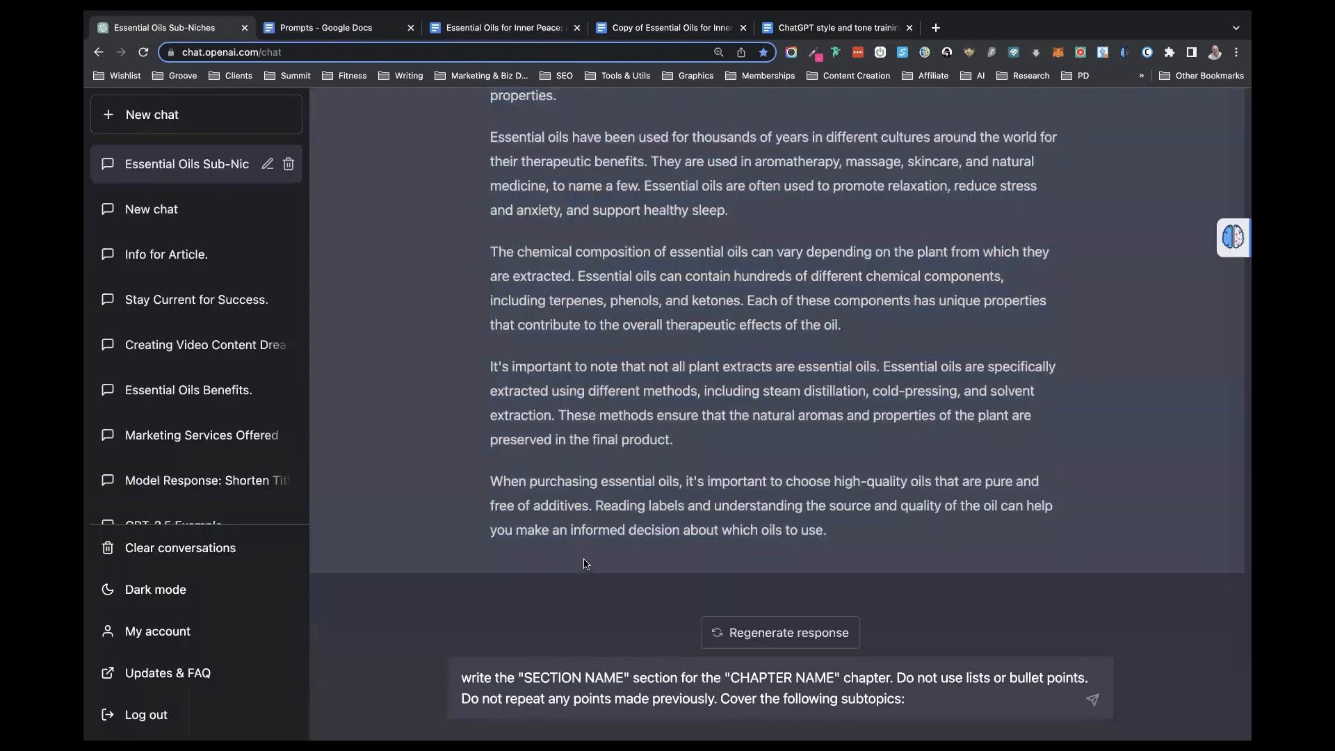
- Replace SECTION NAME in the prompt with "Steam distillation and variations on this method", copied from the Essential Oils for Inner Peace document
left_click(499, 27)
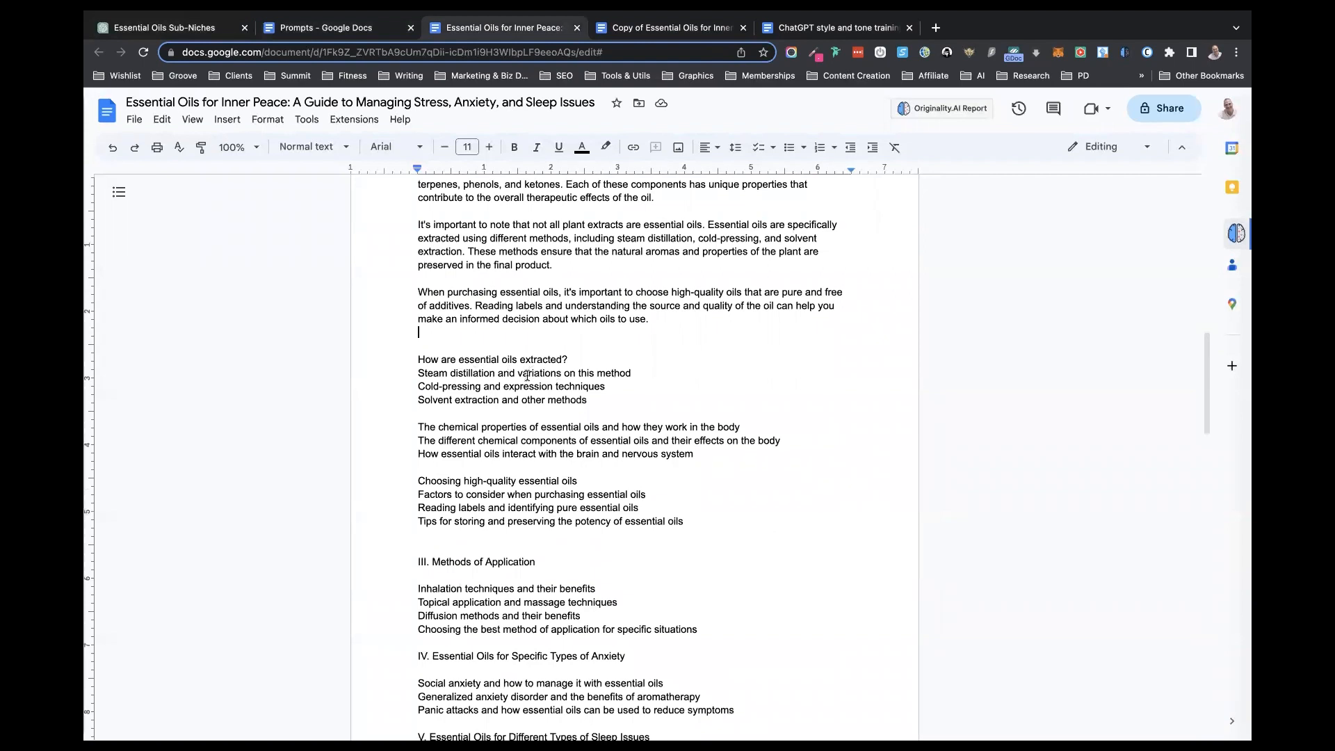
left_click_drag(641, 372, 419, 378)
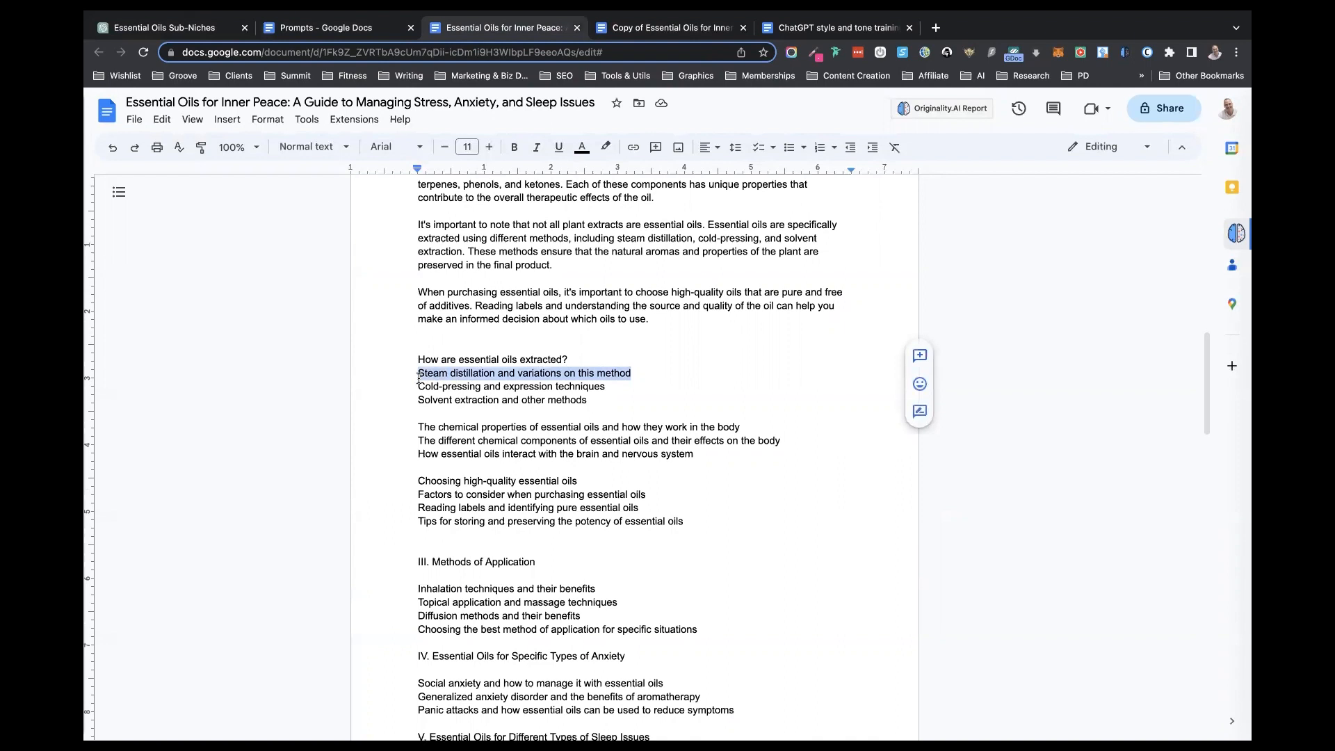
left_click(164, 28)
left_click_drag(624, 678, 523, 677)
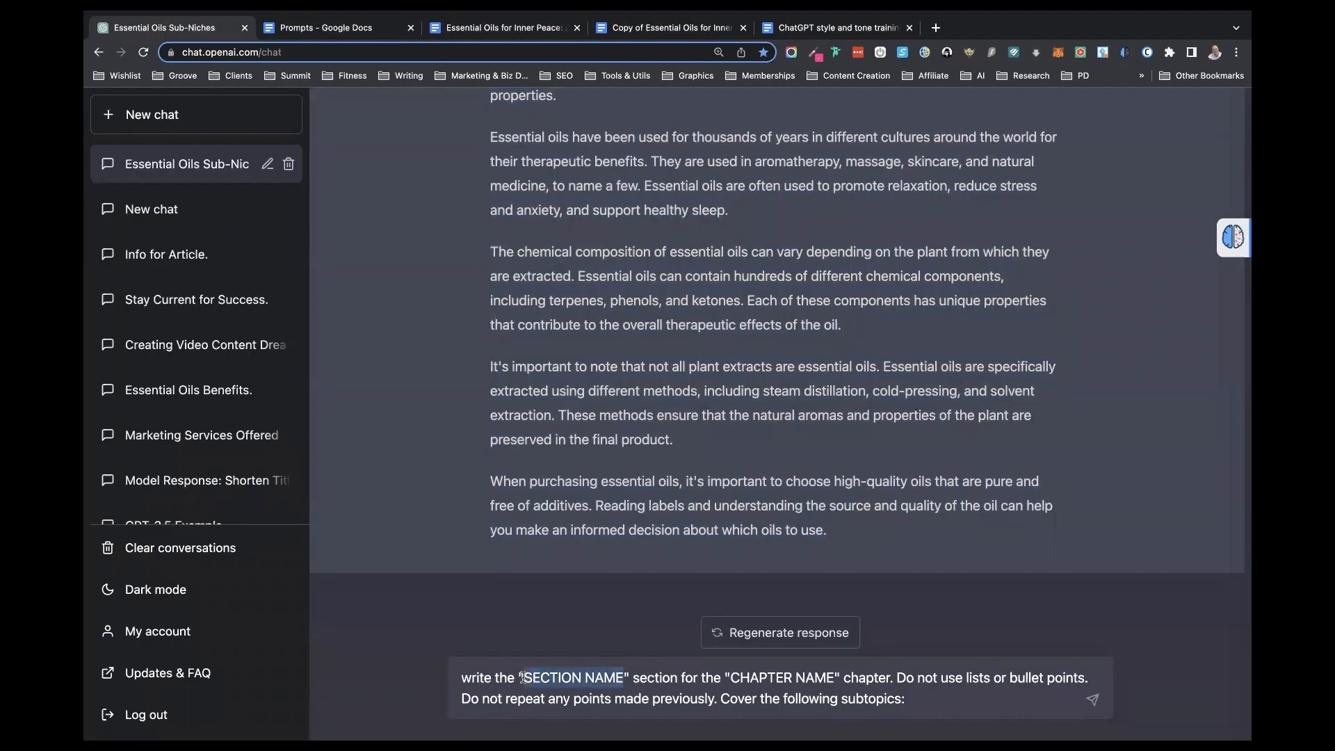
key("super+v")
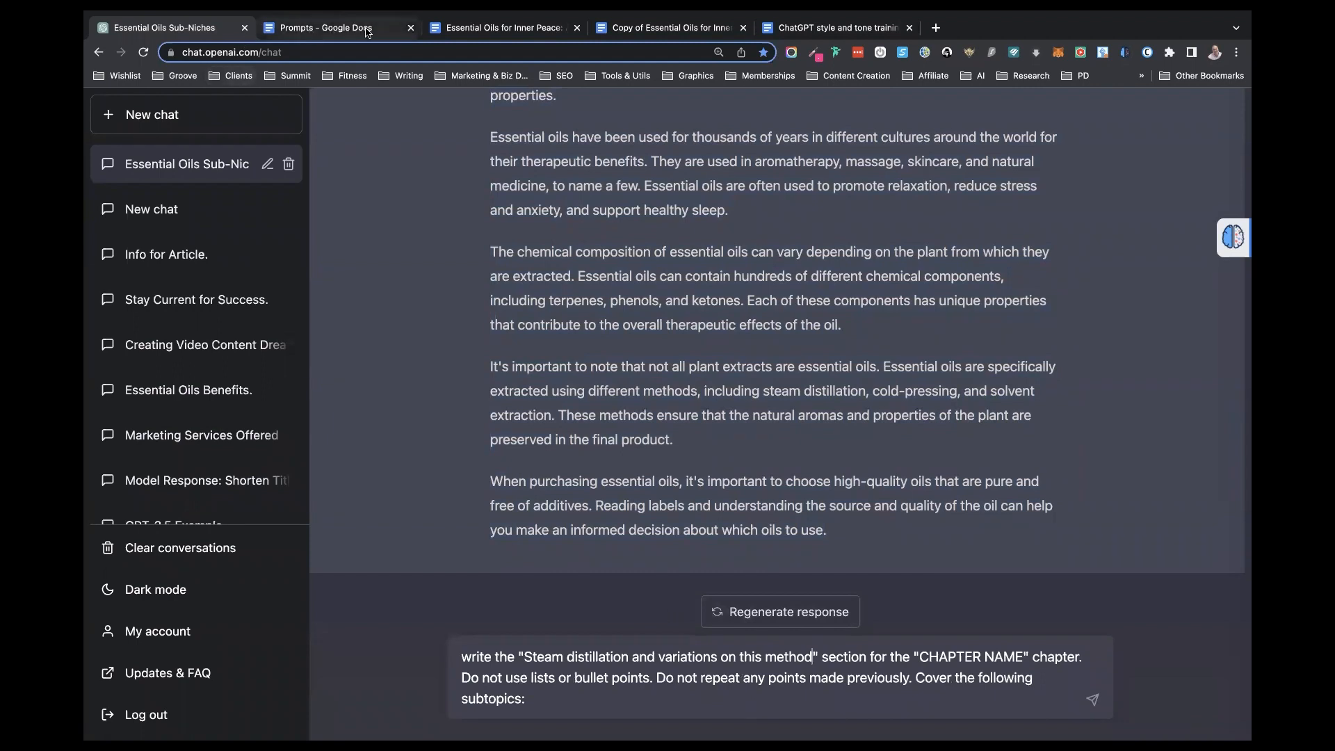
- Replace CHAPTER NAME in the prompt with "How are essential oils extracted?", copied from the Essential Oils for Inner Peace document
left_click(472, 33)
left_click_drag(567, 356, 399, 358)
left_click(204, 29)
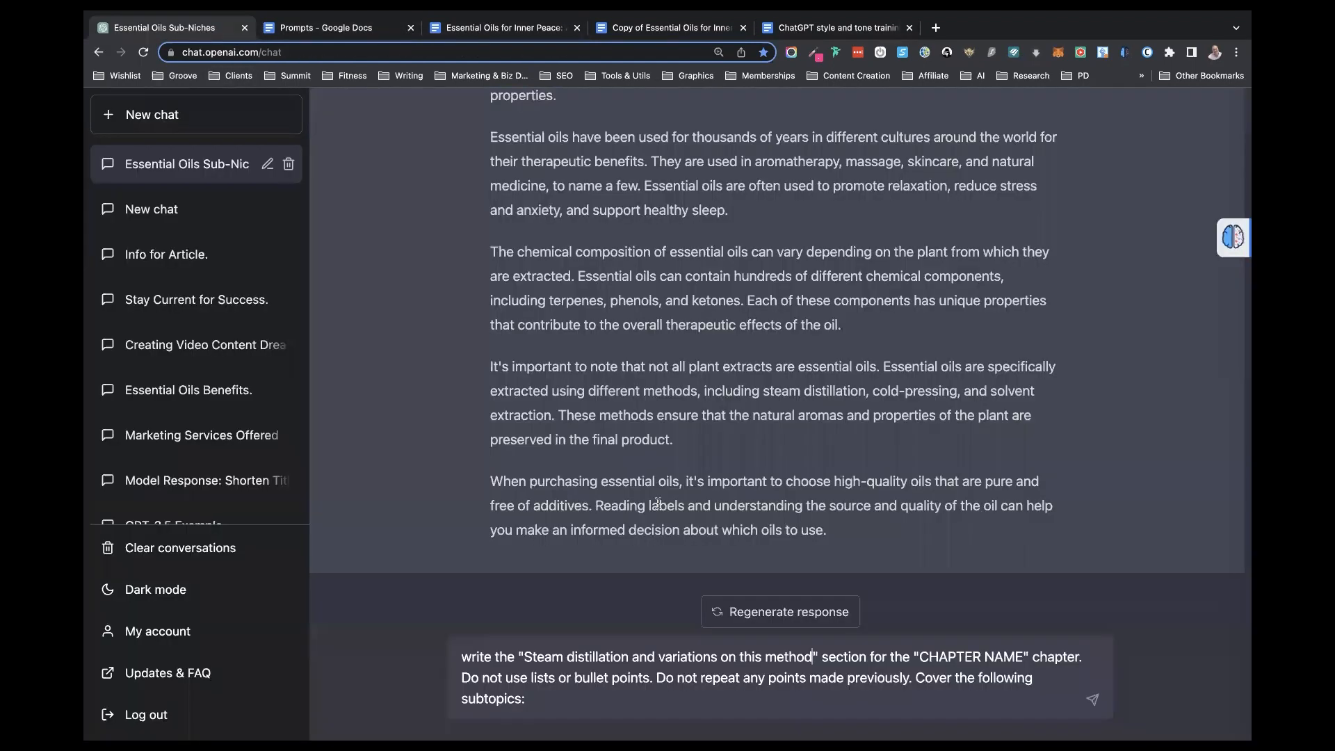
left_click_drag(1023, 656, 918, 659)
key("super+v")
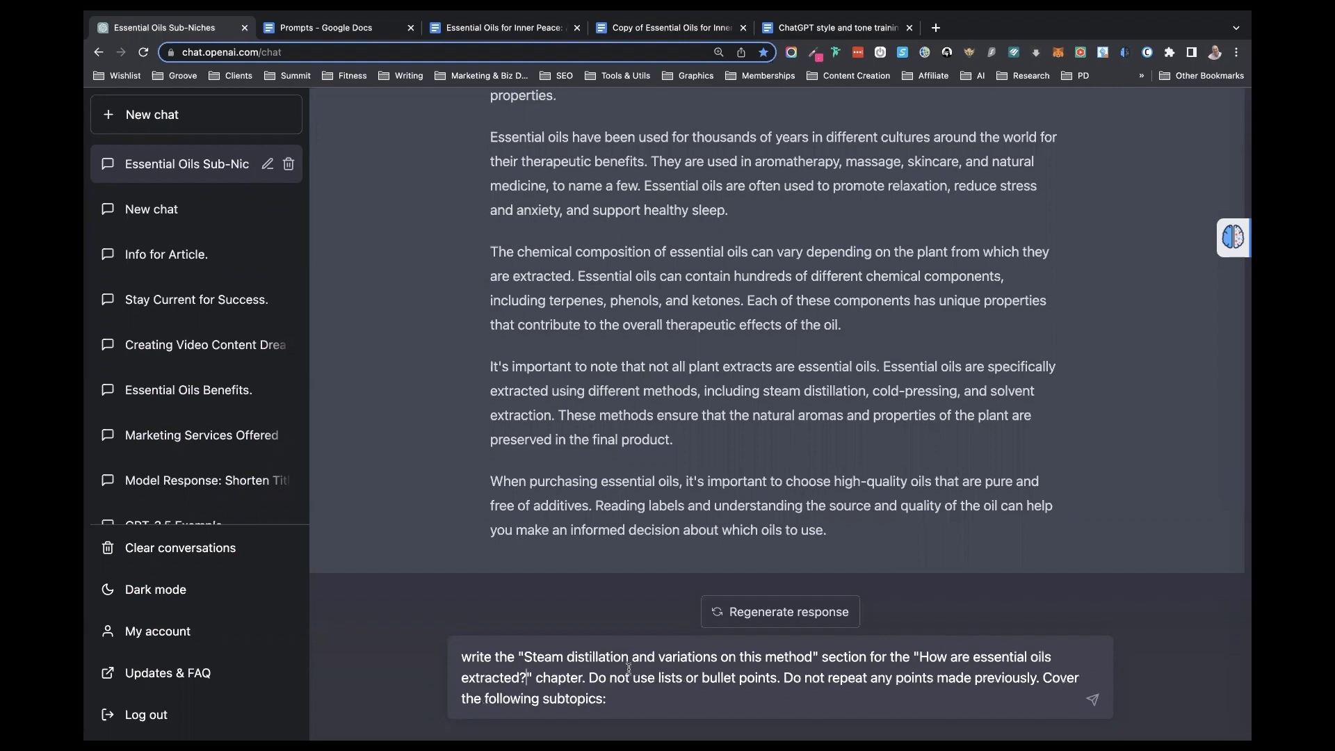
- Reword the prompt so that "section" becomes "subsection" and "chapter" becomes "section"
left_click(822, 655)
type("sub")
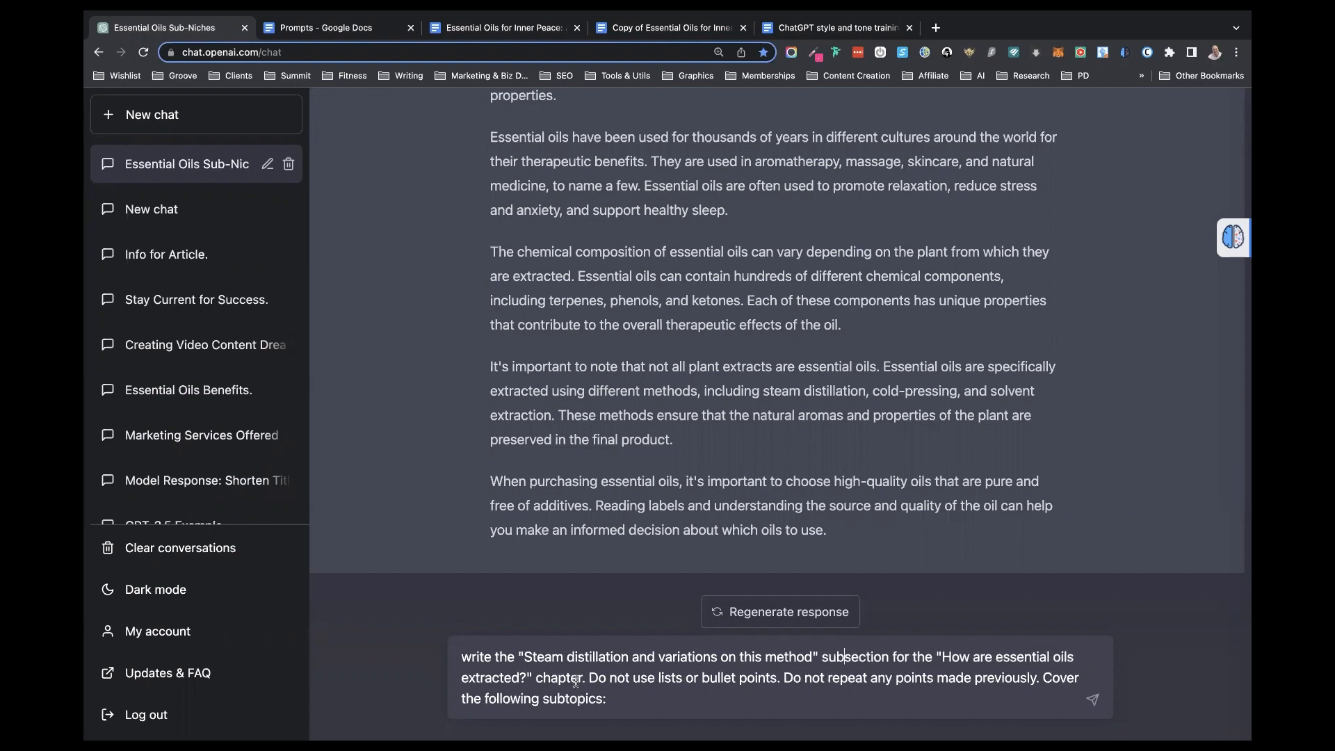
left_click(583, 677)
key("BackSpace")
key("BackSpace")
key("BackSpace")
key("BackSpace")
key("BackSpace")
key("BackSpace")
key("BackSpace")
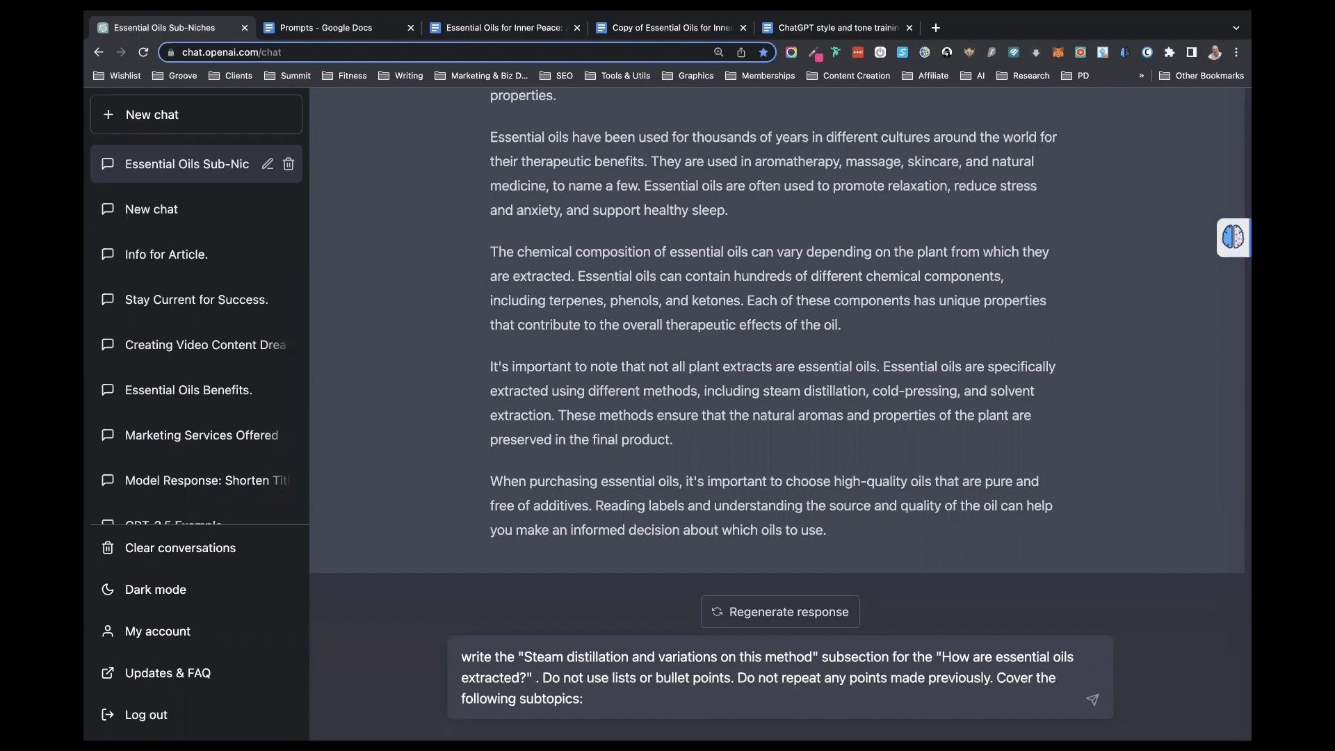
type("section")
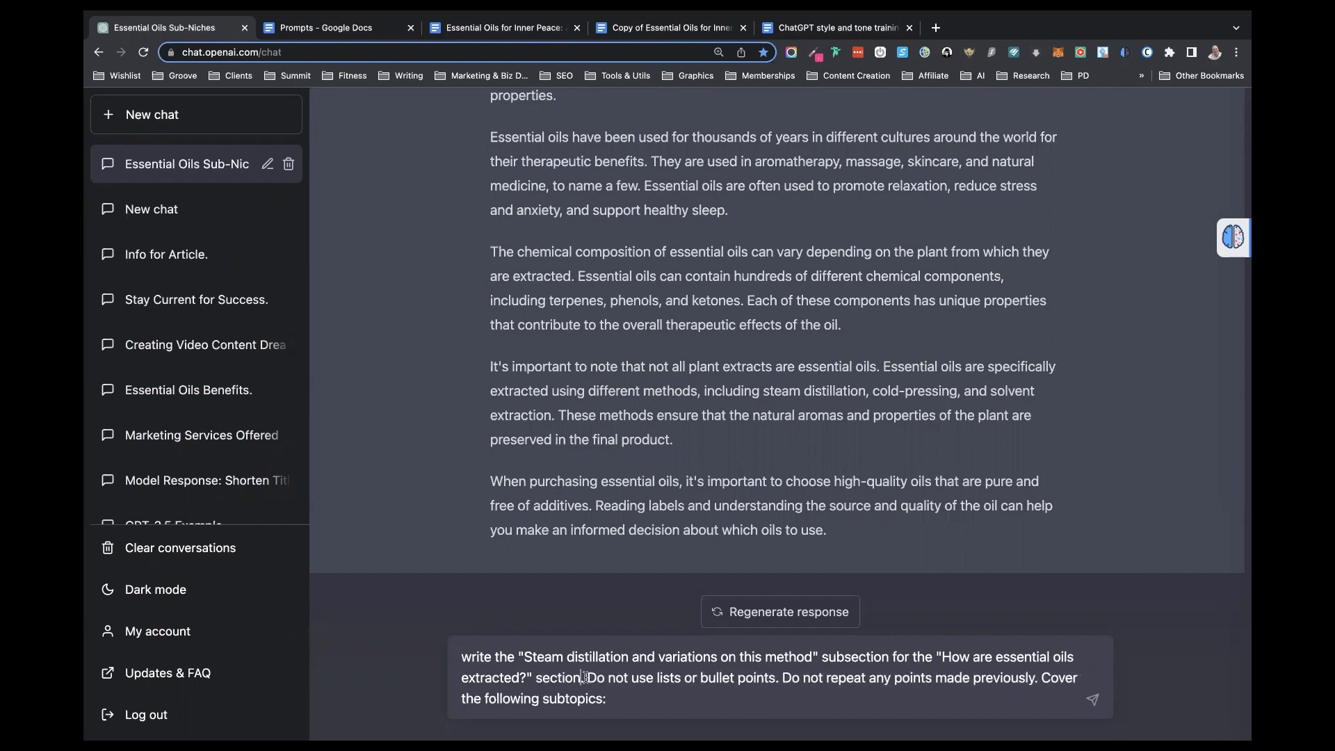
- Delete the prompt's remaining instructions from "Do not use lists" through "Cover the following subtopics:" and submit it
left_click_drag(586, 677, 674, 713)
key("BackSpace")
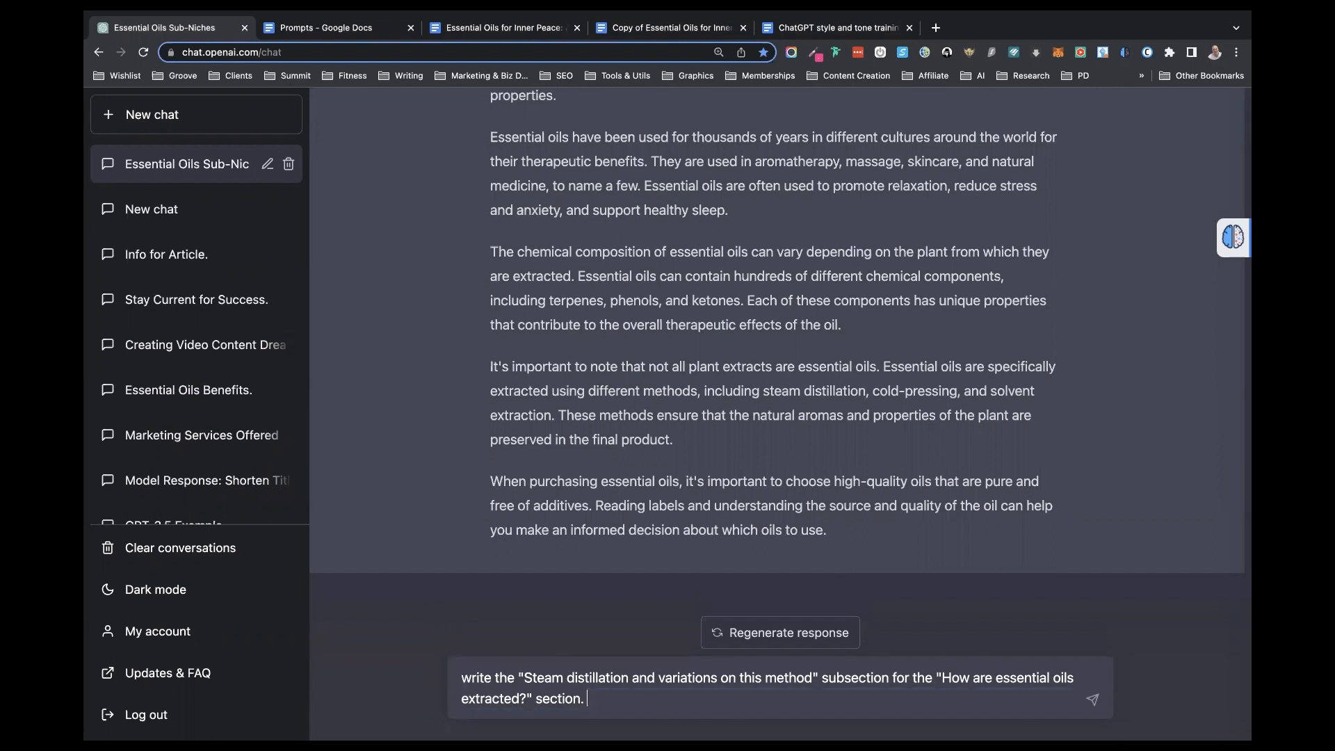
key("Return")
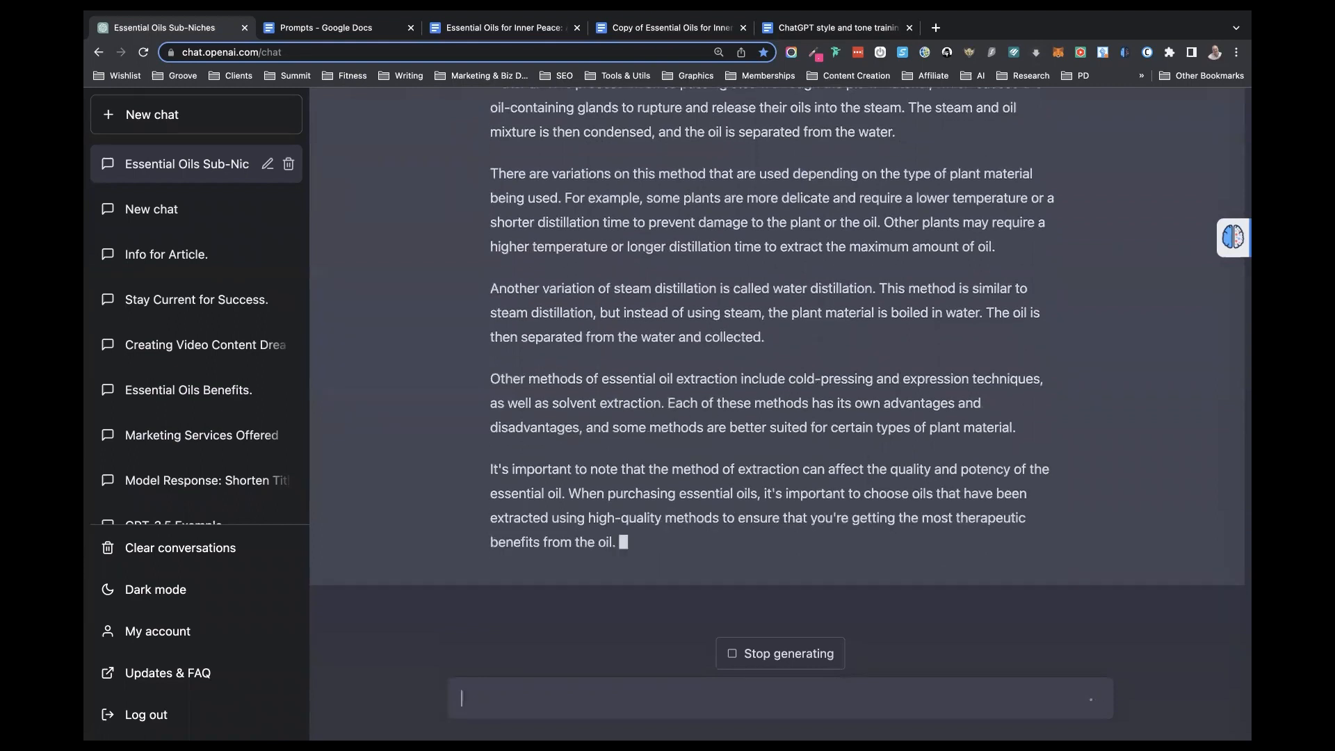
- Copy ChatGPT's steam distillation text, without its heading, into the book document below the "Steam distillation and variations on this method" line
scroll(496, 316, "up", 3)
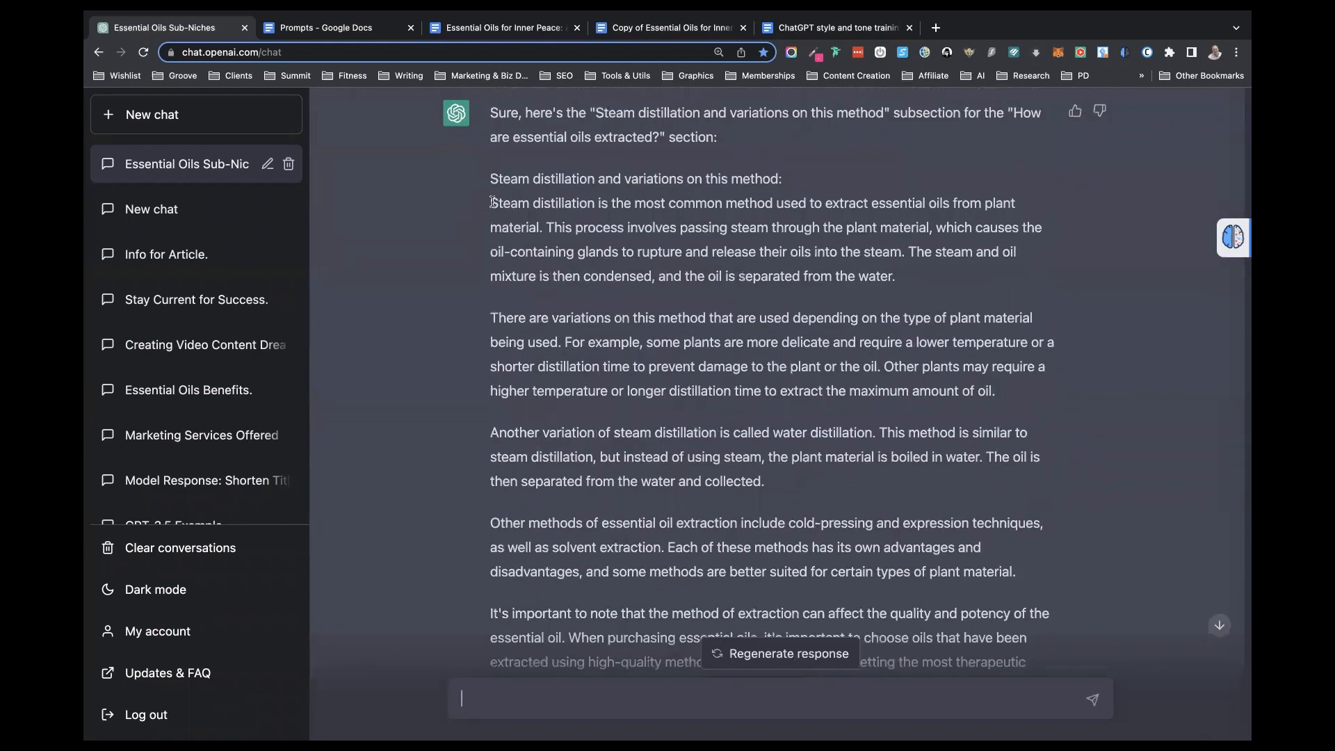
left_click_drag(491, 202, 869, 688)
left_click_drag(1015, 541, 1016, 543)
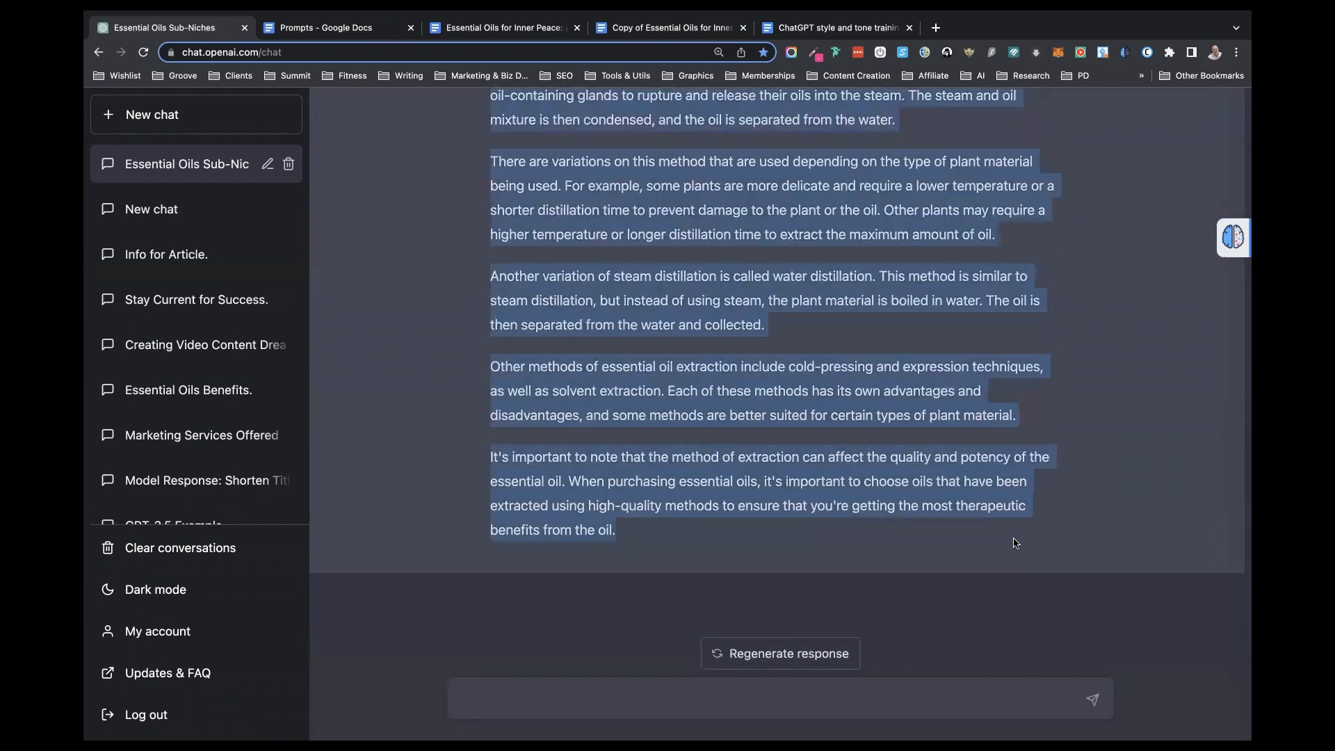
left_click(564, 29)
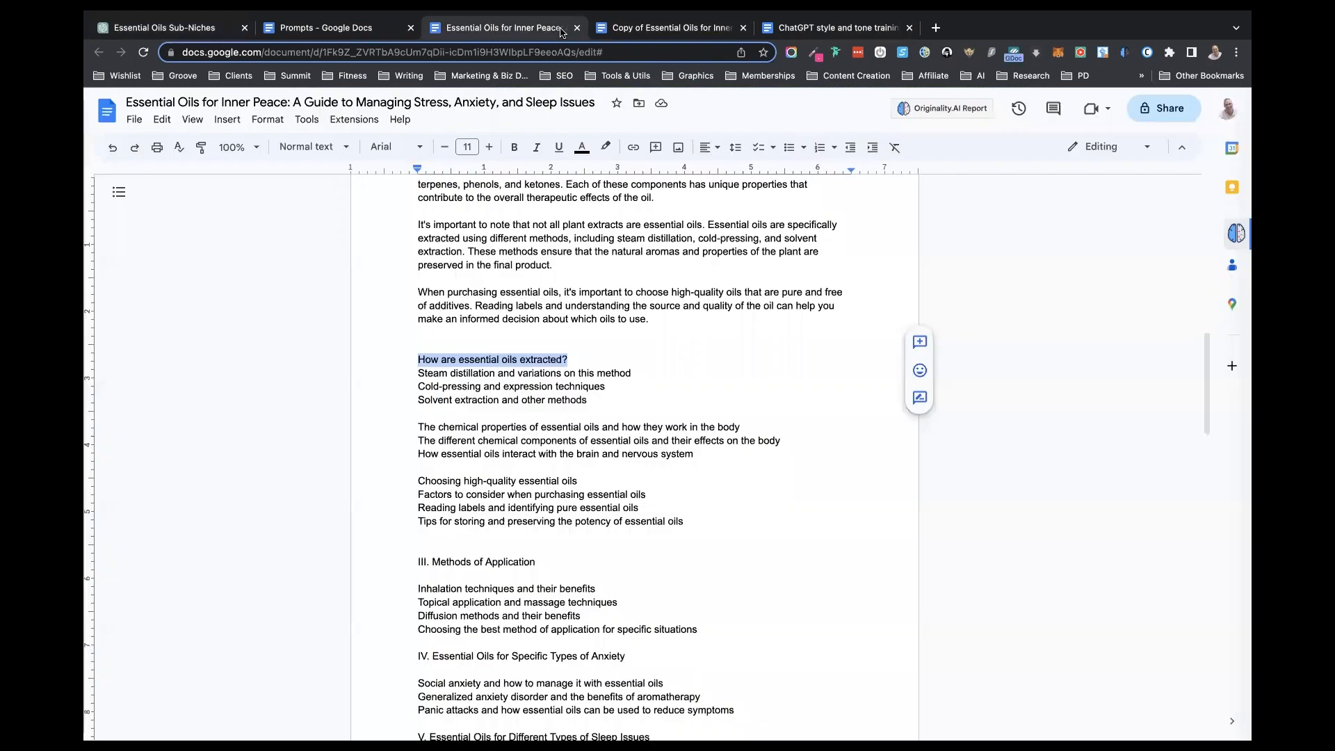
left_click(640, 375)
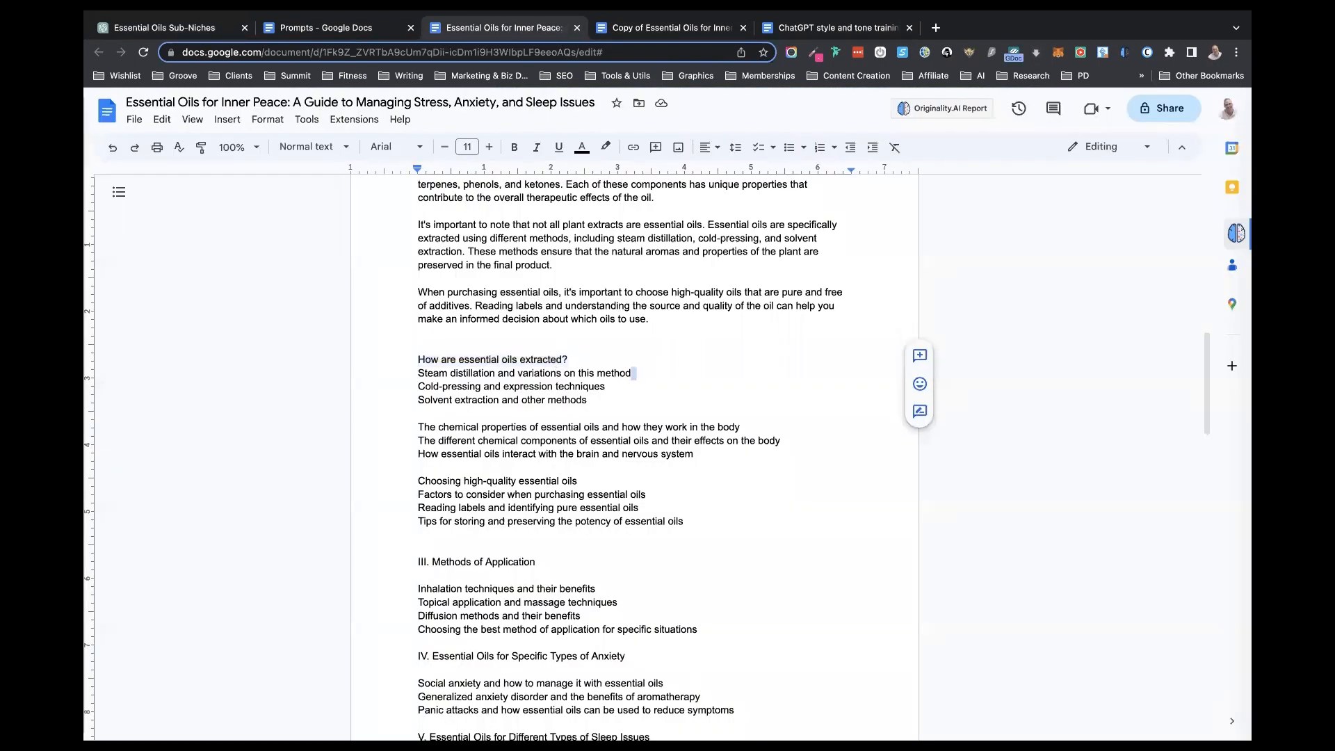
key("Return")
key("Return")
key("super+v")
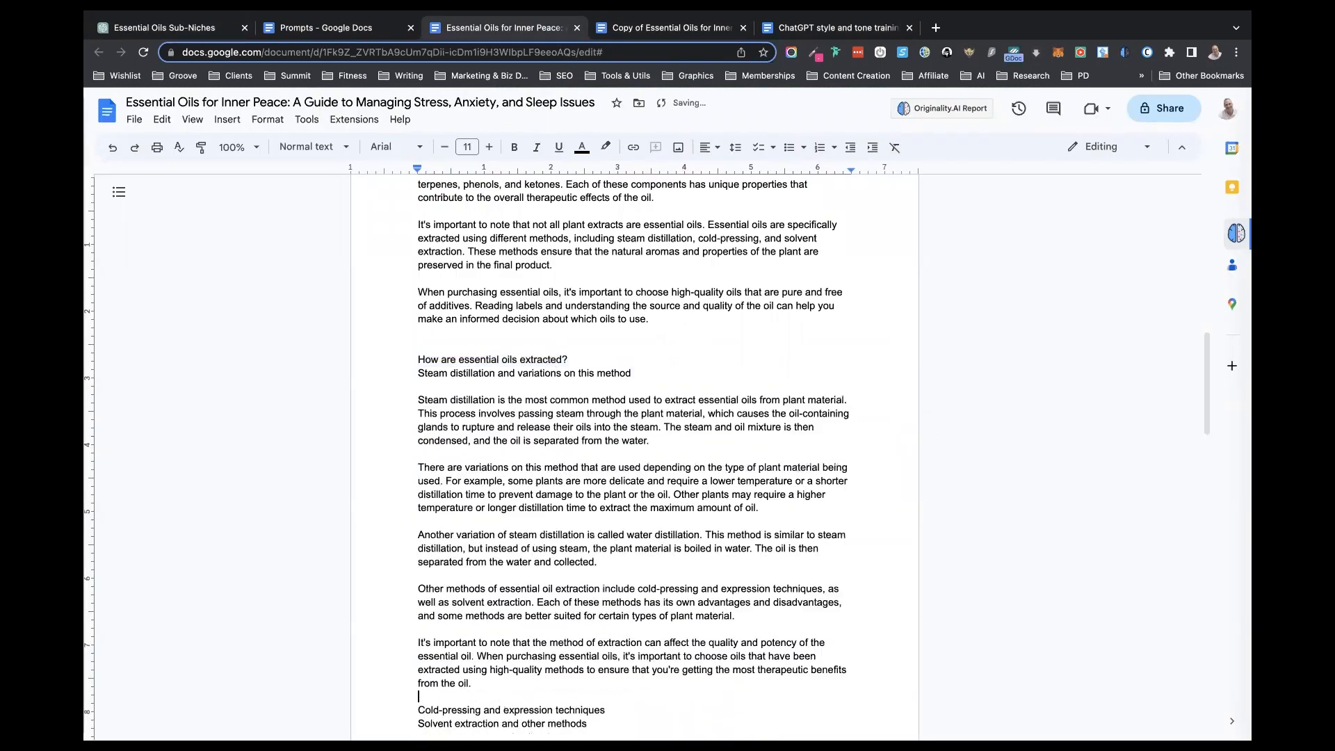
- Insert two line breaks after the "Cold-pressing and expression techniques" line in the book document
scroll(598, 384, "down", 2)
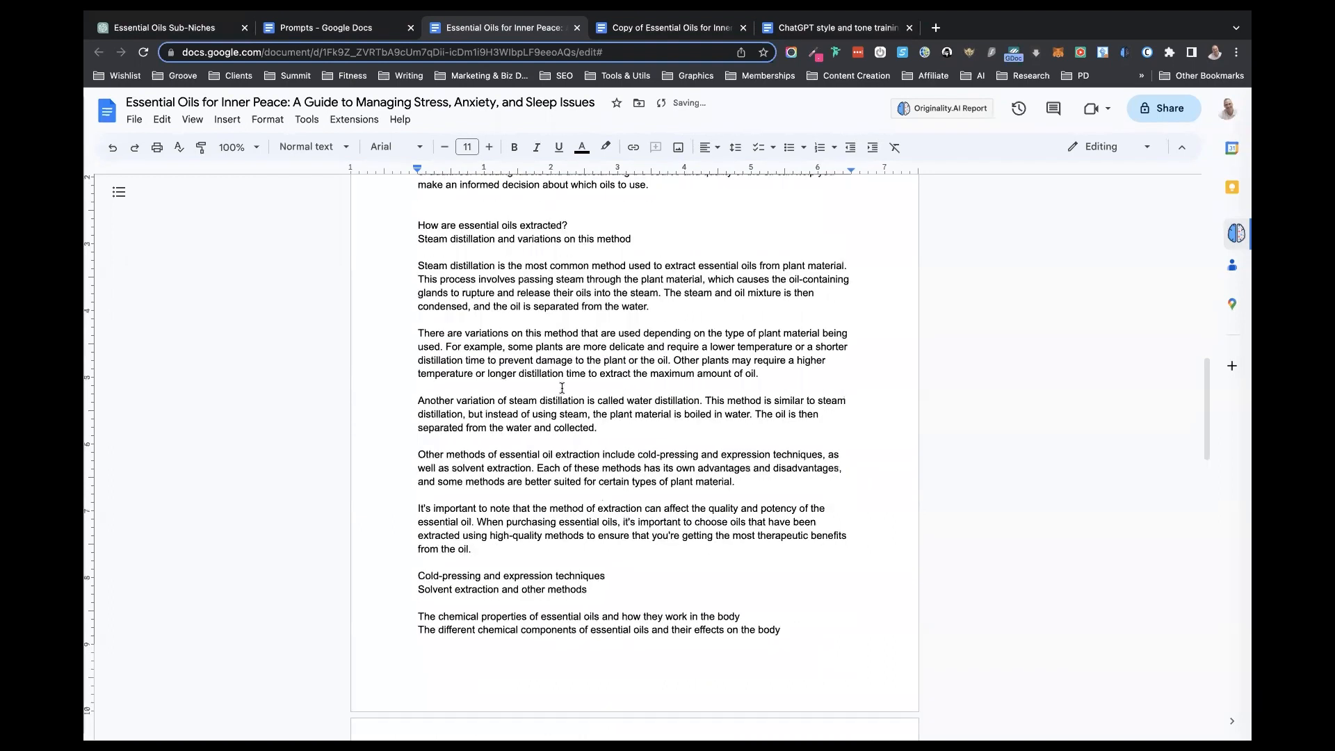
left_click(607, 573)
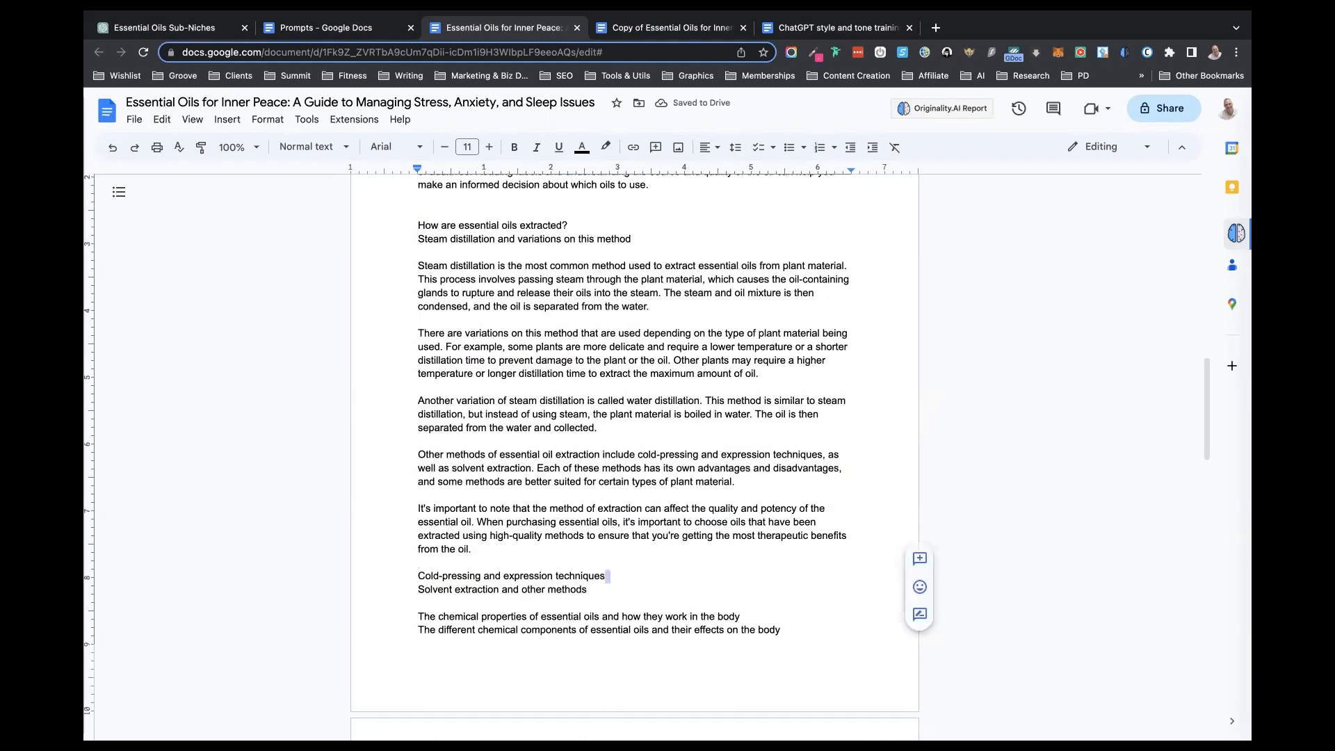
key("Return")
key("Return")
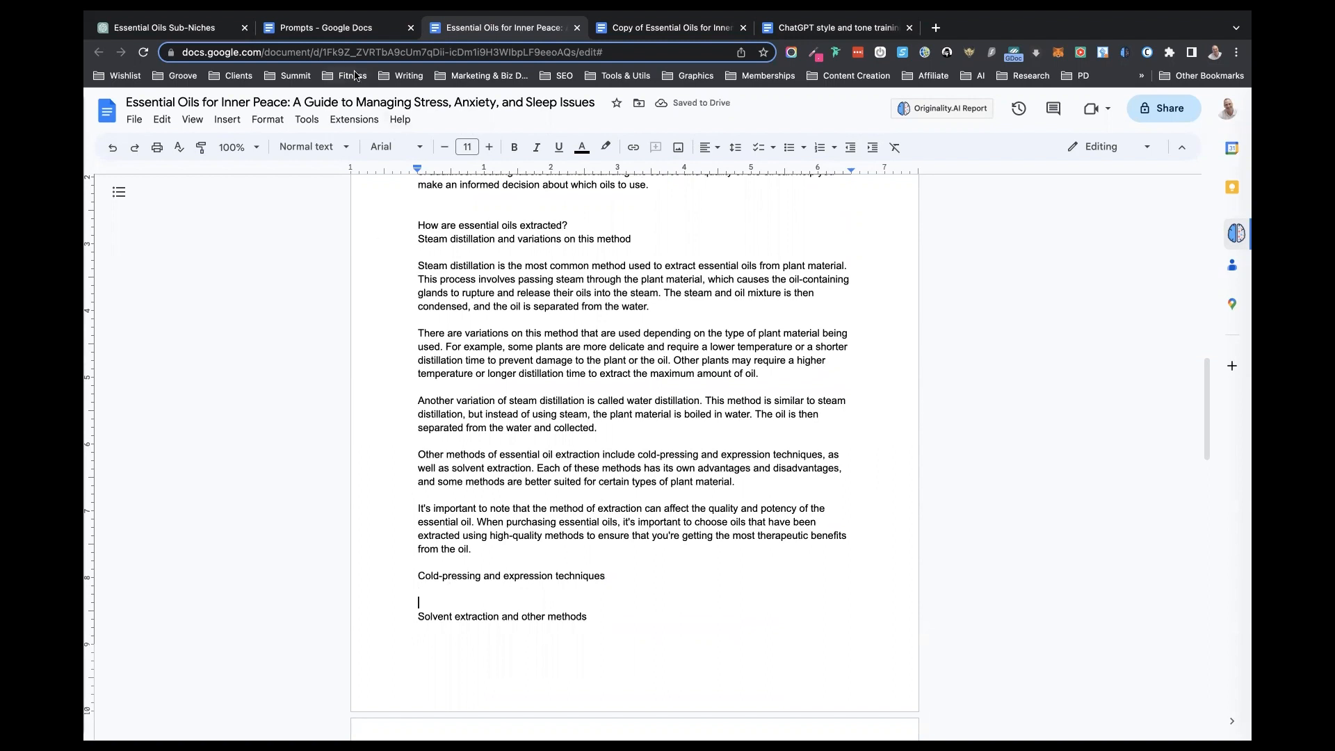
- Copy the submitted steam distillation subsection prompt from the ChatGPT conversation into the message box
left_click(194, 31)
scroll(568, 385, "up", 4)
scroll(568, 385, "up", 2)
left_click_drag(699, 278, 485, 245)
key("ctrl+c")
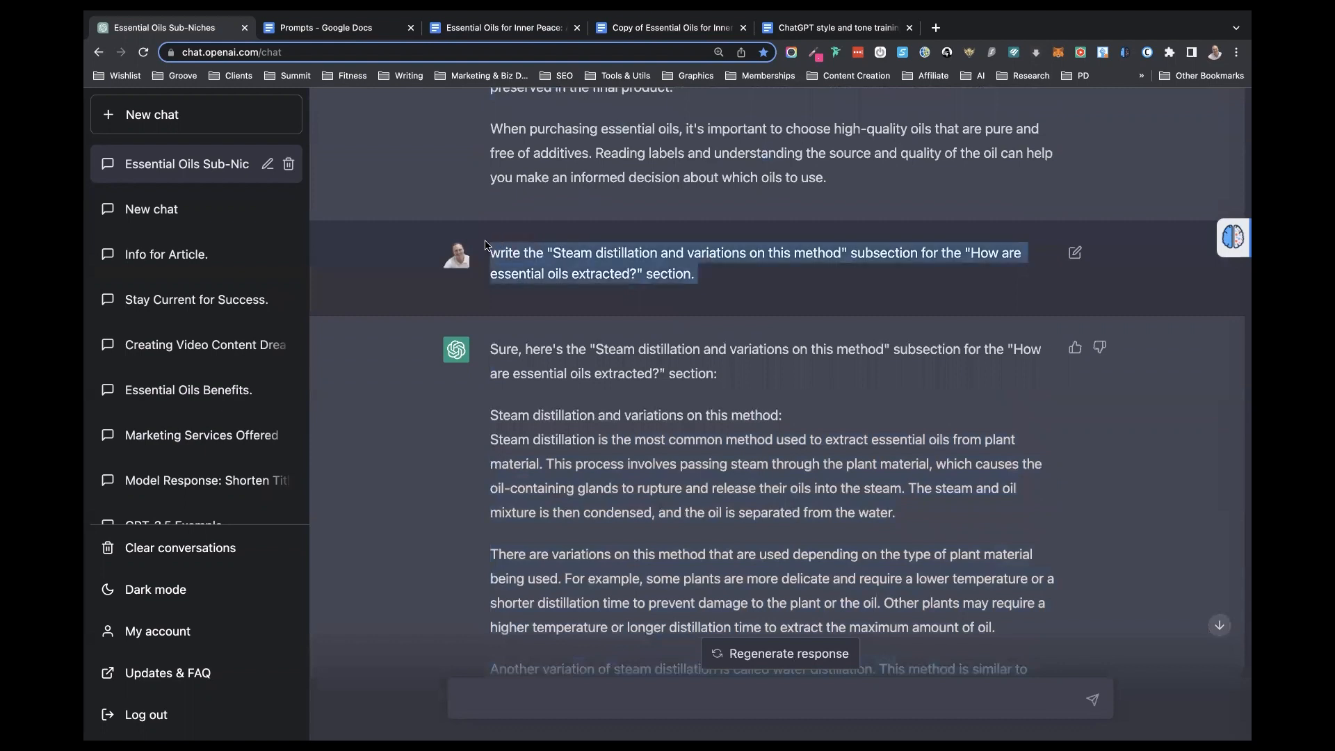
left_click(475, 713)
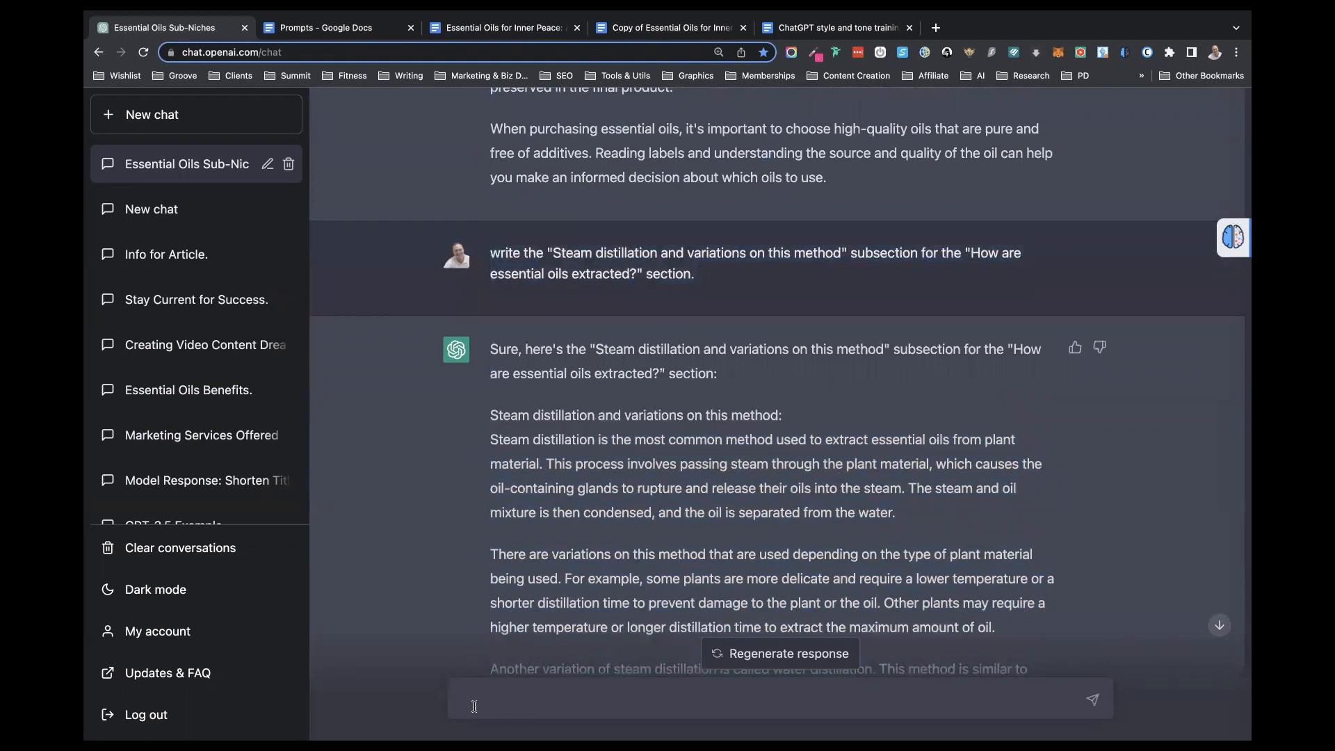
key("ctrl+v")
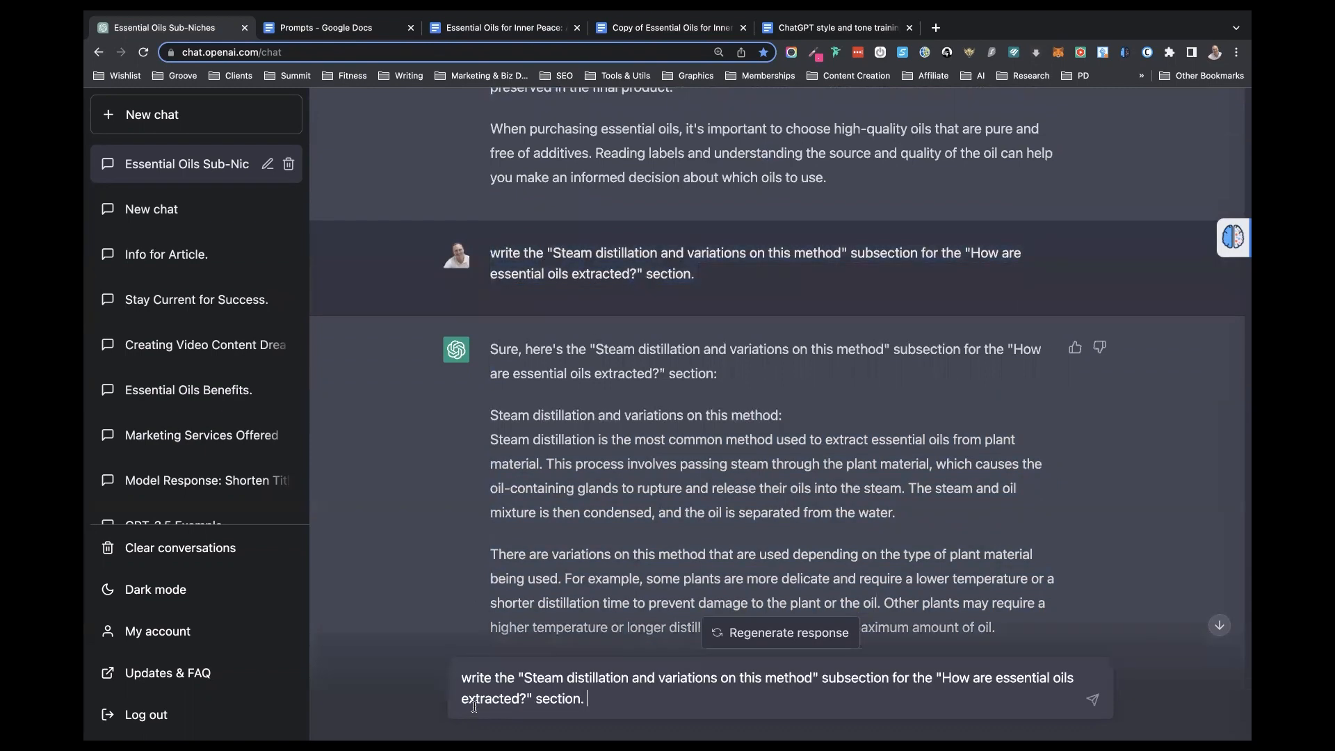
- Replace the subsection name in the prompt with "Cold-pressing and expression techniques", copied from the book document, and submit it
left_click(477, 28)
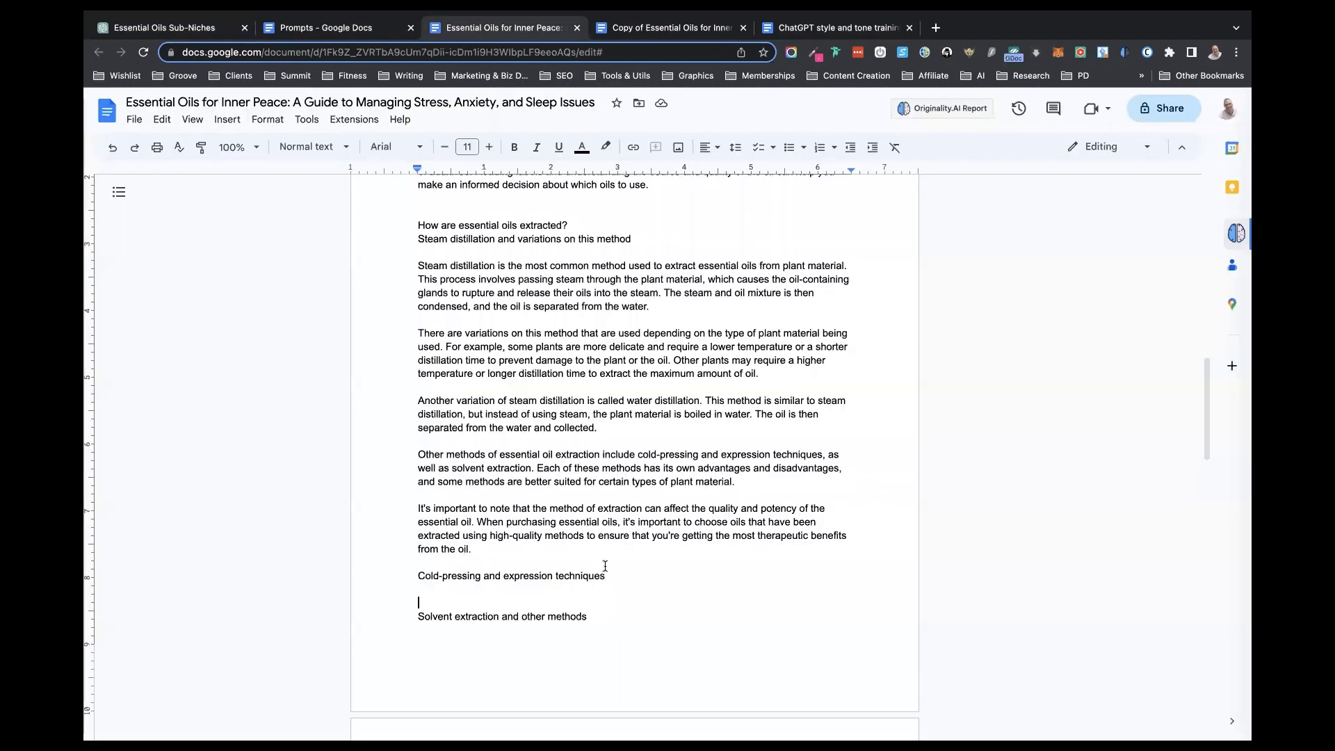
left_click_drag(607, 573, 408, 579)
key("super+c")
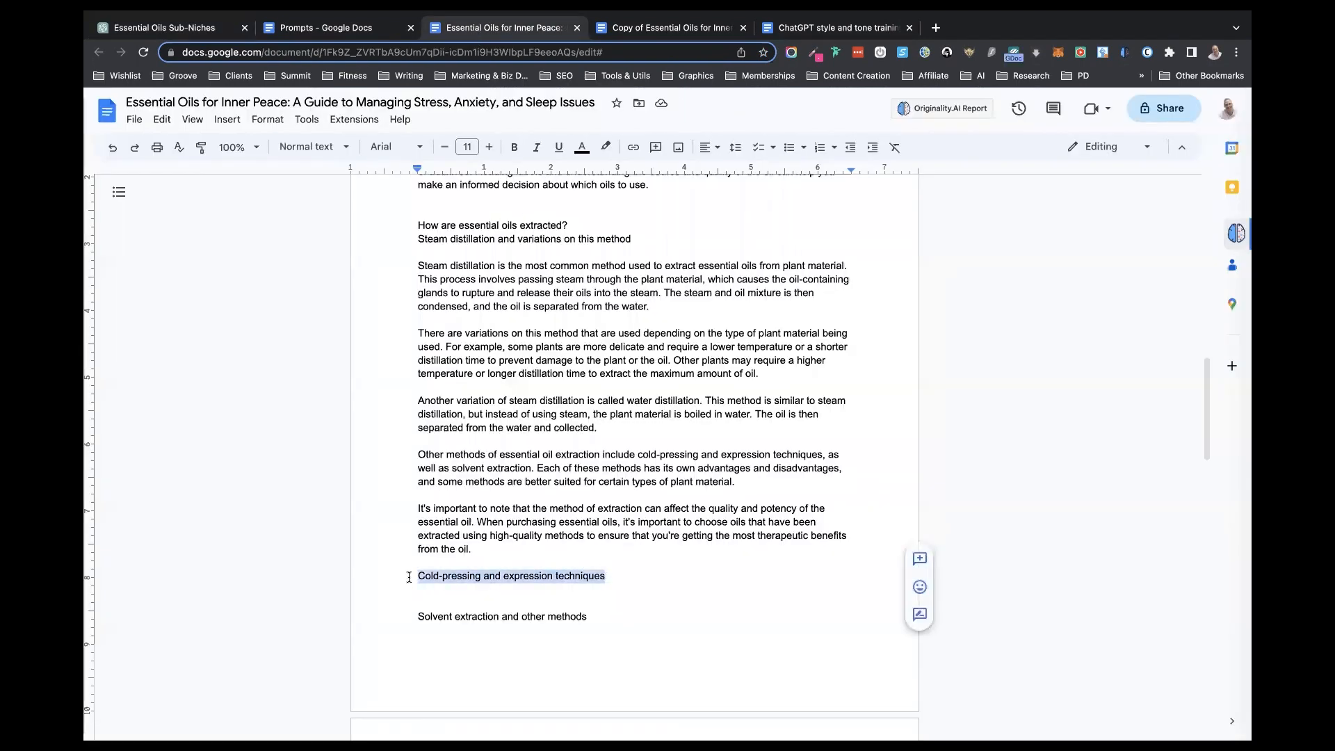
mouse_move(182, 14)
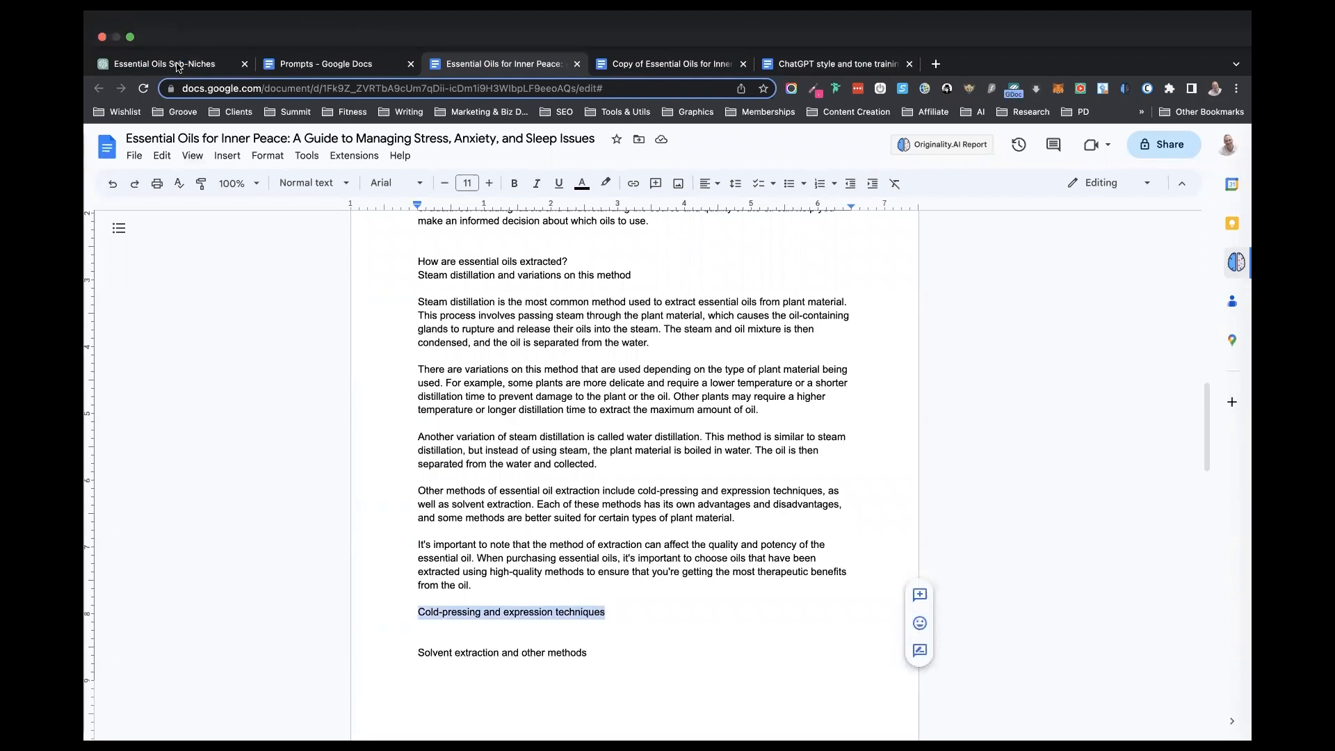
left_click(179, 66)
left_click_drag(813, 677, 523, 678)
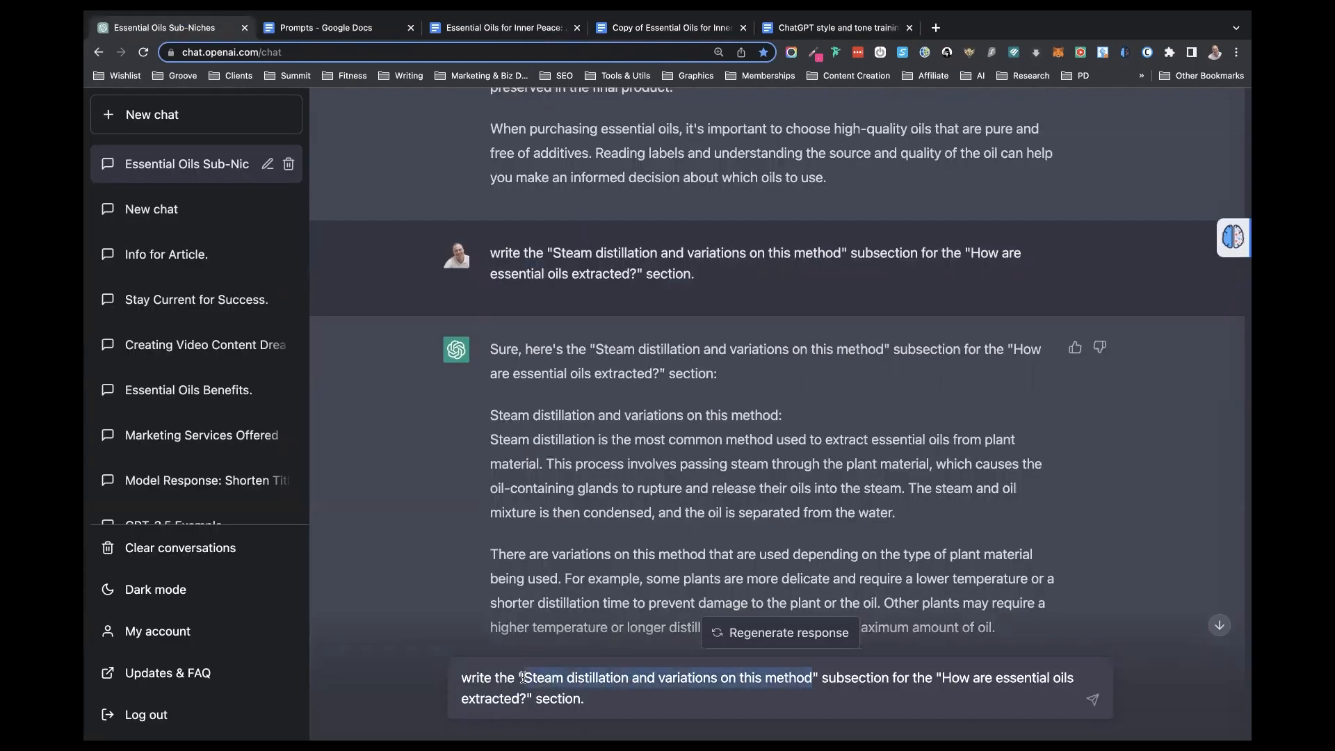
key("super+v")
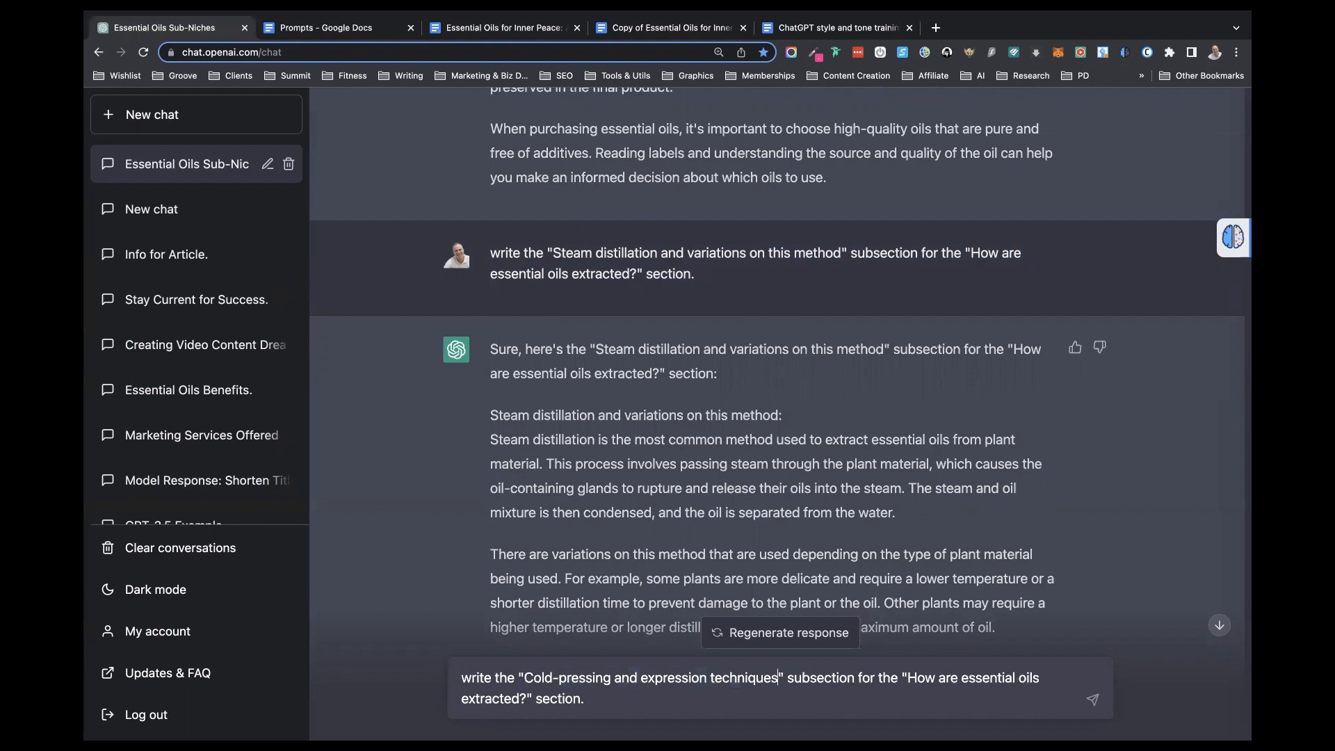
key("Return")
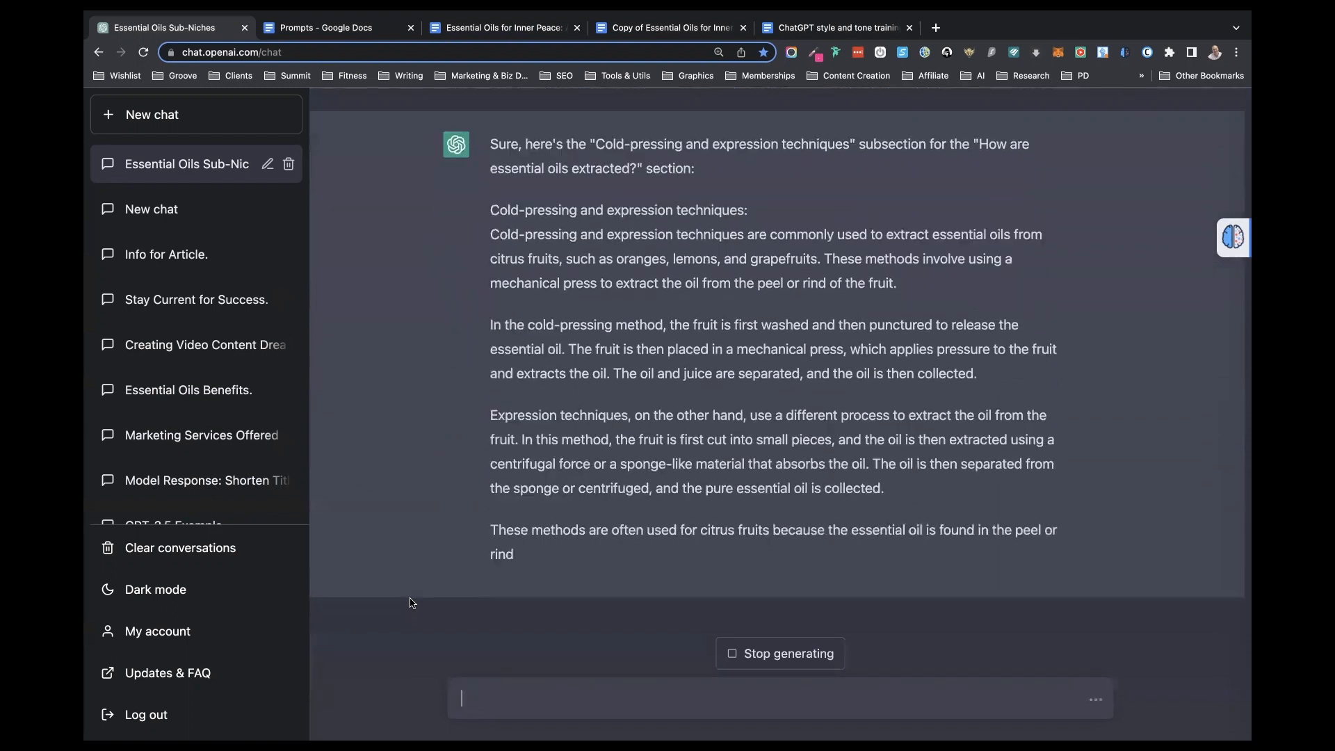
- Copy ChatGPT's cold-pressing text, without its heading, into the book document below the "Cold-pressing and expression techniques" line
scroll(507, 283, "up", 3)
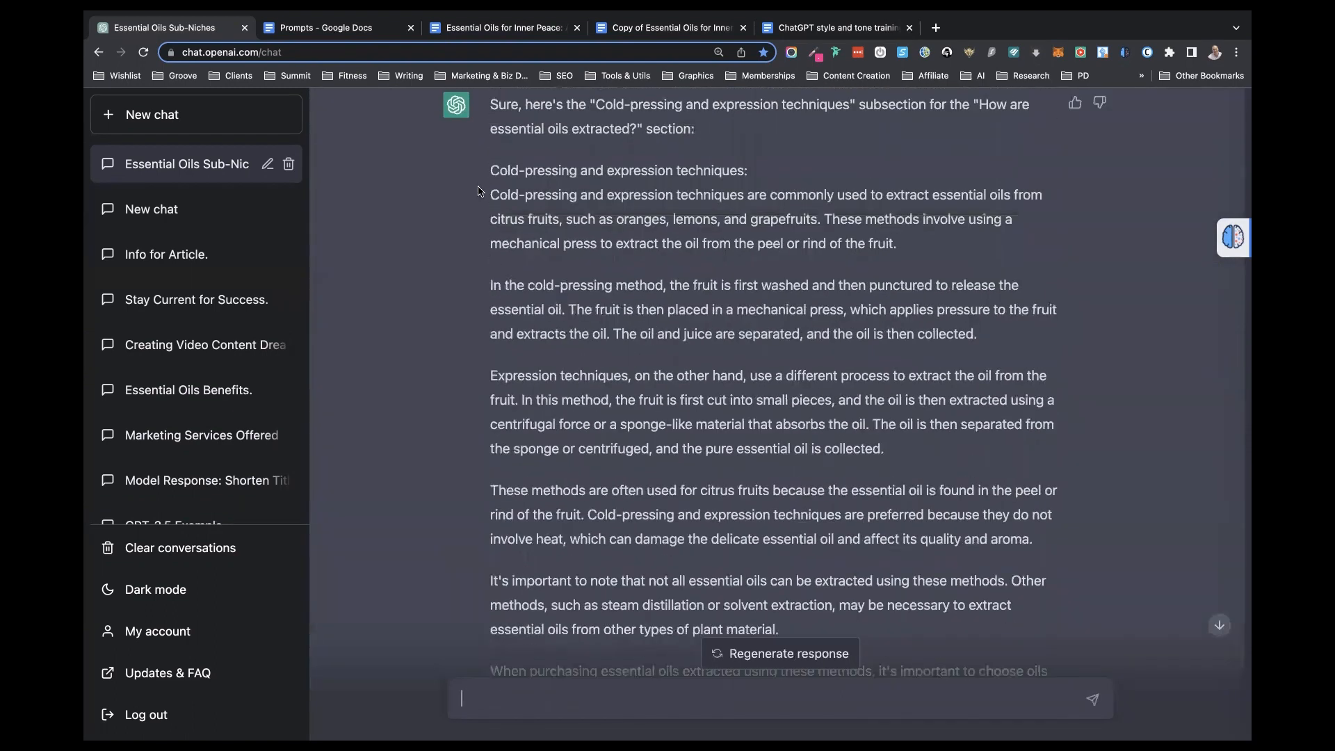
left_click_drag(477, 190, 903, 604)
key("super+c")
left_click(523, 64)
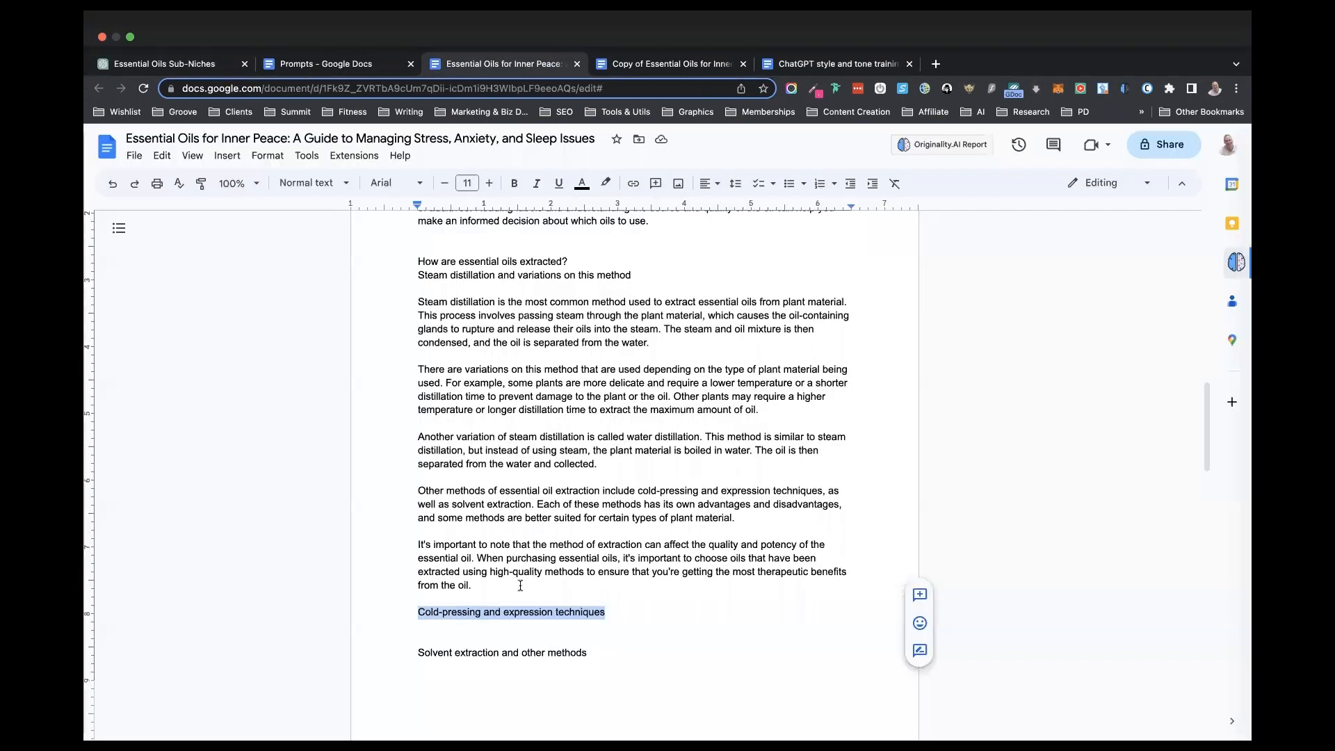
left_click(489, 594)
key("Return")
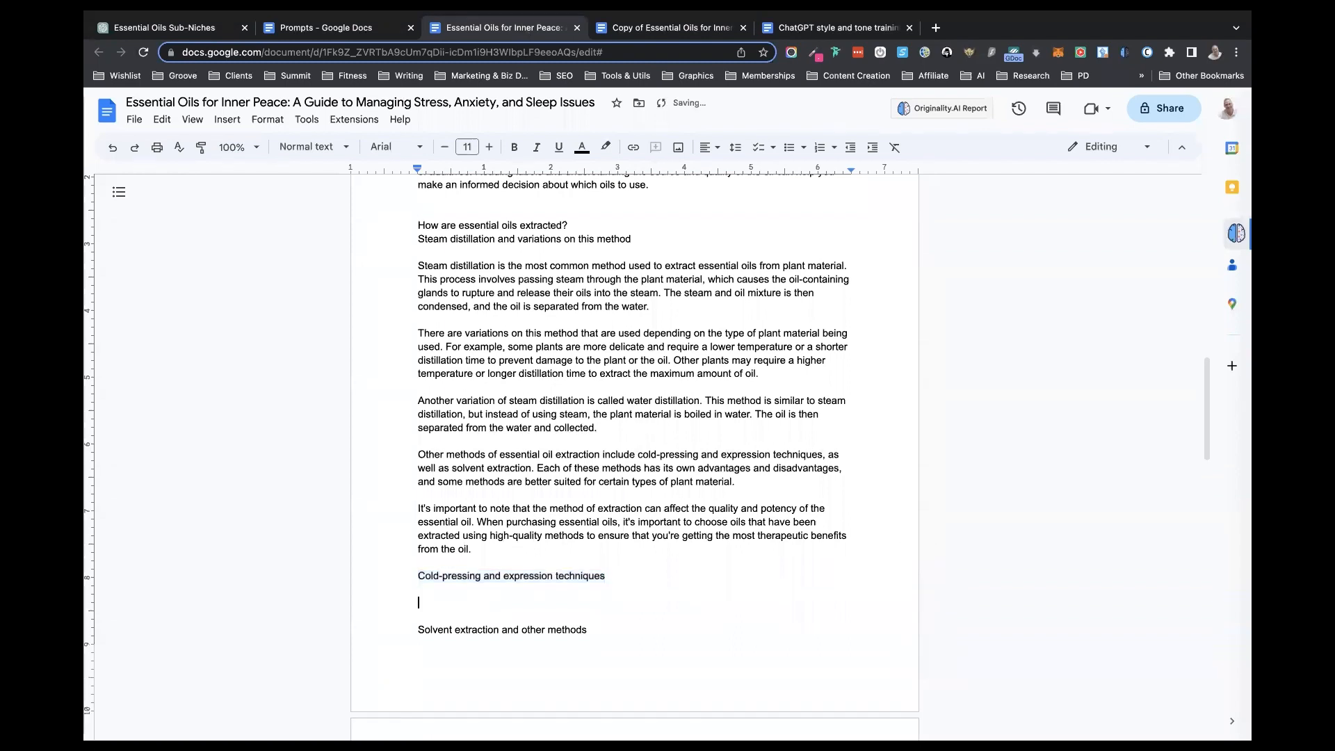
key("super+v")
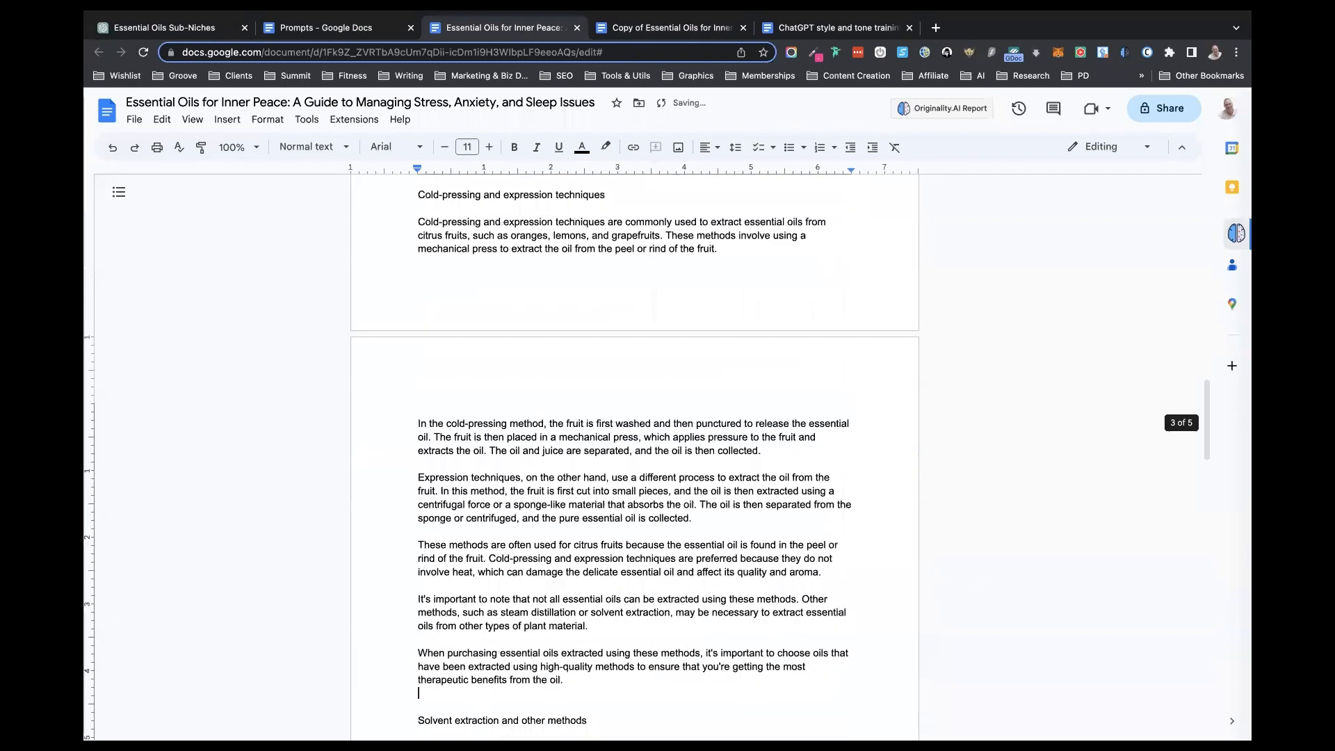
- Copy the submitted cold-pressing subsection prompt from the ChatGPT conversation into the message box
scroll(299, 553, "down", 5)
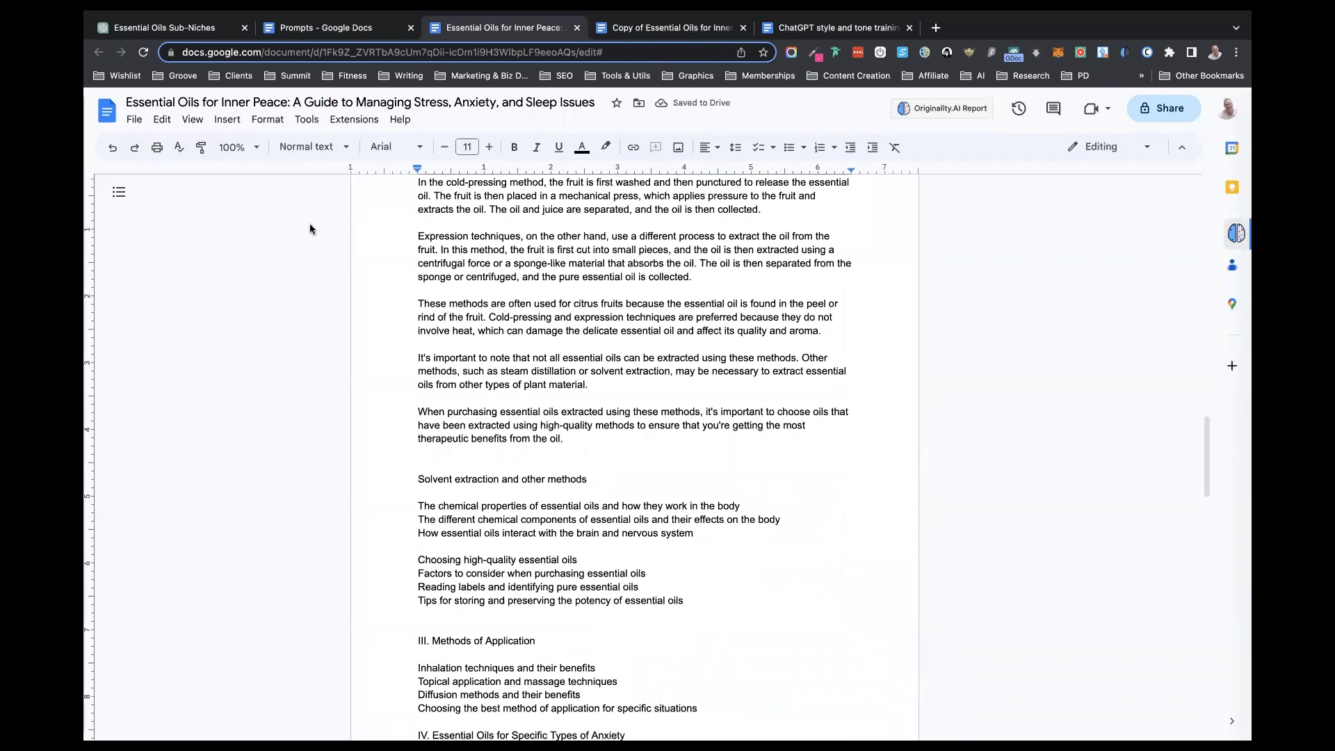
left_click(213, 31)
scroll(606, 505, "up", 3)
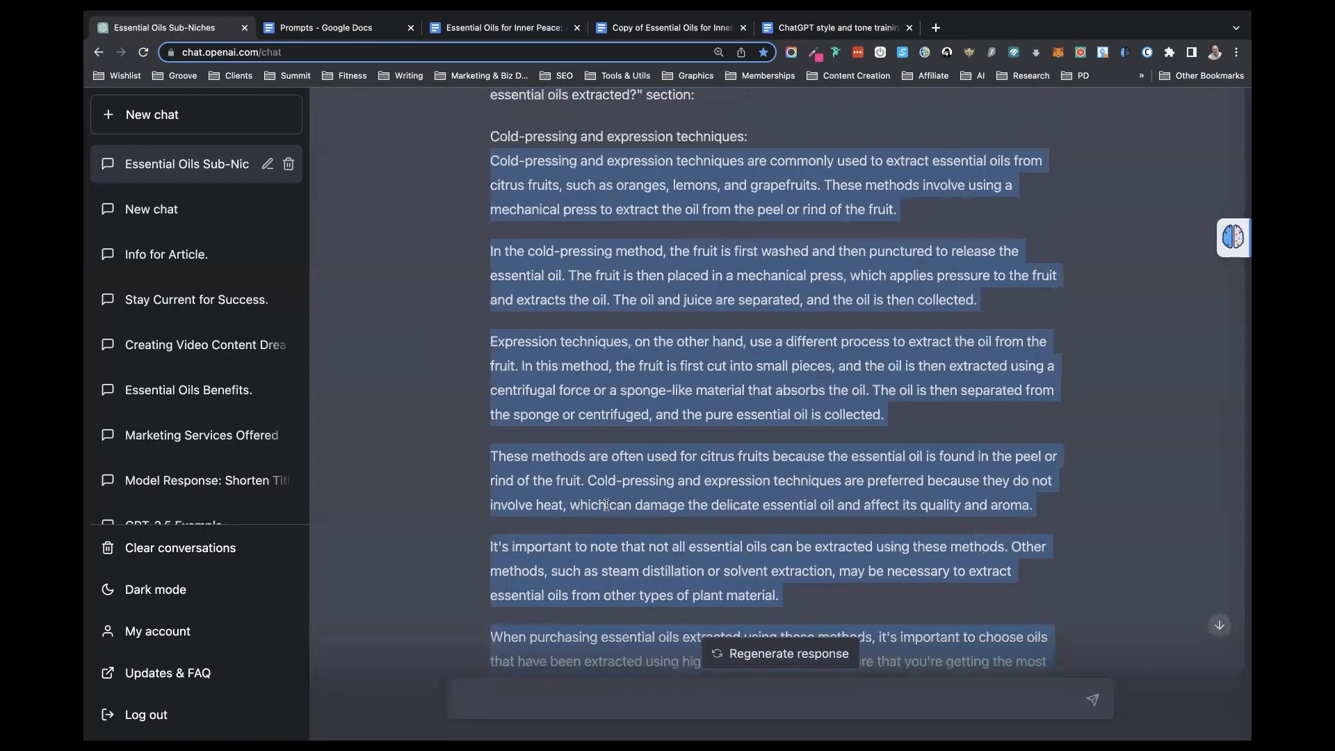
scroll(606, 505, "up", 5)
left_click_drag(648, 316, 482, 276)
key("ctrl+c")
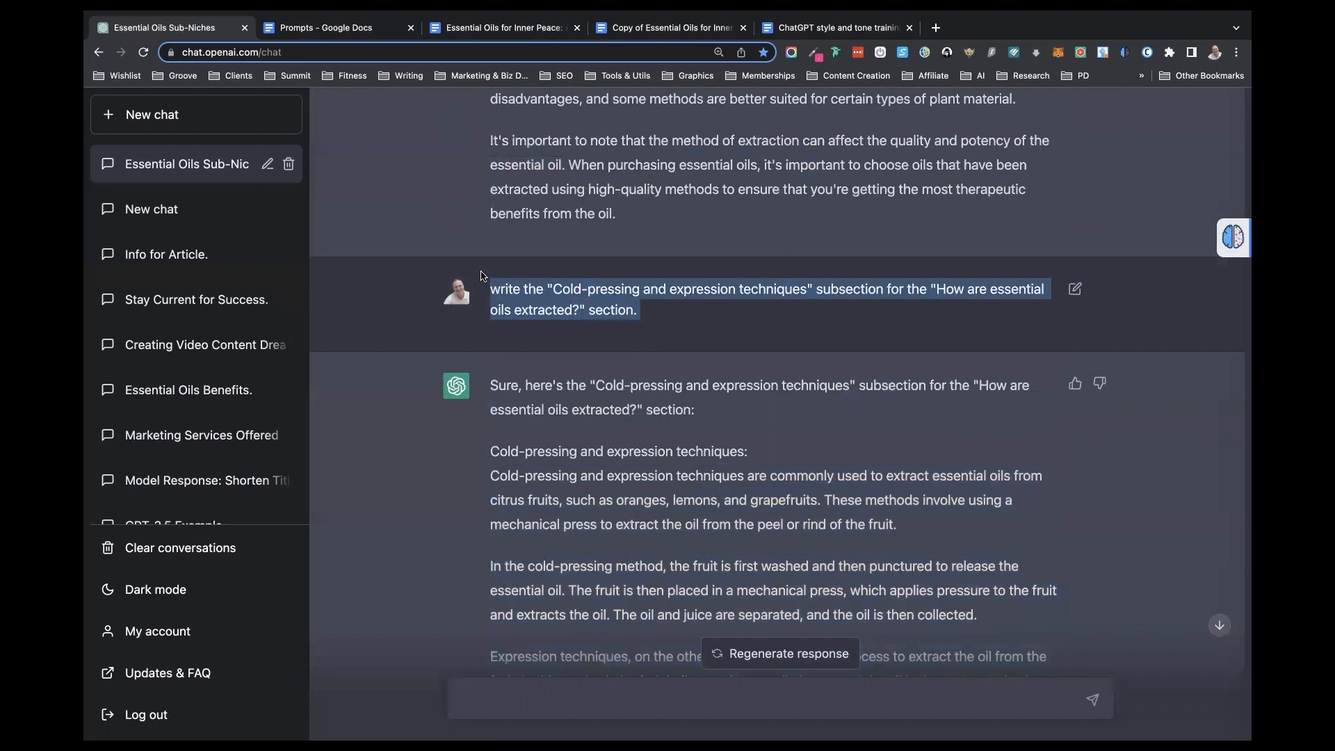
left_click(468, 692)
key("ctrl+v")
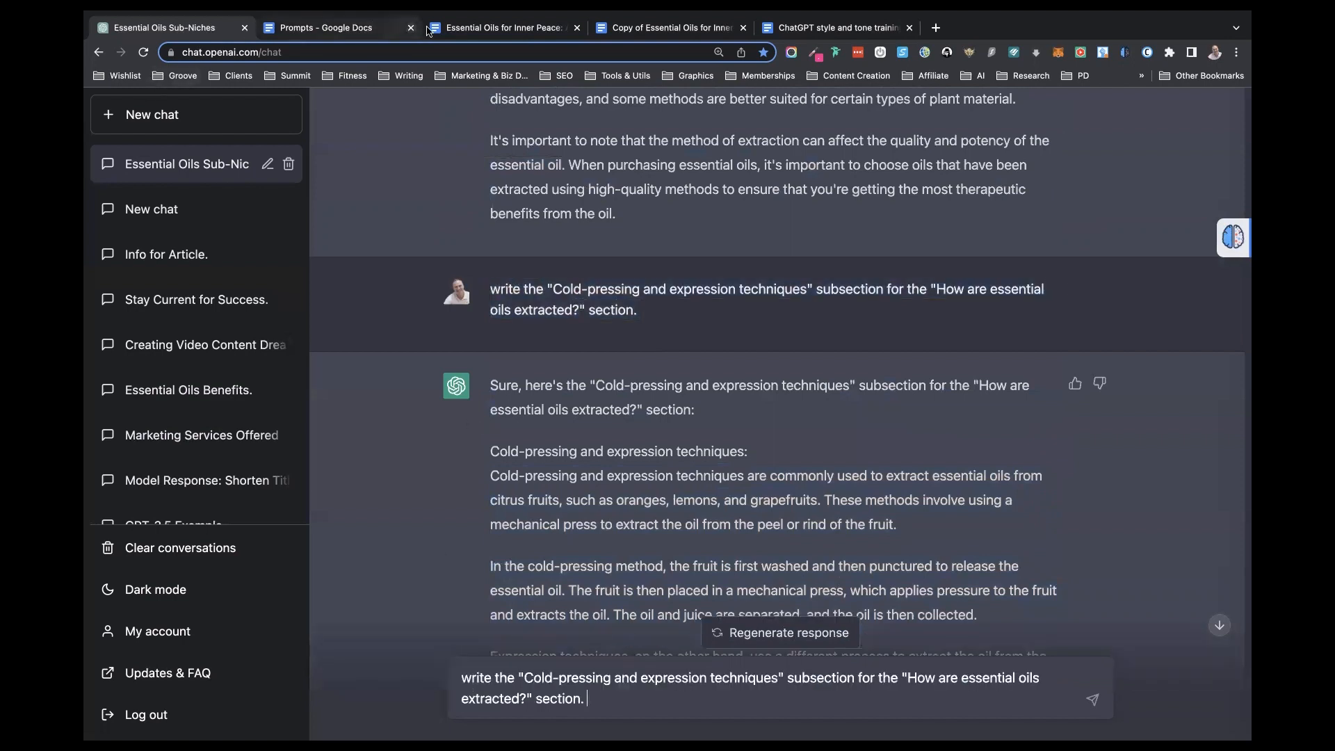
- Replace the subsection name in the prompt with "Solvent extraction and other methods", copied from the book document, and submit it
left_click(463, 29)
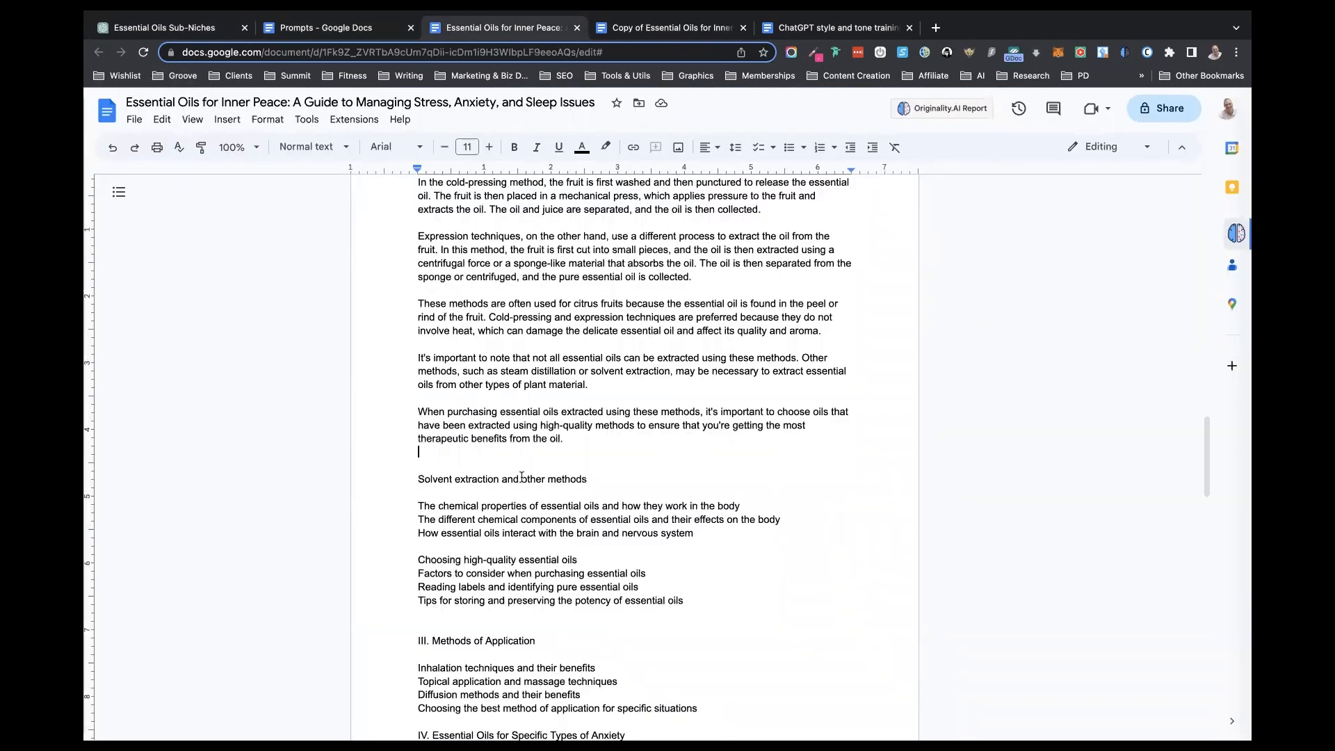
left_click_drag(588, 479, 414, 484)
key("super+c")
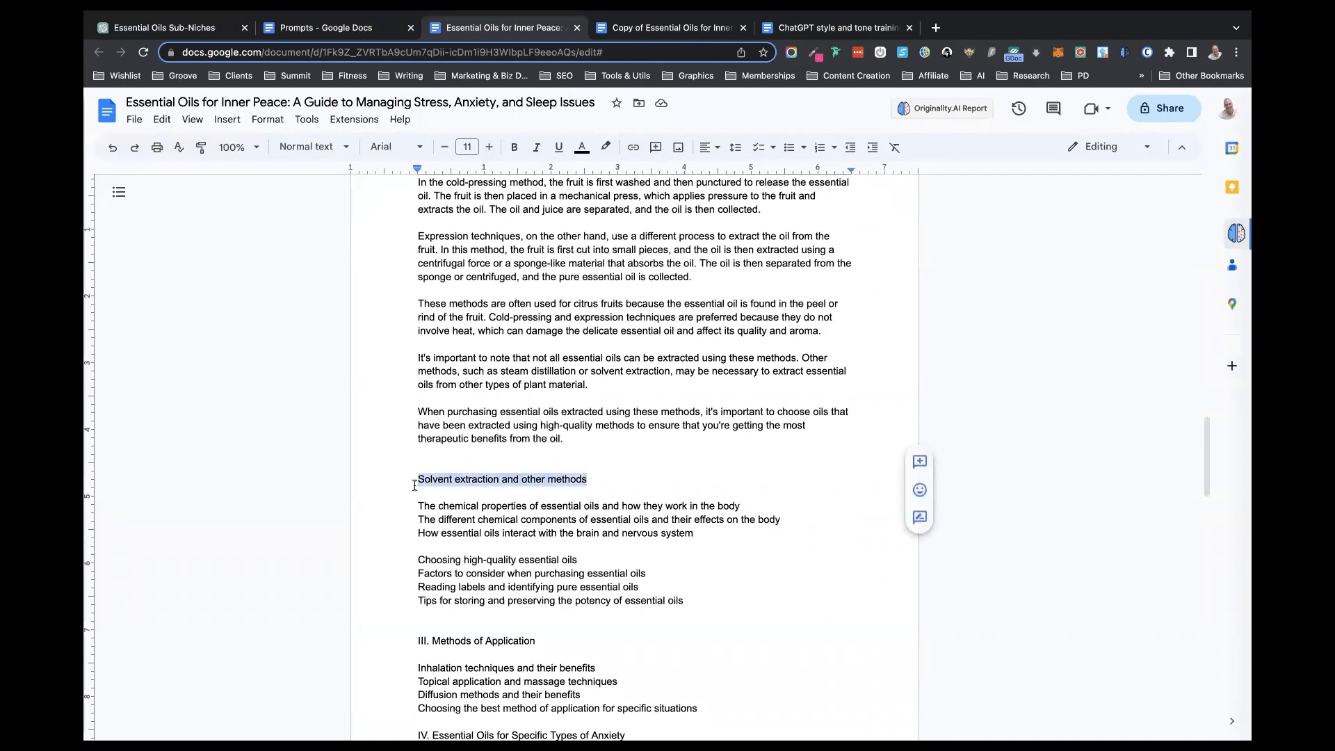
left_click(210, 27)
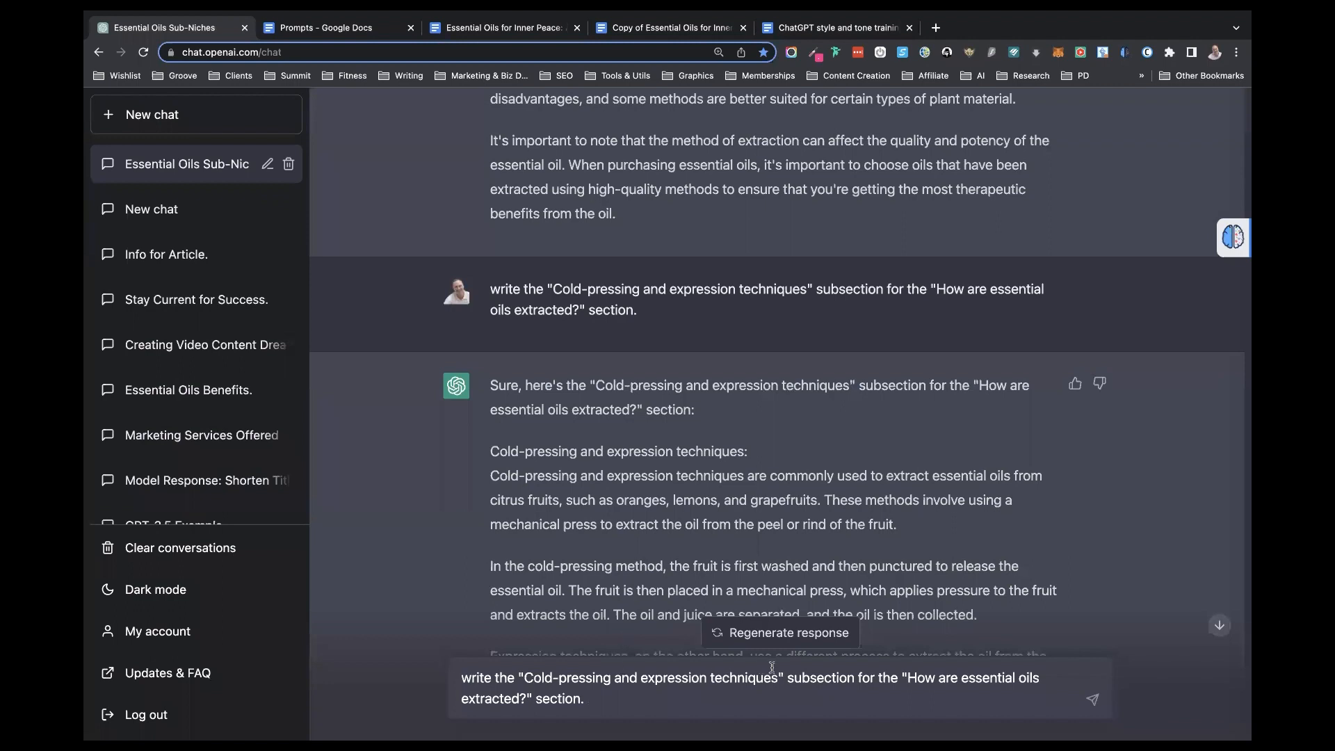
left_click_drag(779, 676, 522, 668)
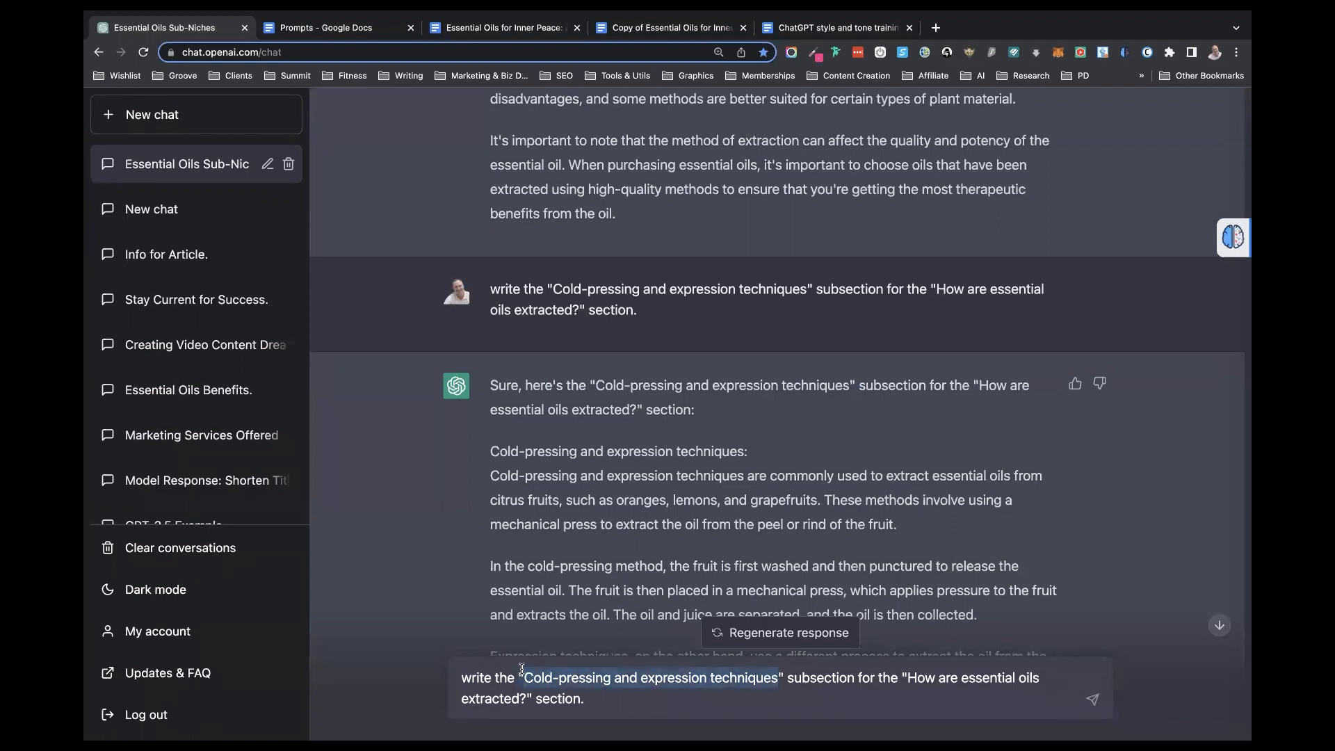
key("super+v")
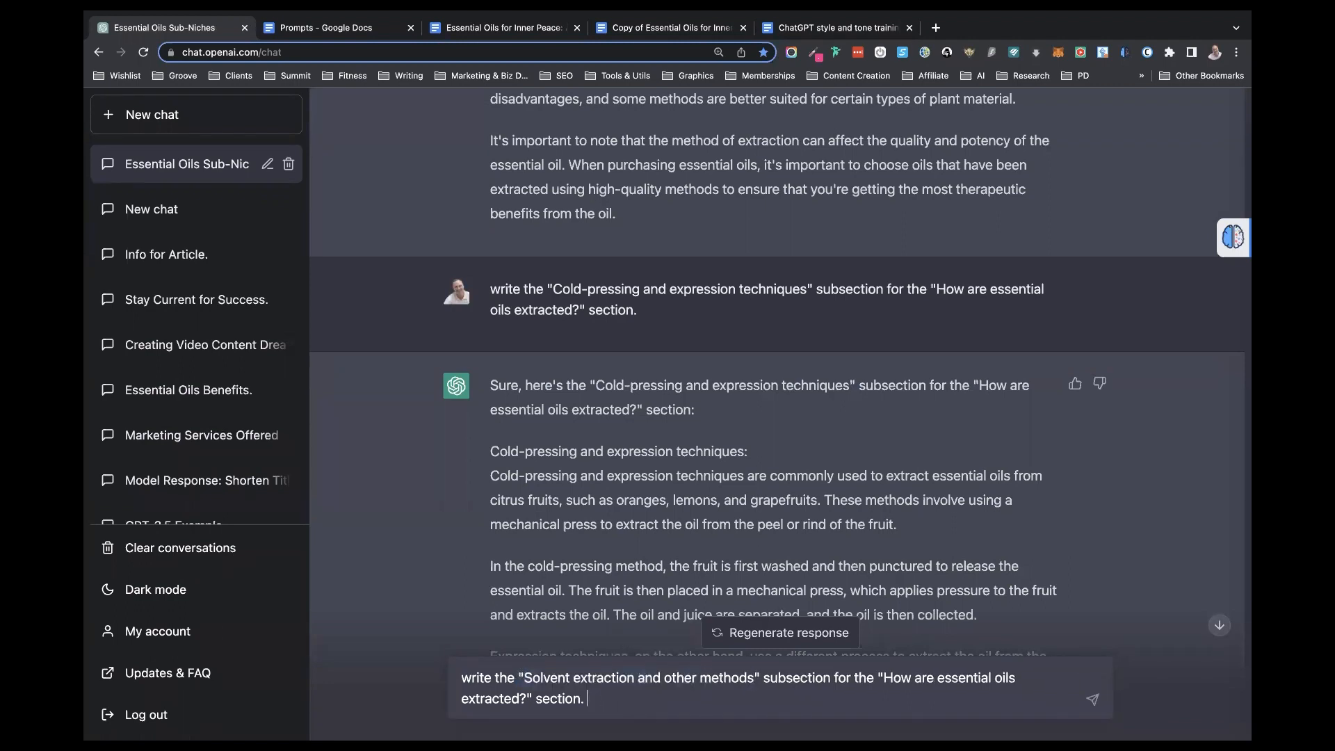
key("Return")
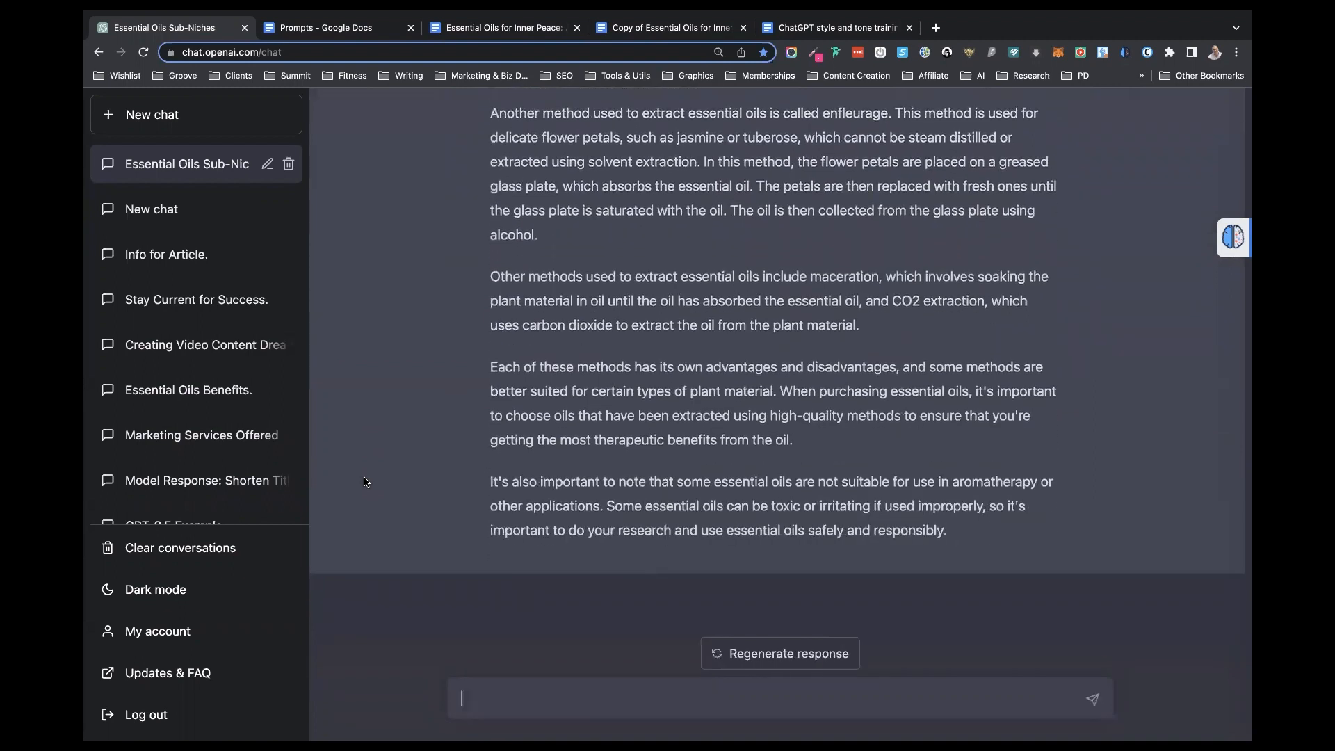
- Copy ChatGPT's solvent extraction text, without its heading, into the book document below the "Solvent extraction and other methods" line
scroll(533, 405, "up", 3)
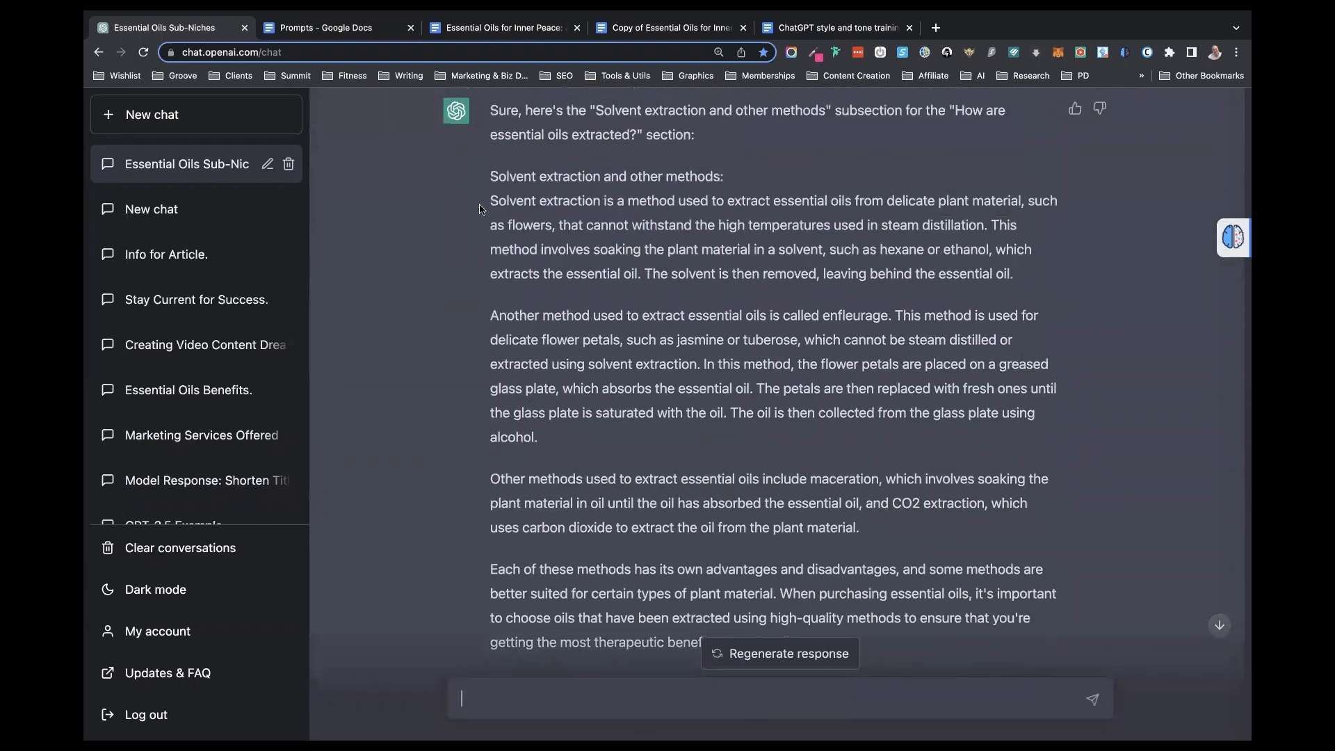
left_click_drag(492, 201, 1000, 550)
key("super+c")
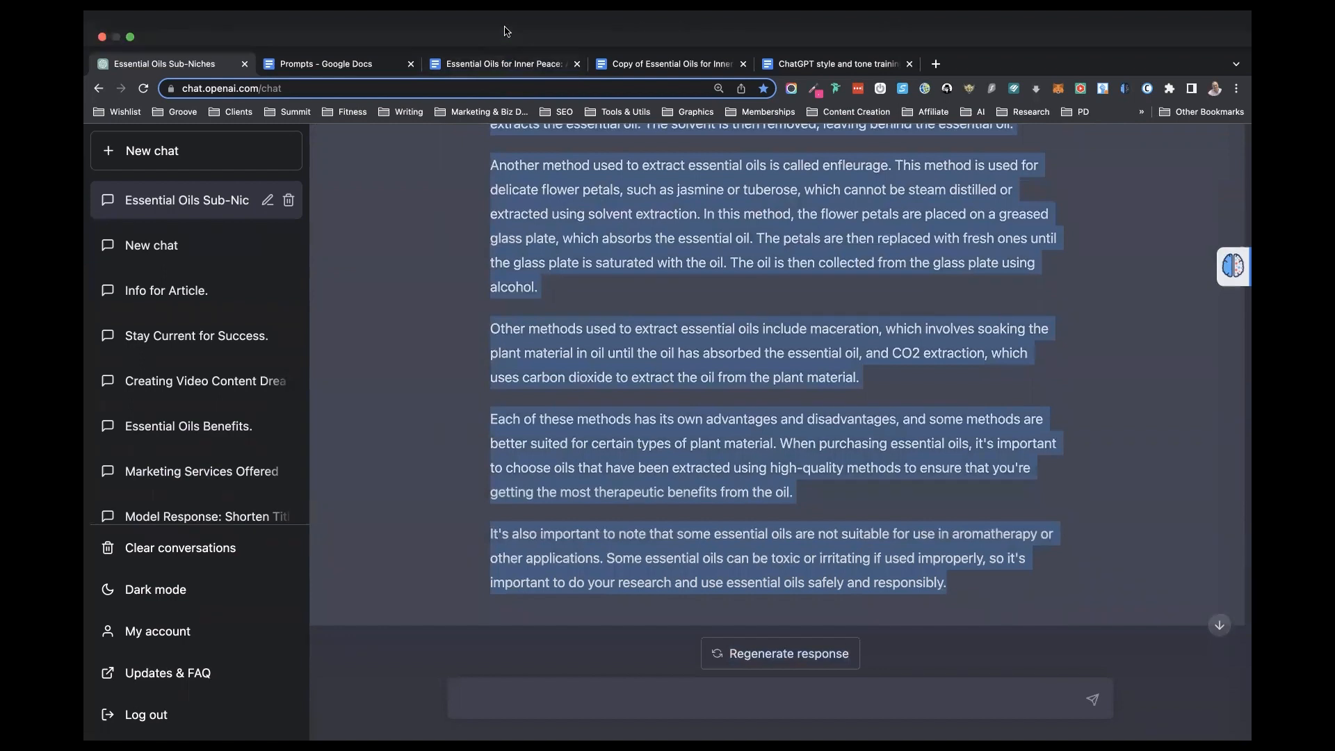
left_click(523, 69)
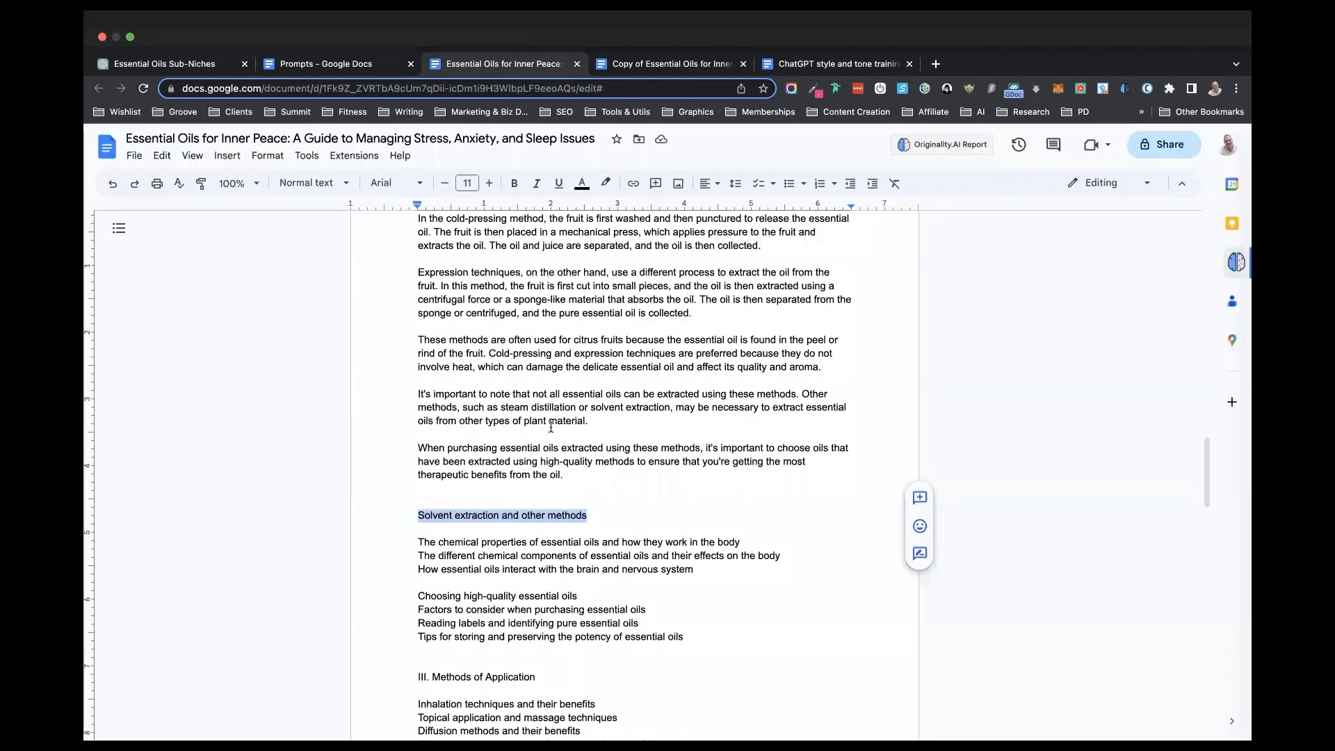
left_click(589, 480)
key("Return")
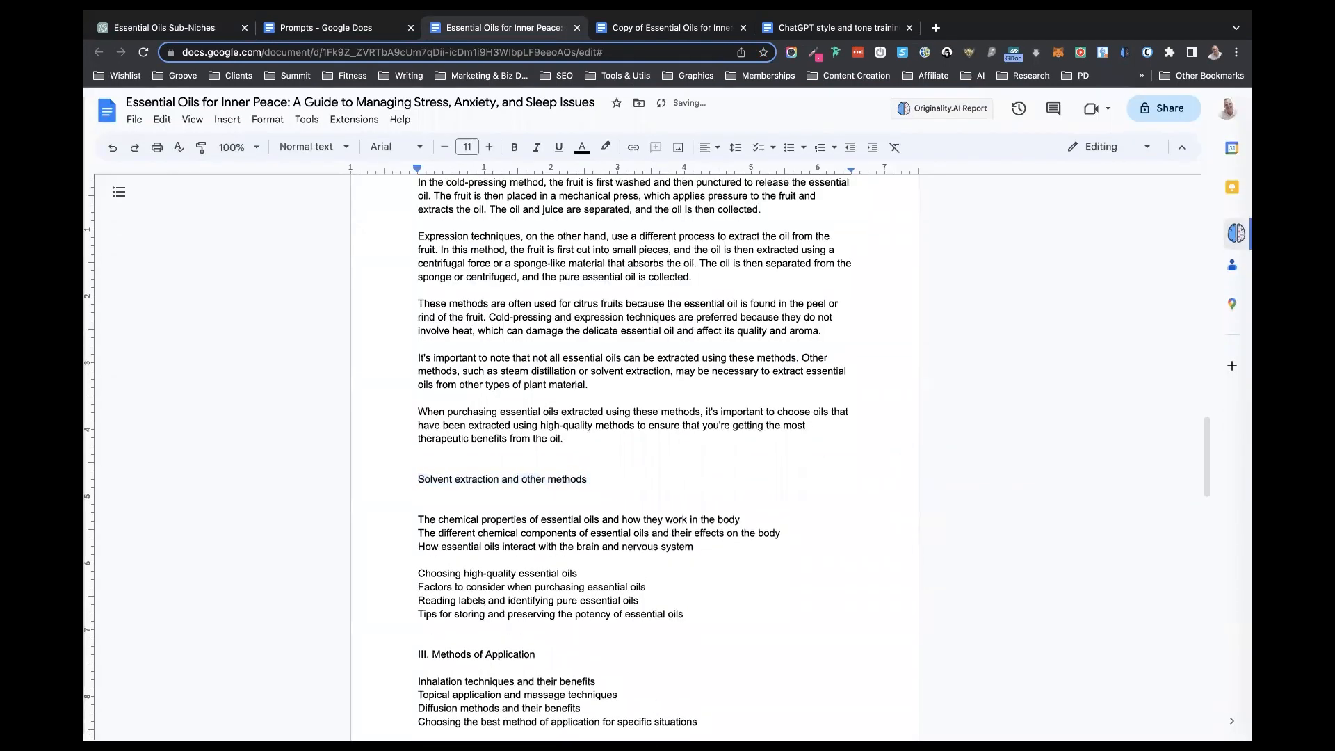
key("super+v")
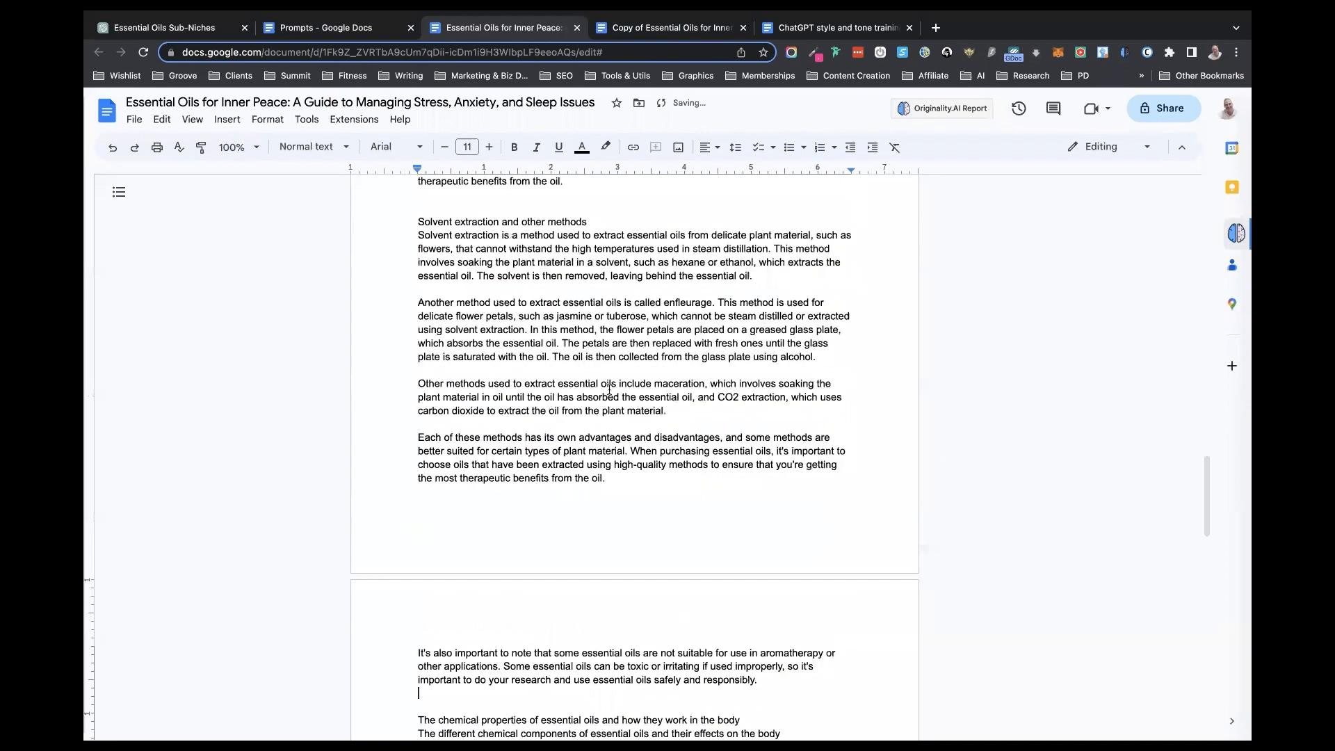
- Review the assembled book document from the introduction through the extraction subsections to the remaining outline
scroll(566, 468, "down", 1)
scroll(566, 470, "up", 4)
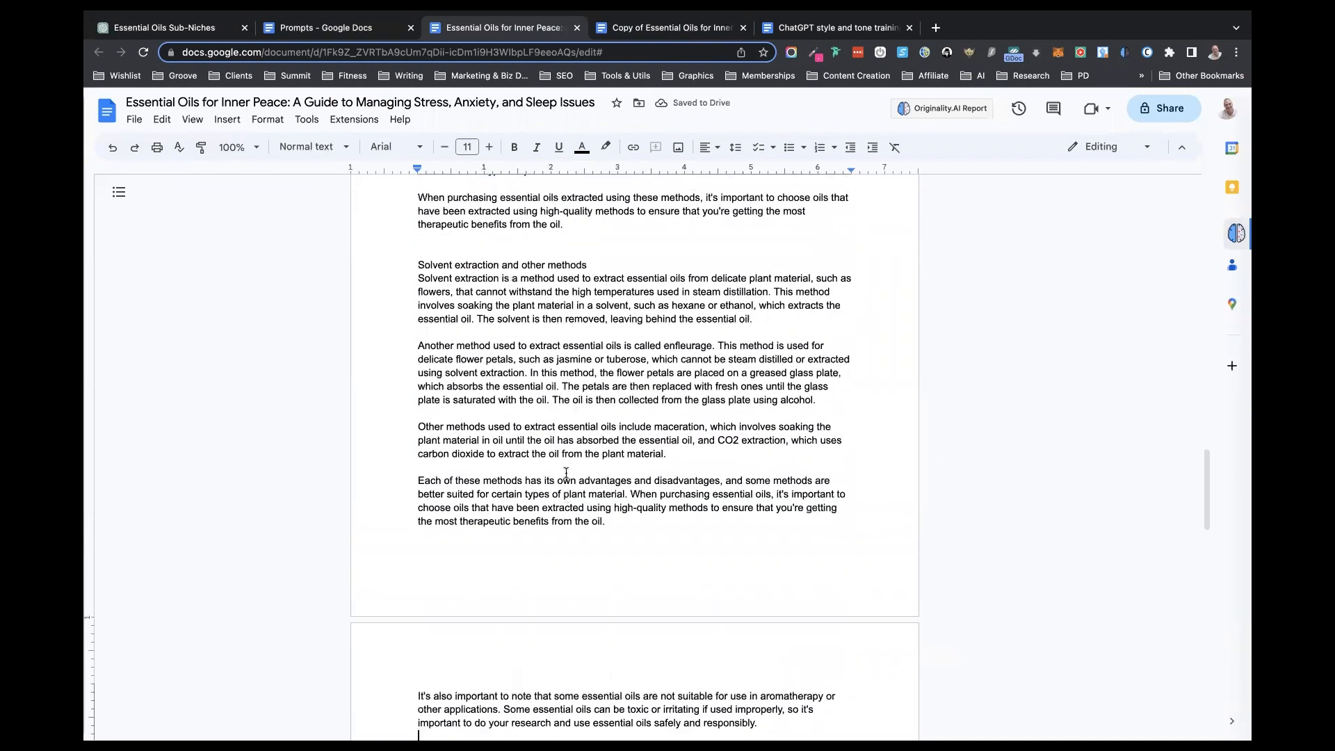
scroll(566, 473, "up", 10)
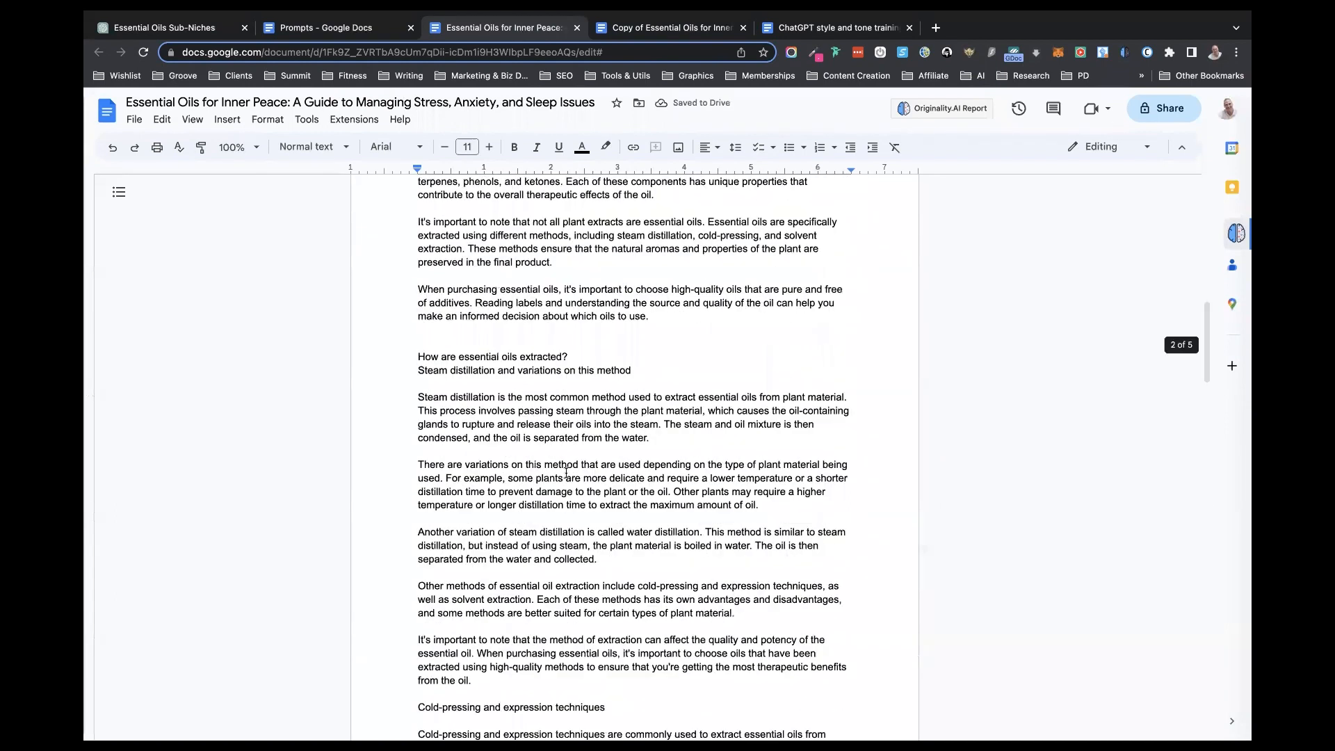
scroll(566, 473, "up", 12)
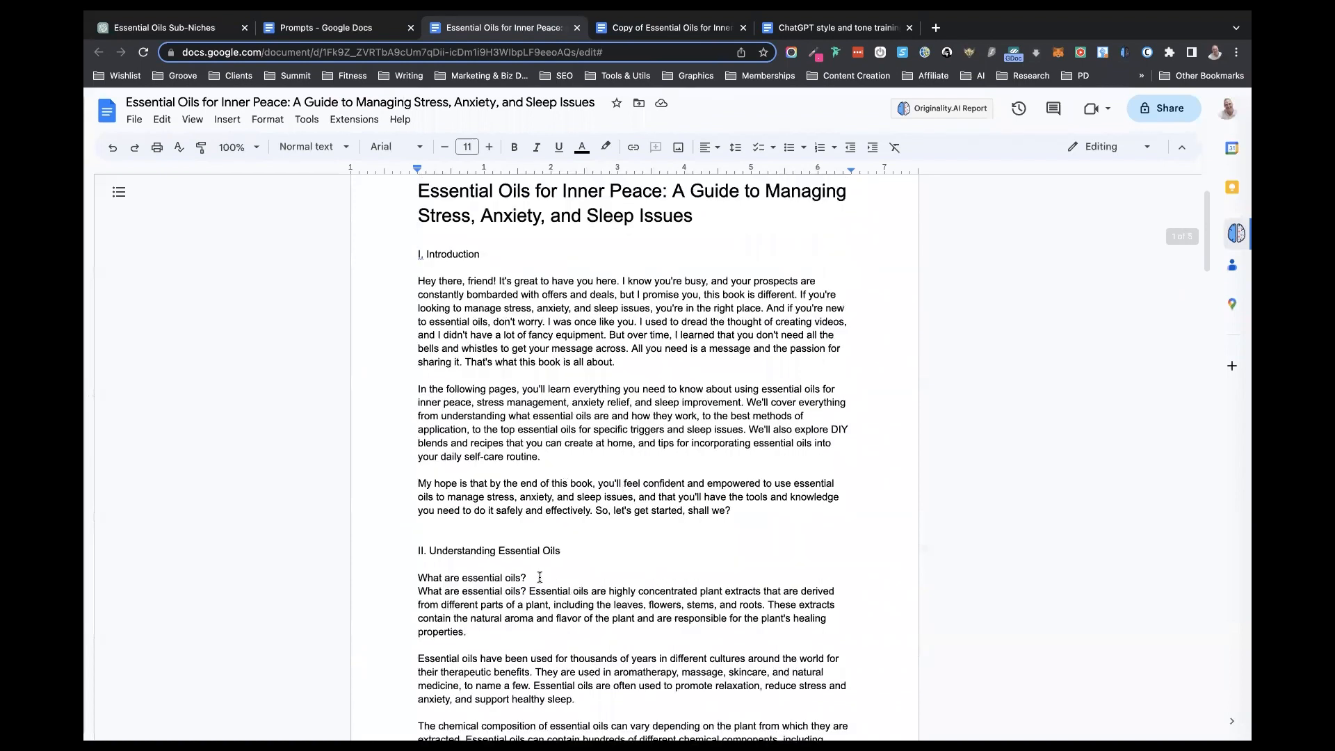
scroll(551, 577, "up", 1)
scroll(614, 619, "down", 10)
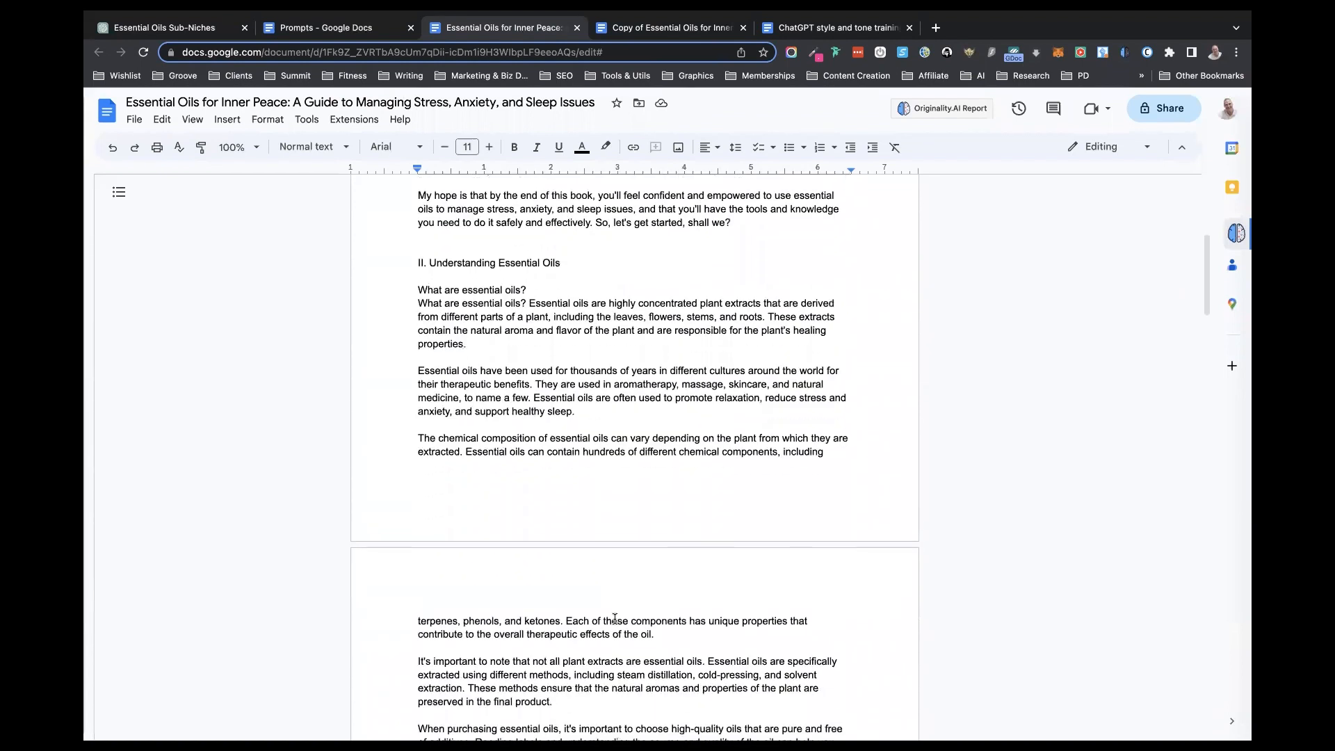
scroll(614, 619, "down", 5)
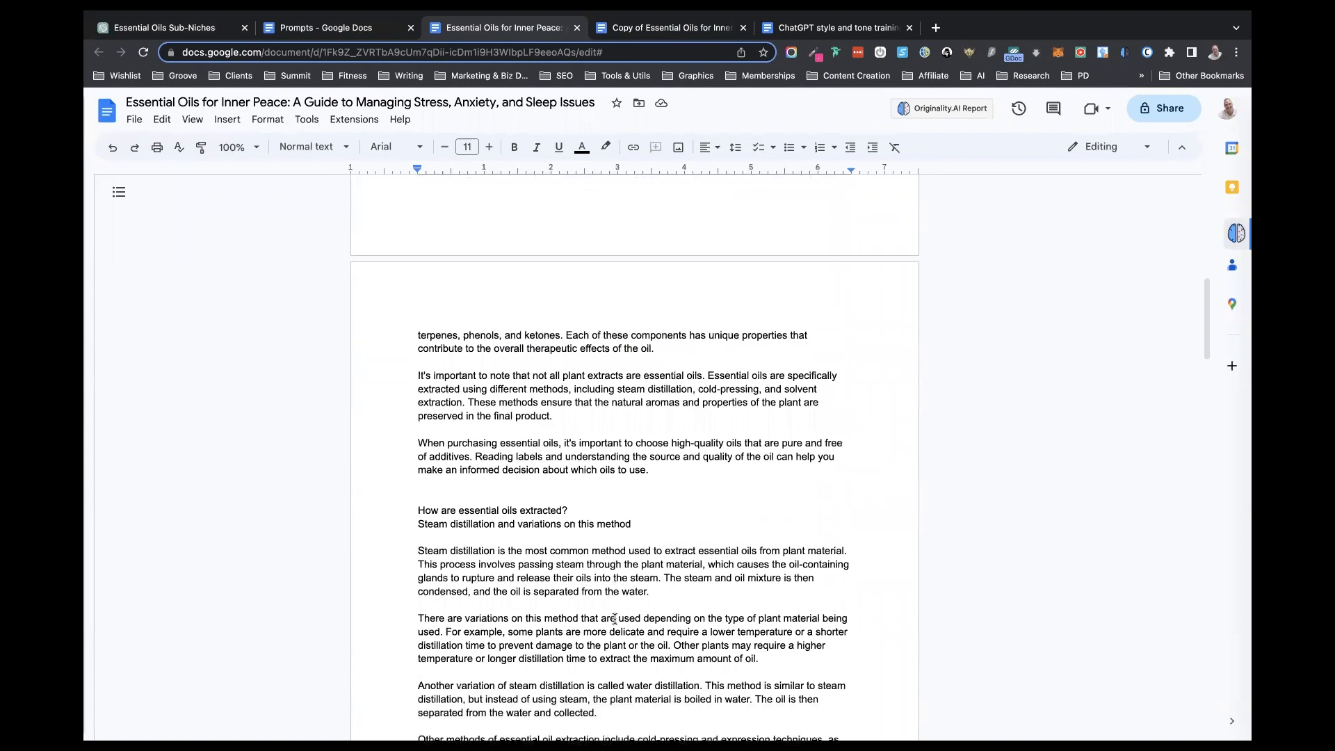
scroll(614, 619, "down", 6)
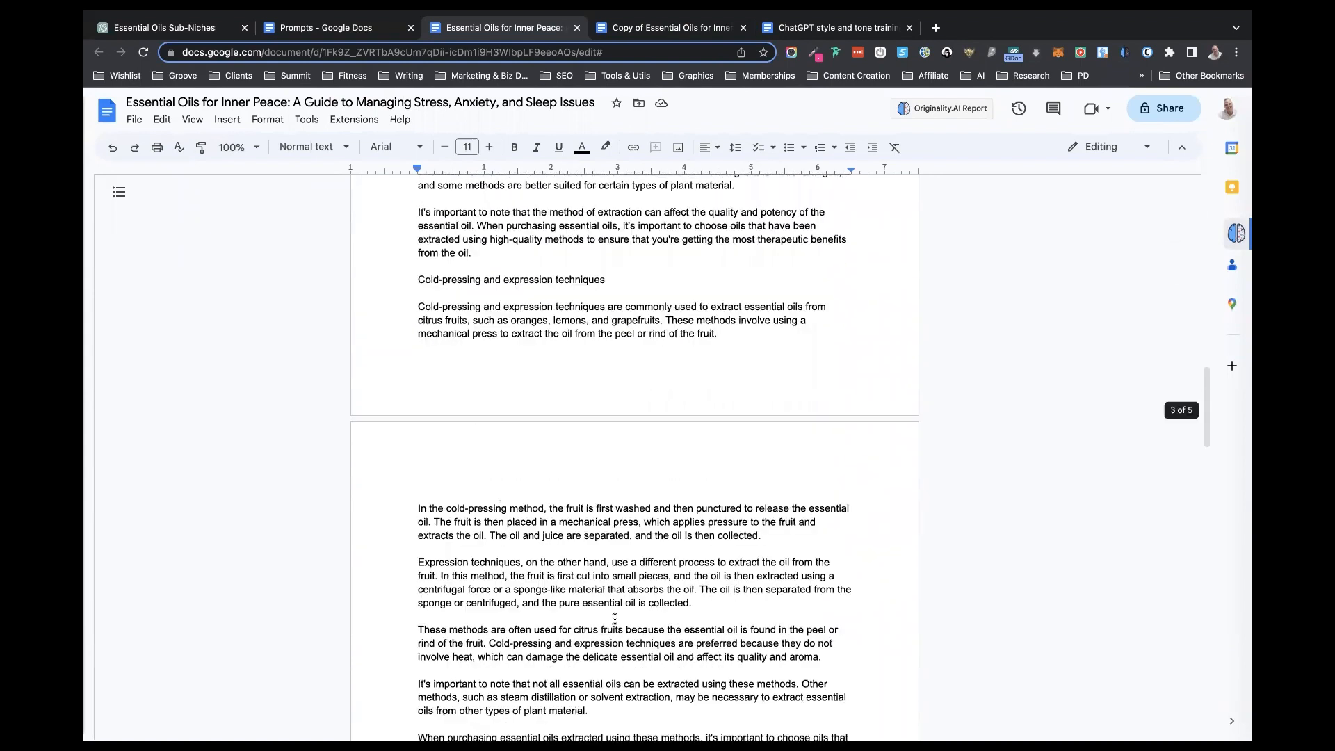
scroll(614, 619, "down", 7)
scroll(615, 618, "down", 9)
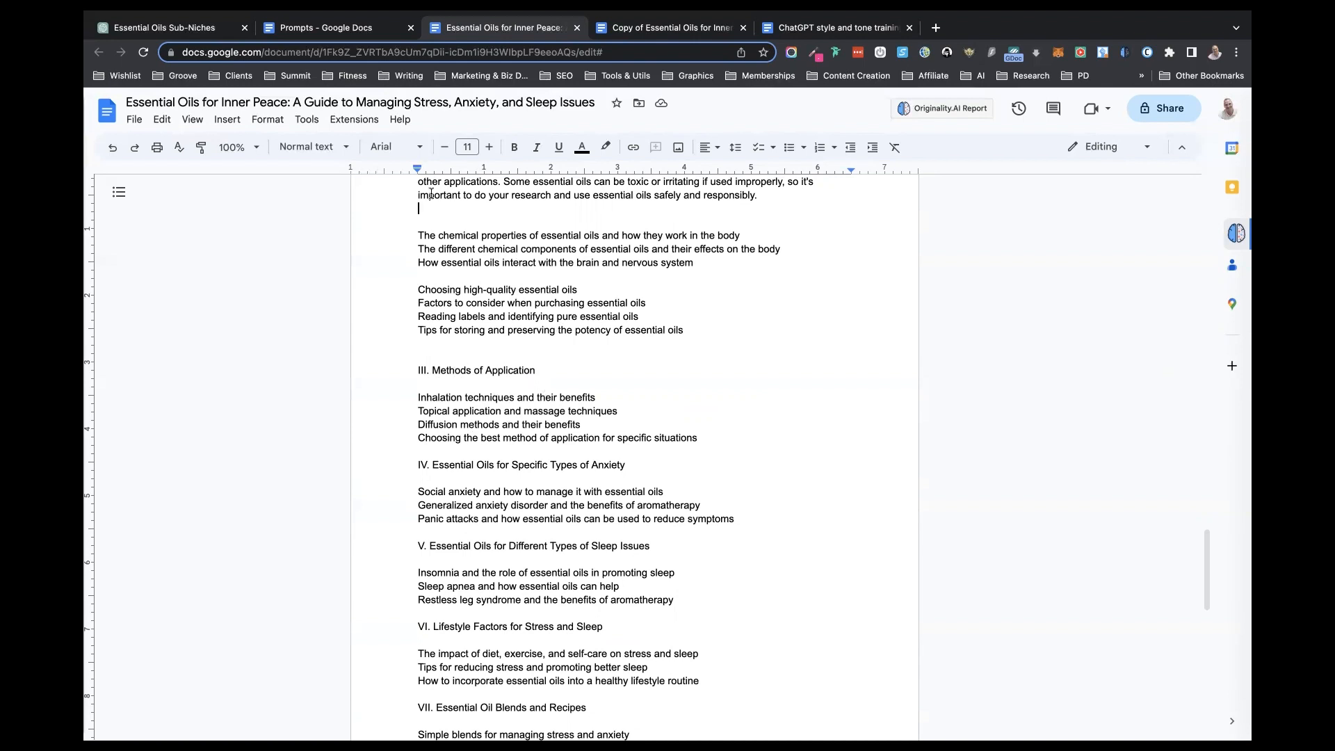
- Copy the section prompt that ends with "Cover the following subtopics:" from the Prompts document into the ChatGPT message box
left_click(297, 29)
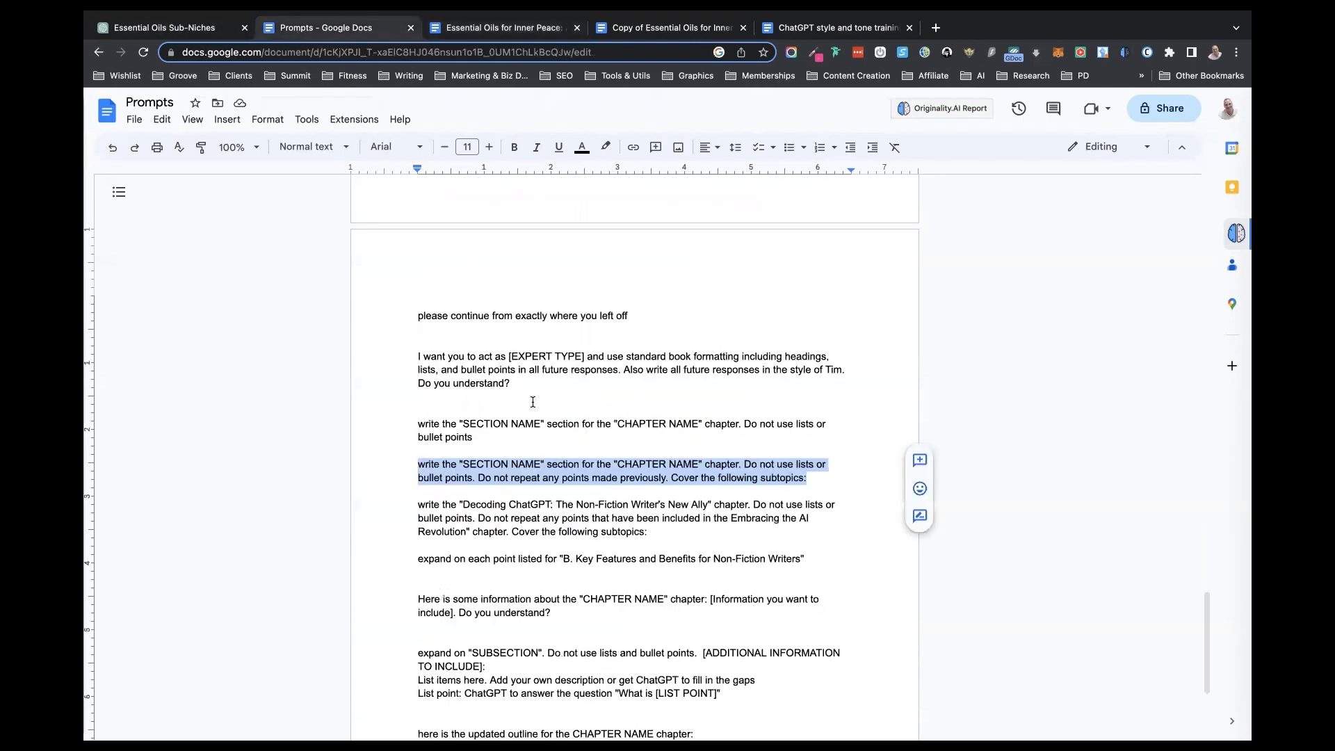
left_click(199, 35)
left_click(576, 690)
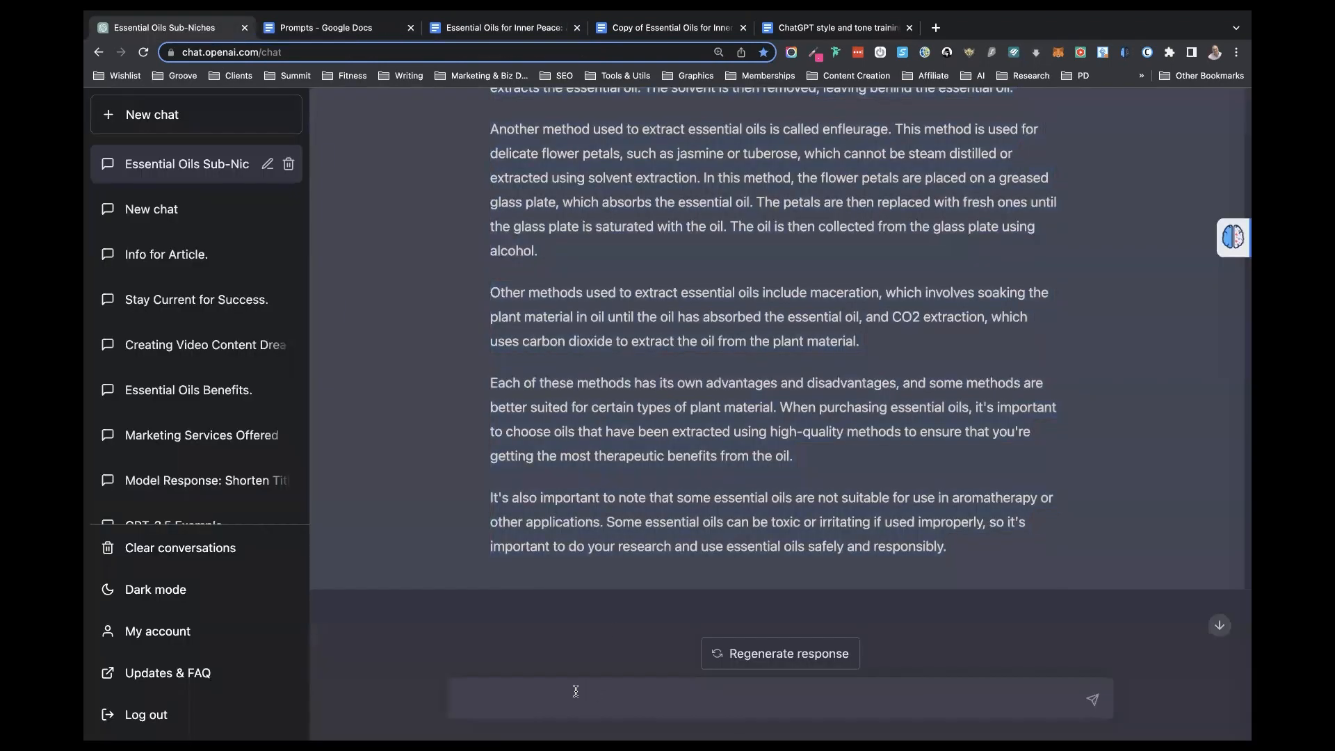
type("write the \"SECTION NAME\" section for the \"CHAPTER NAME\" chapter. Do not use lists or bullet points. Do not repeat any points made previously. Cover the following subtopics:")
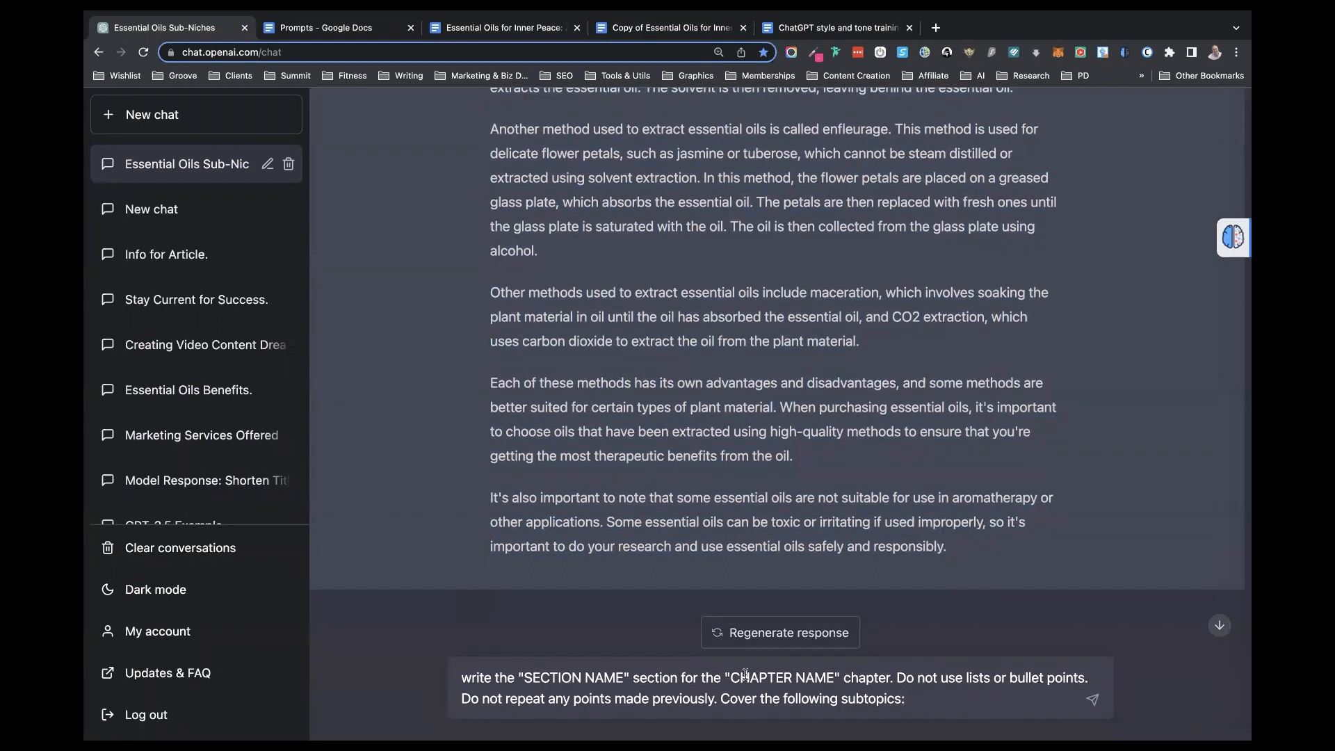
- Replace "SECTION NAME" in the prompt with "Choosing high-quality essential oils", copied from the book document
left_click(527, 29)
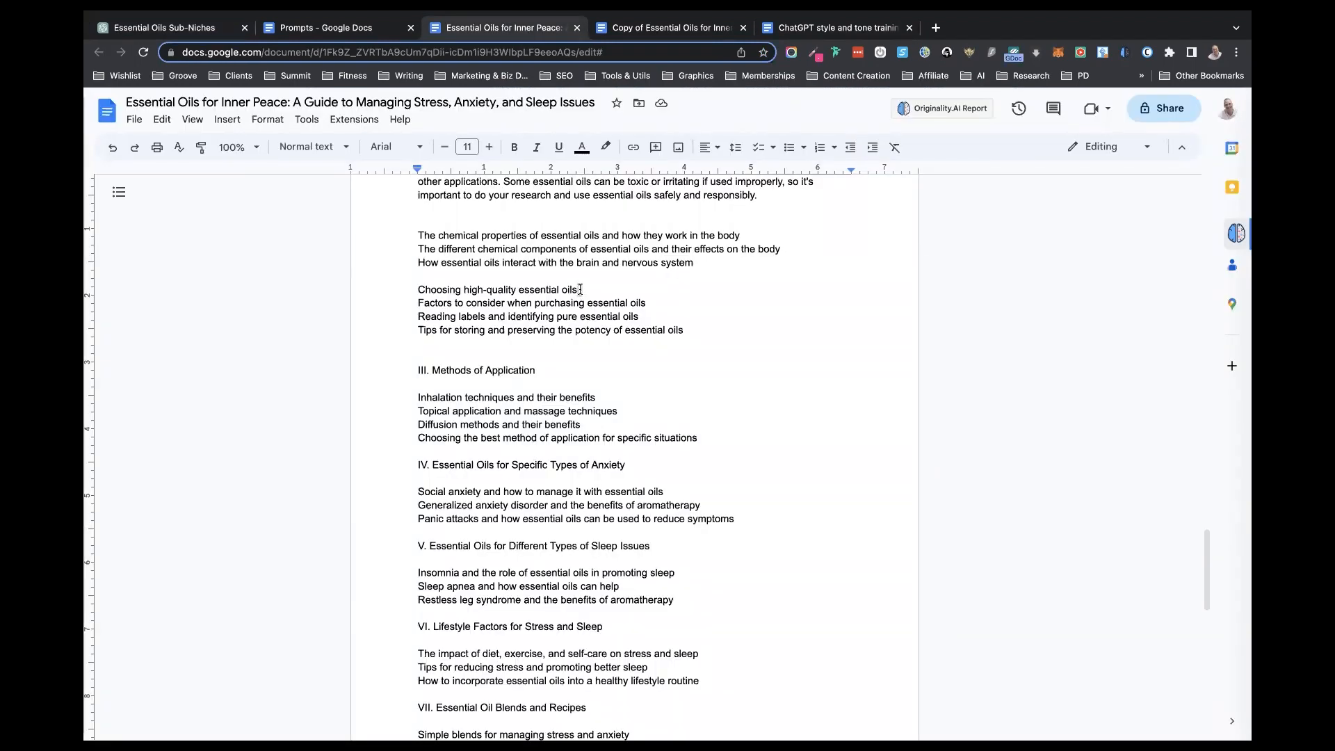
left_click_drag(579, 289, 509, 286)
scroll(509, 286, "up", 2)
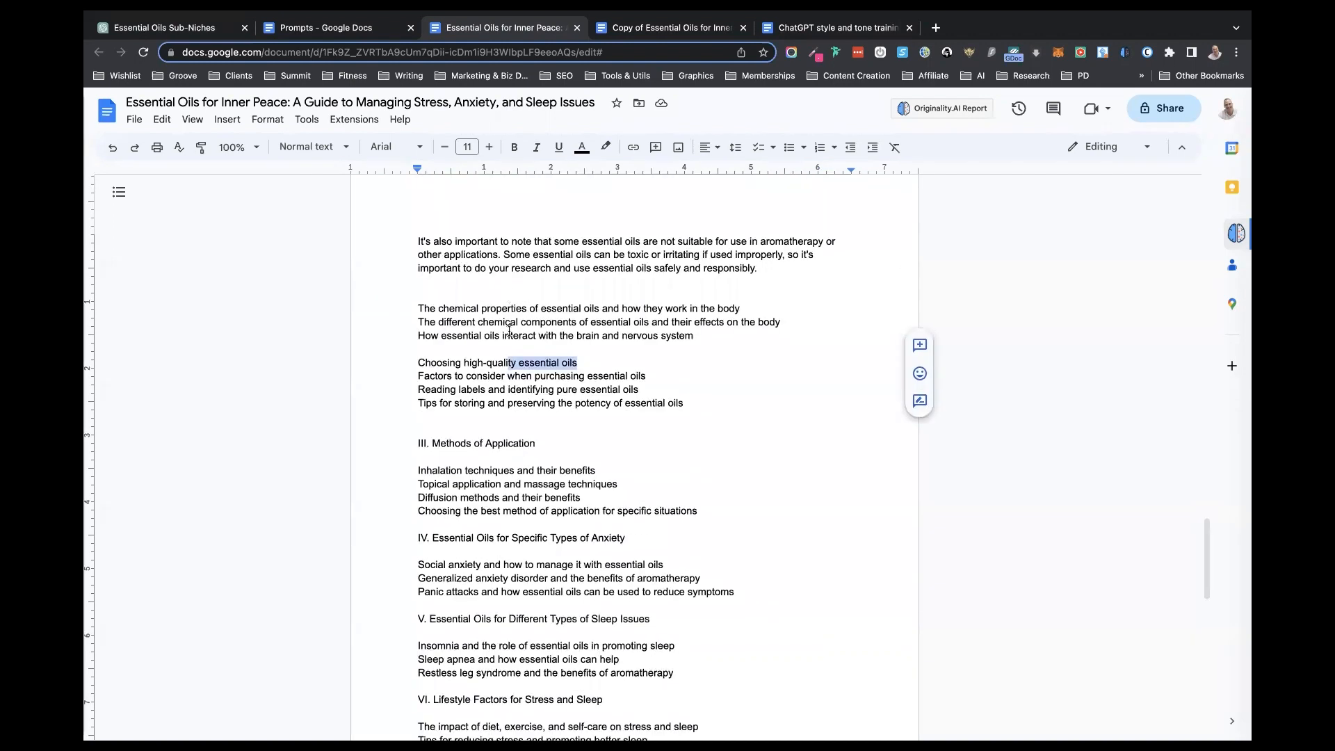
left_click(506, 363)
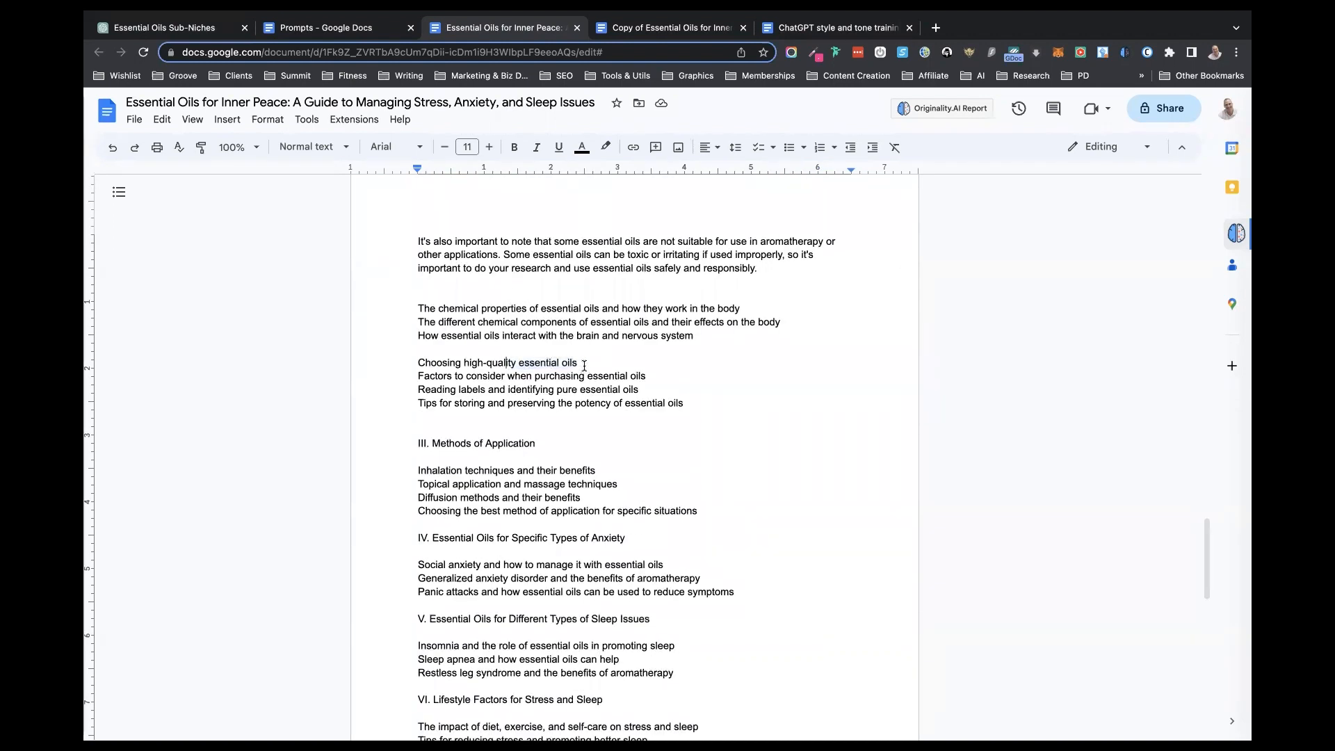
scroll(583, 365, "up", 15)
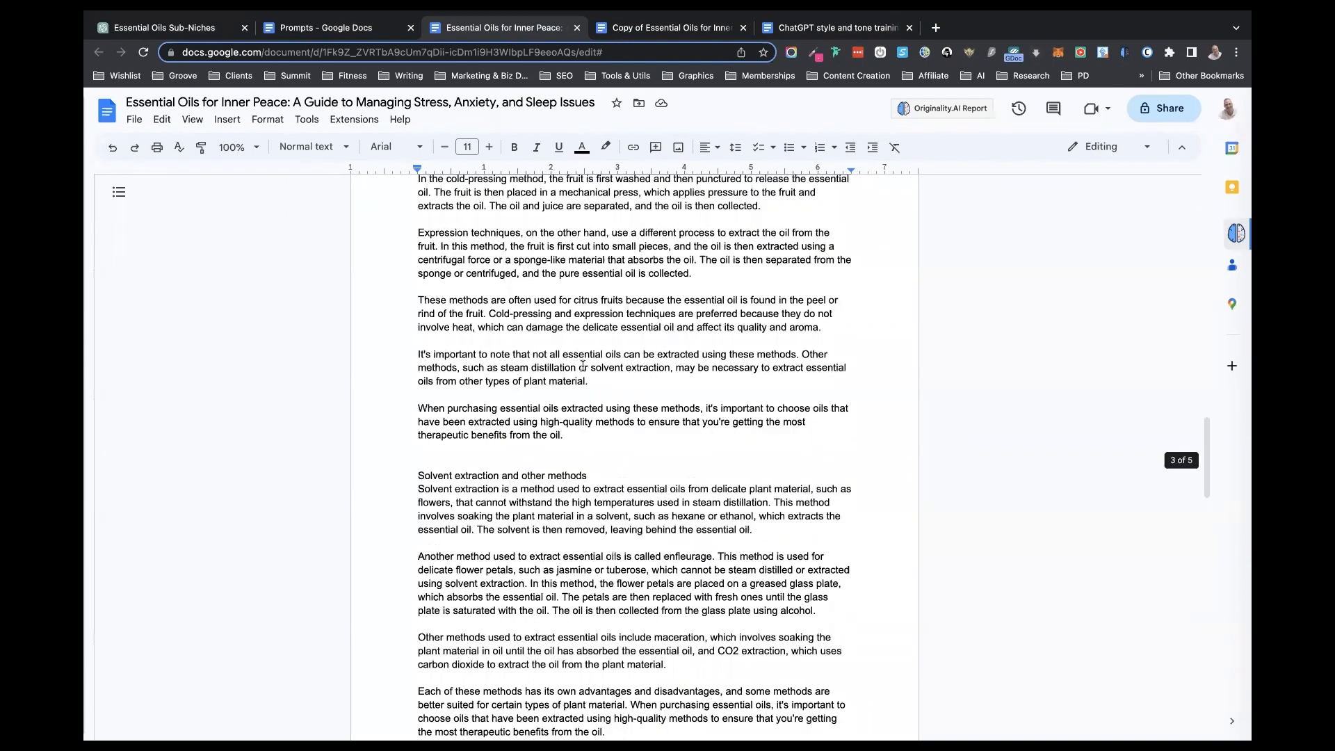
scroll(582, 365, "down", 9)
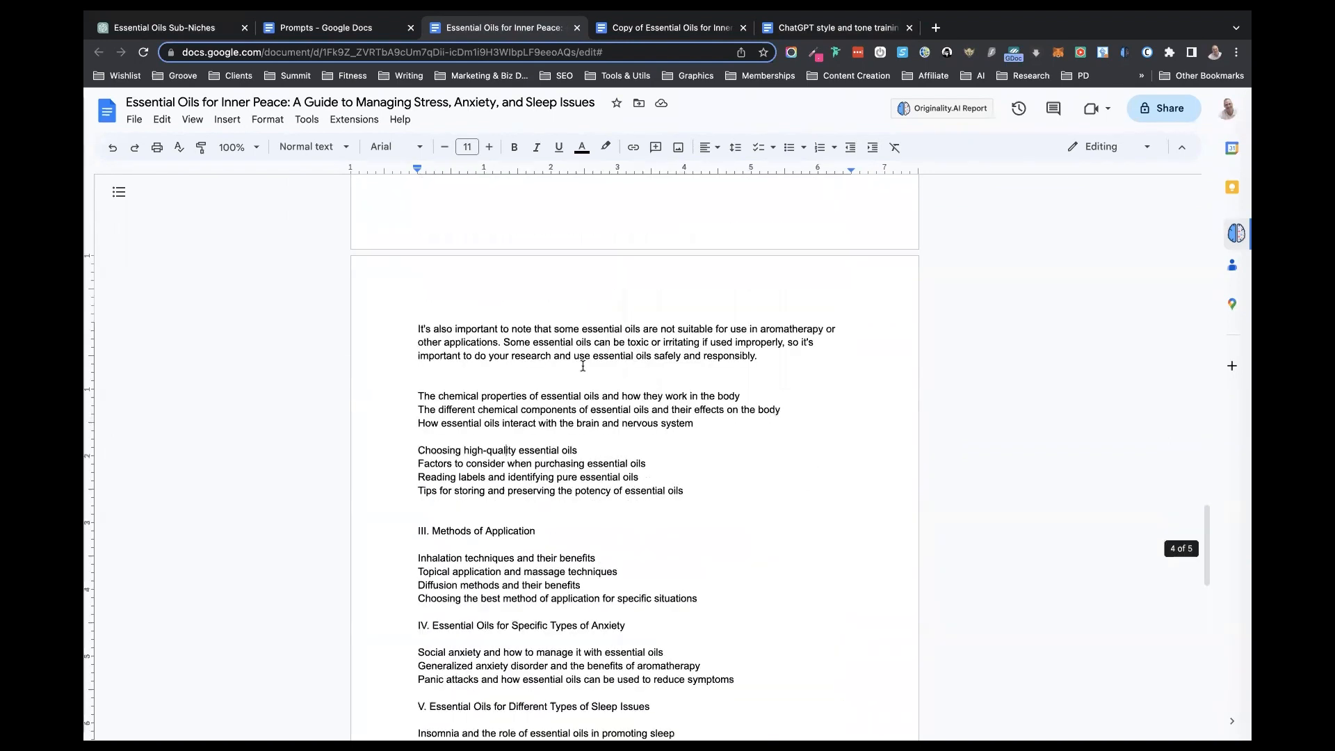
scroll(582, 365, "down", 1)
left_click_drag(579, 361, 374, 360)
key("super+c")
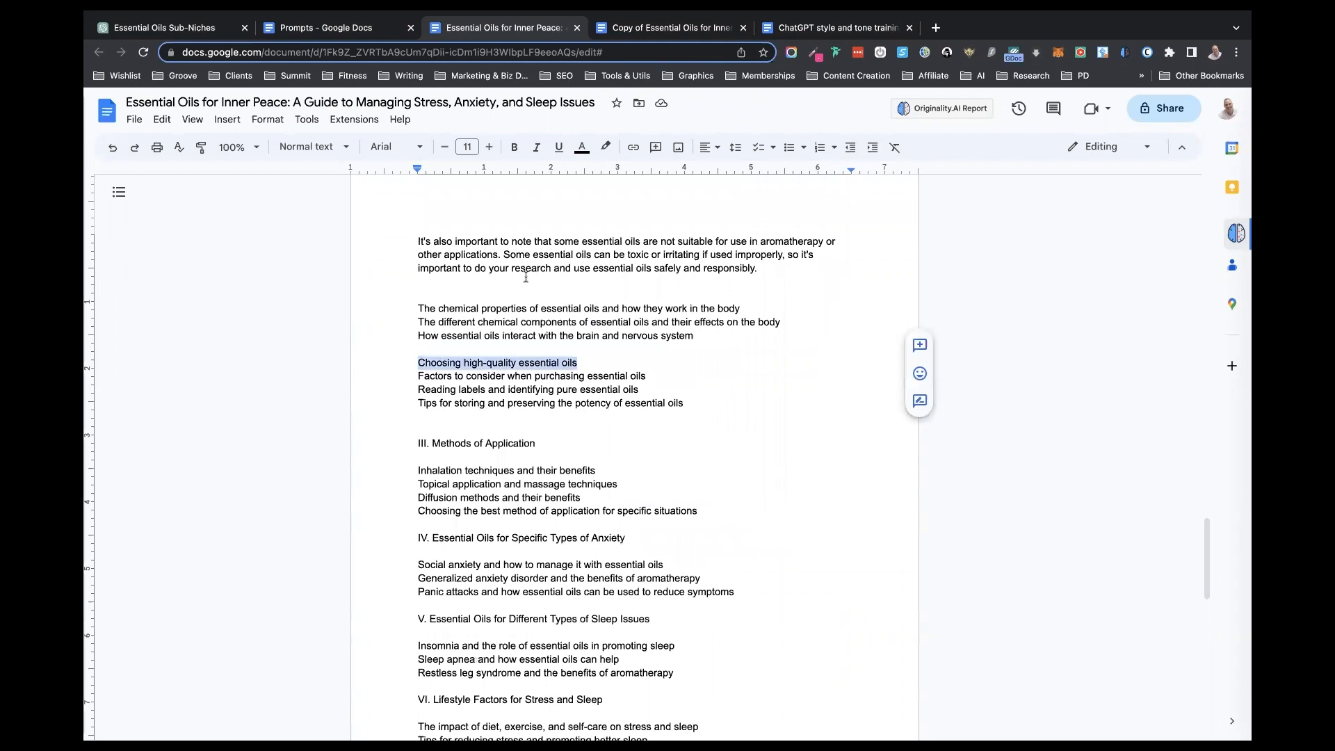
left_click(203, 29)
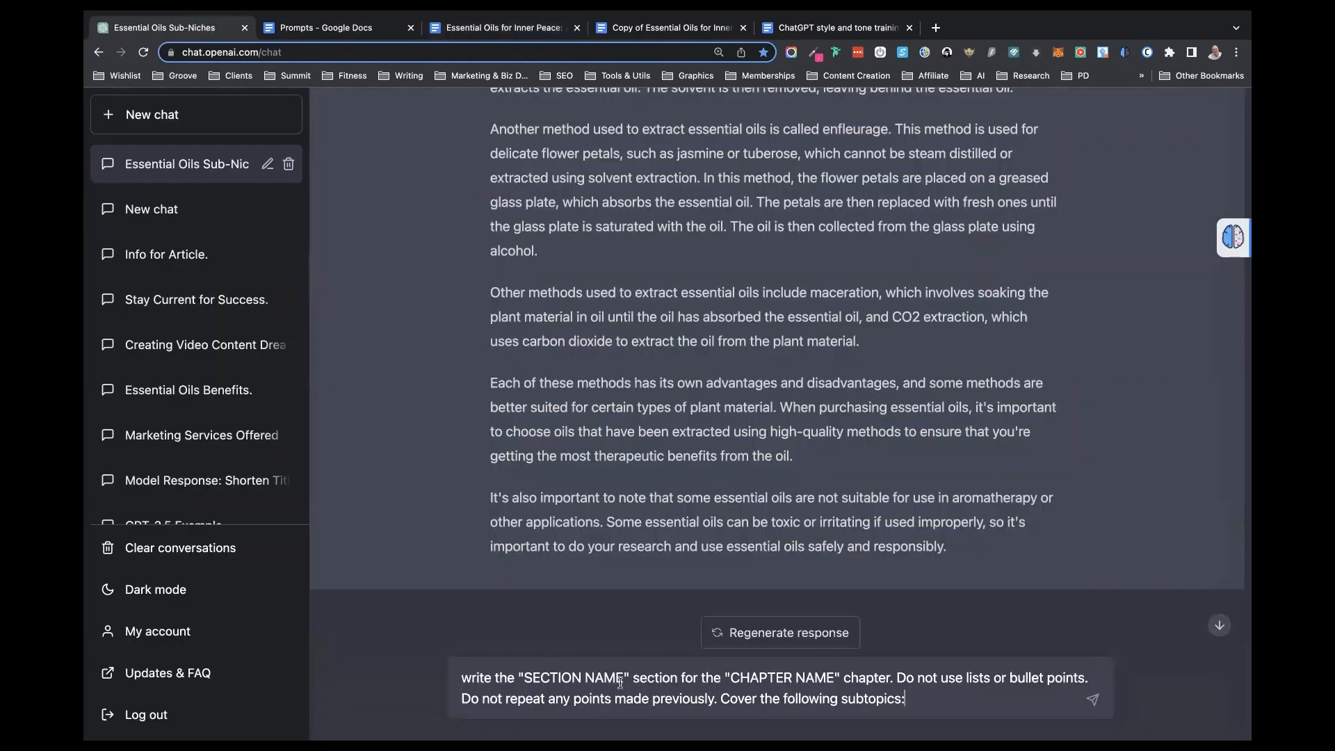
left_click_drag(622, 679, 526, 679)
key("super+v")
- Replace "CHAPTER NAME" in the prompt with "II. Understanding Essential Oils" from the book document and remove "Do not use lists or bullet points."
scroll(606, 442, "up", 4)
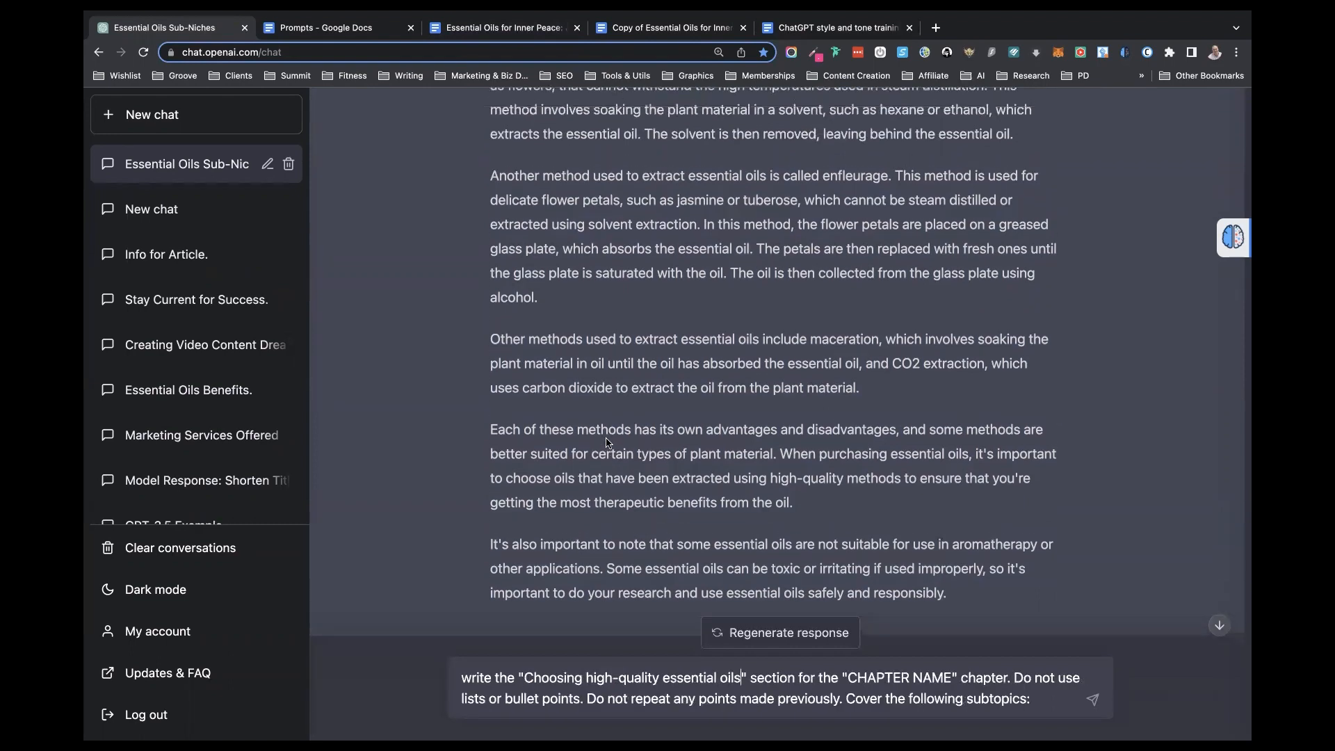
scroll(606, 443, "up", 10)
scroll(606, 443, "down", 5)
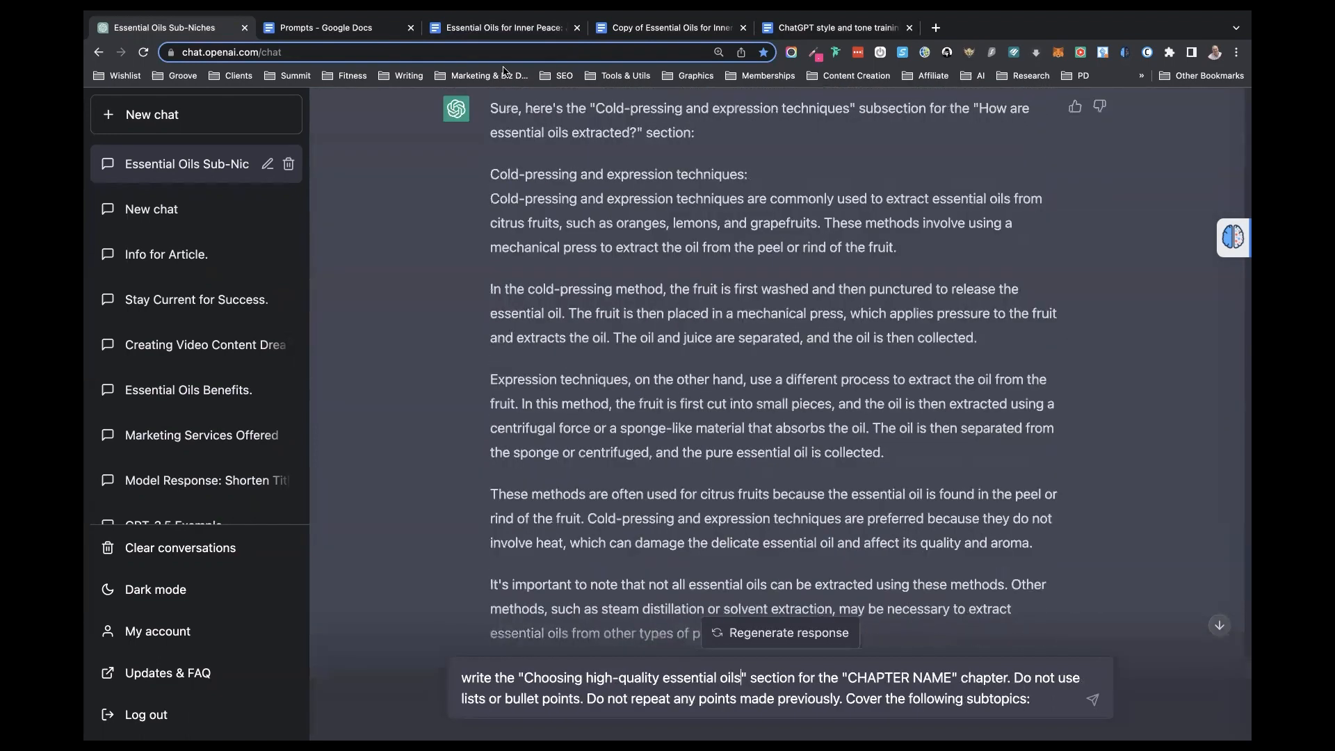
left_click(507, 28)
scroll(584, 293, "up", 10)
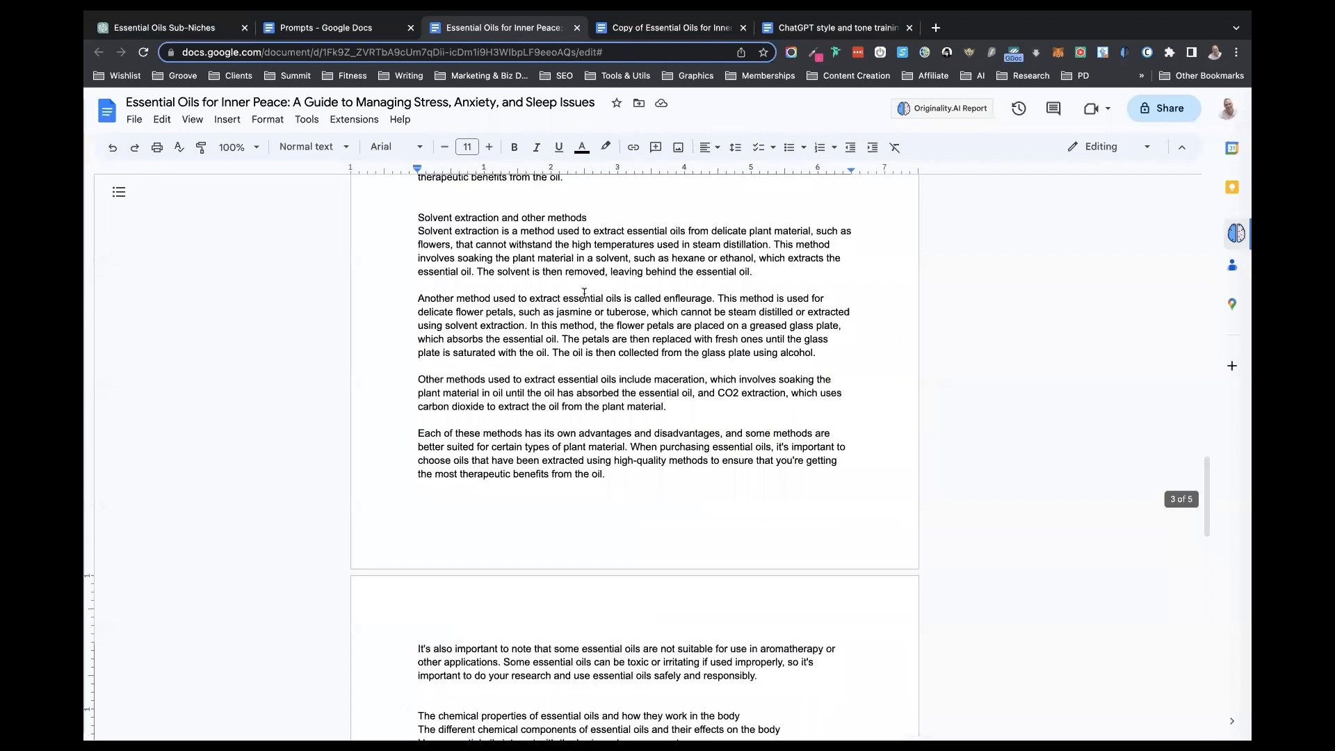
scroll(584, 293, "up", 3)
scroll(584, 293, "up", 10)
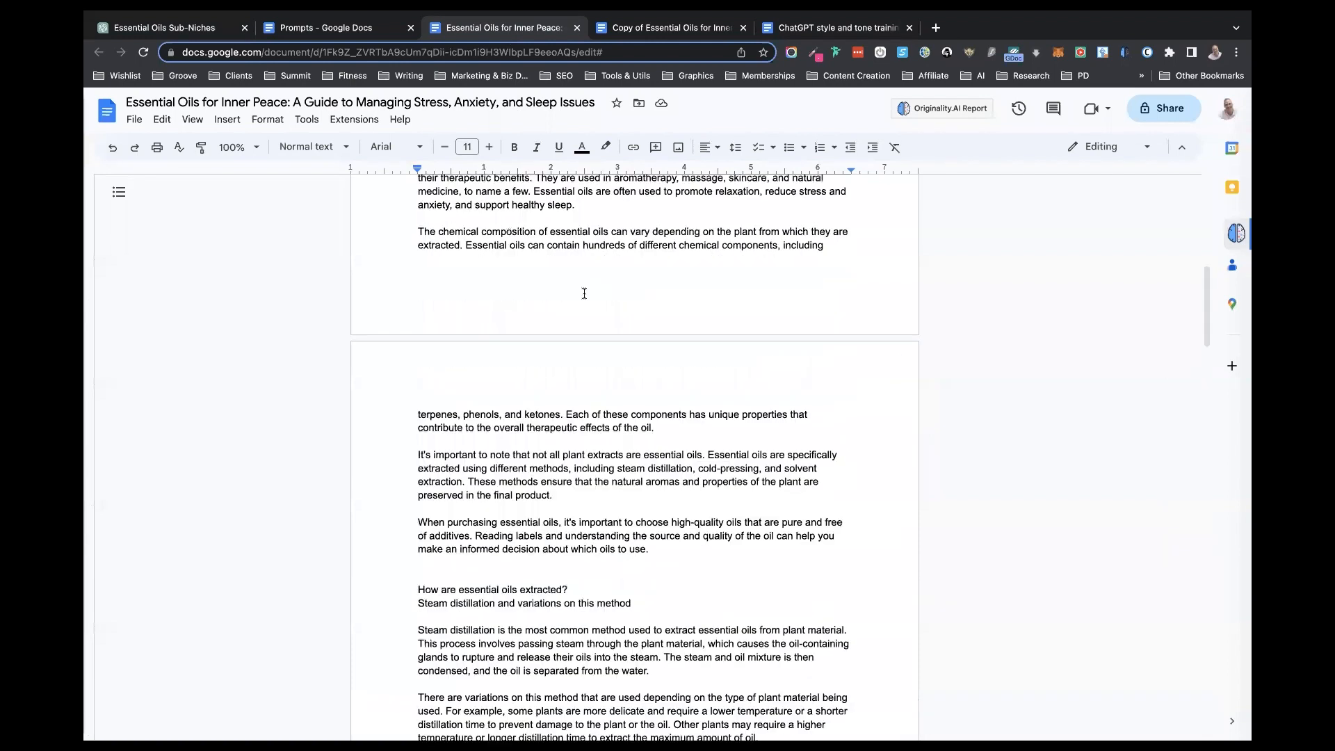
scroll(584, 293, "up", 1)
left_click_drag(563, 372, 383, 368)
key("ctrl+c")
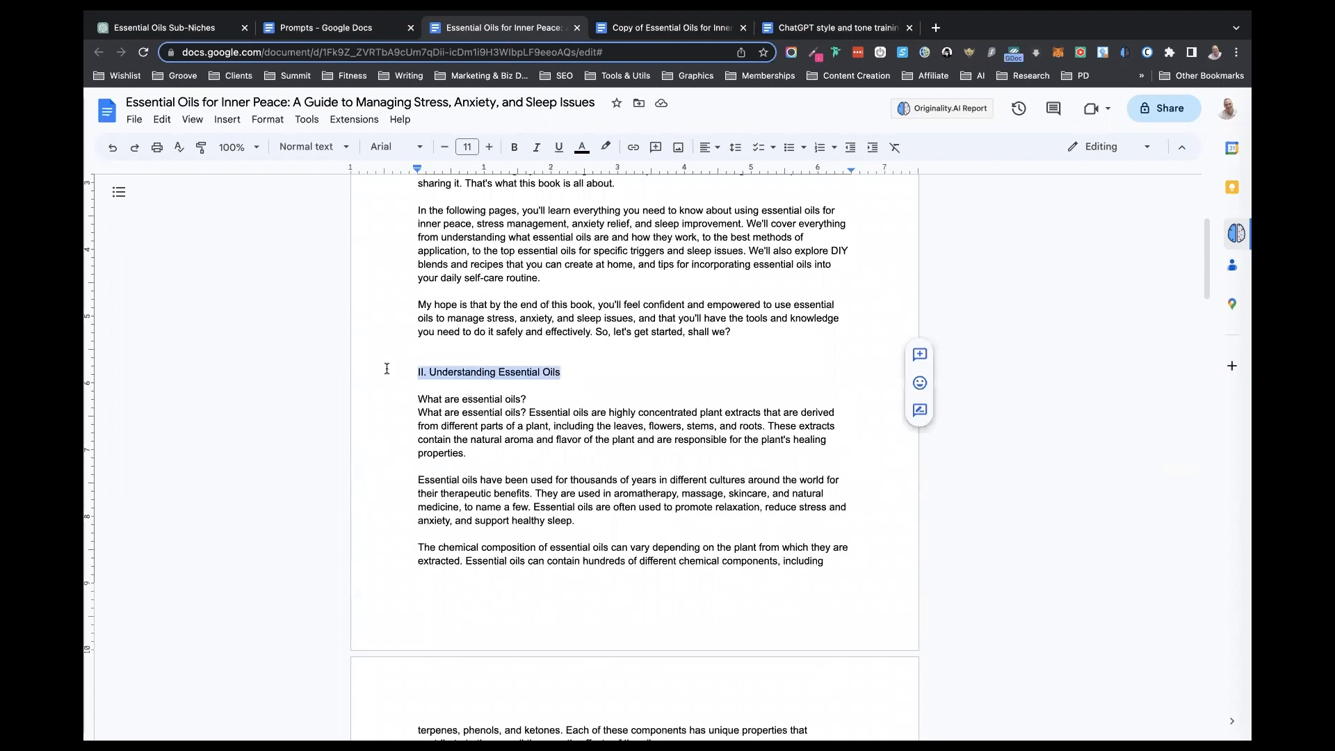
left_click(173, 26)
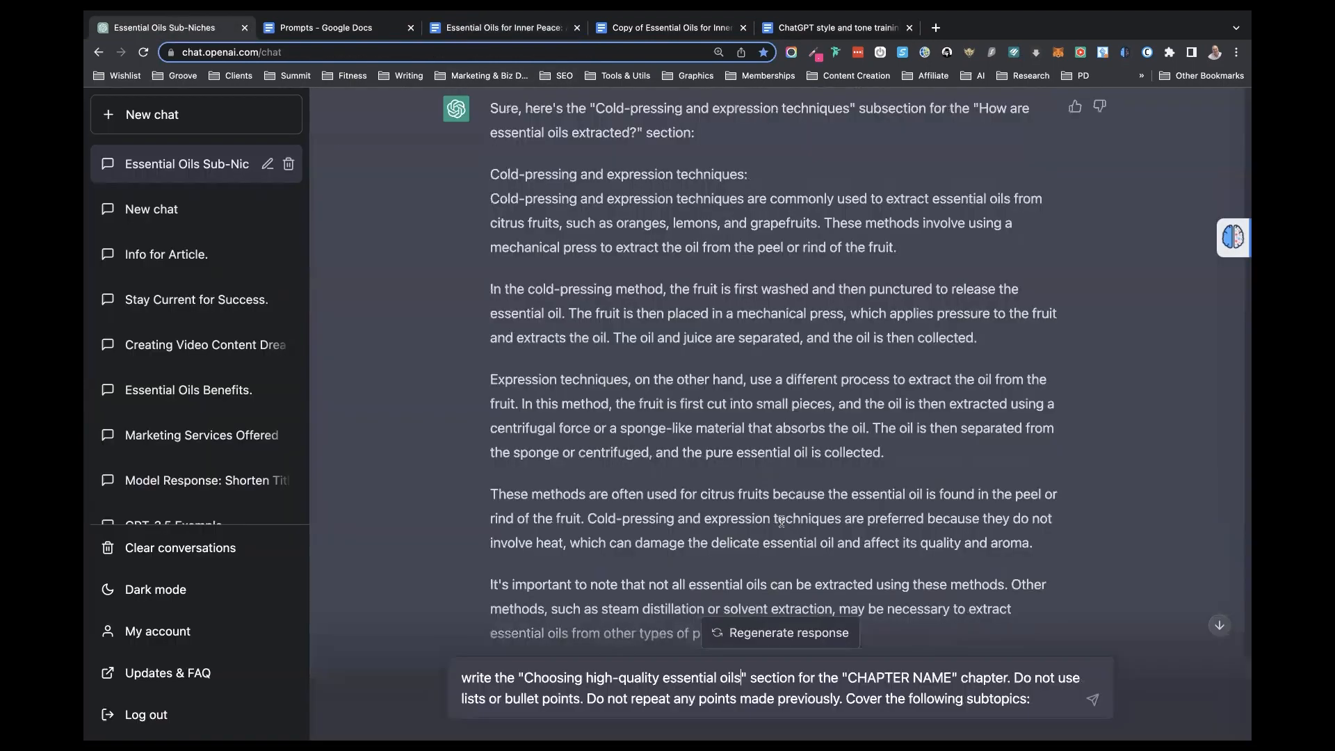
left_click_drag(952, 680, 847, 686)
key("ctrl+v")
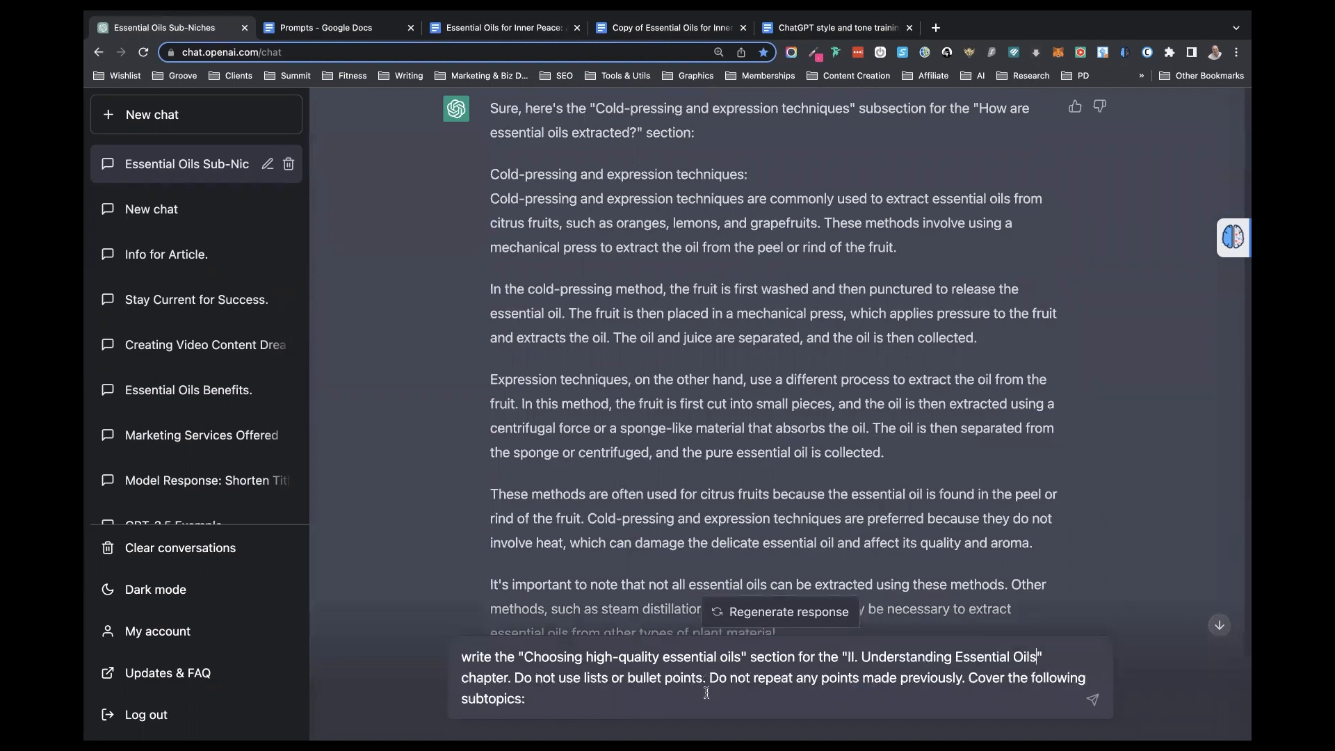
left_click_drag(707, 682, 518, 677)
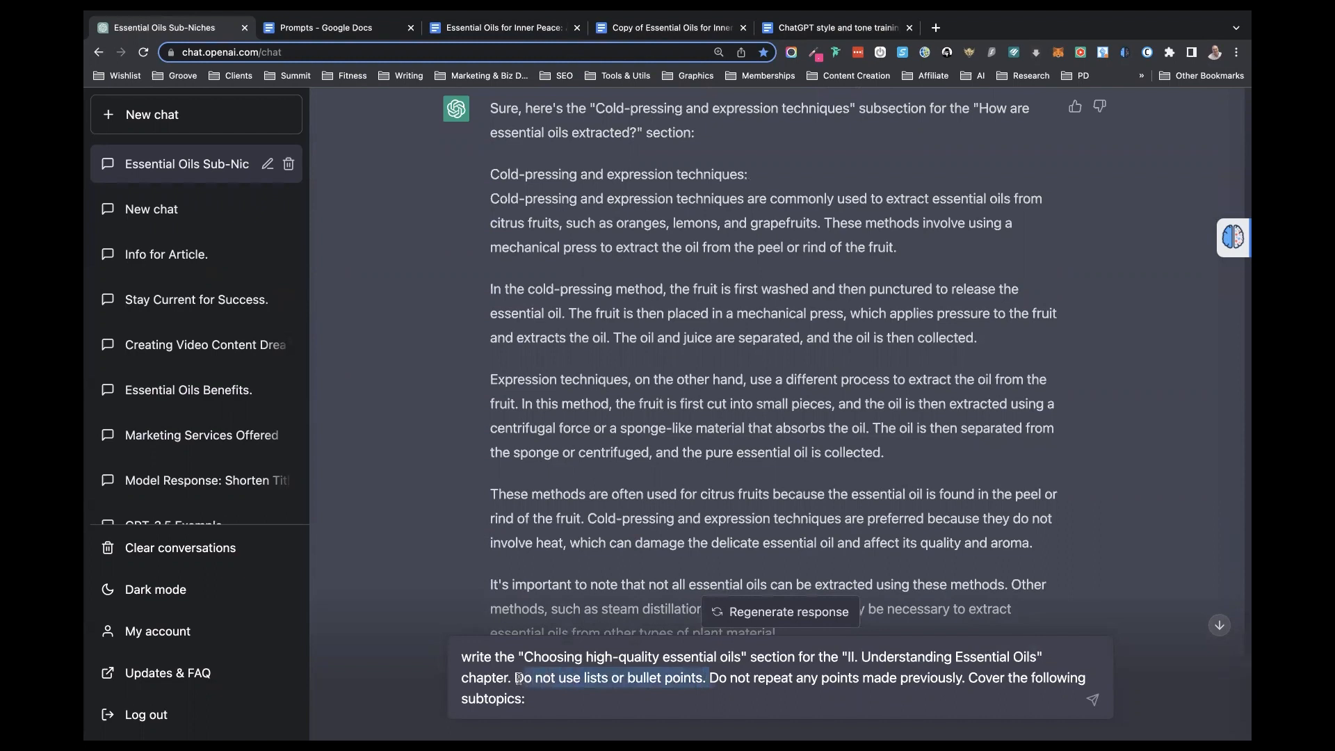
key("BackSpace")
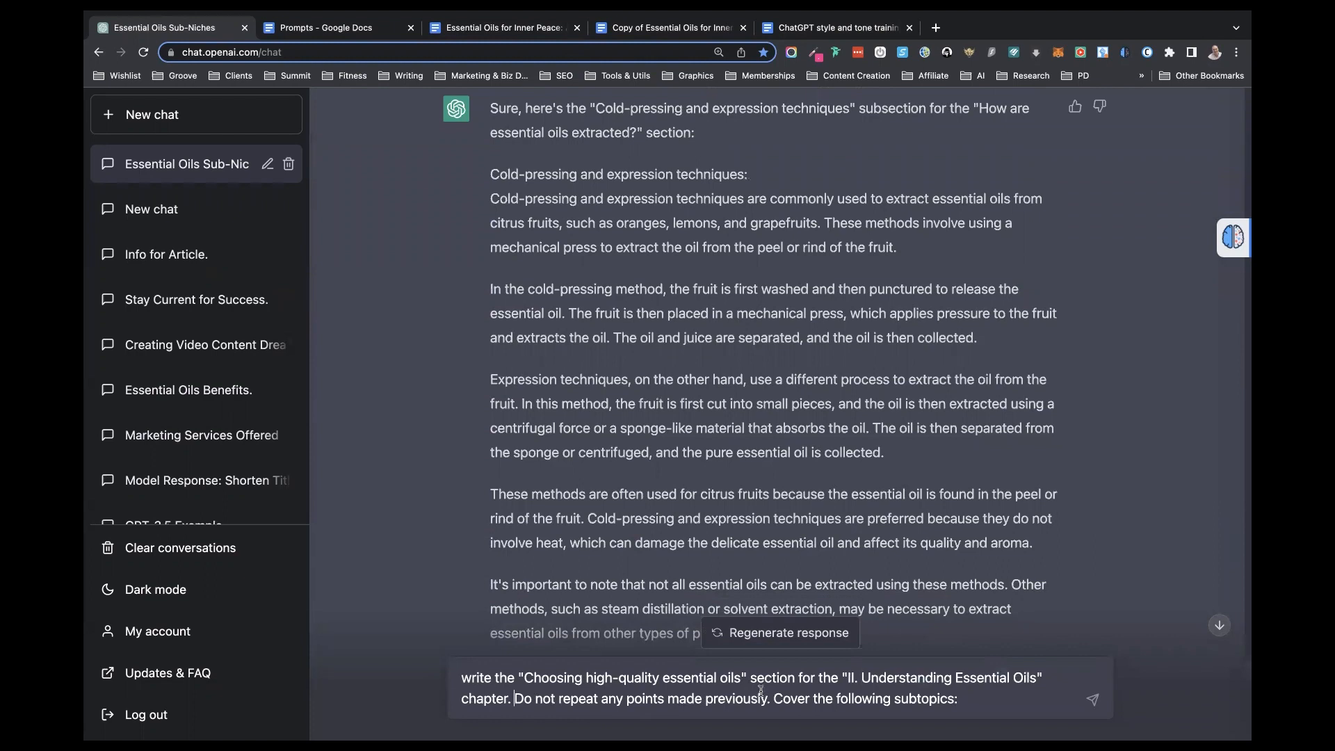
- Copy the three subtopics under "Choosing high-quality essential oils" from the book document to a new line ending the prompt, and send it to ChatGPT
left_click(481, 35)
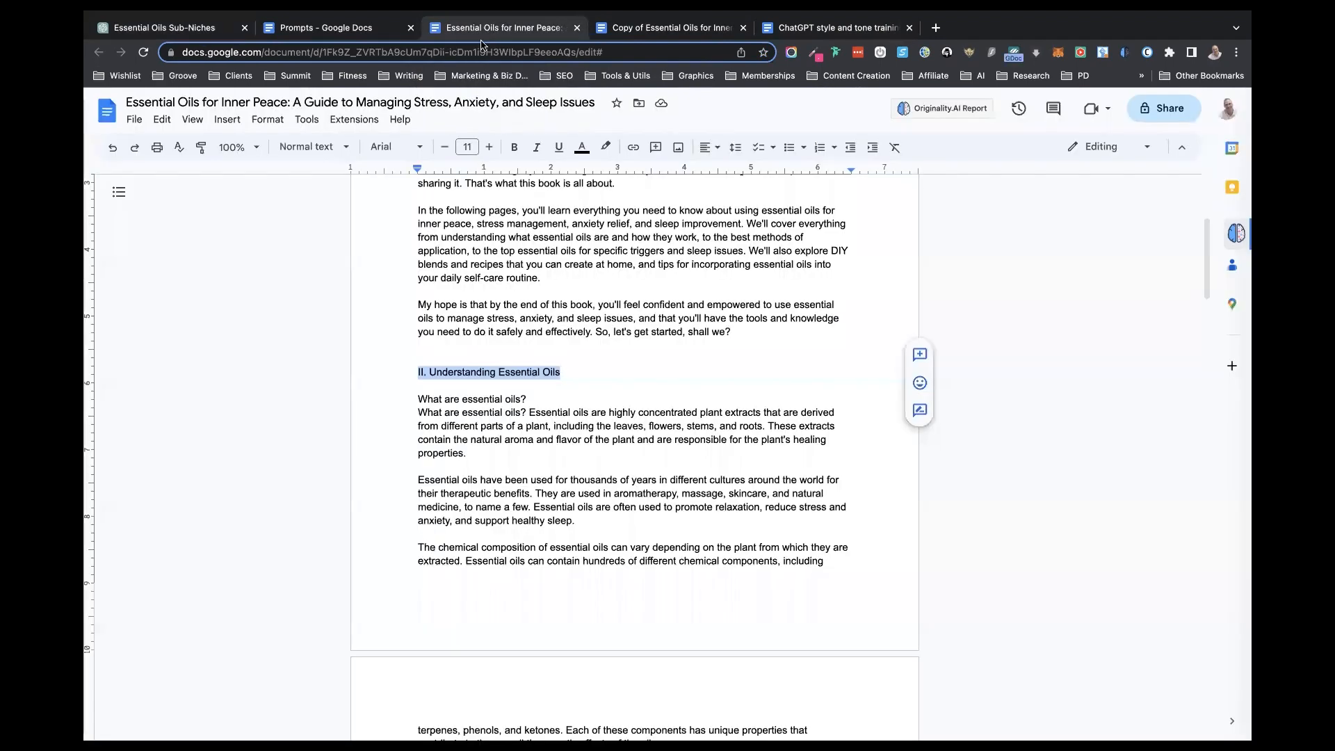
scroll(471, 364, "down", 15)
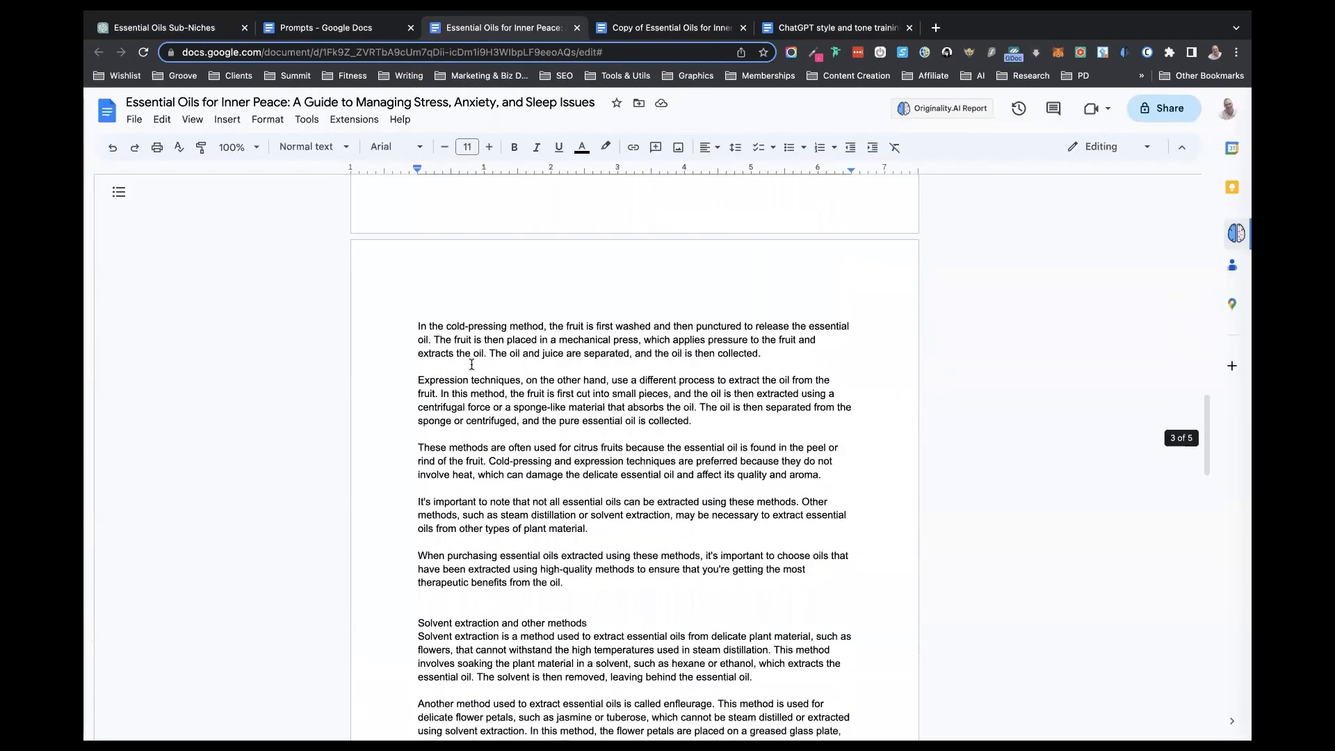
scroll(471, 364, "down", 6)
scroll(472, 364, "down", 1)
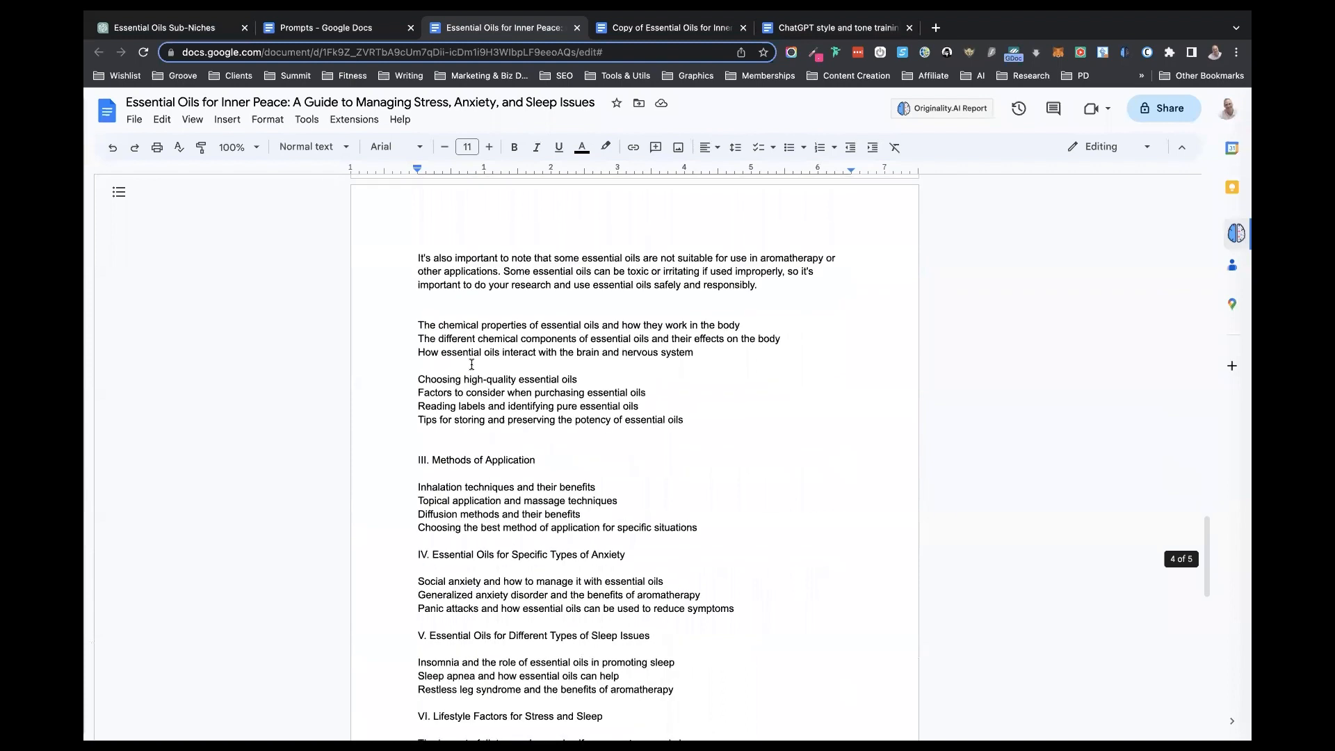
left_click_drag(688, 421, 379, 399)
key("super+c")
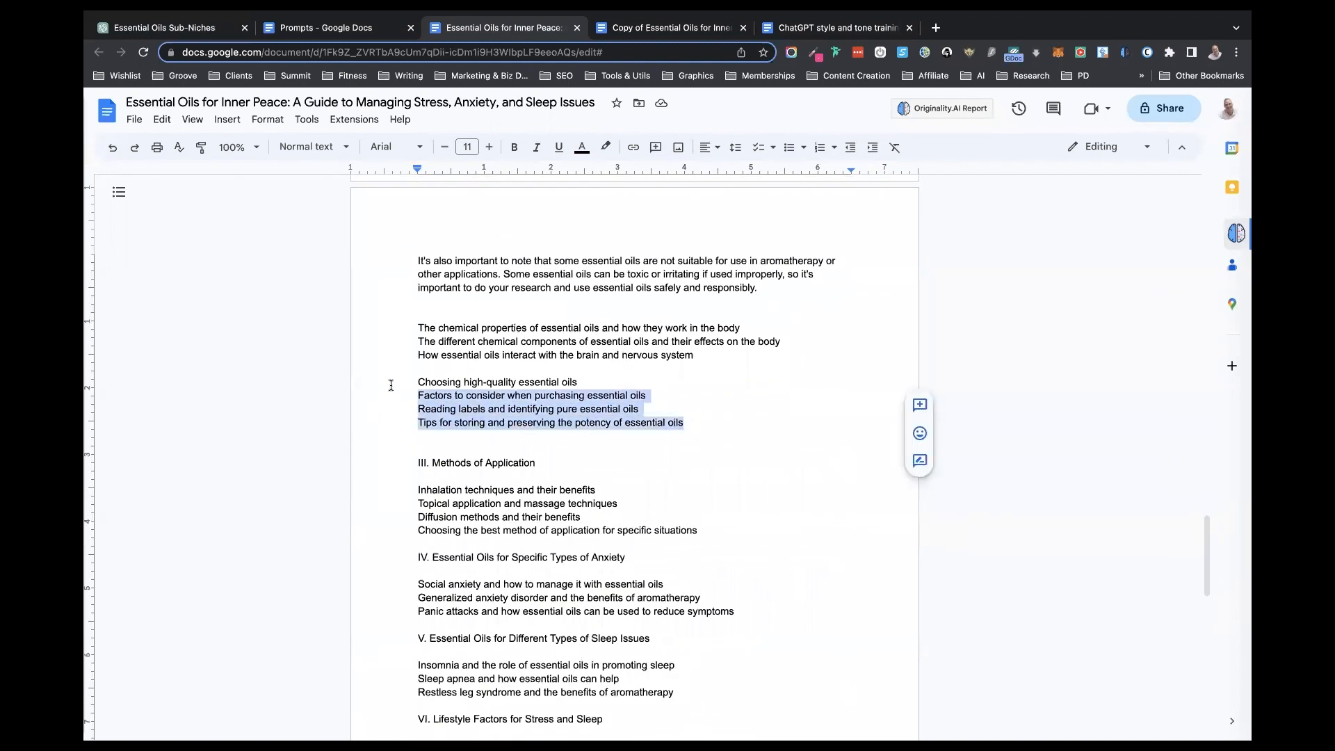
left_click(134, 20)
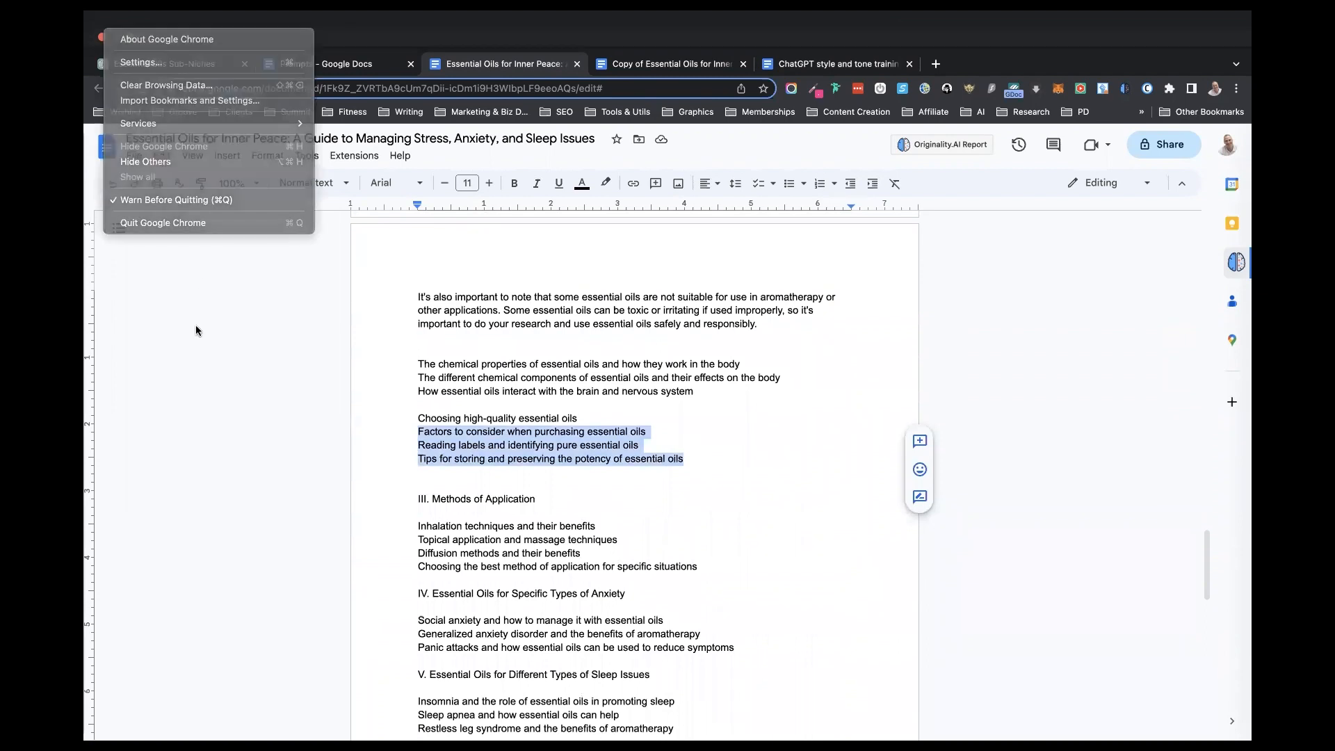
left_click(198, 327)
left_click(198, 27)
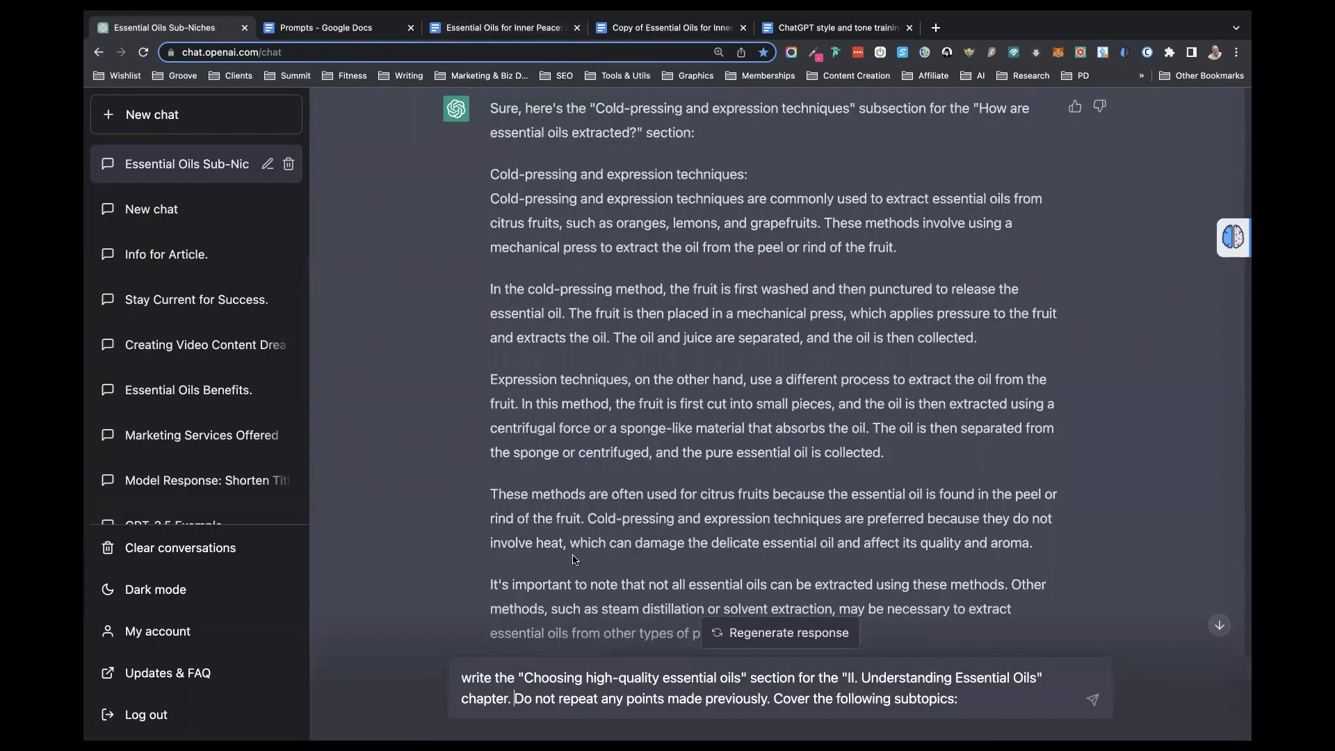
left_click(973, 701)
key("shift+Return")
key("super+v")
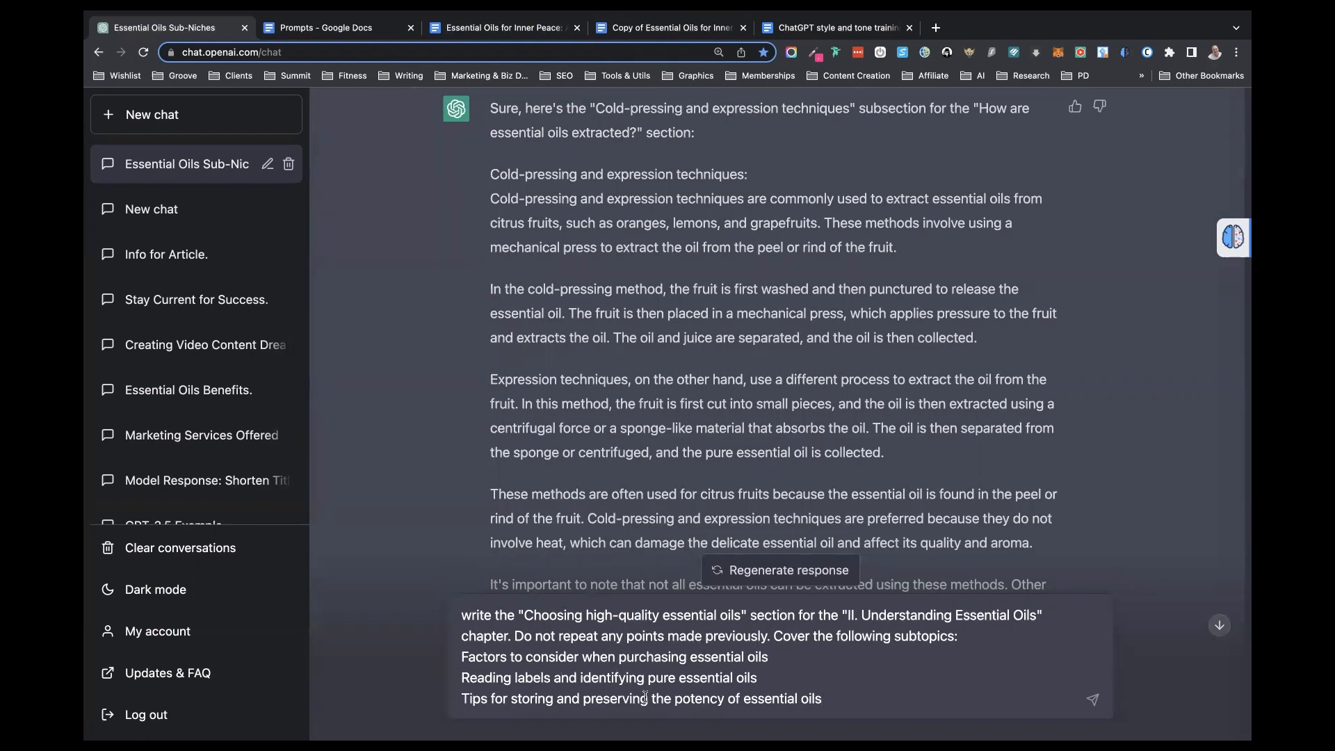
key("Return")
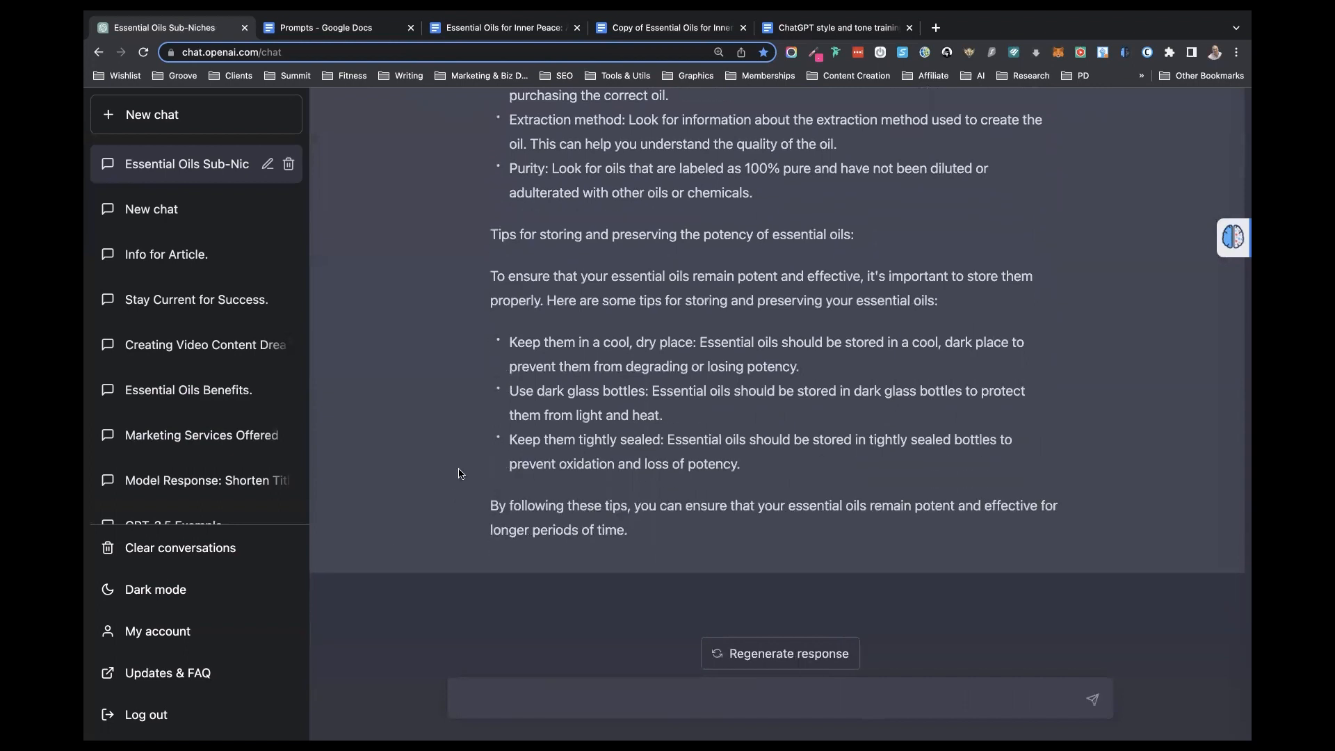
- Replace the three subtopic lines under "Choosing high-quality essential oils" in the book document with ChatGPT's section text, without its opening line and heading
scroll(459, 473, "up", 15)
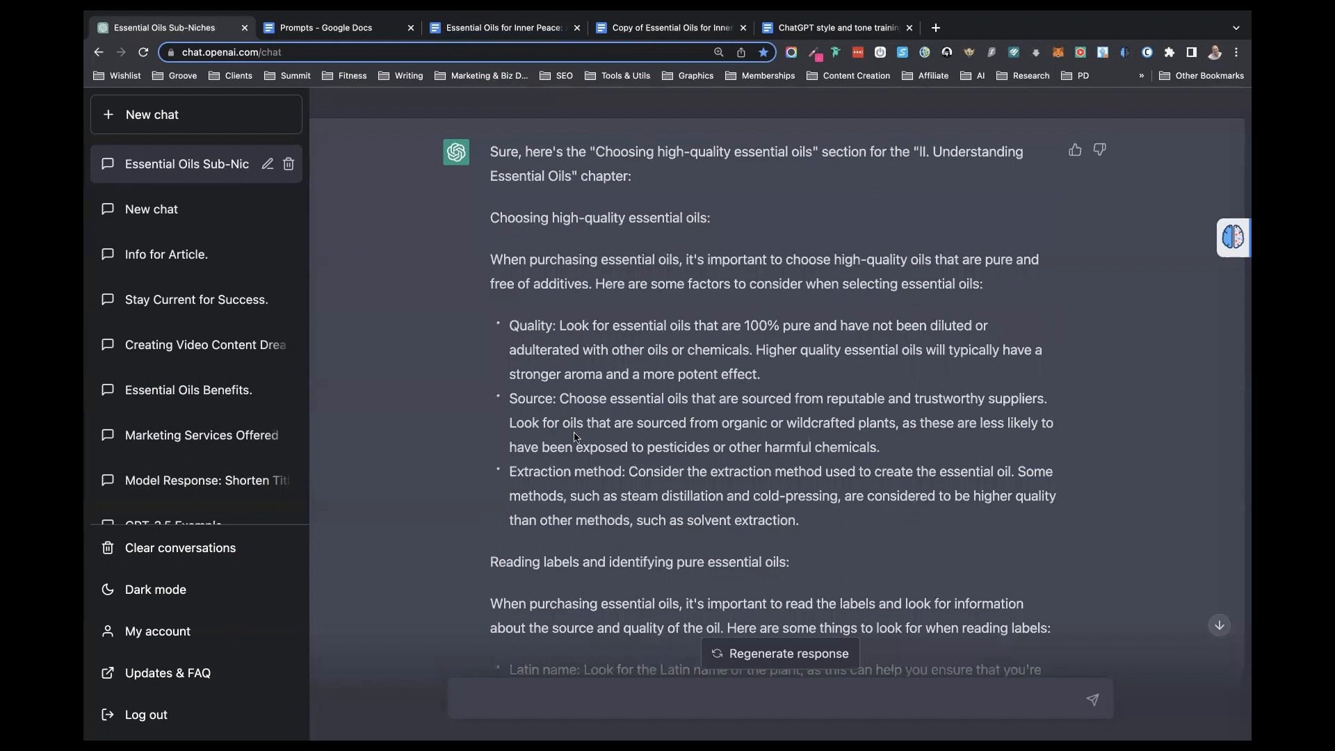
scroll(574, 434, "down", 3)
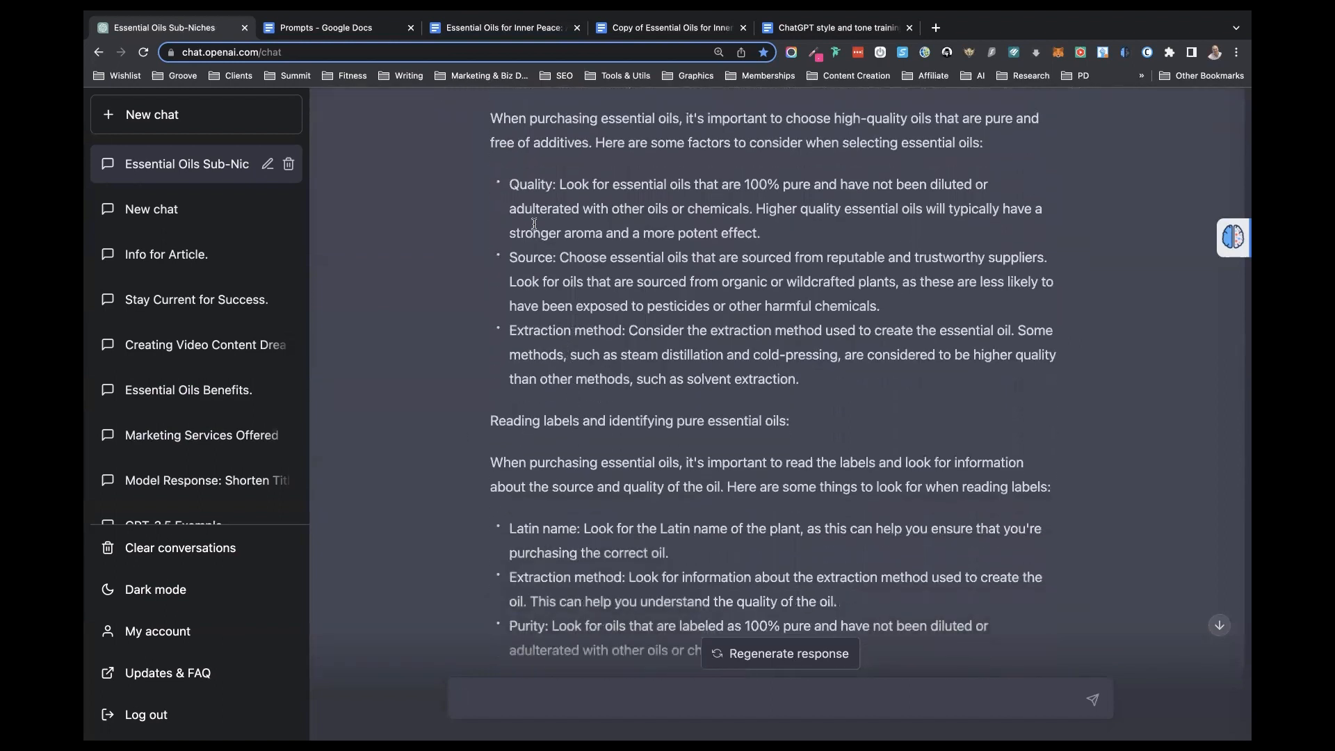
scroll(534, 467, "down", 4)
scroll(535, 469, "down", 5)
scroll(533, 465, "up", 4)
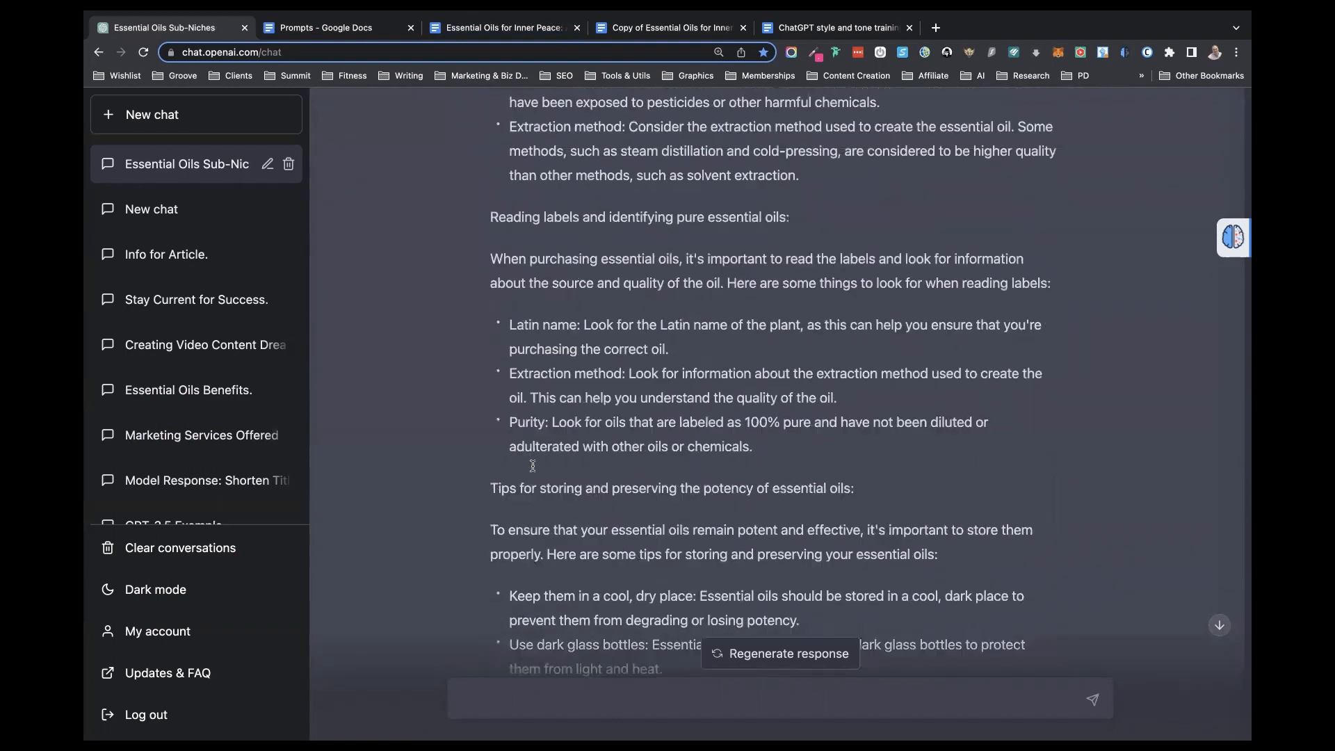
scroll(533, 465, "up", 10)
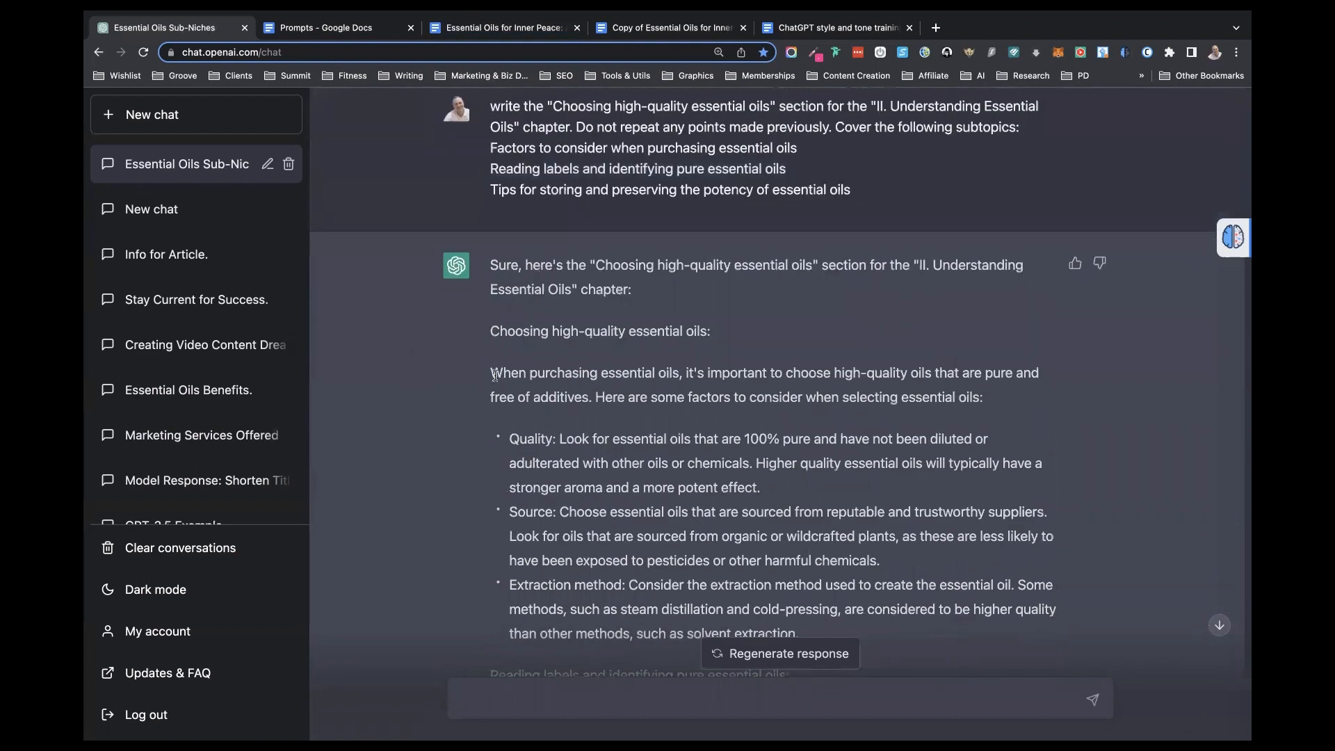
left_click_drag(493, 373, 695, 685)
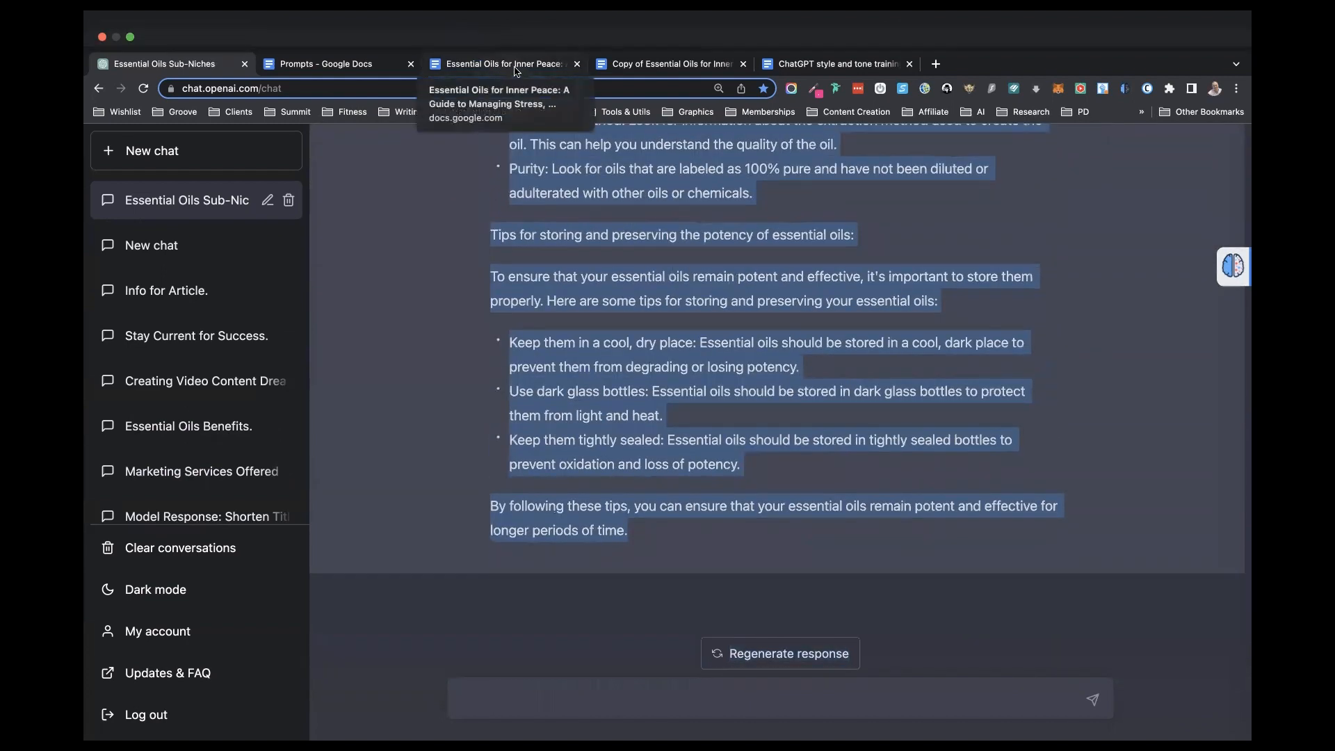
left_click(516, 70)
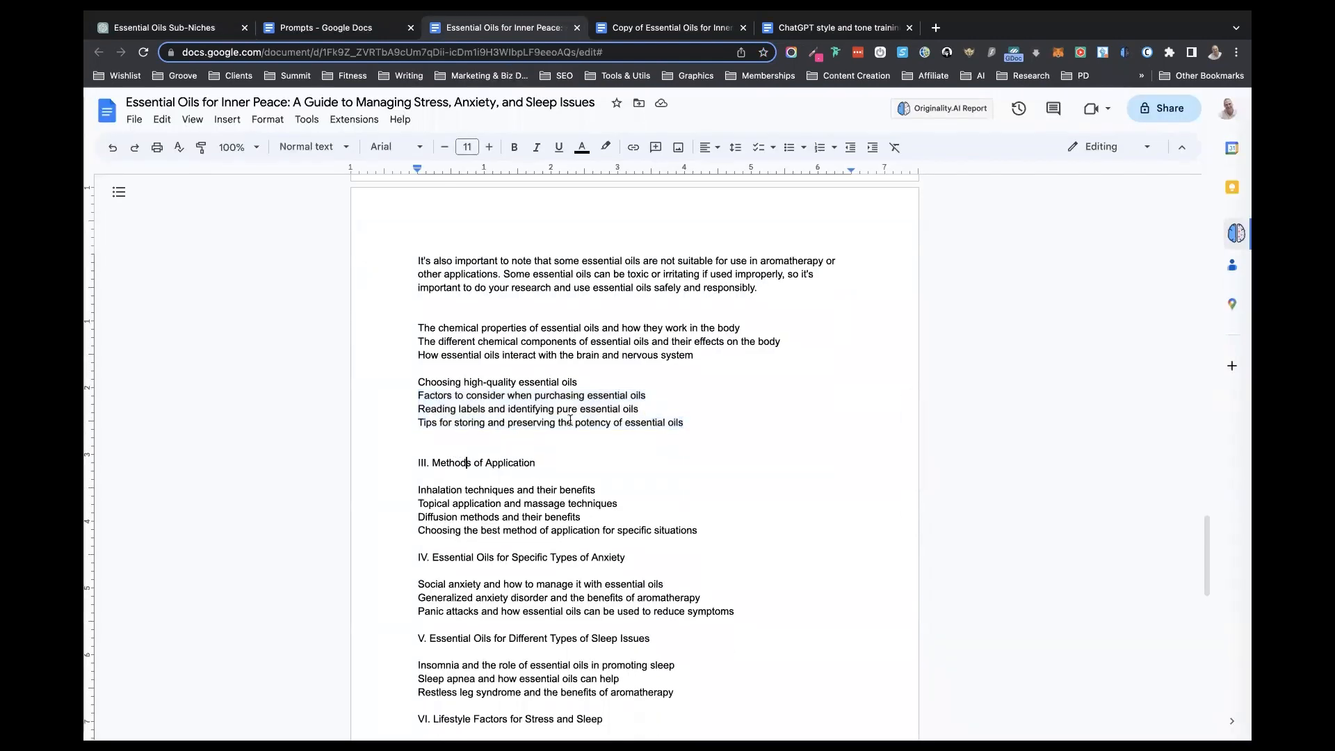
left_click_drag(688, 423, 395, 397)
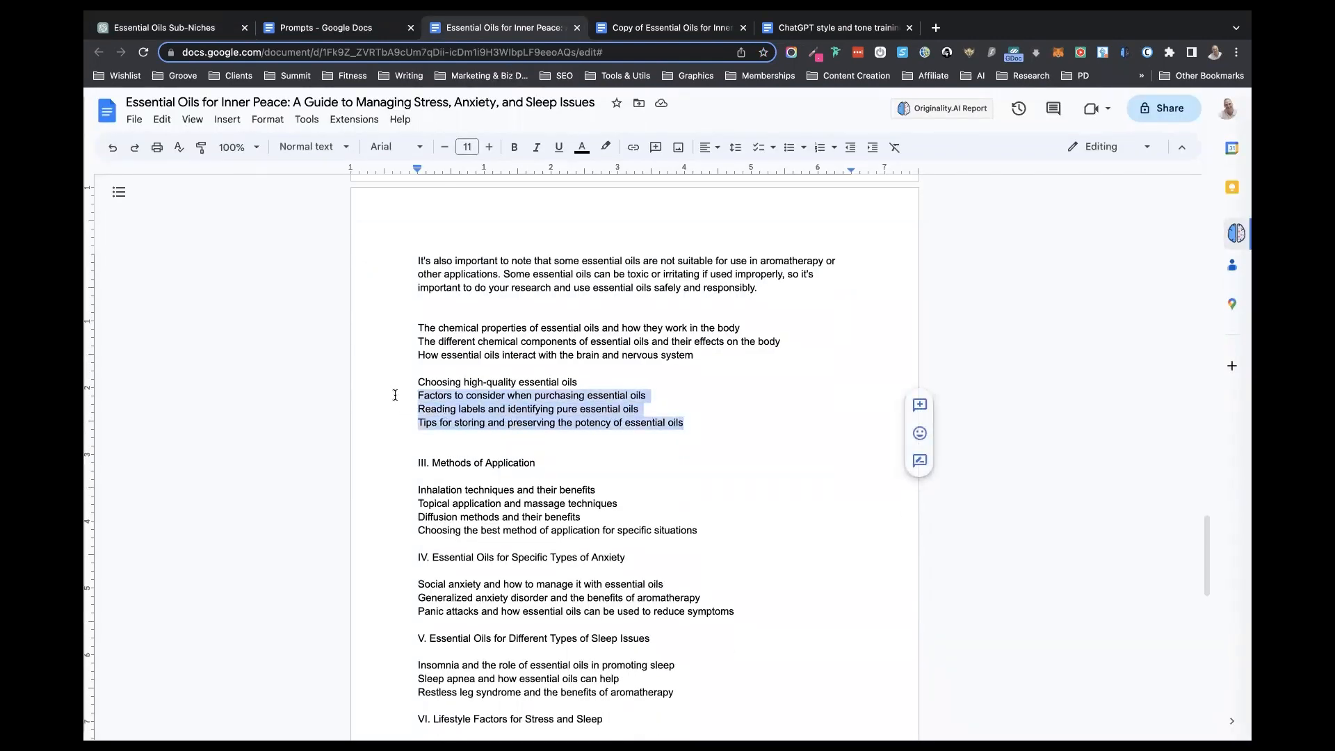
key("ctrl+v")
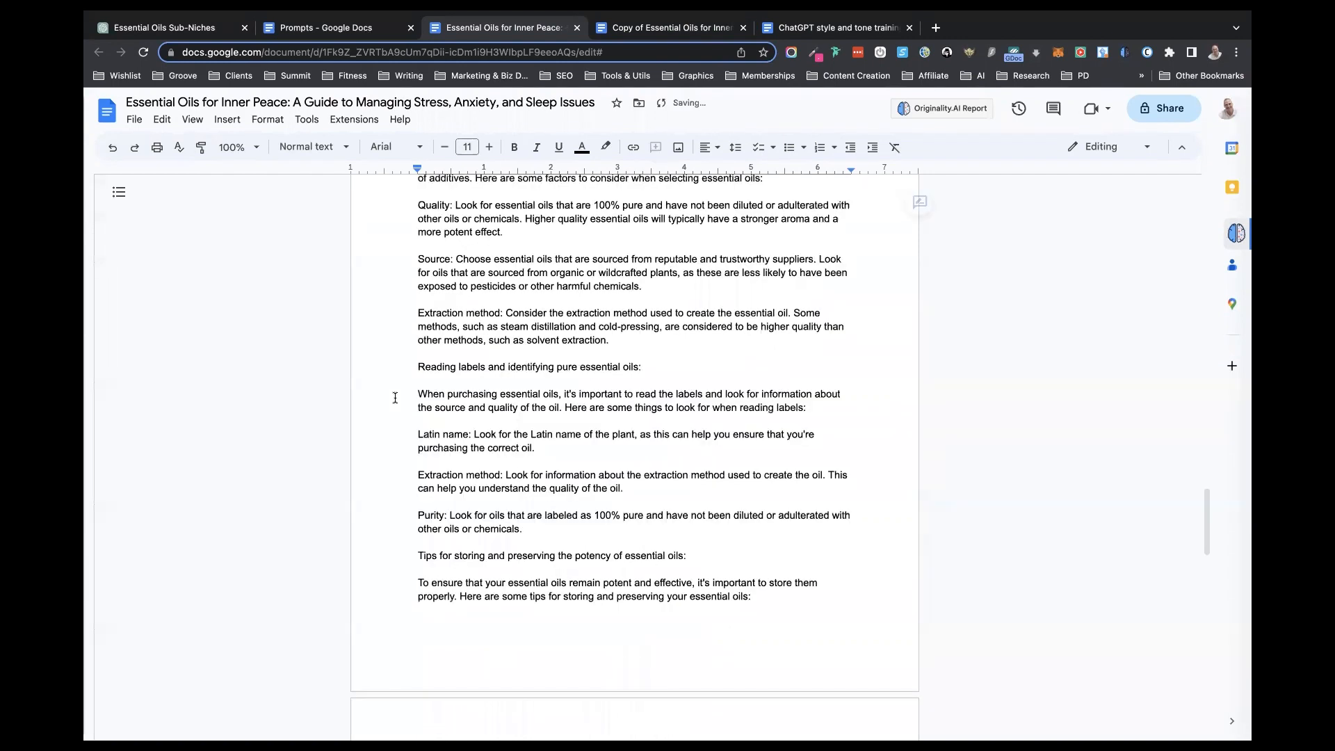
- Remove the blank lines between the "Latin name", "Extraction method" and "Purity" paragraphs about reading labels and format them as a bulleted list
scroll(468, 314, "up", 2)
scroll(468, 314, "up", 1)
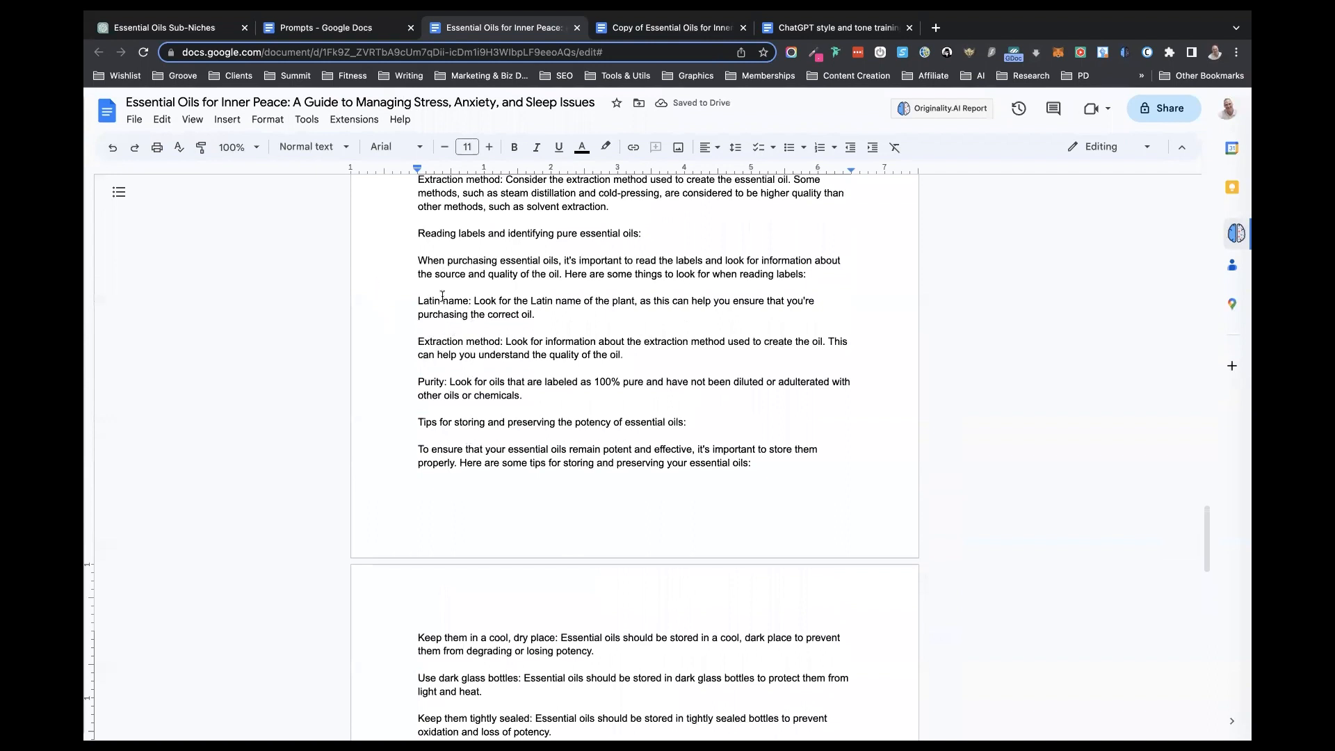
left_click(421, 369)
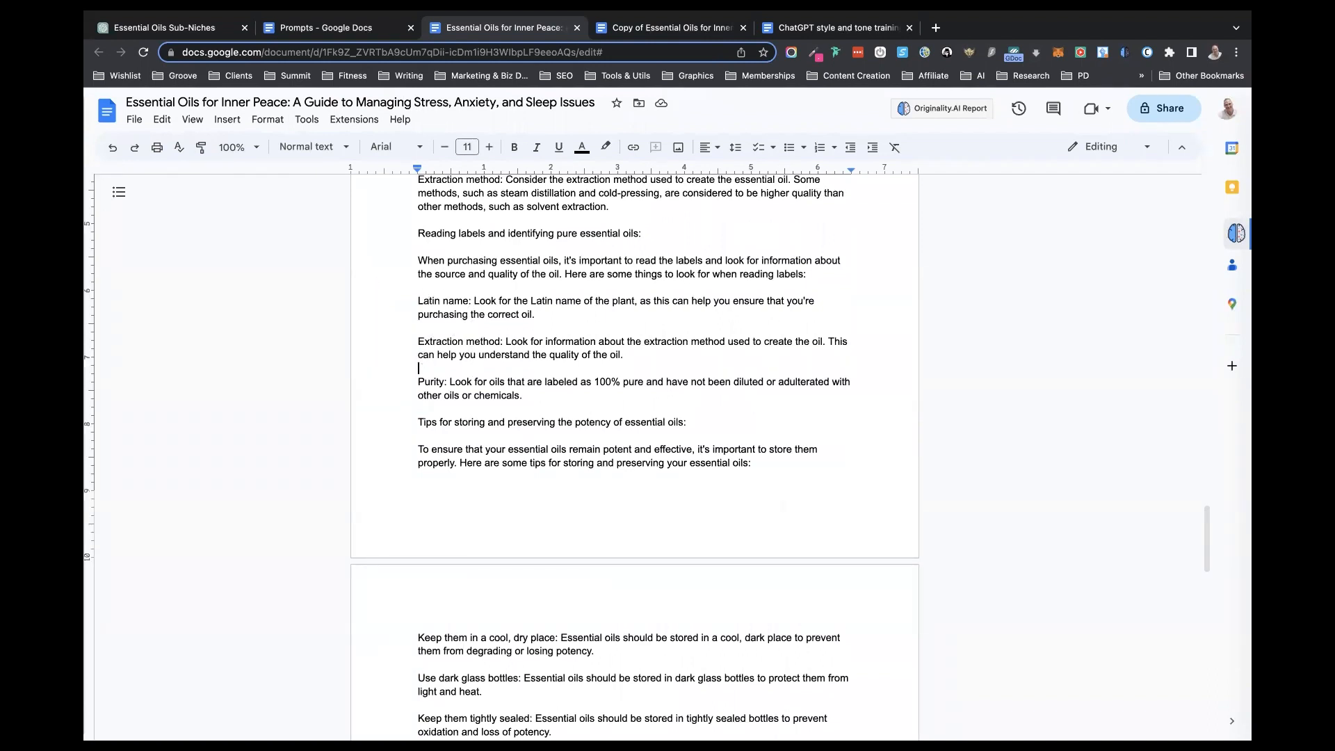
key("BackSpace")
left_click(425, 327)
key("BackSpace")
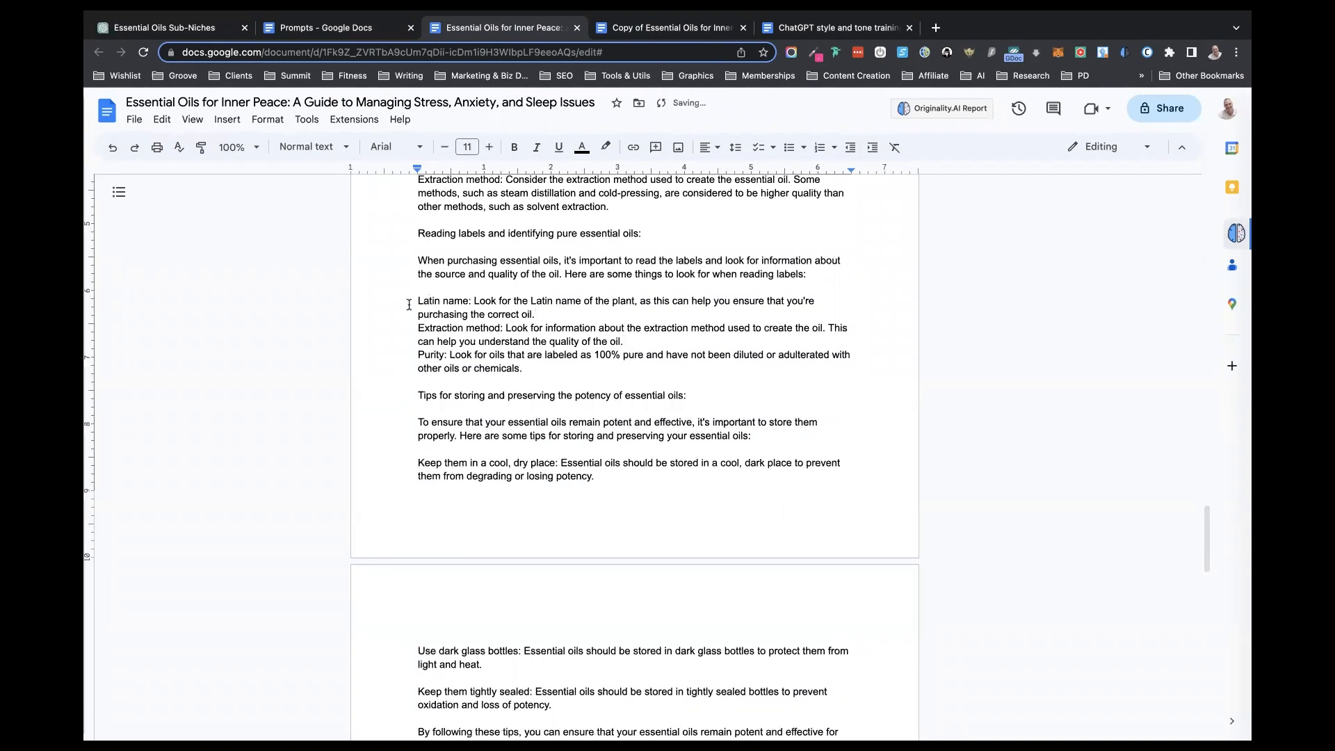
left_click_drag(418, 300, 462, 359)
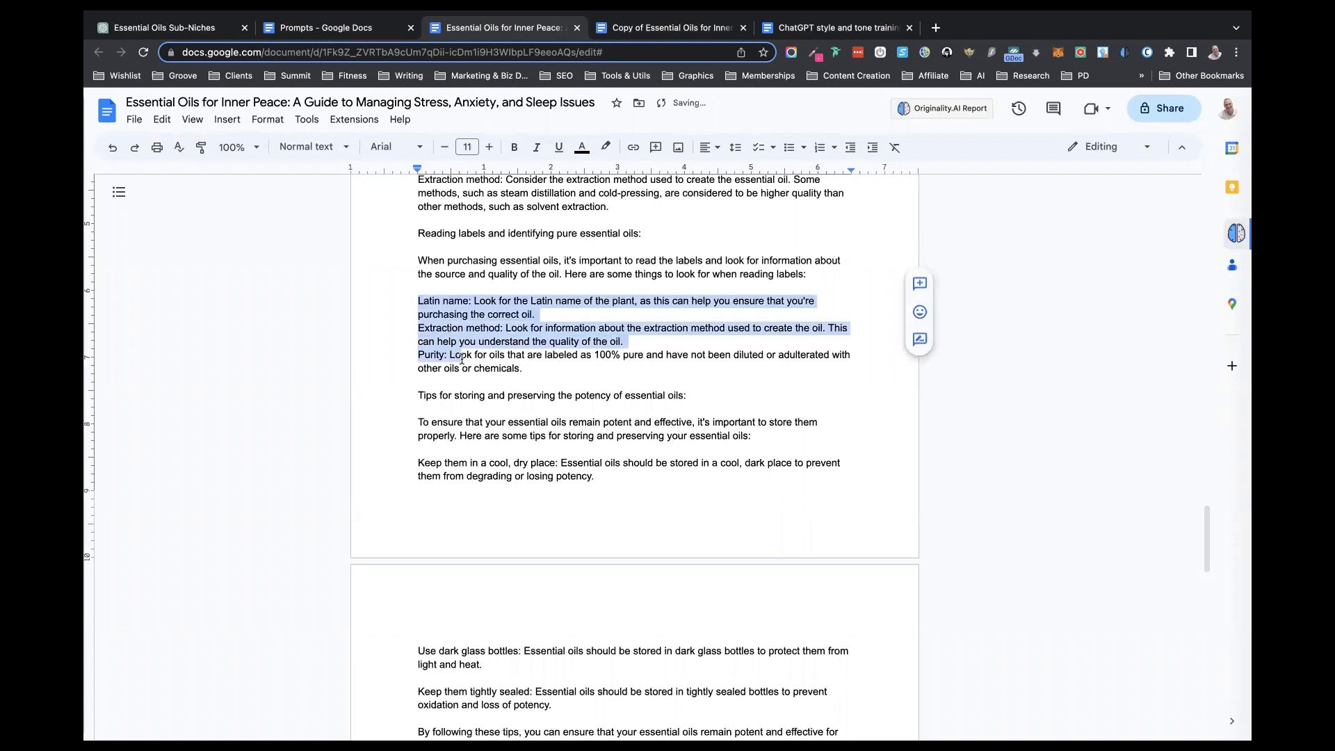
left_click(791, 148)
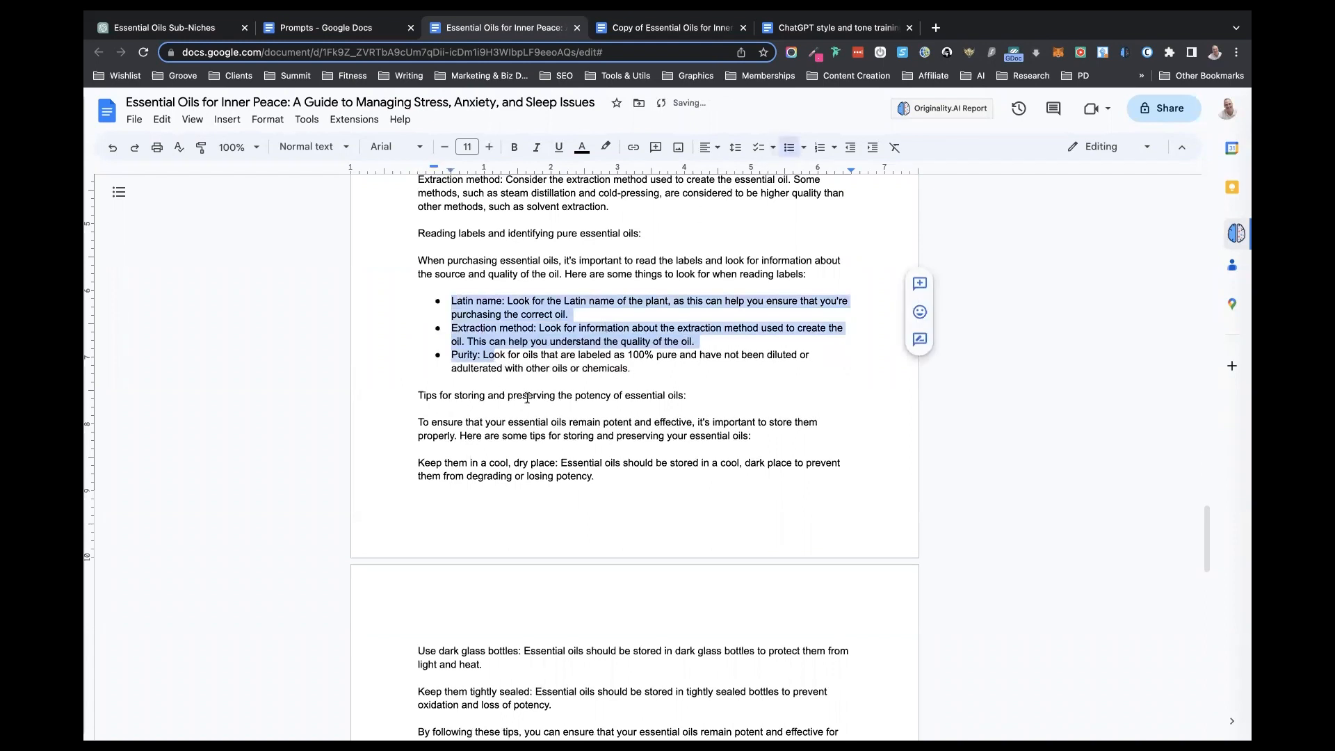
- Remove the blank lines between the three essential oil storage tips and format the tips as a bulleted list
scroll(526, 397, "down", 3)
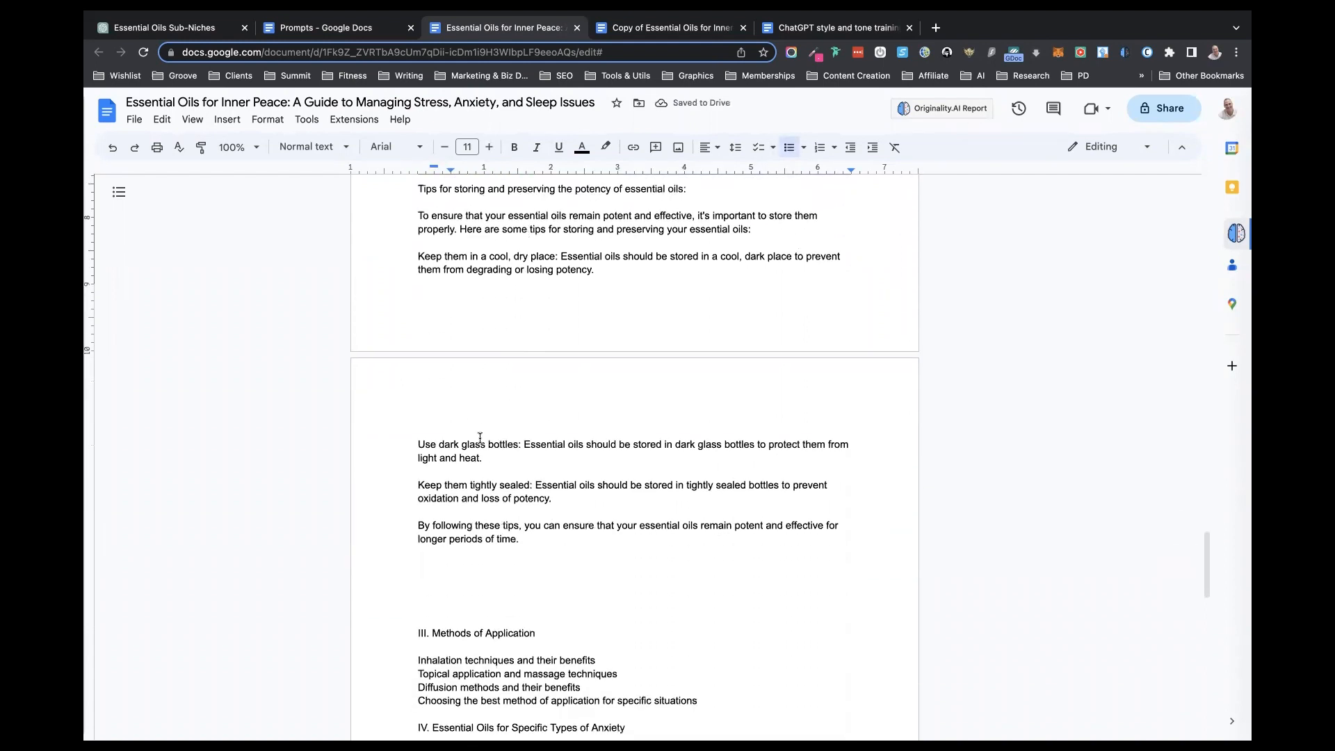
left_click(451, 471)
key("Delete")
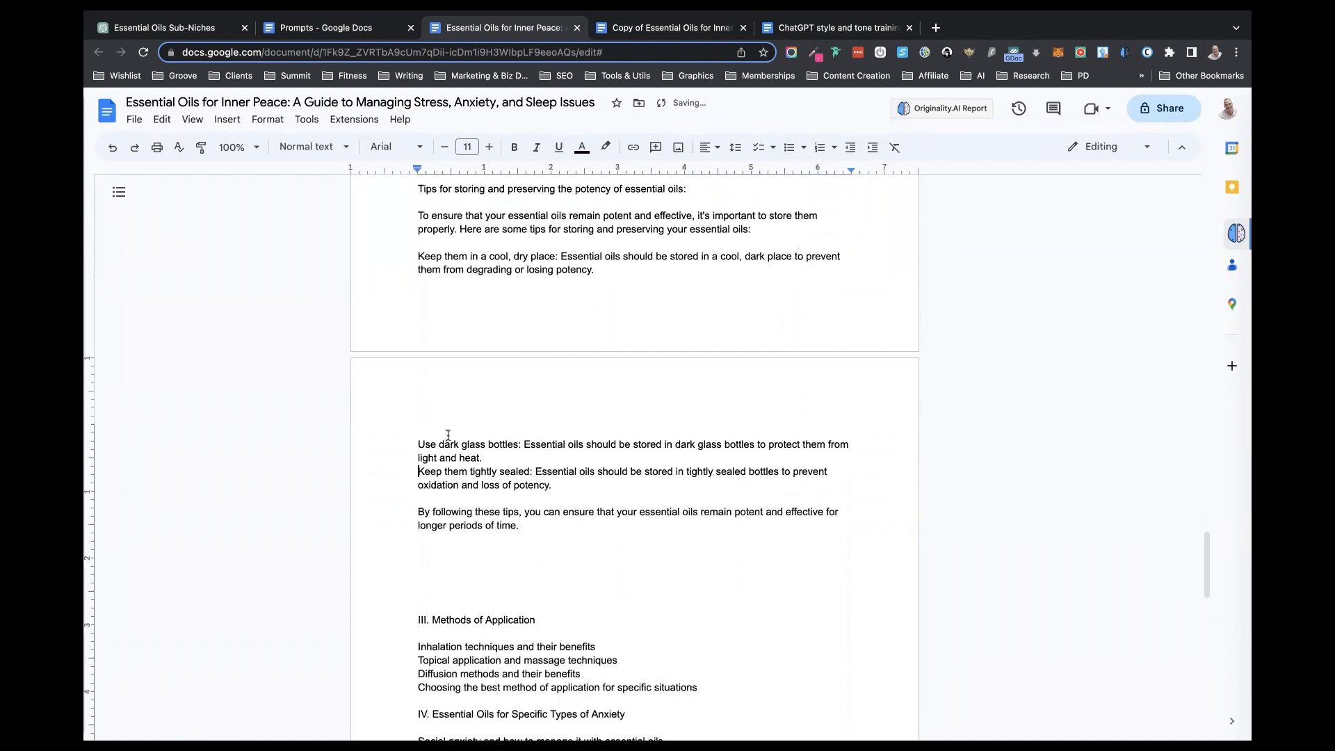
left_click(421, 436)
key("BackSpace")
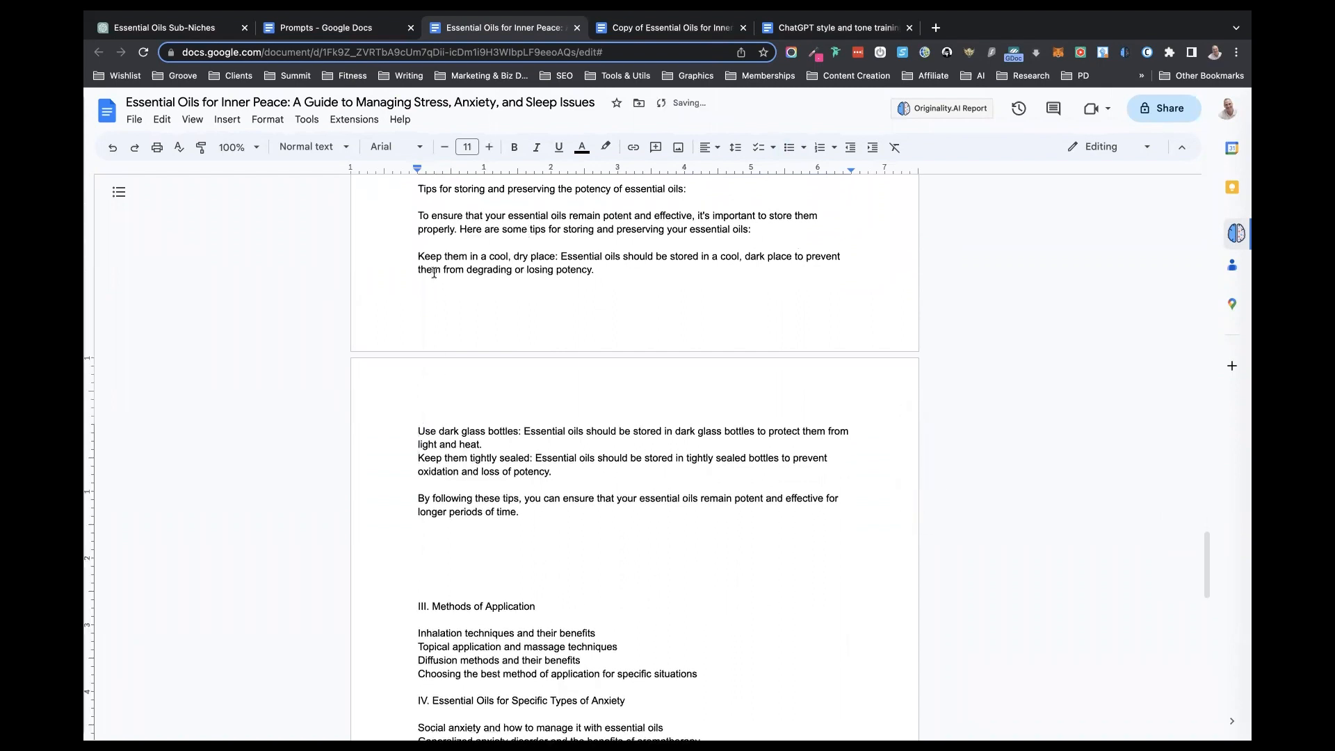
left_click_drag(418, 254, 475, 455)
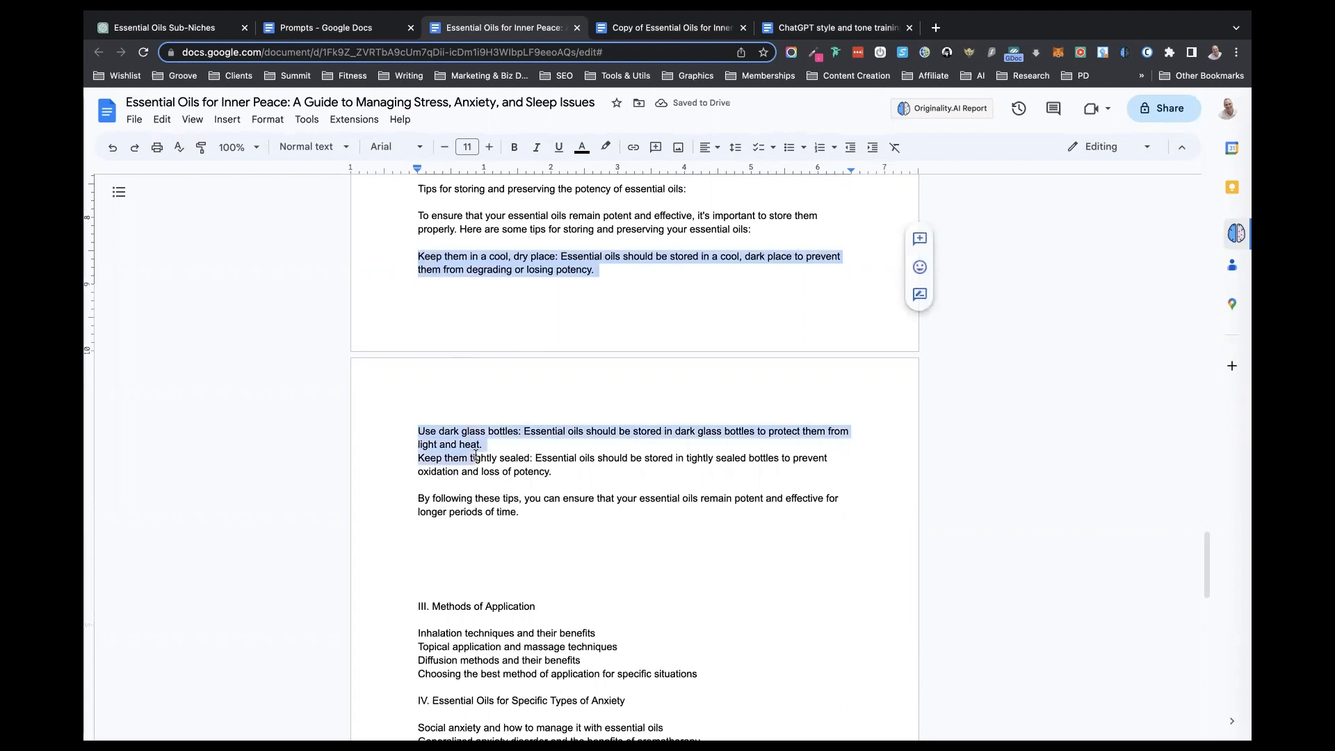
left_click(789, 147)
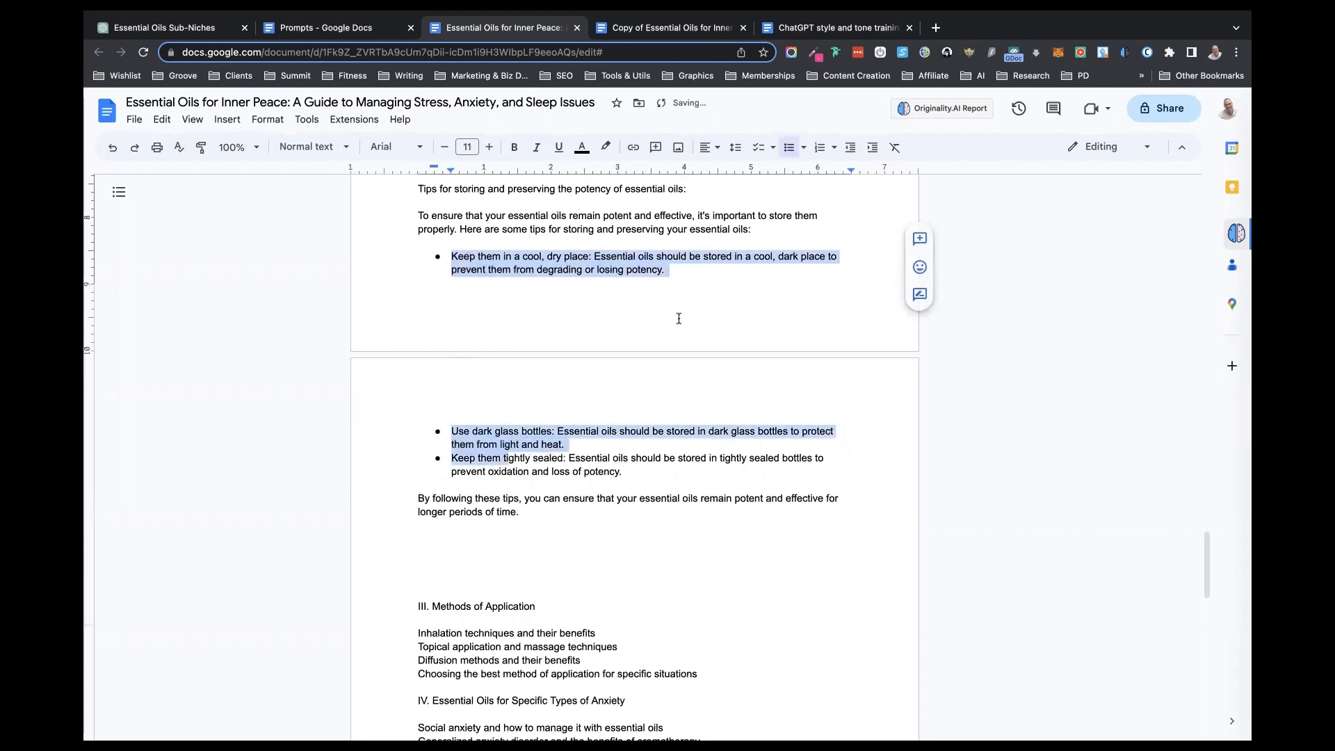
- Remove the blank lines before the "Quality" and "Source" paragraphs and format the text from "Choosing high-quality essential oils" through "Source" as a bulleted list
scroll(679, 318, "up", 4)
scroll(678, 317, "up", 3)
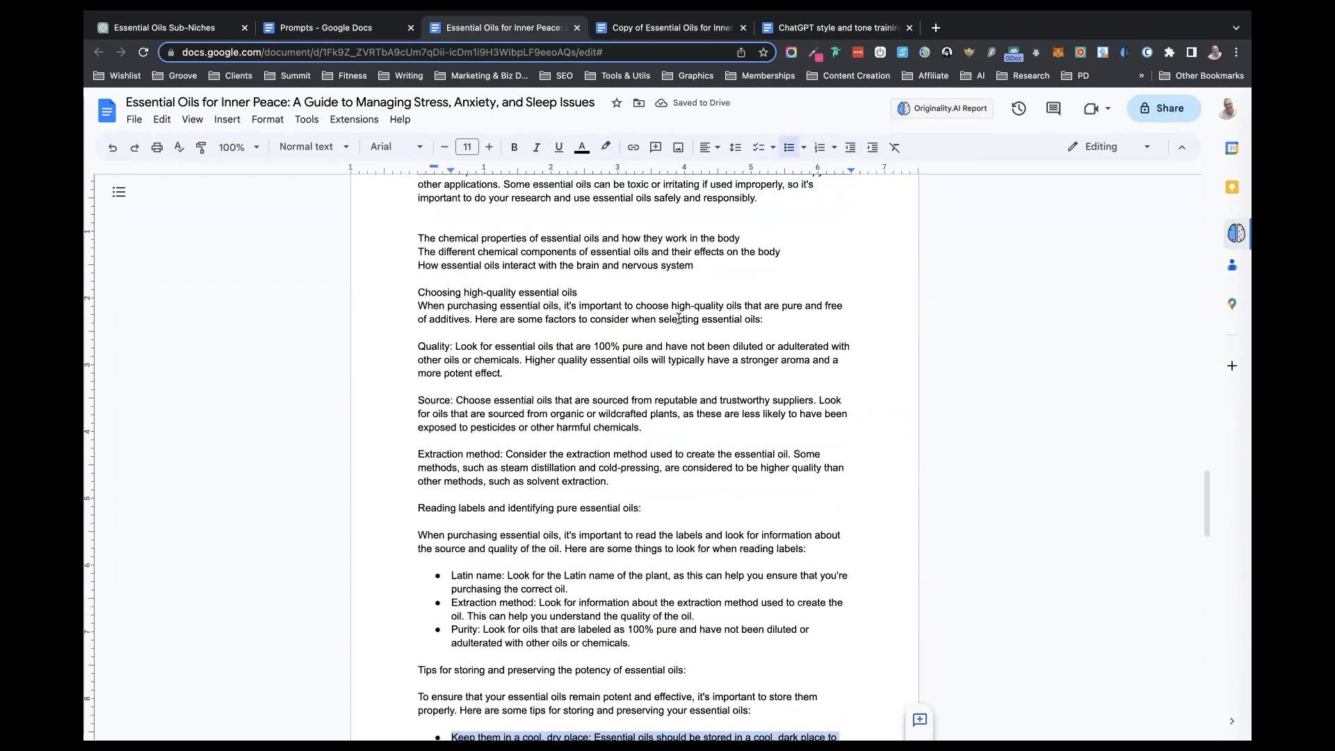
scroll(490, 368, "up", 1)
left_click(453, 400)
key("Delete")
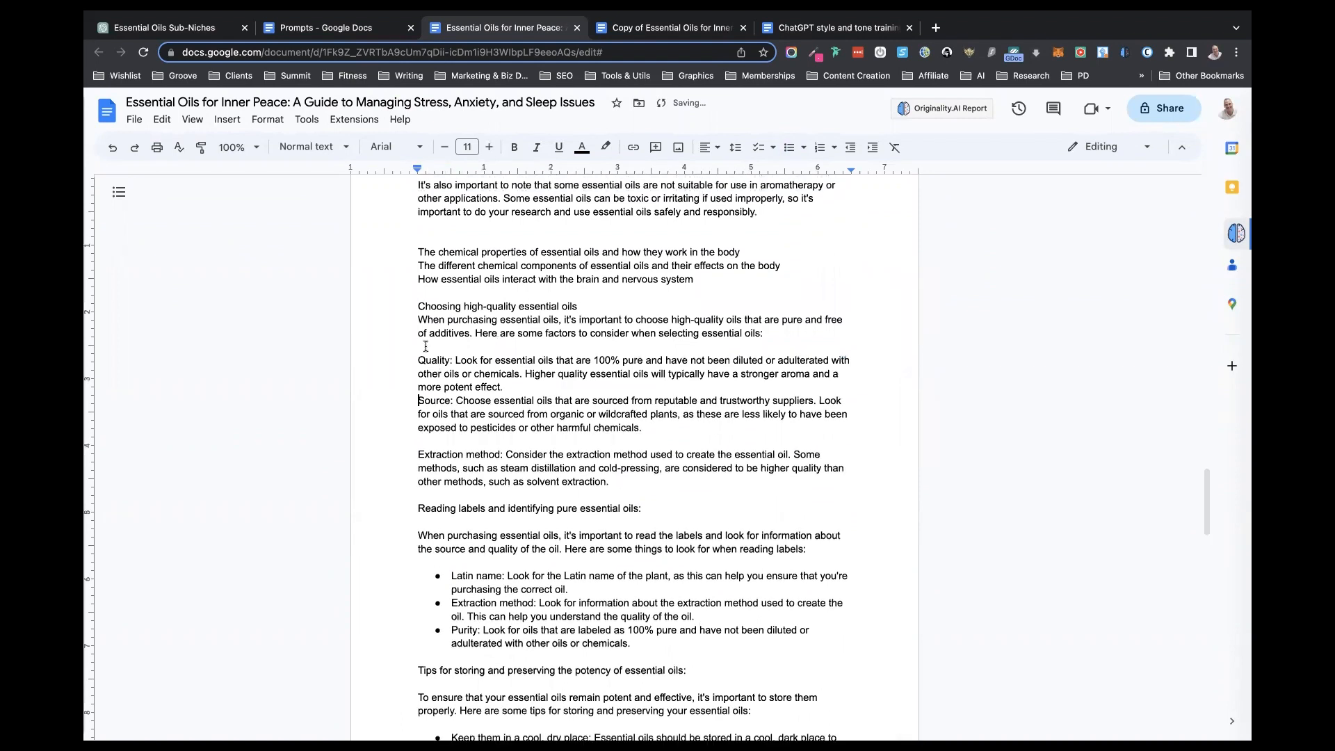
left_click(423, 345)
key("Delete")
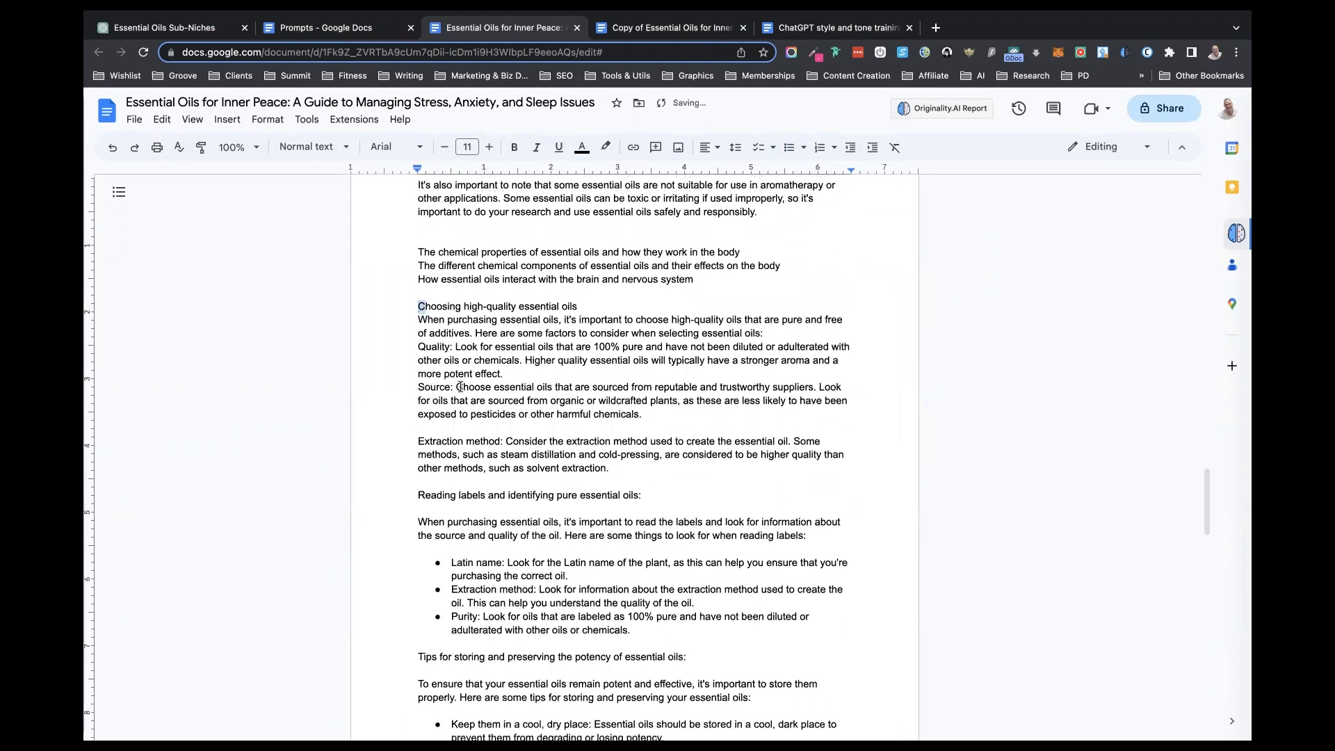
left_click_drag(419, 306, 456, 386)
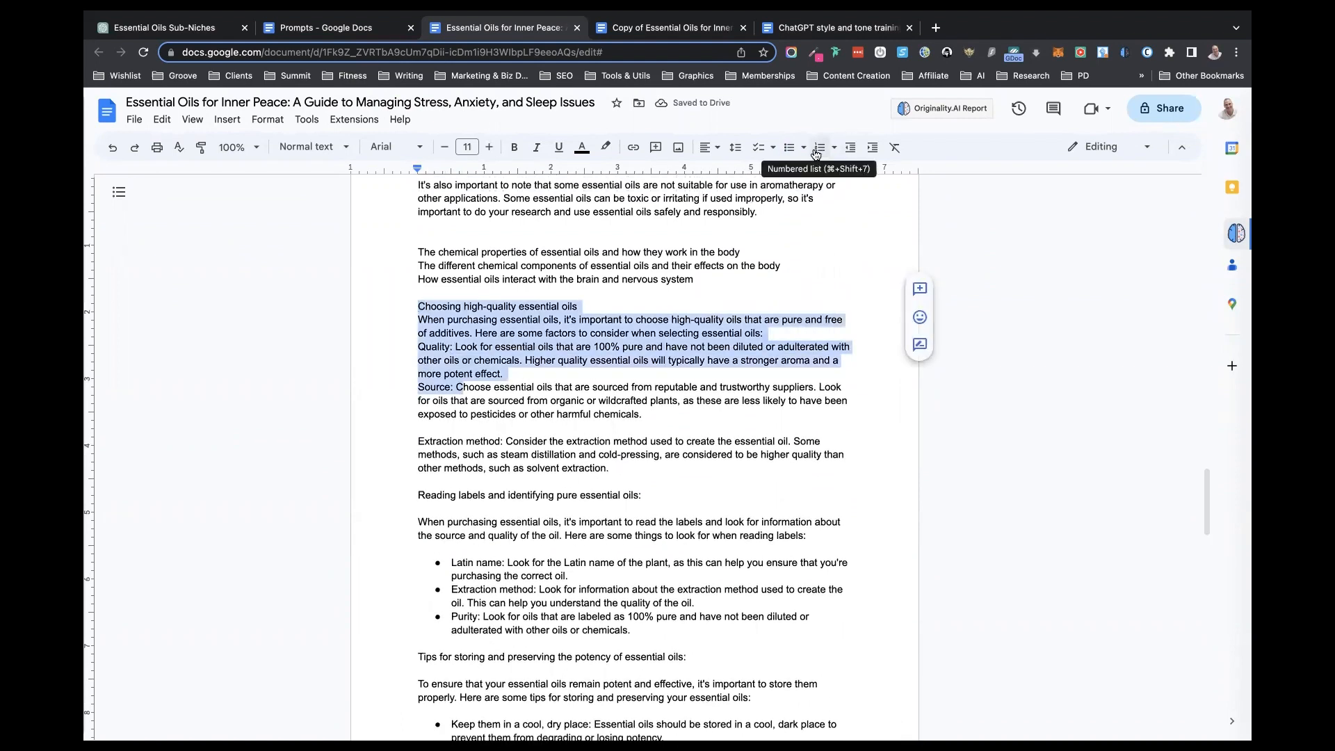
left_click(789, 147)
left_click(583, 394)
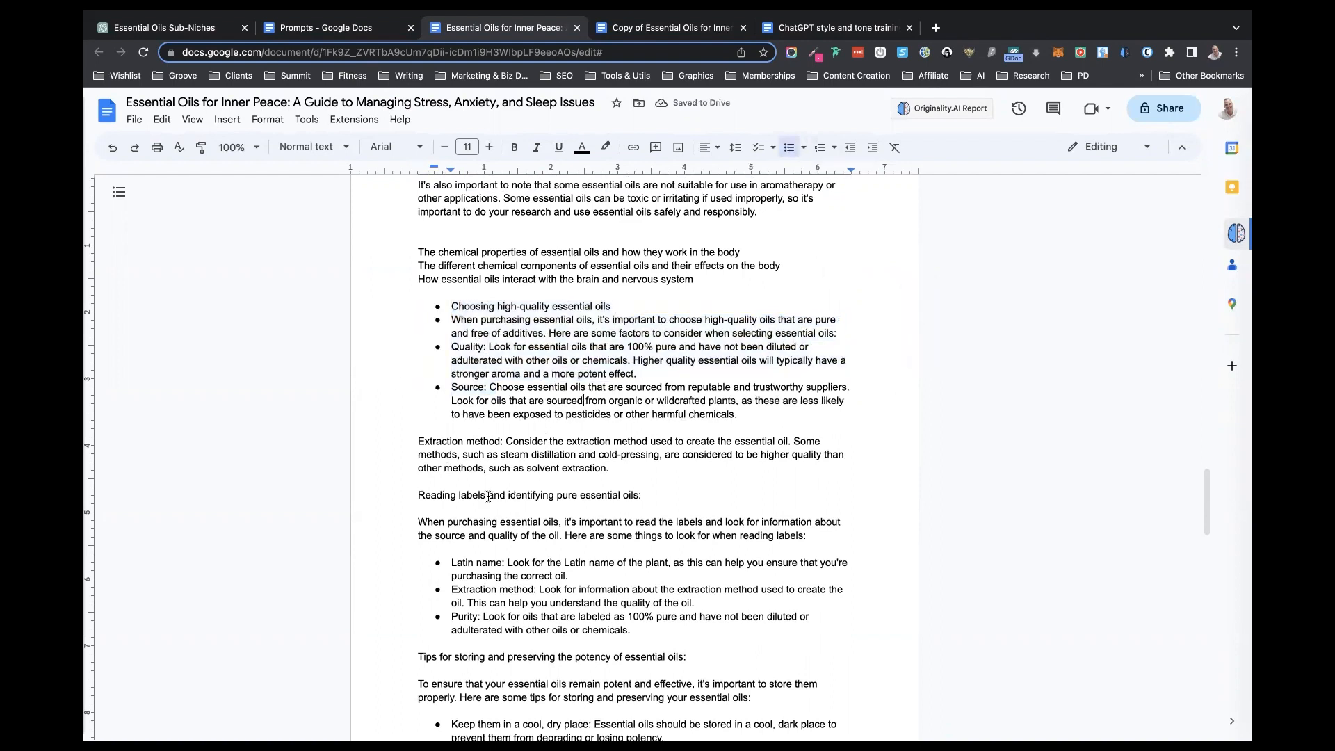
- Review the Chapter II text in the book document, from the extraction methods to the storage tips
scroll(489, 496, "down", 1)
scroll(488, 496, "down", 10)
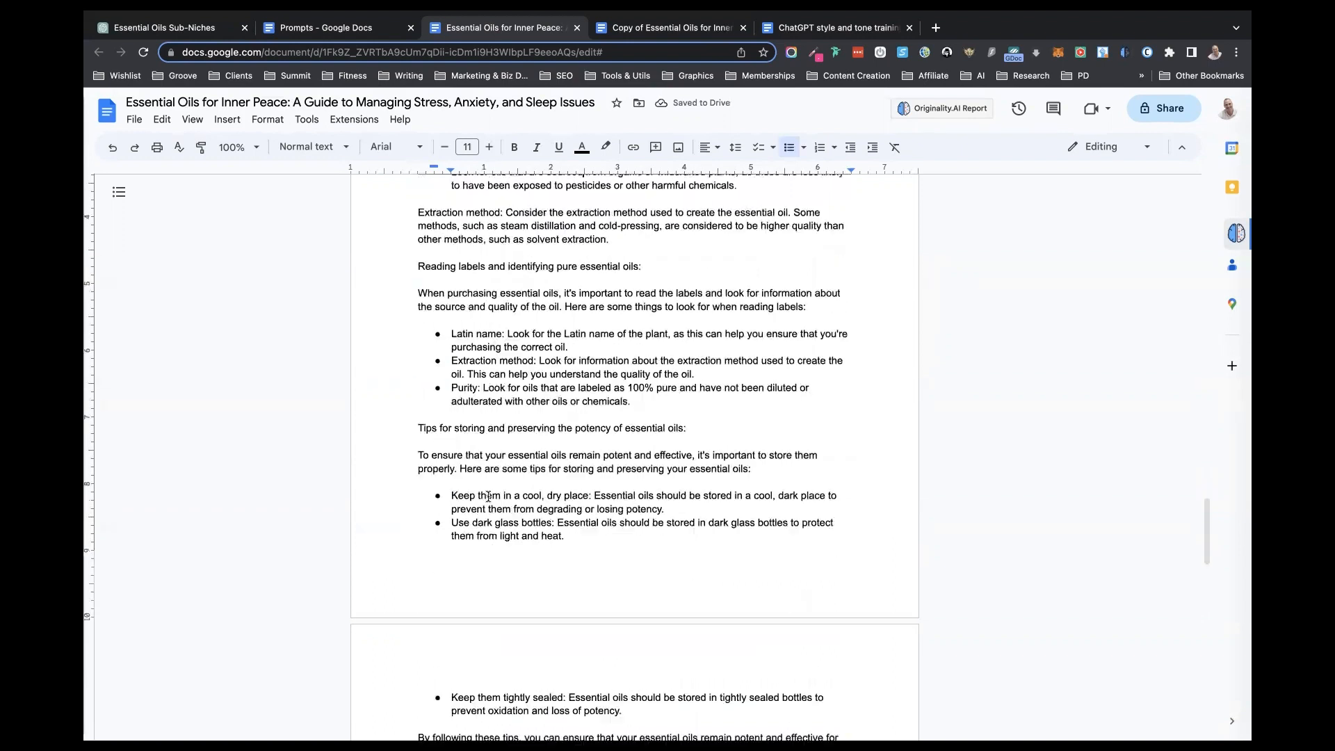
scroll(488, 496, "up", 5)
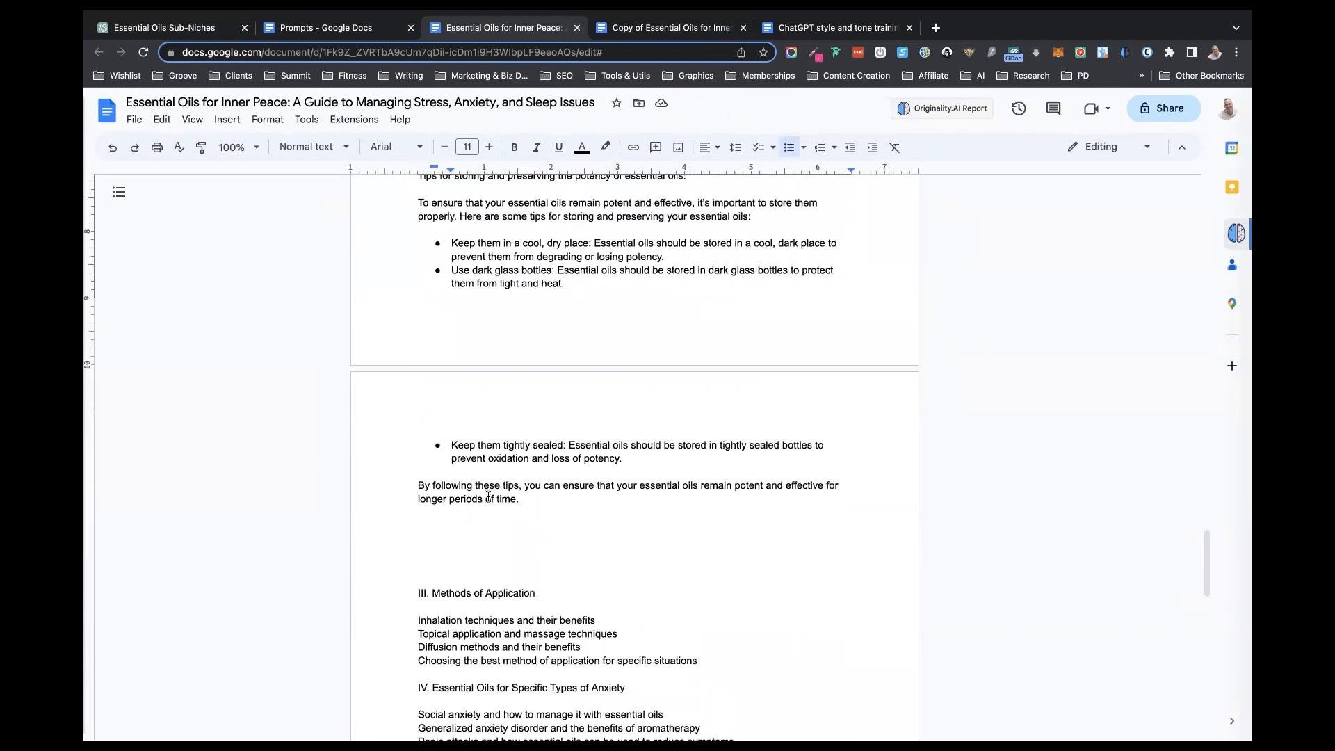
scroll(488, 497, "up", 20)
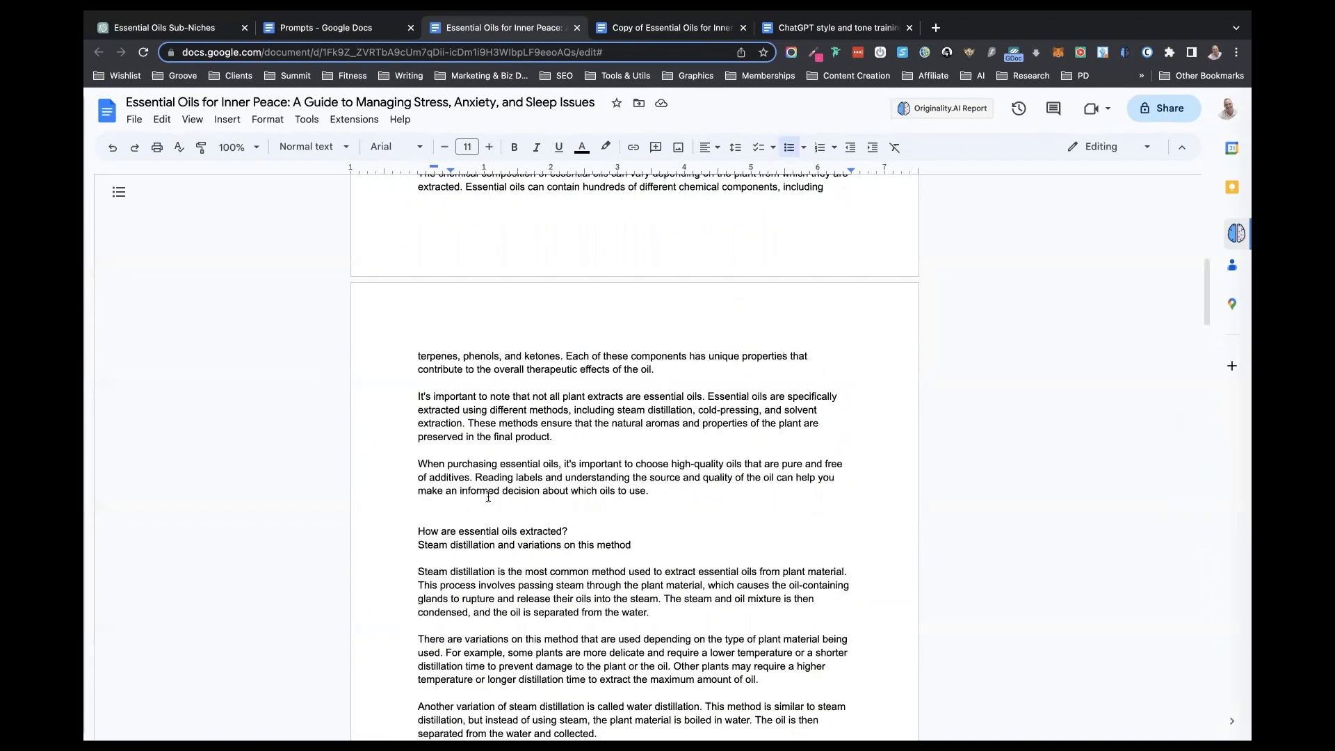
scroll(488, 497, "down", 5)
scroll(488, 496, "down", 15)
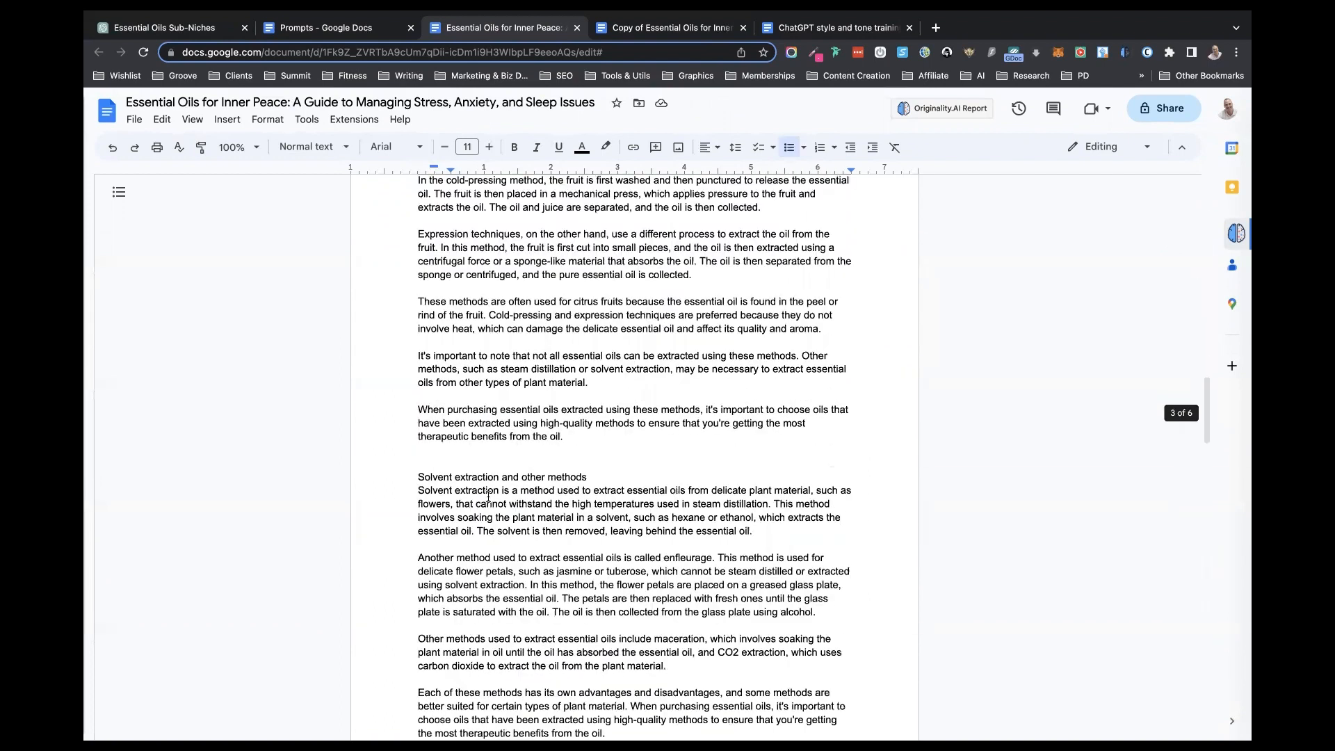
scroll(488, 496, "down", 8)
scroll(488, 496, "down", 12)
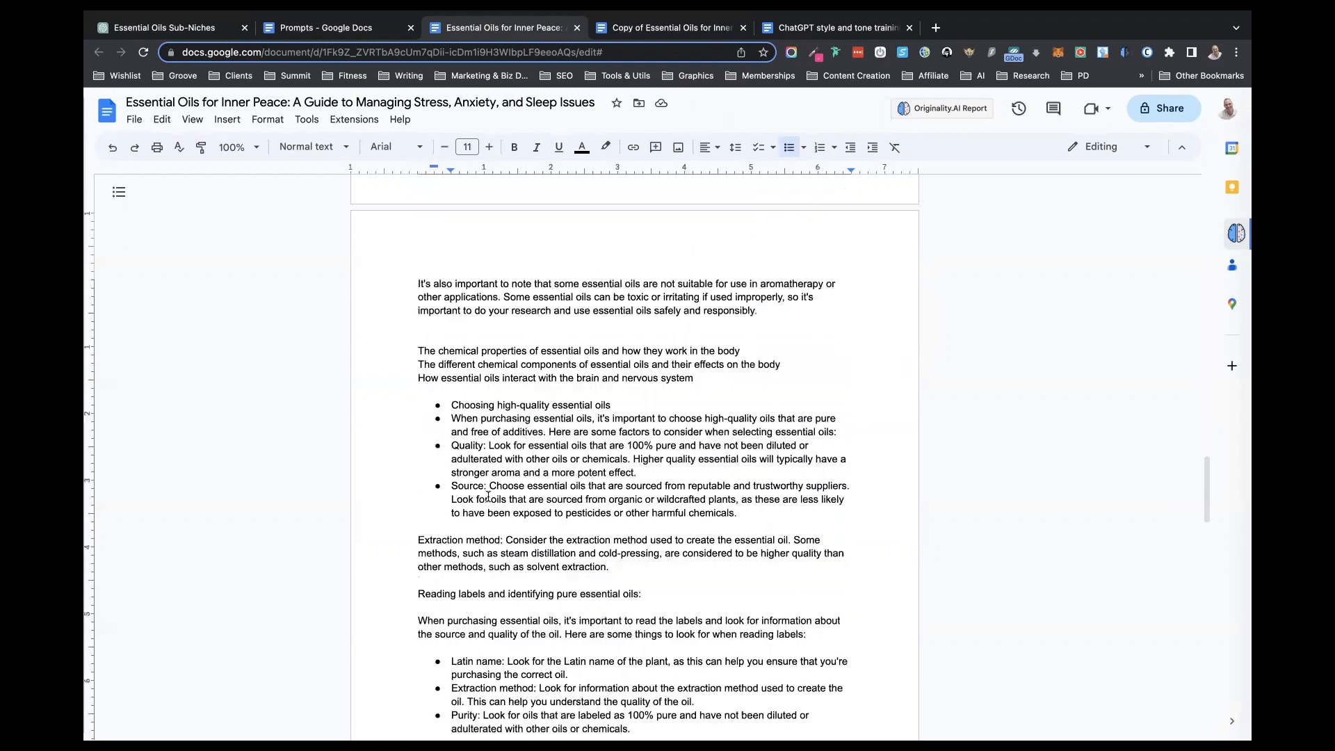
scroll(488, 496, "up", 2)
scroll(488, 496, "down", 2)
scroll(488, 494, "up", 2)
scroll(488, 494, "down", 1)
scroll(488, 494, "up", 12)
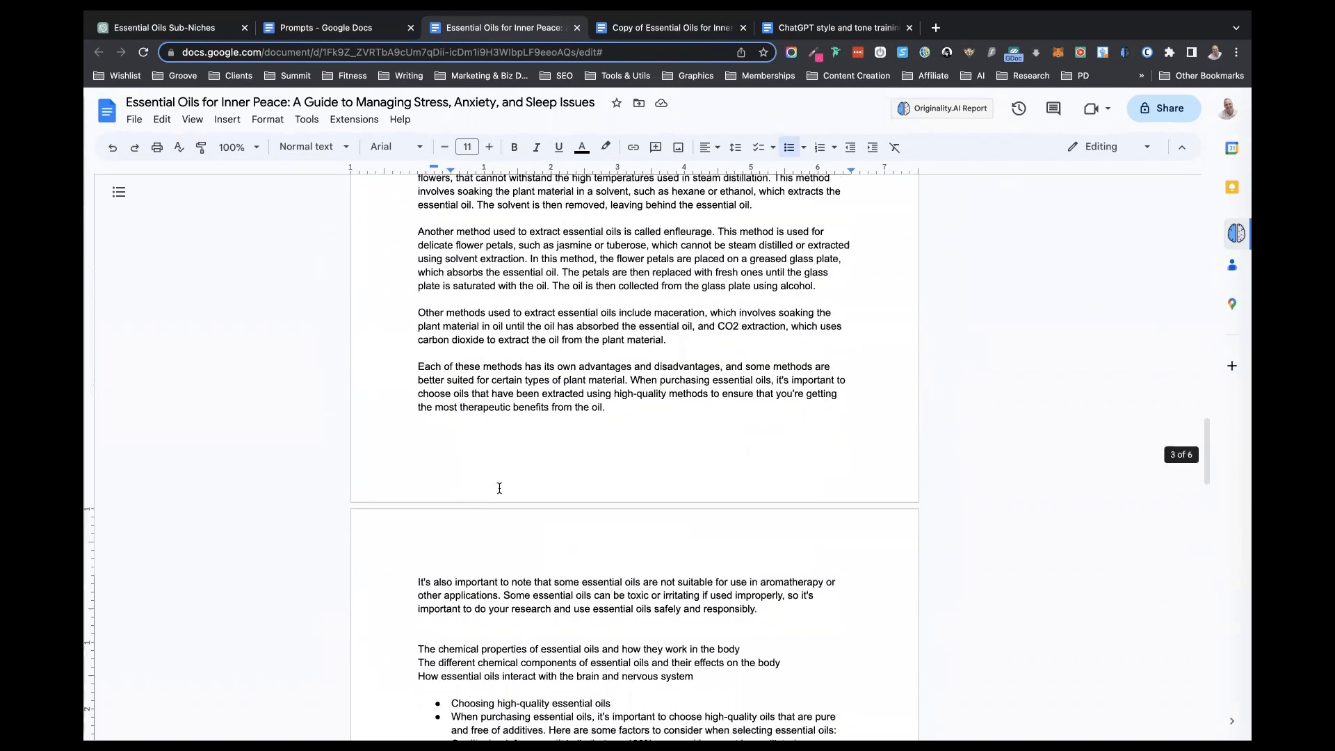
scroll(488, 494, "up", 1)
- Check the book document's word count and turn on displaying the word count while typing
left_click(306, 119)
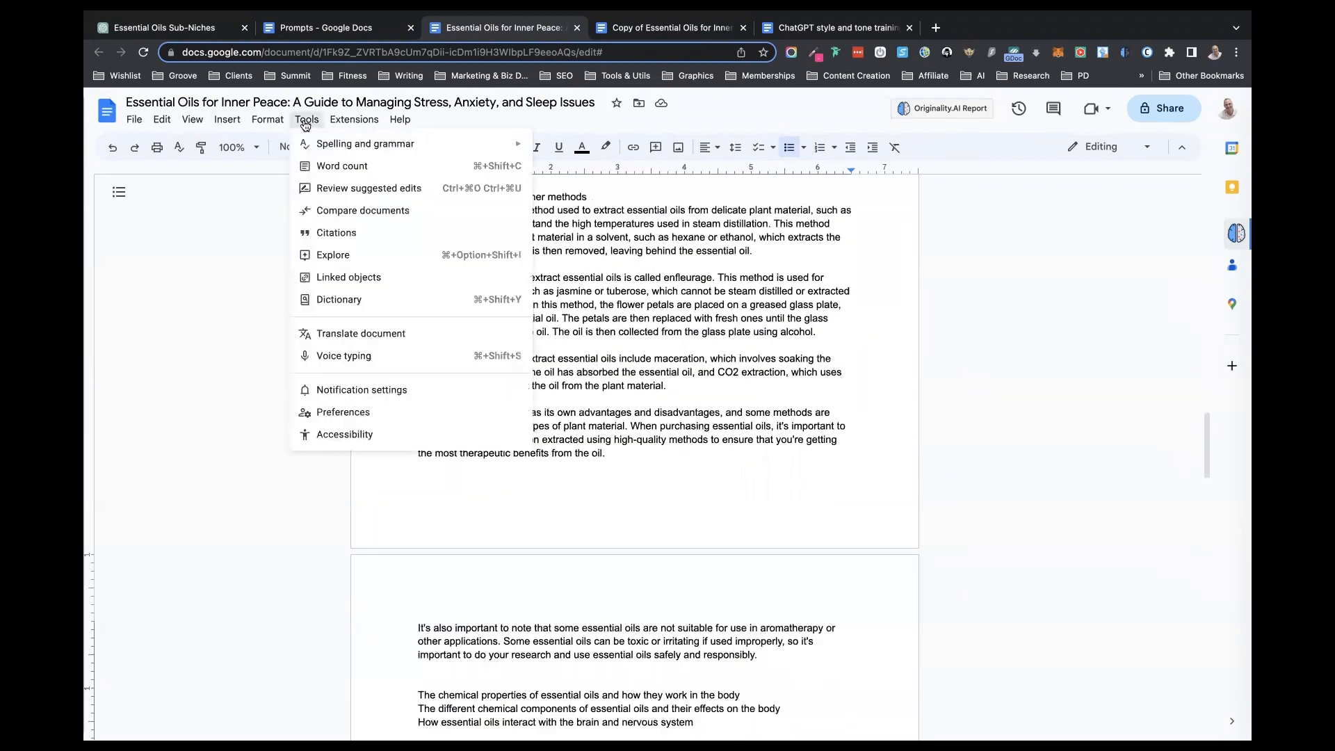
left_click(333, 170)
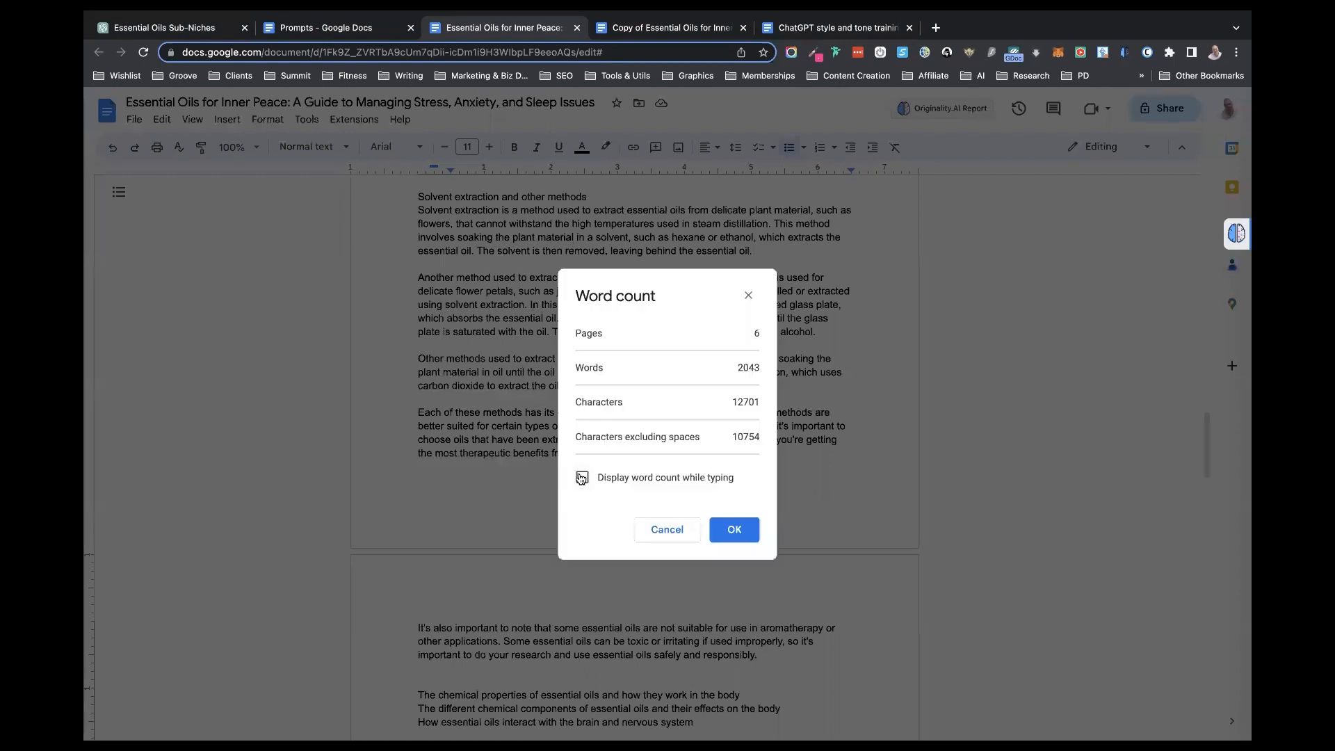
left_click(581, 479)
left_click(725, 530)
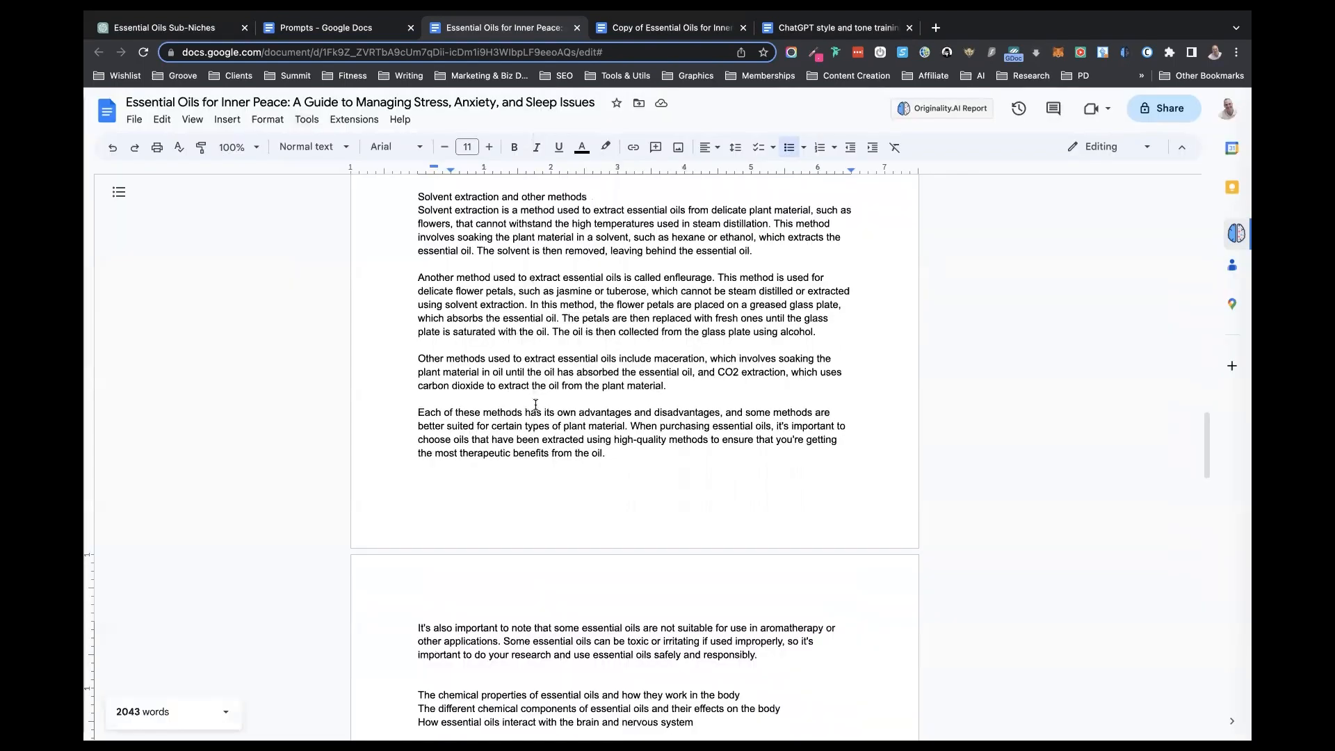
scroll(548, 402, "up", 6)
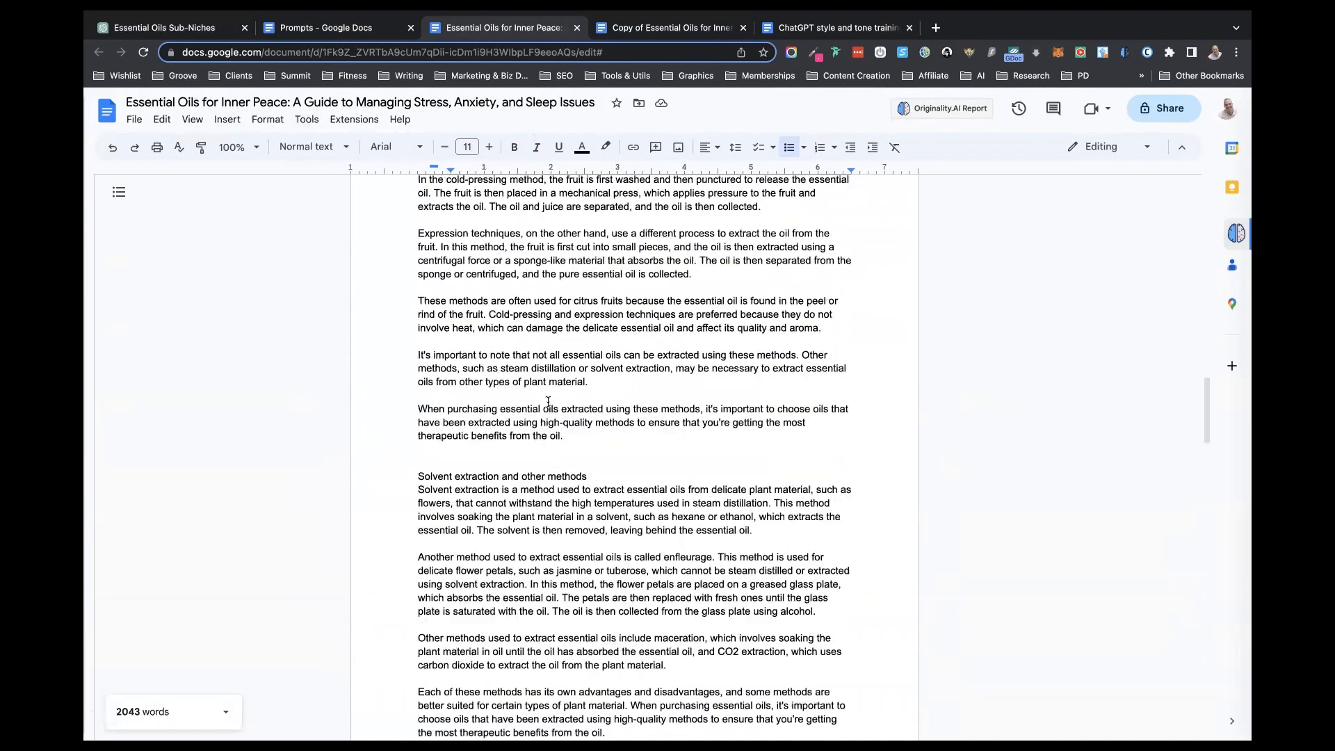
scroll(547, 402, "down", 10)
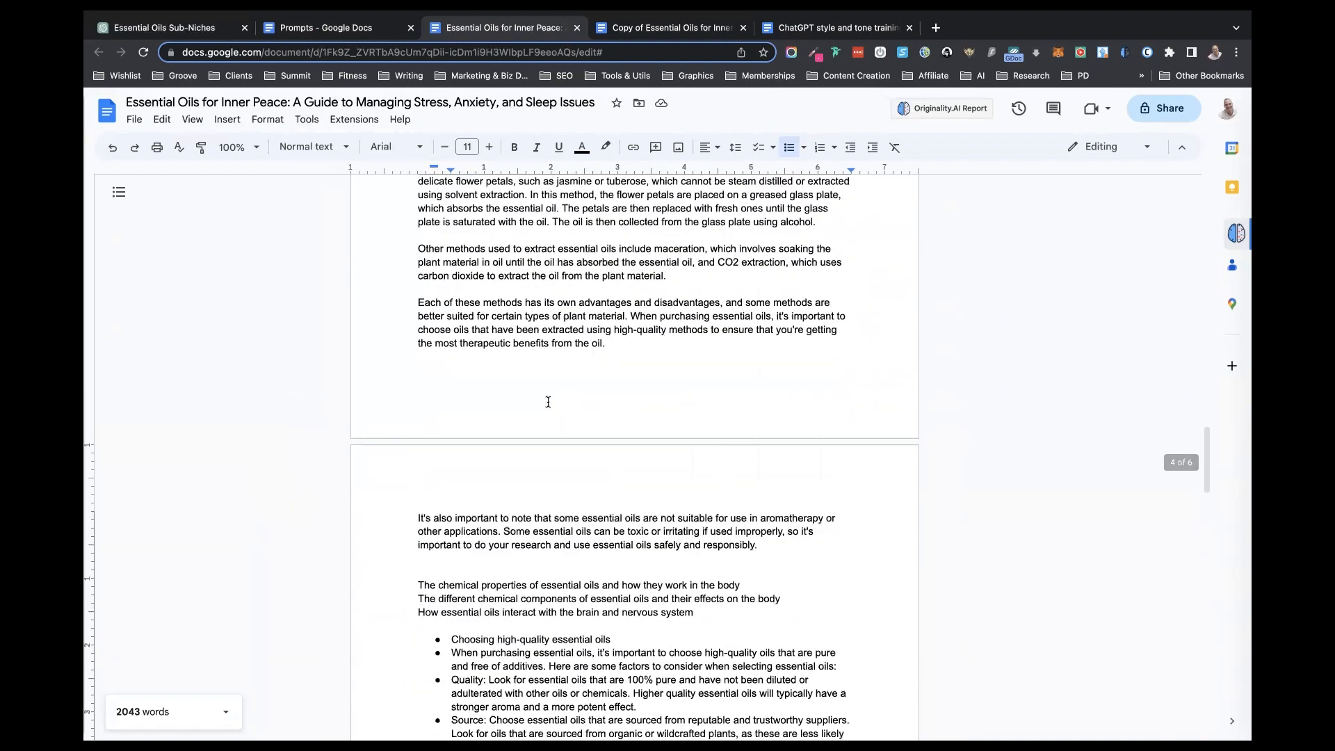
scroll(548, 402, "down", 6)
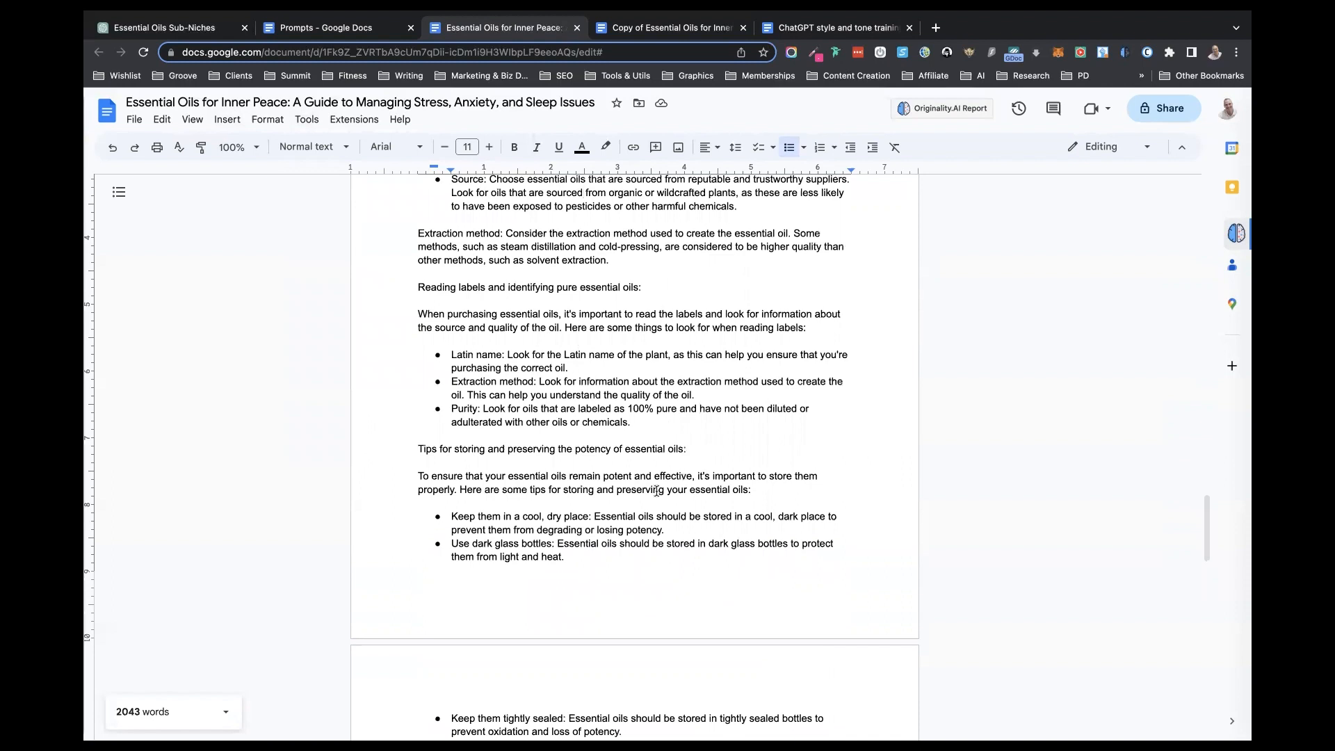
scroll(543, 449, "down", 6)
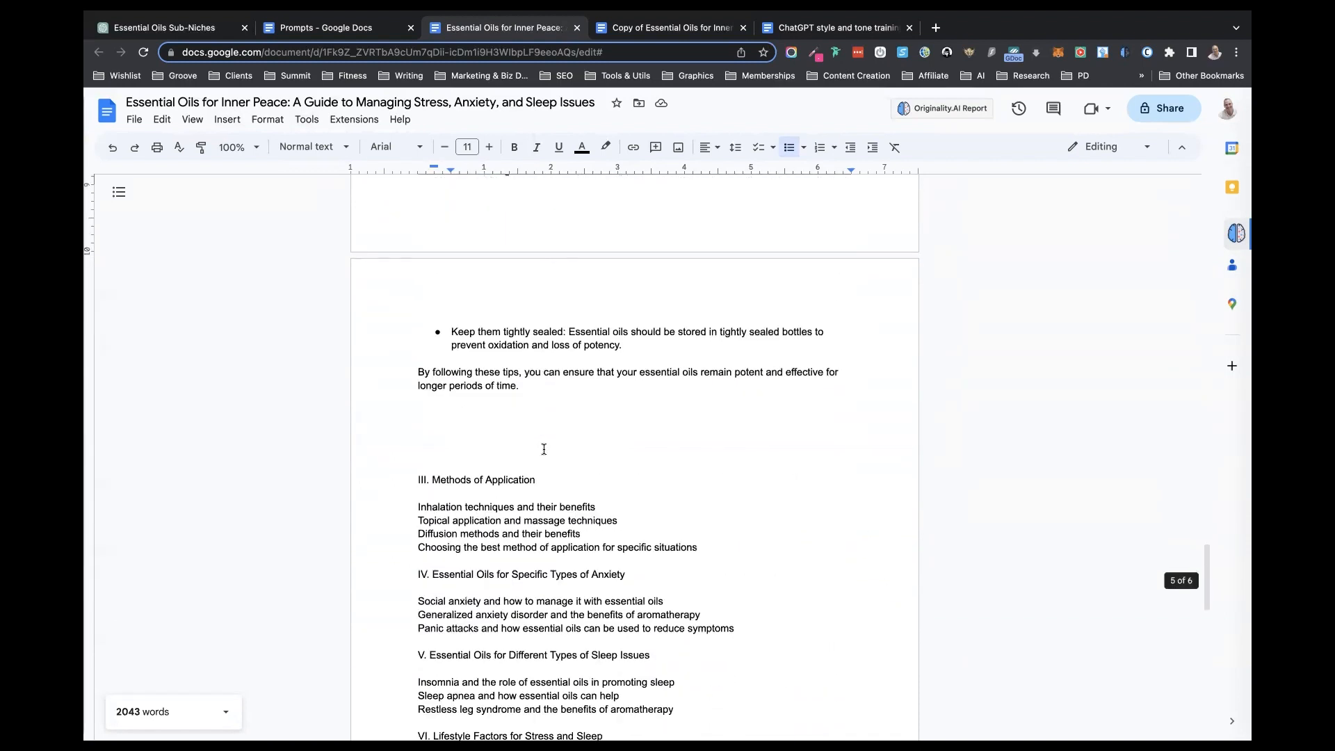
scroll(587, 336, "up", 8)
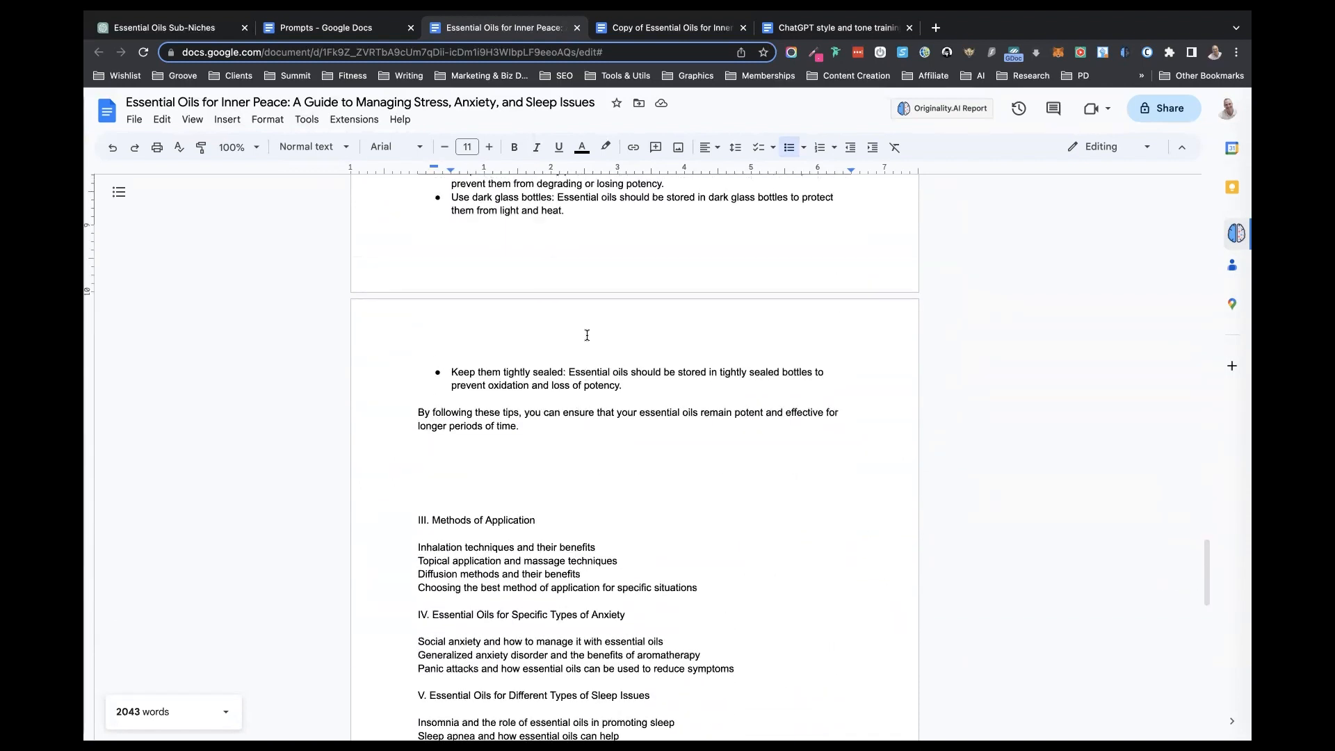
scroll(587, 336, "up", 15)
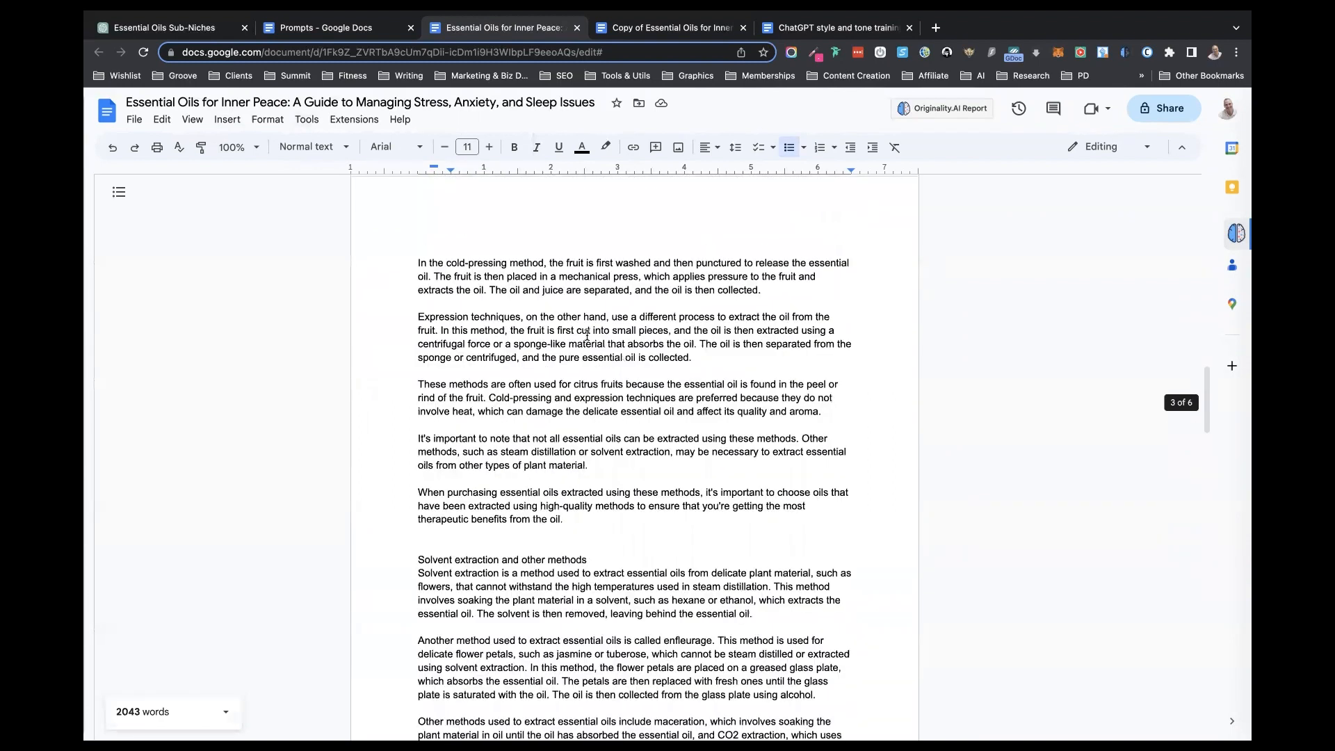
- Switch to ChatGPT and send a prompt asking it to write a short introduction to chapter II in the style of the author, by first name
left_click(165, 27)
left_click(510, 698)
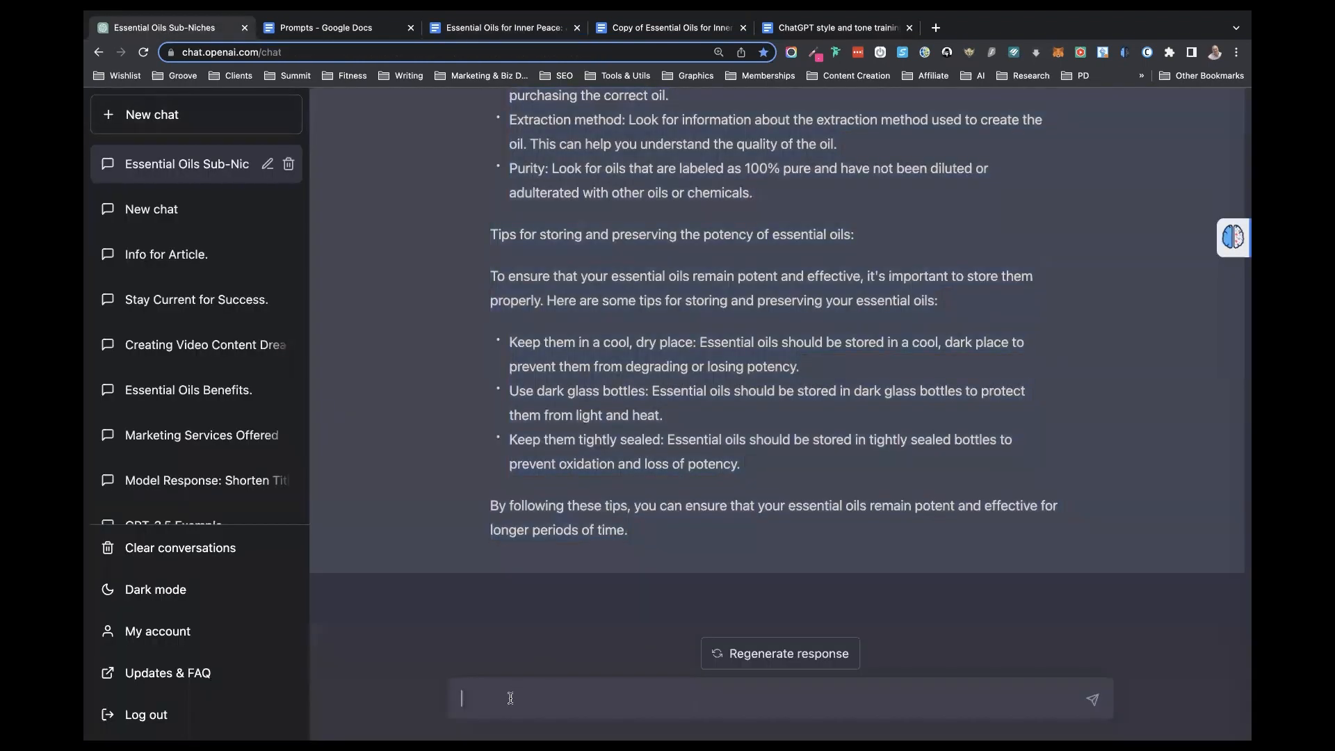
type("write a shoer")
type(" introduction to chpt")
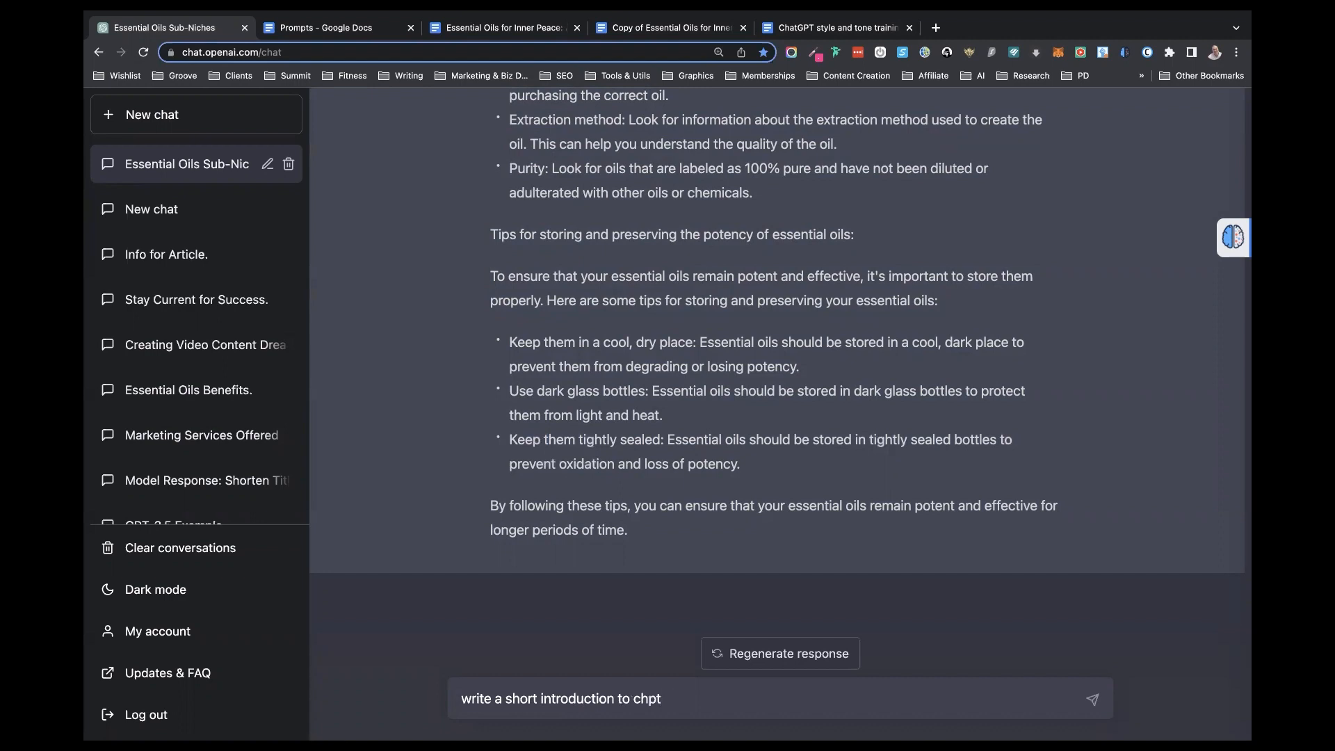
key("BackSpace")
key("BackSpace")
type("apter II in the style of")
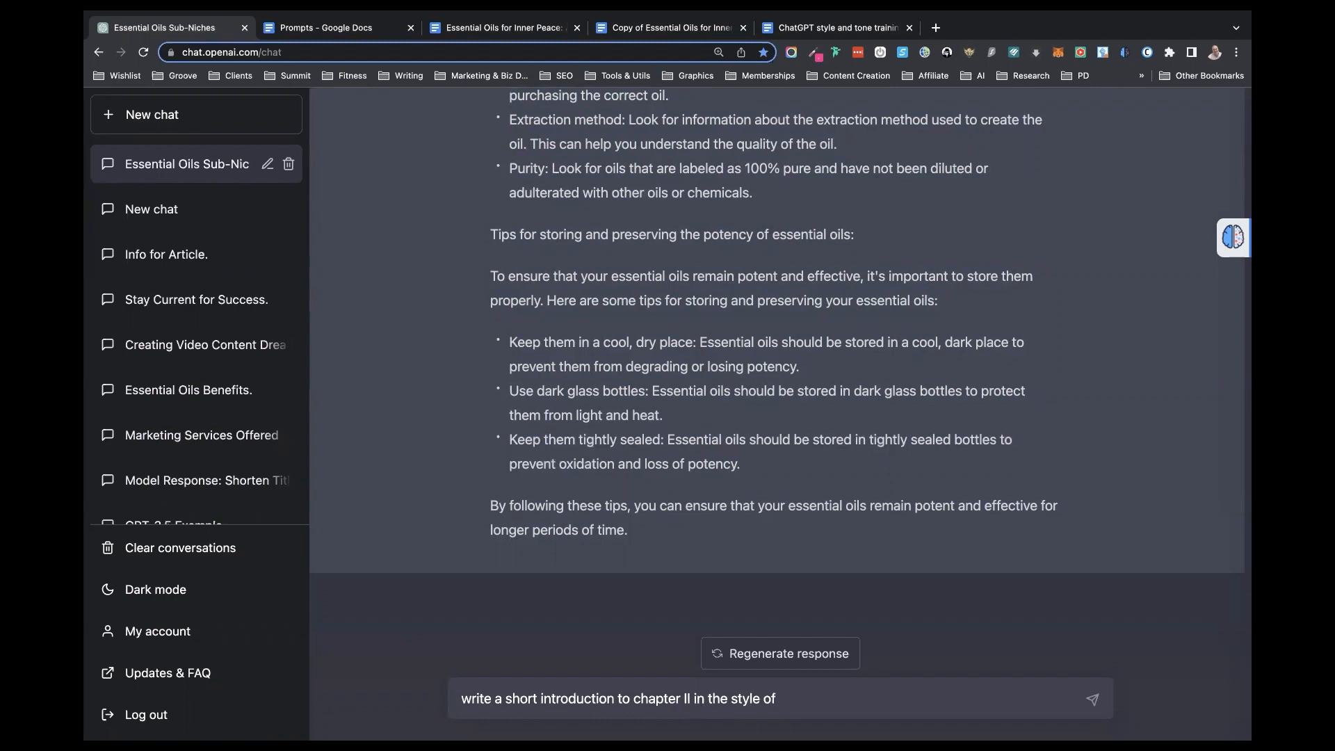
type(" Tim")
key("Return")
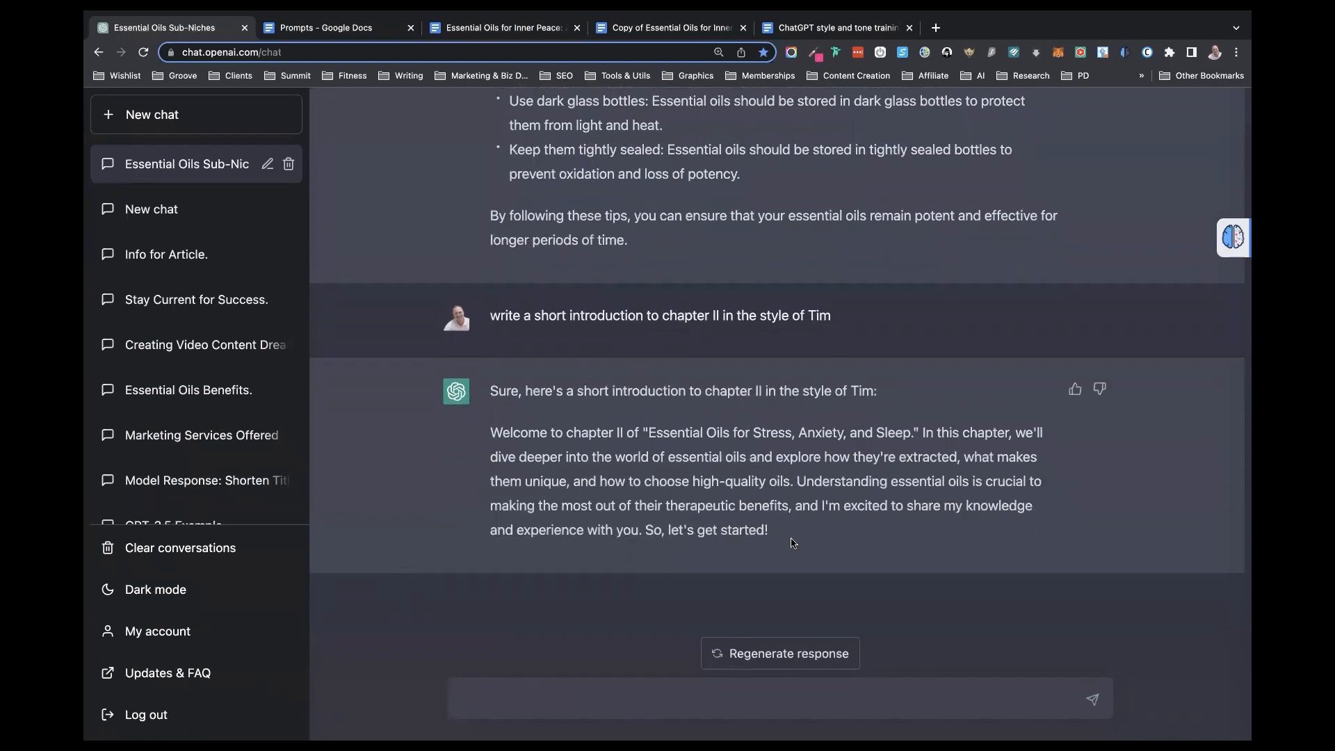
- Copy ChatGPT's introduction paragraph, without its opening line, into the book document below the heading "II. Understanding Essential Oils"
left_click_drag(788, 537, 489, 439)
key("super+c")
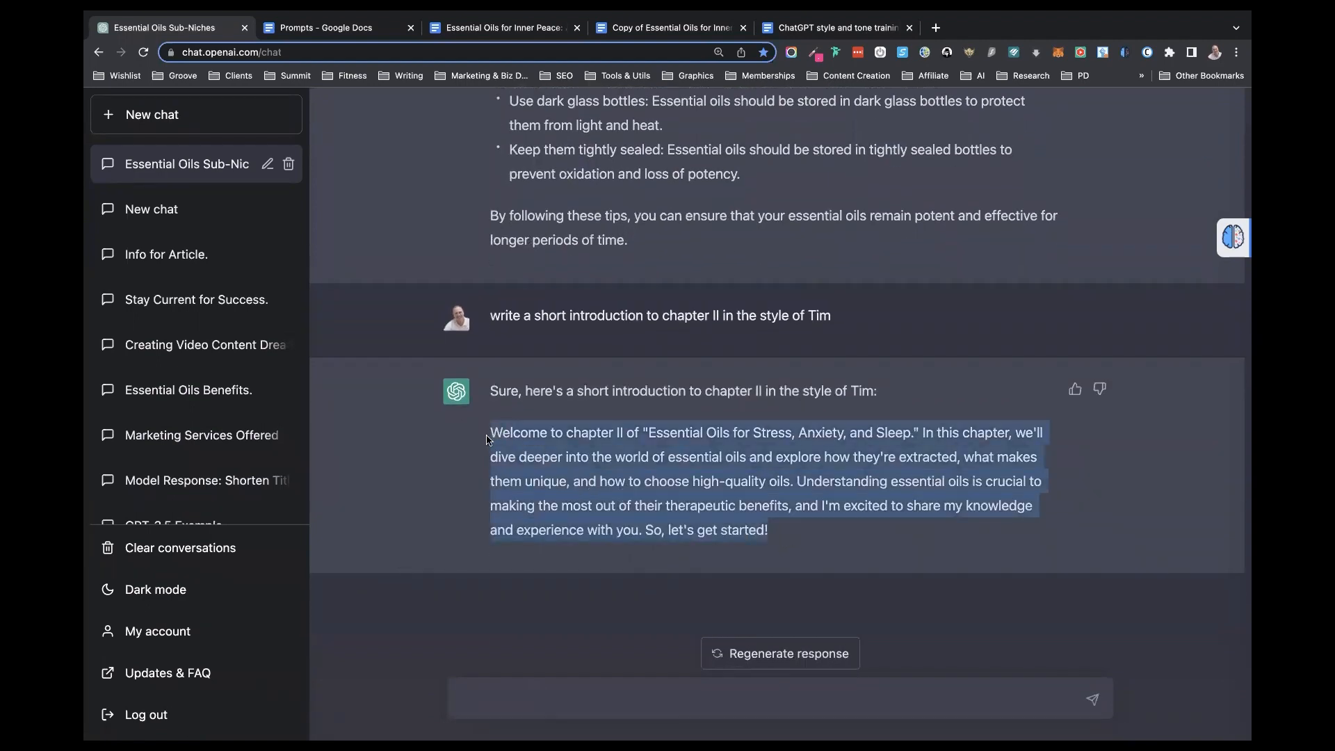
left_click(530, 31)
scroll(556, 276, "up", 15)
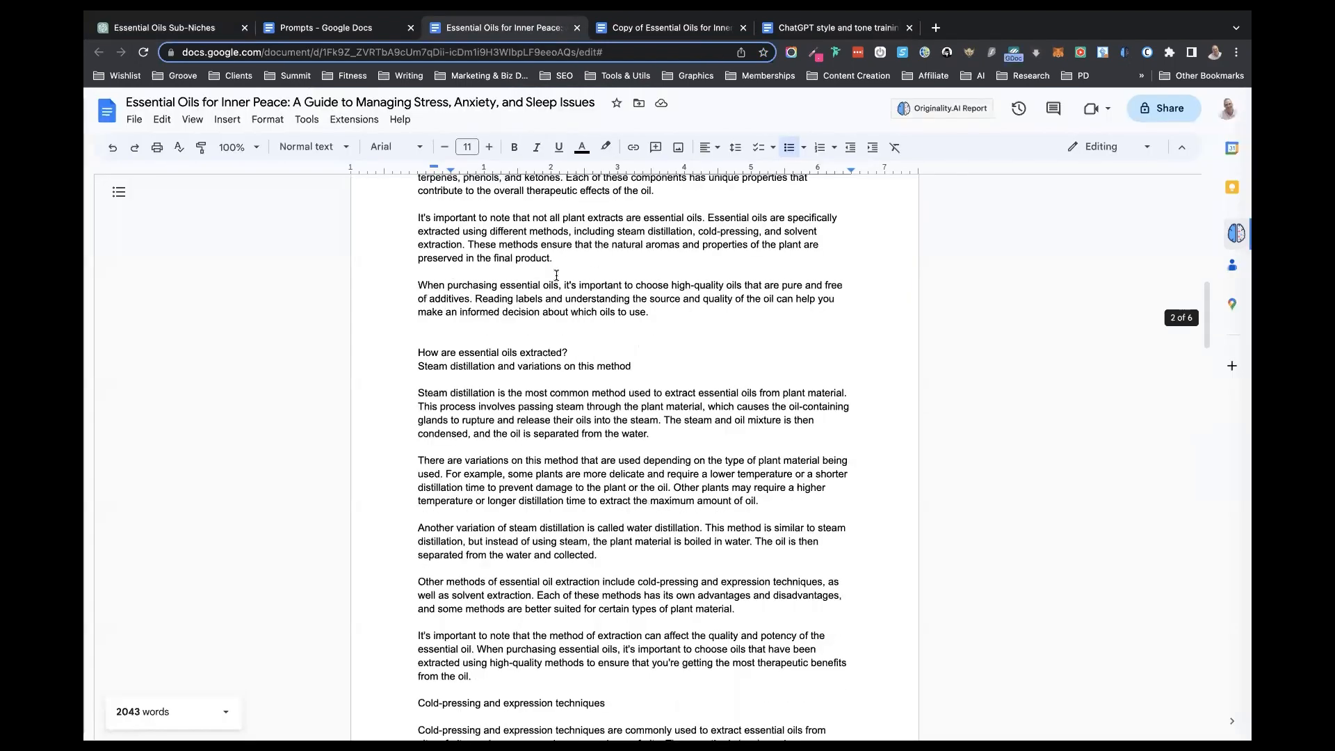
scroll(556, 275, "up", 10)
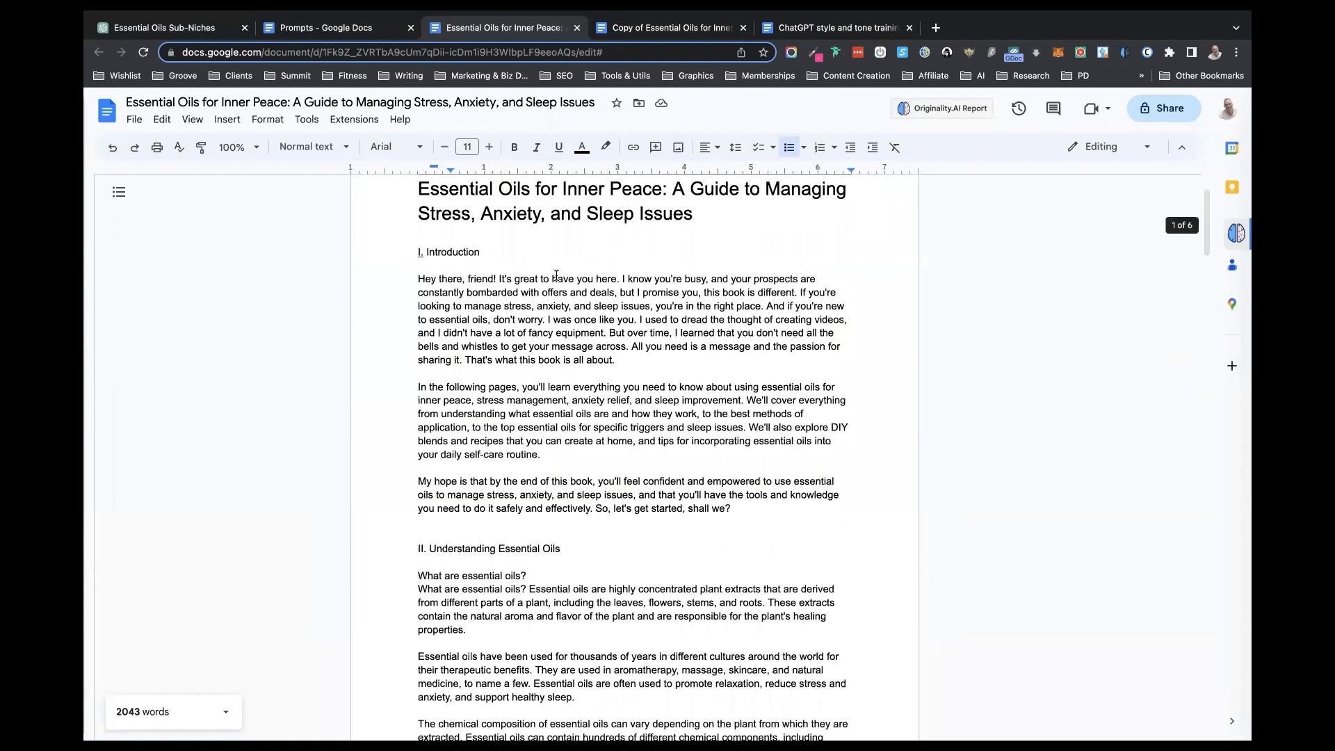
scroll(556, 275, "down", 3)
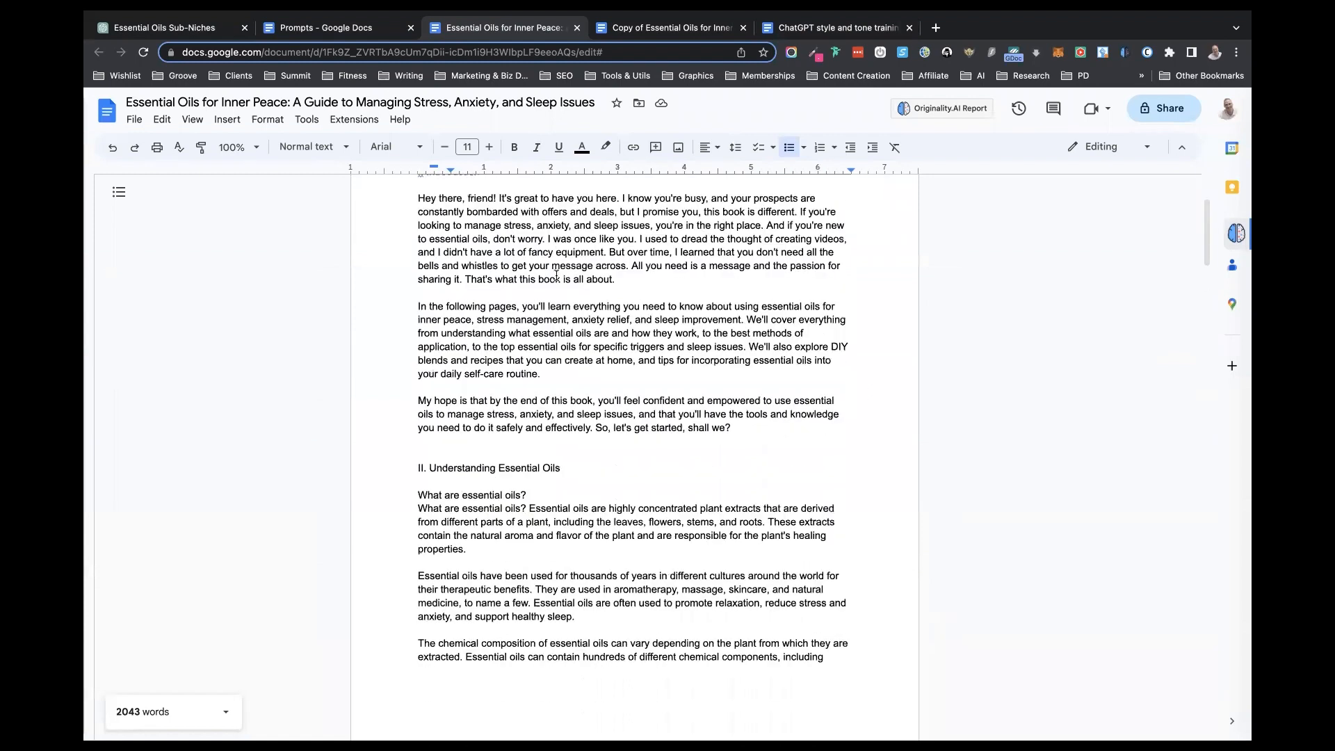
left_click(562, 465)
key("Return")
key("Return")
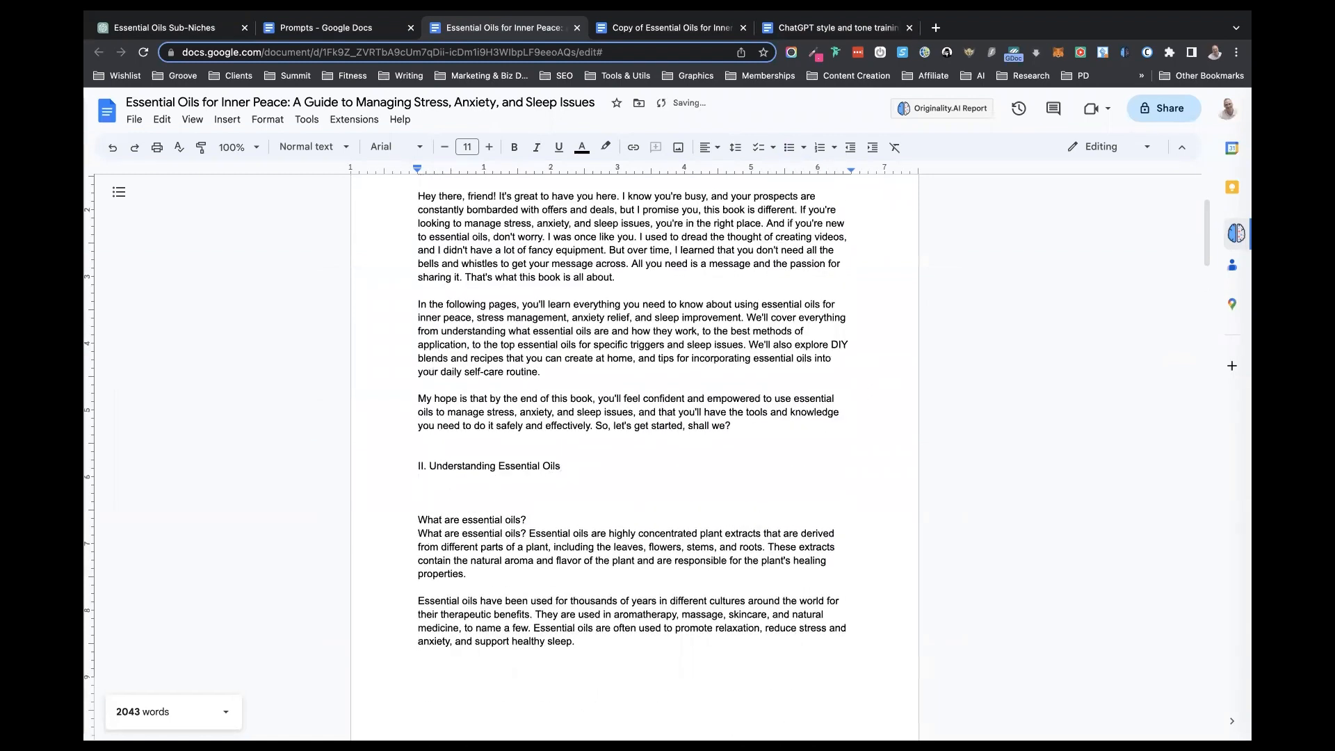
key("super+v")
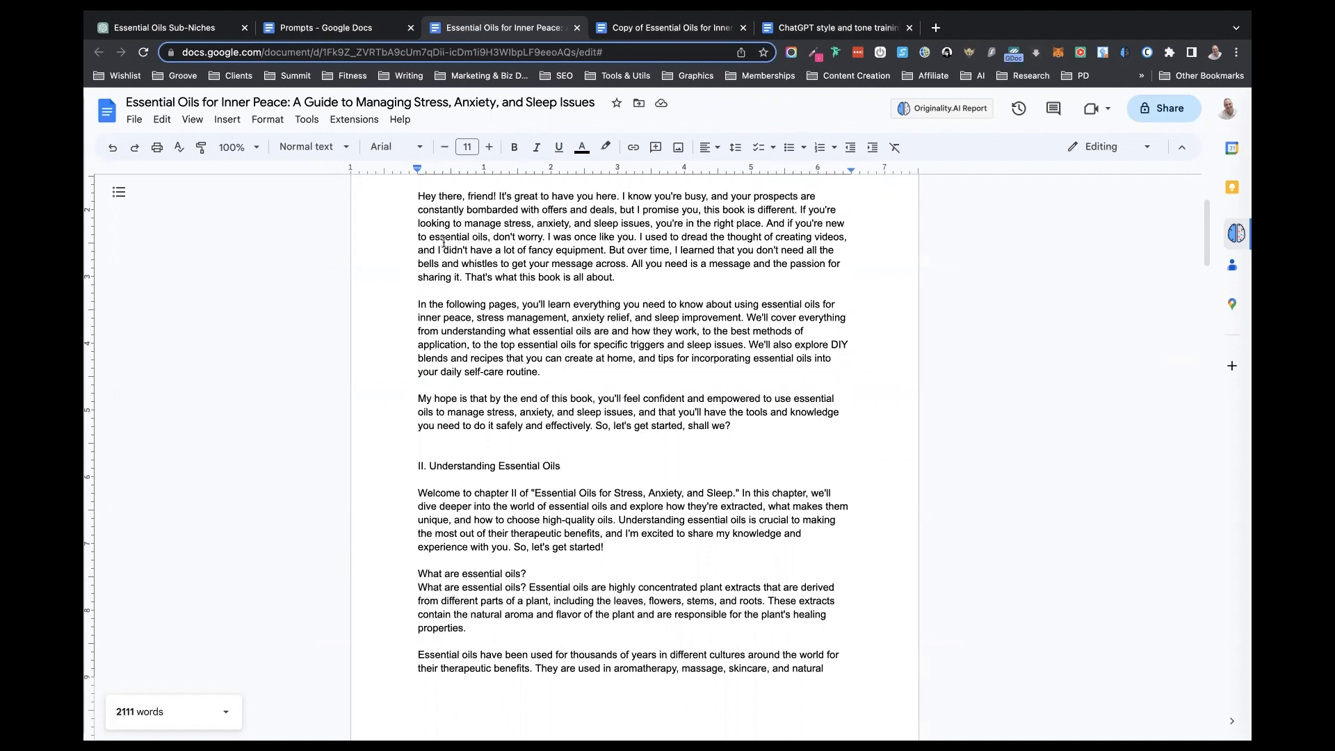
- Switch to ChatGPT and send a prompt asking it to write a final thoughts section for chapter II in the style of the author, by first name
mouse_move(395, 17)
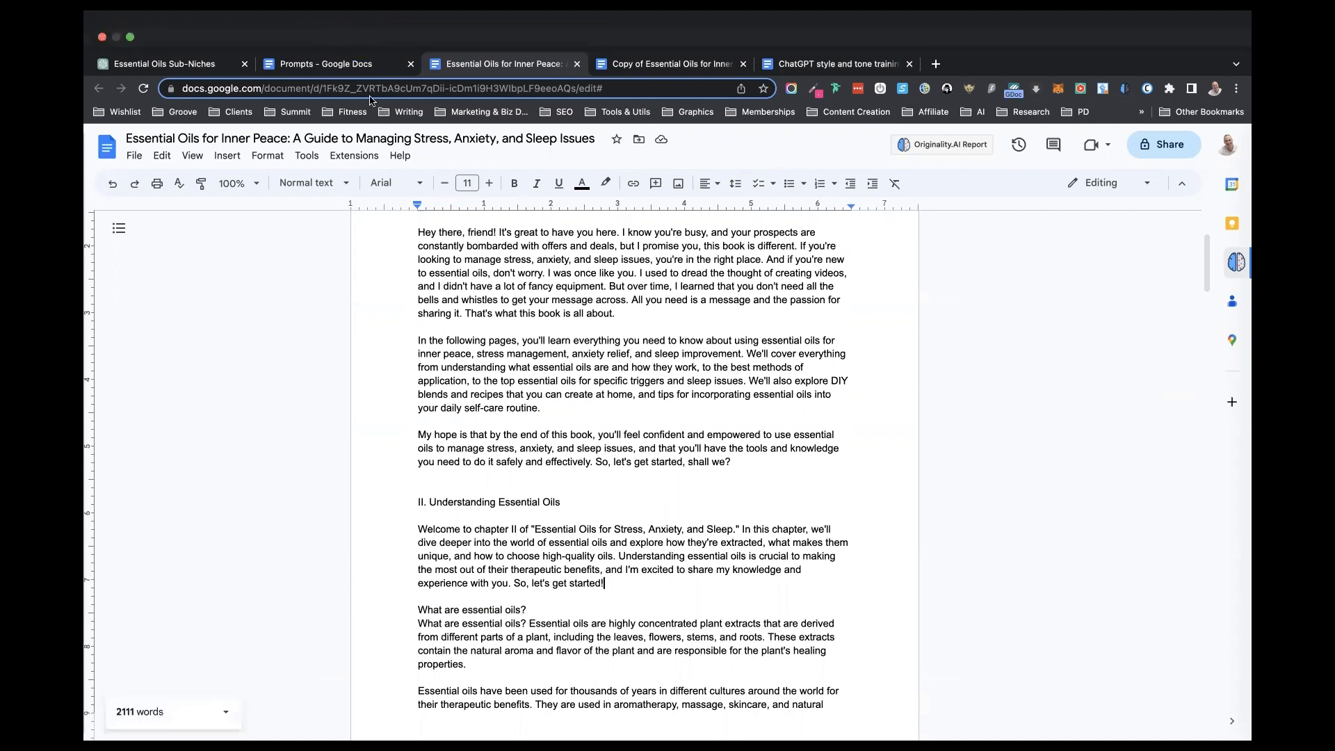
left_click(206, 61)
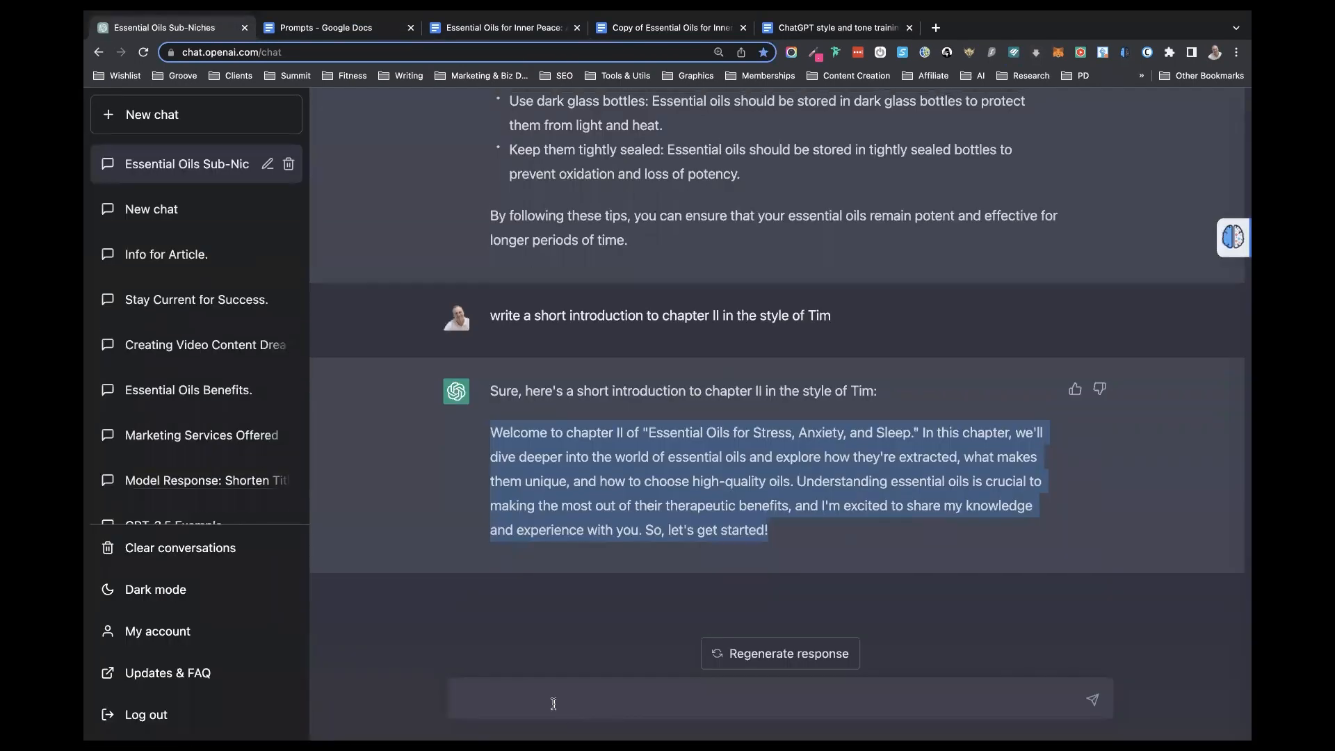
left_click(549, 699)
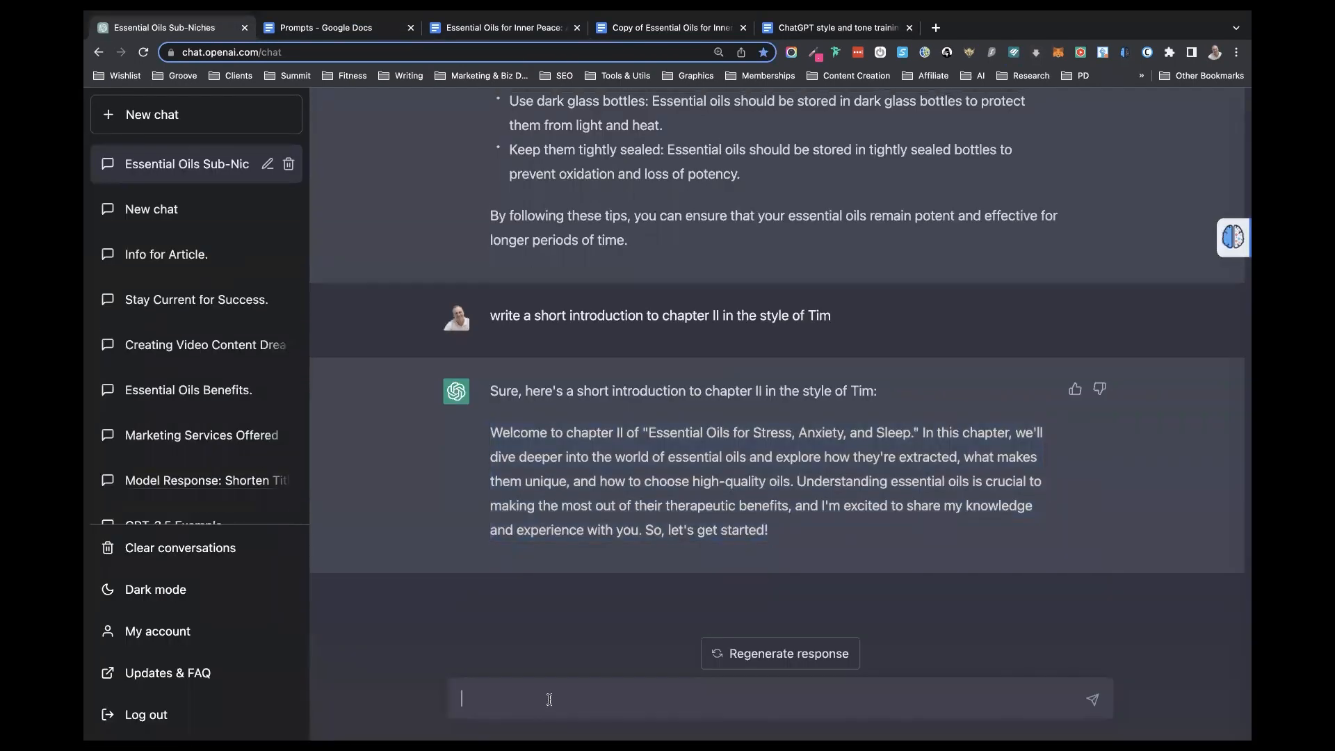
type("write ")
type("a final tnou")
type("hought")
type("s section for ch")
type("apte")
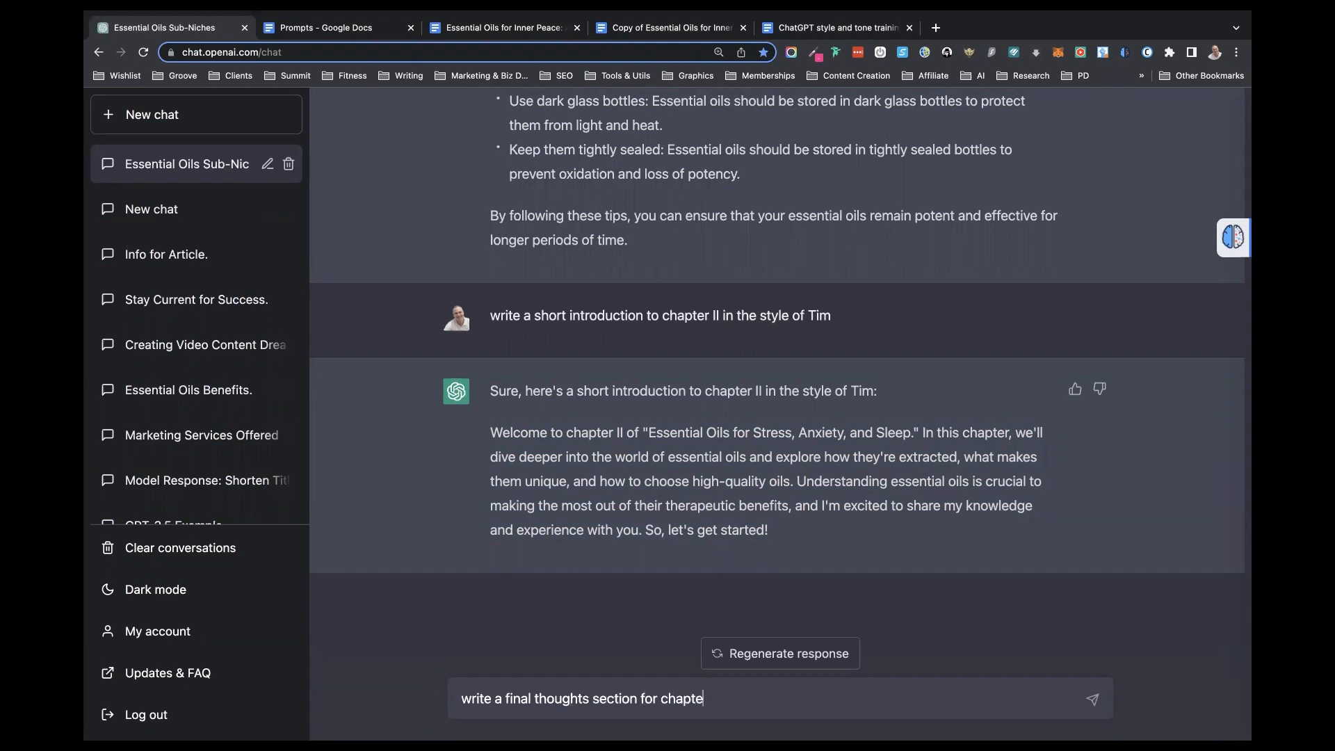
type("r II in the style of Tim")
key("Return")
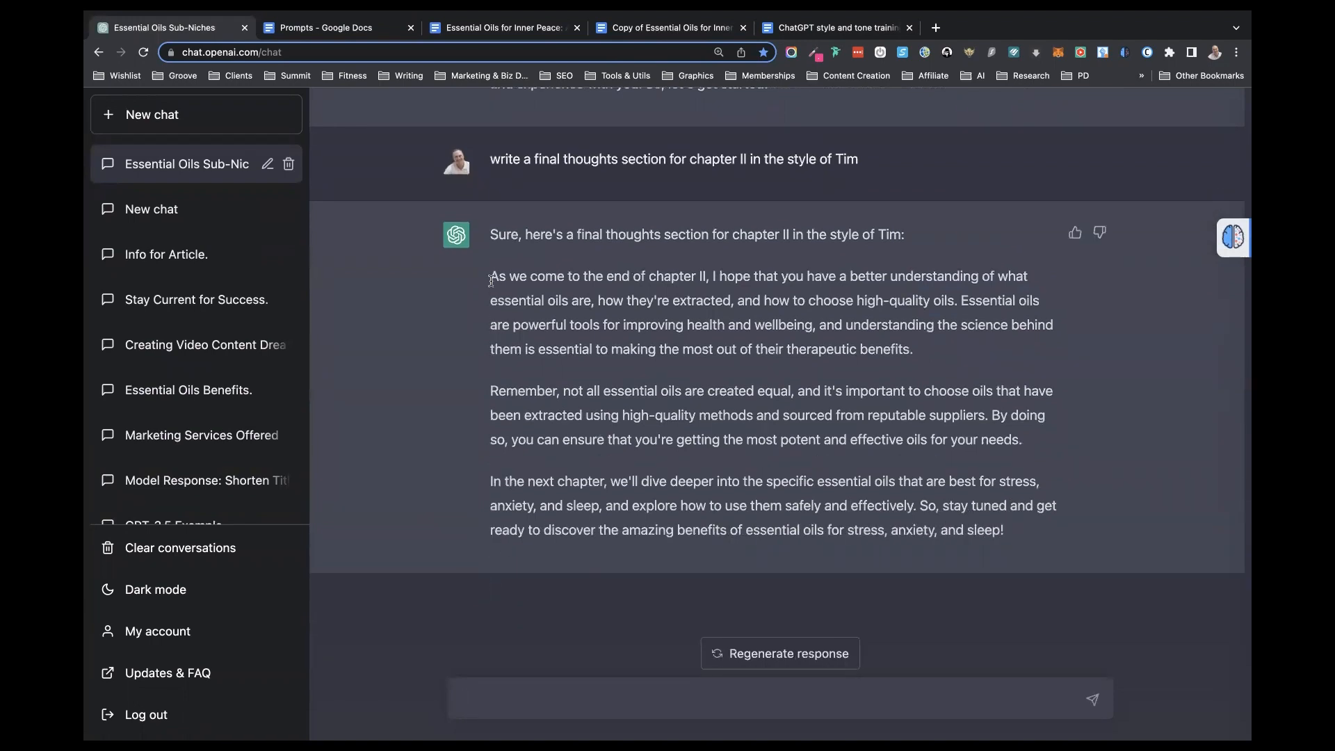
- Copy ChatGPT's final thoughts paragraphs for chapter II and switch to the blank line above "III. Methods of Application" in the book document
left_click_drag(490, 276, 1070, 560)
key("super+c")
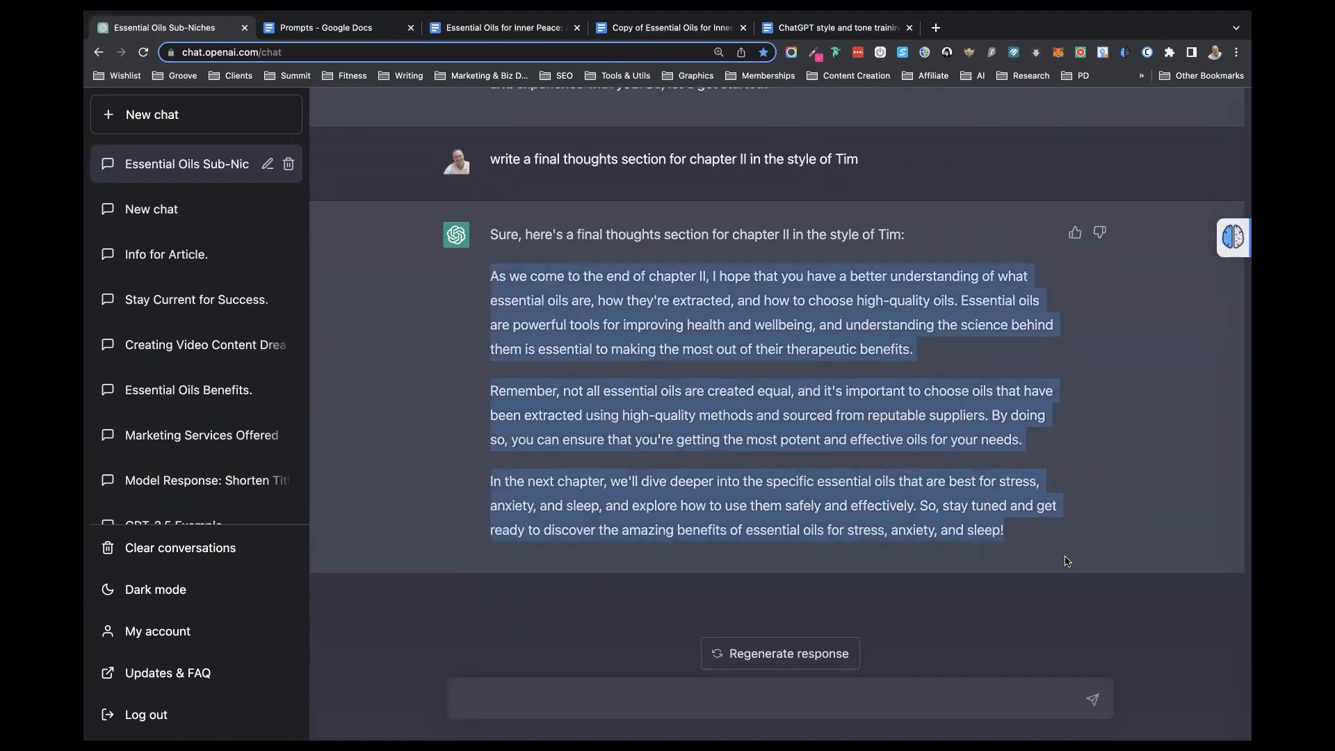
left_click(564, 20)
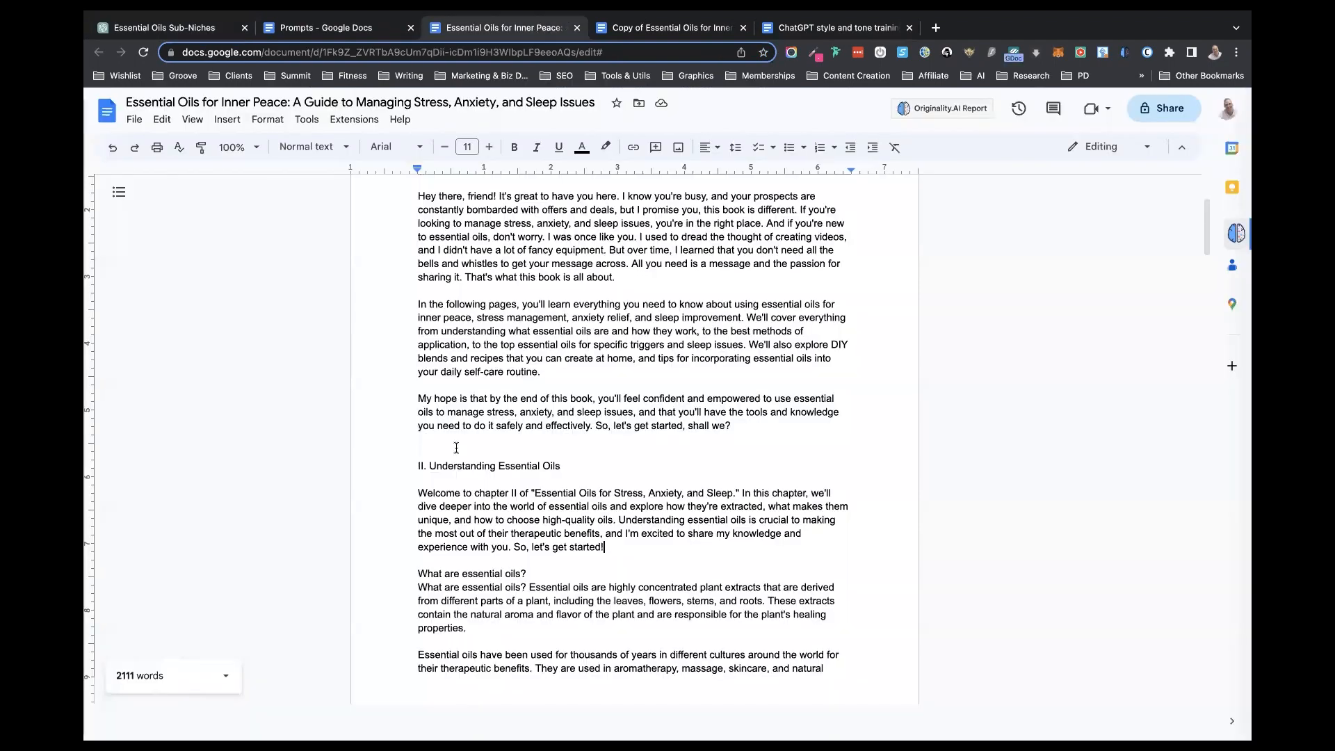
scroll(456, 447, "down", 15)
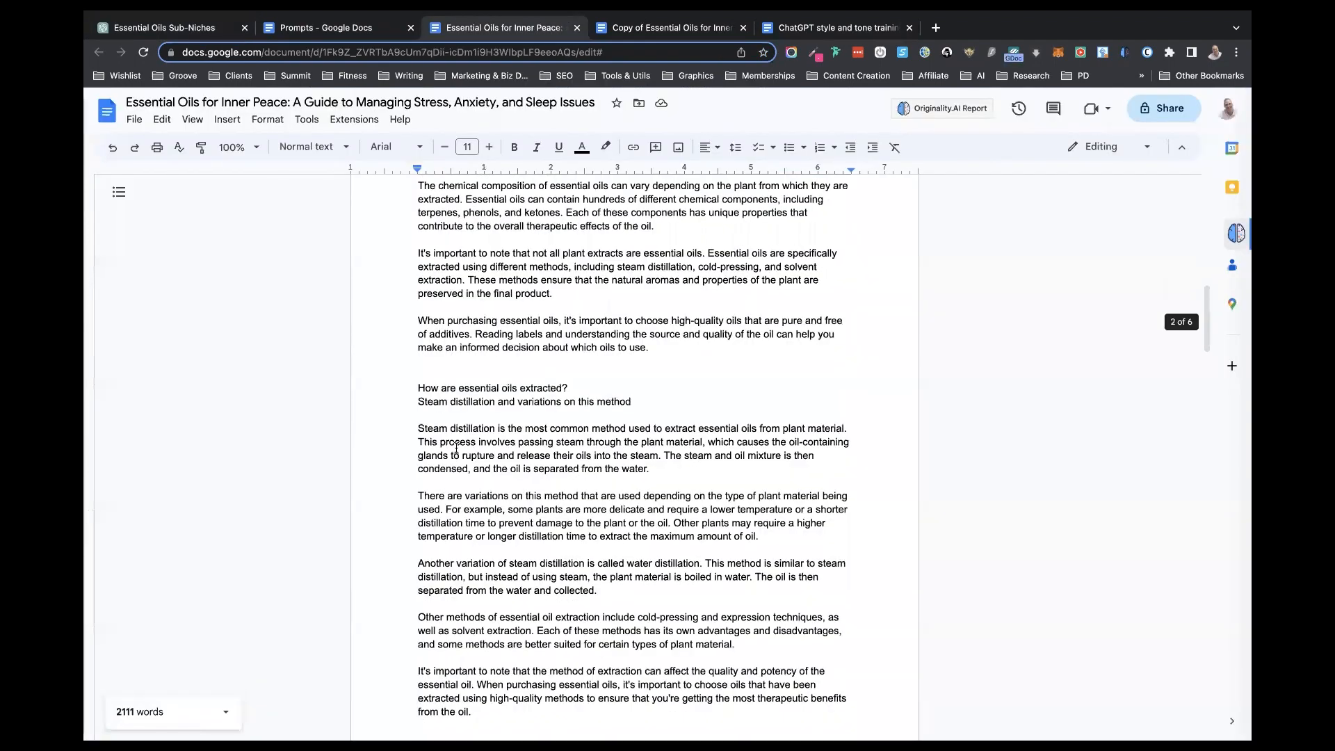
scroll(456, 448, "down", 10)
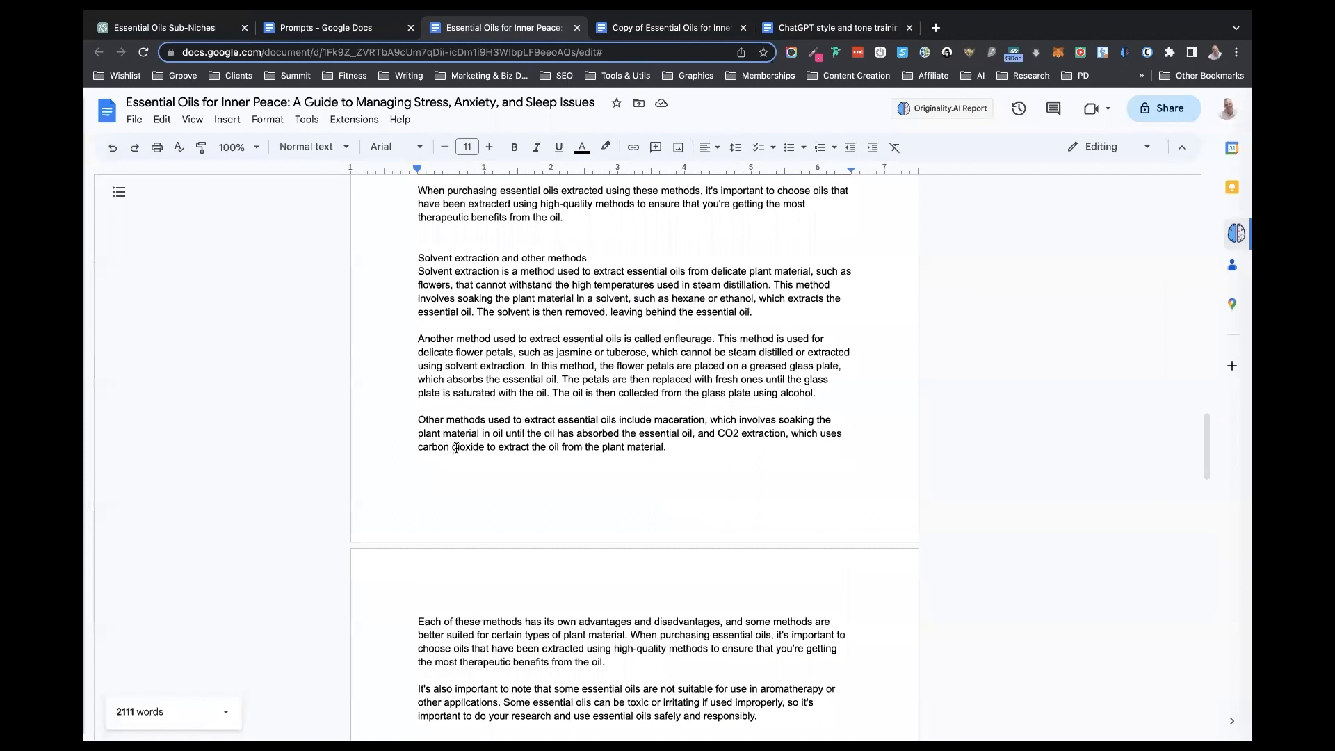
scroll(456, 447, "down", 10)
scroll(456, 447, "down", 10)
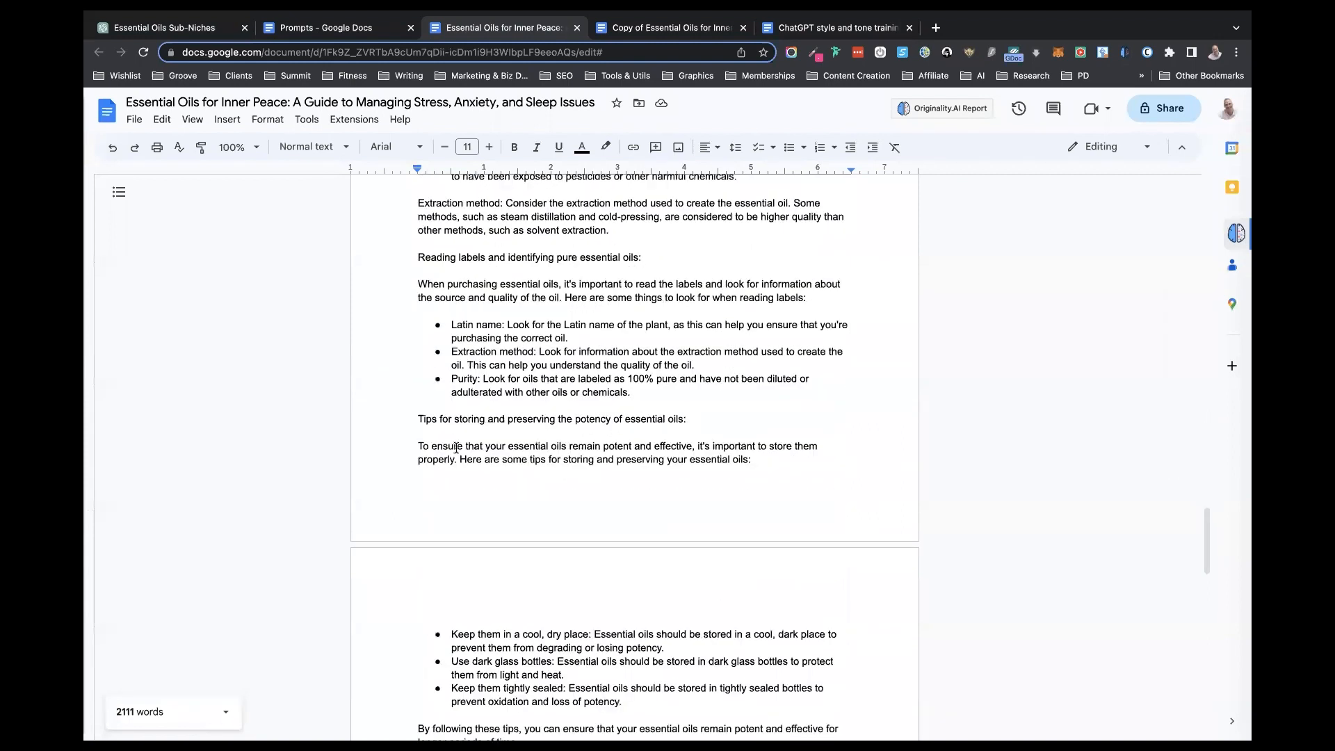
left_click(439, 310)
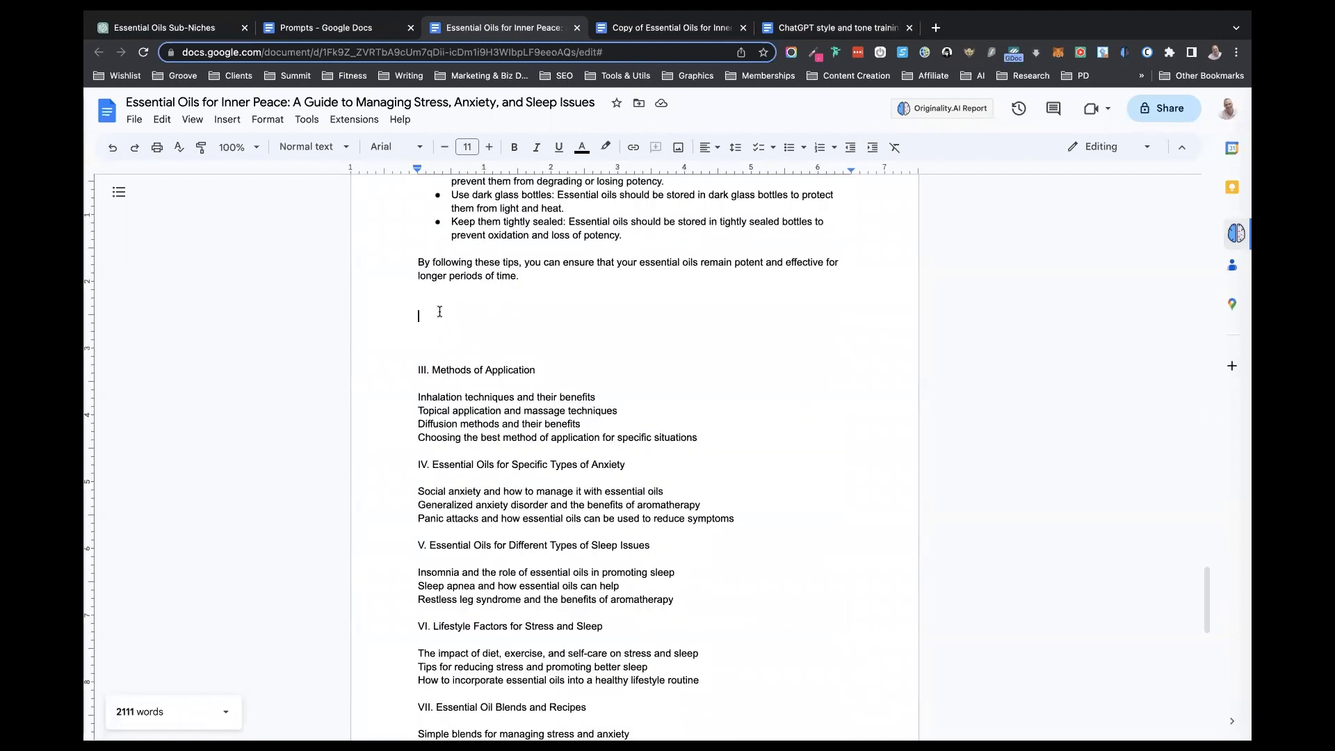
- Add the heading "Final Thoughts", paste the copied paragraphs below it, and delete the extra blank lines before chapter III
type("Fin")
type("al Thouif")
key("BackSpace")
type("ghts")
key("Return")
key("Return")
key("super+v")
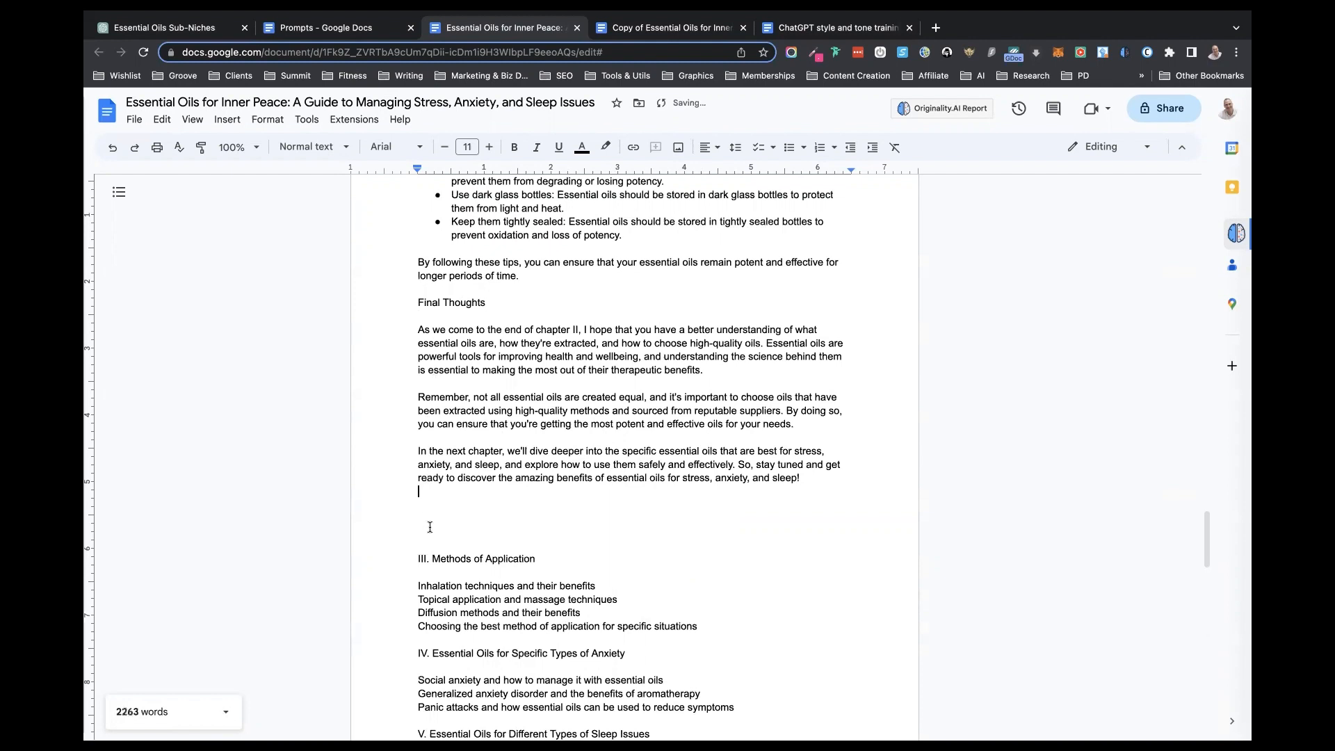
key("Delete")
key("Delete")
key("Delete")
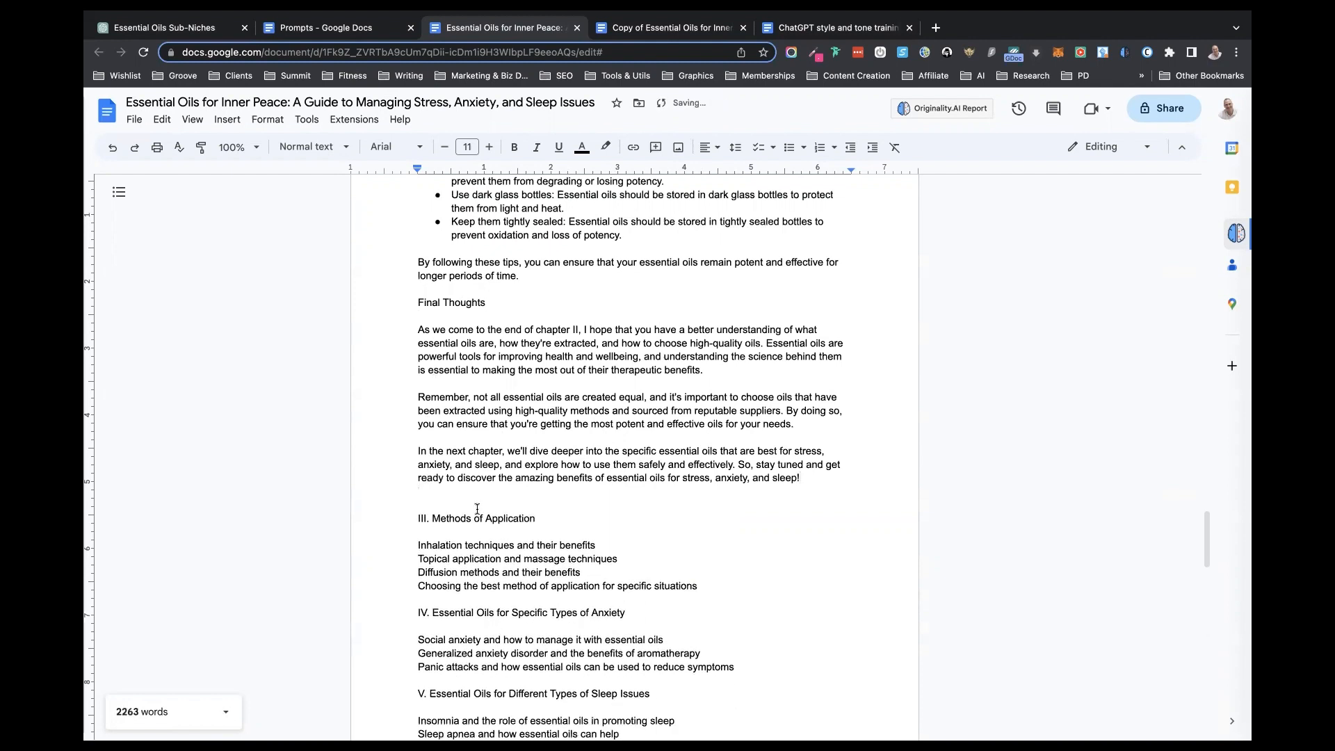
- Copy the "I want you to act as [EXPERT TYPE]" prompt from the Prompts document into ChatGPT's message box
scroll(477, 510, "down", 3)
scroll(477, 510, "up", 8)
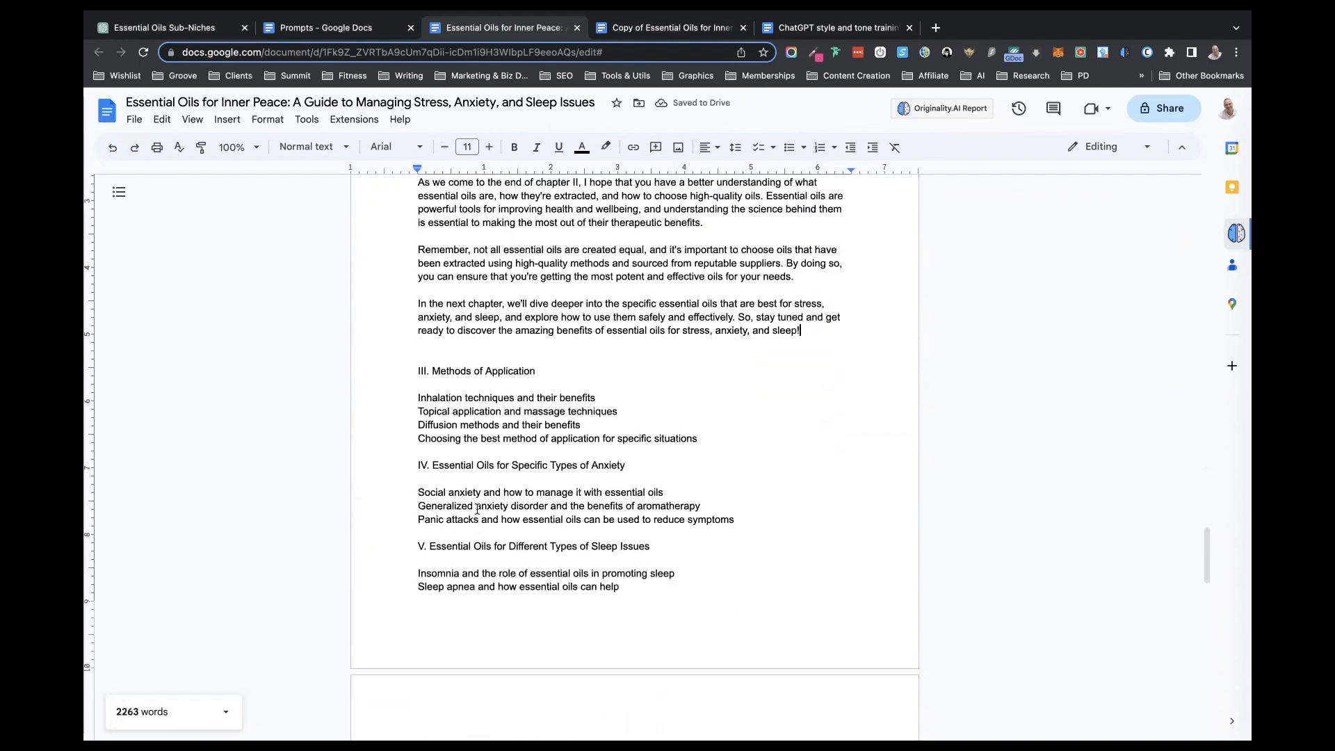
scroll(477, 510, "down", 8)
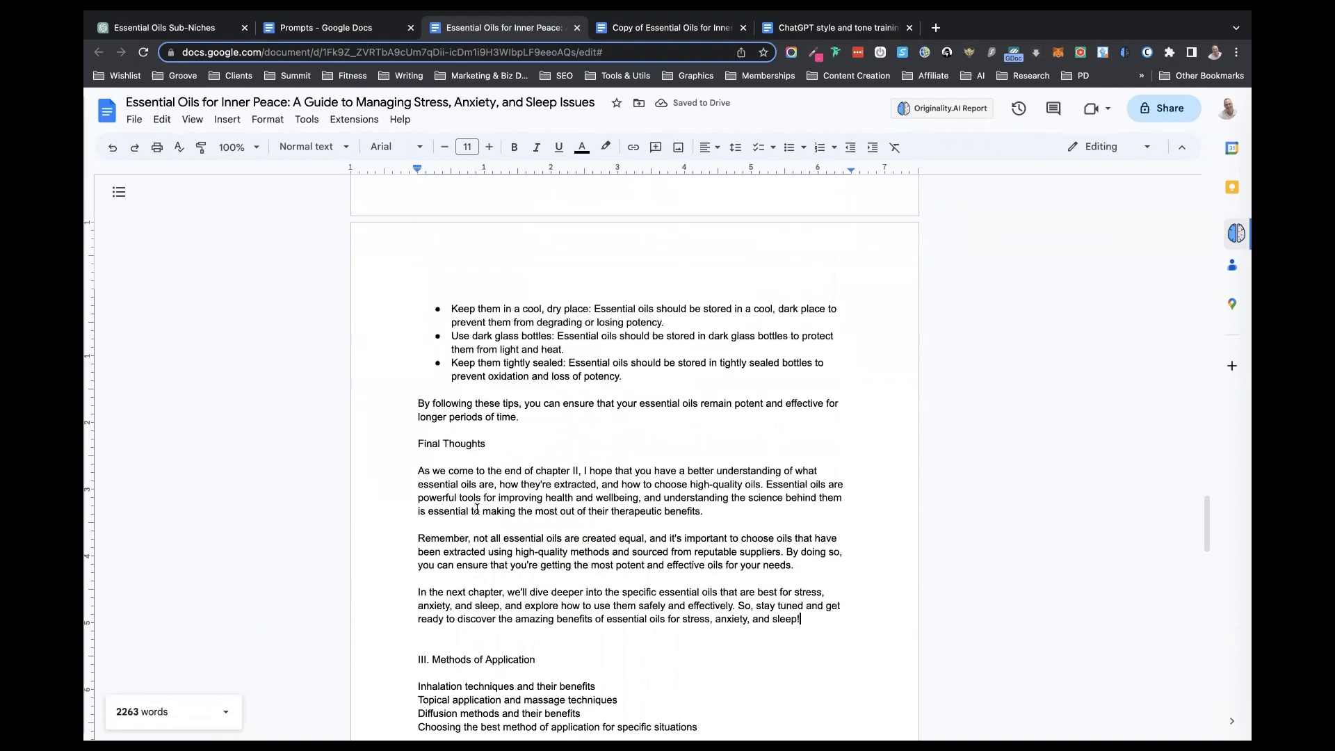
scroll(477, 510, "down", 4)
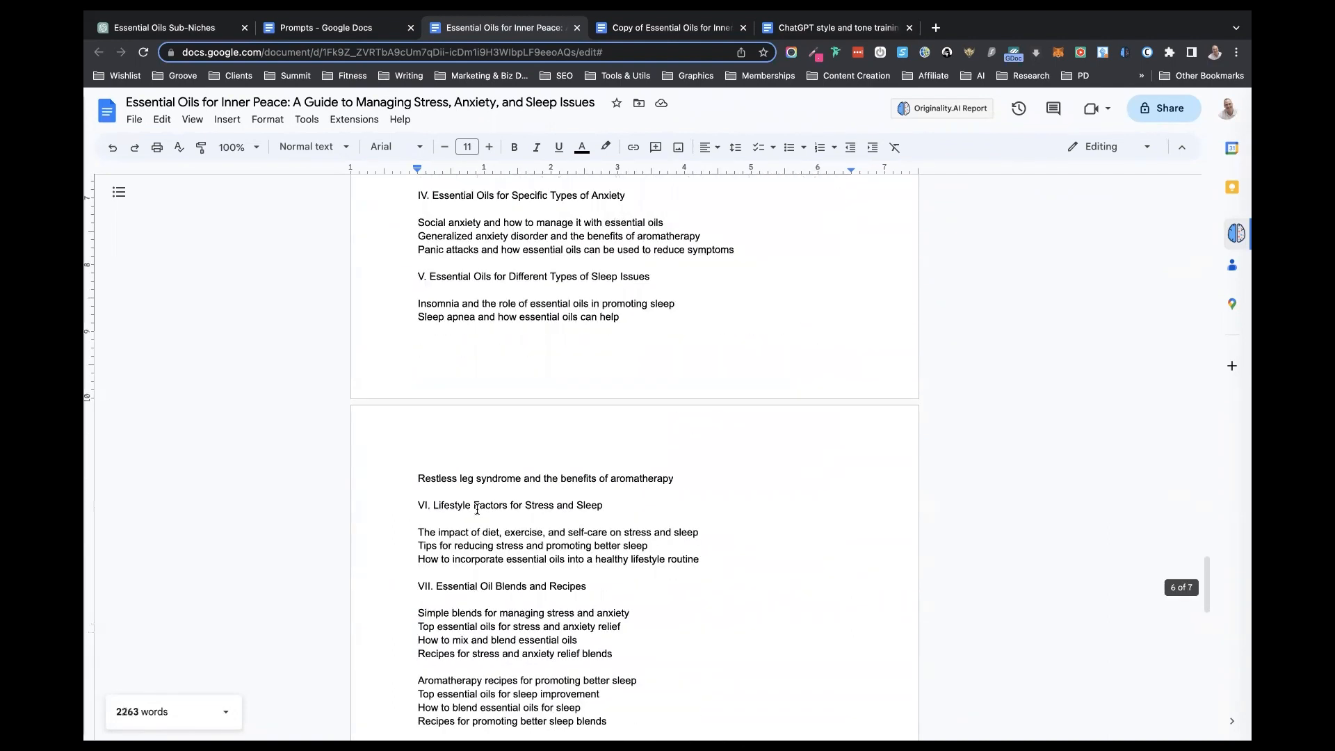
left_click(349, 29)
scroll(533, 367, "up", 2)
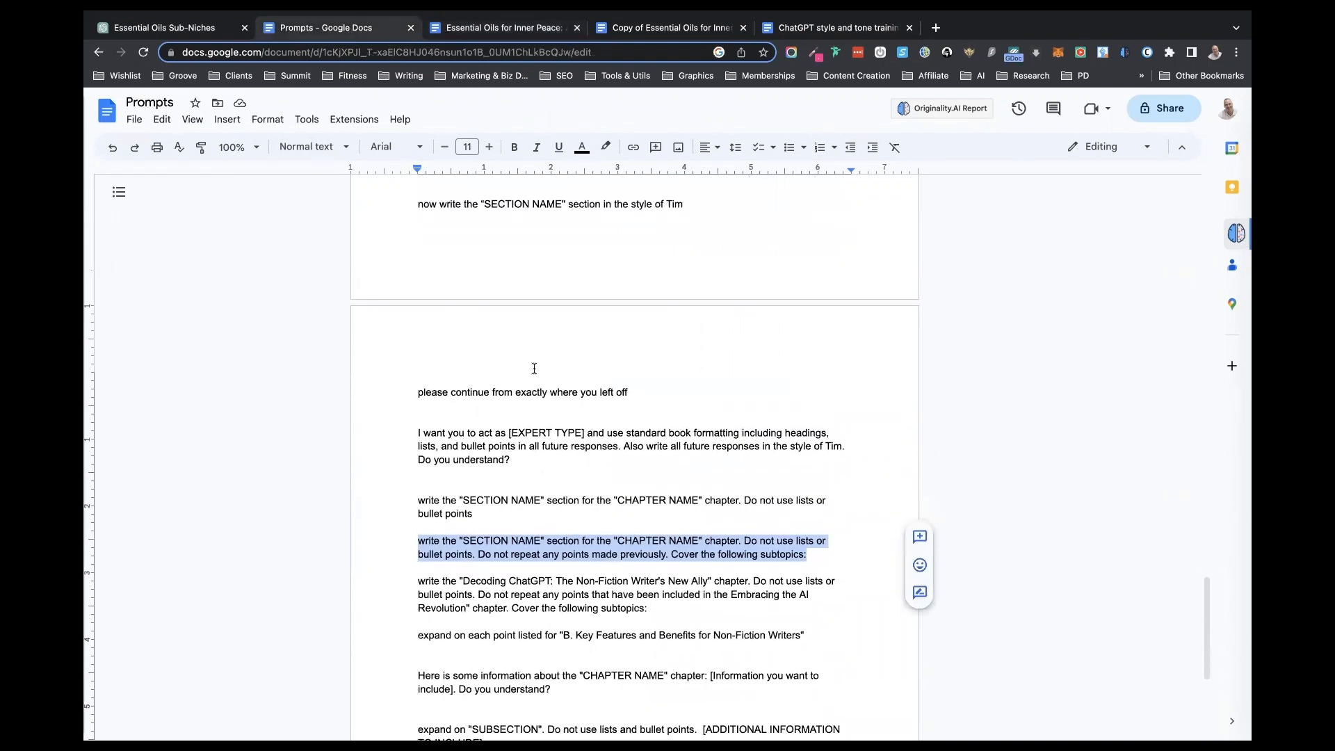
scroll(534, 368, "up", 1)
left_click_drag(518, 466, 397, 429)
key("super+c")
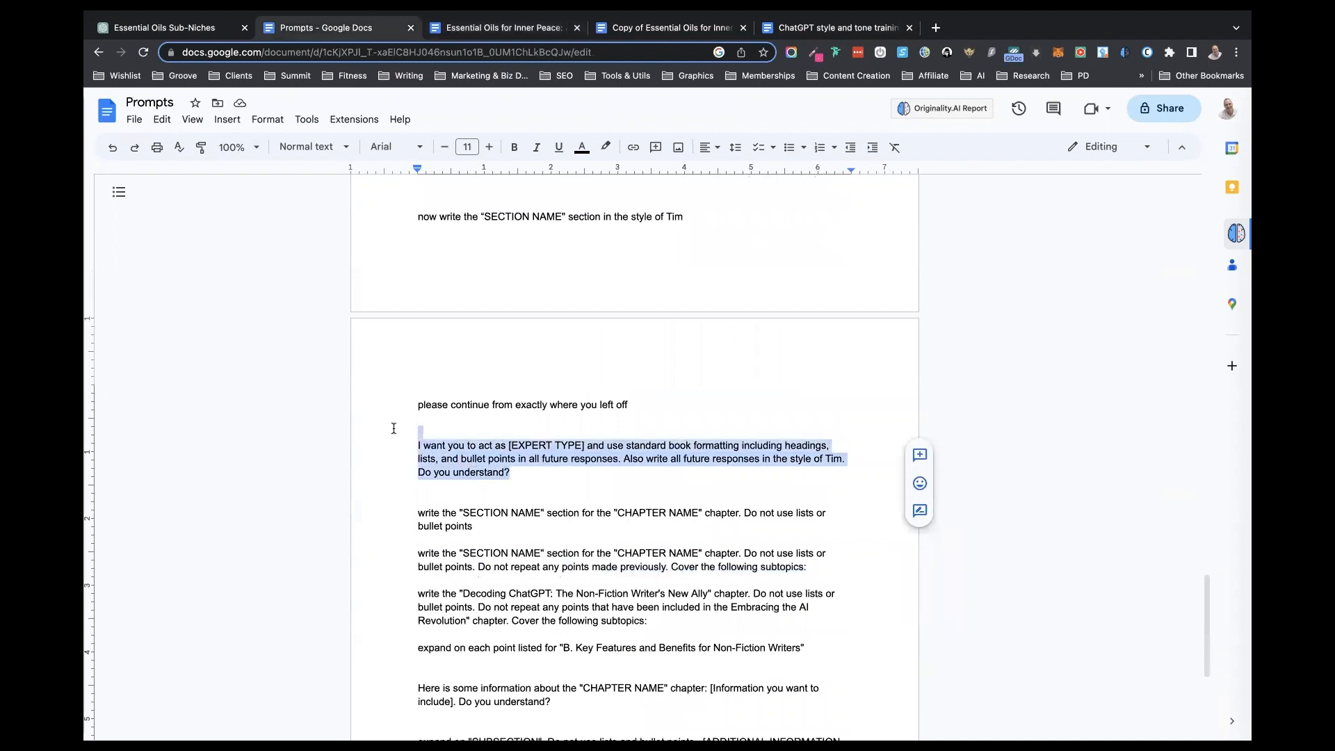
left_click(186, 28)
left_click(532, 691)
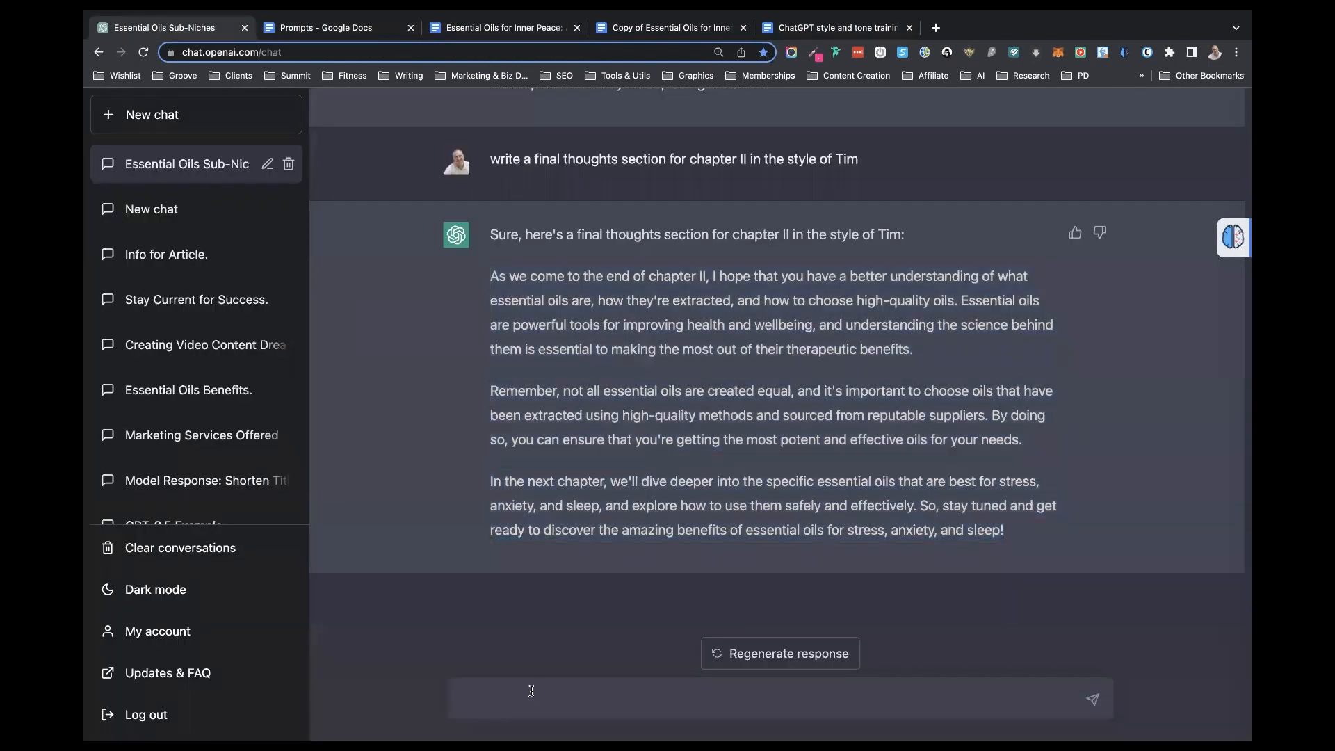
key("super+v")
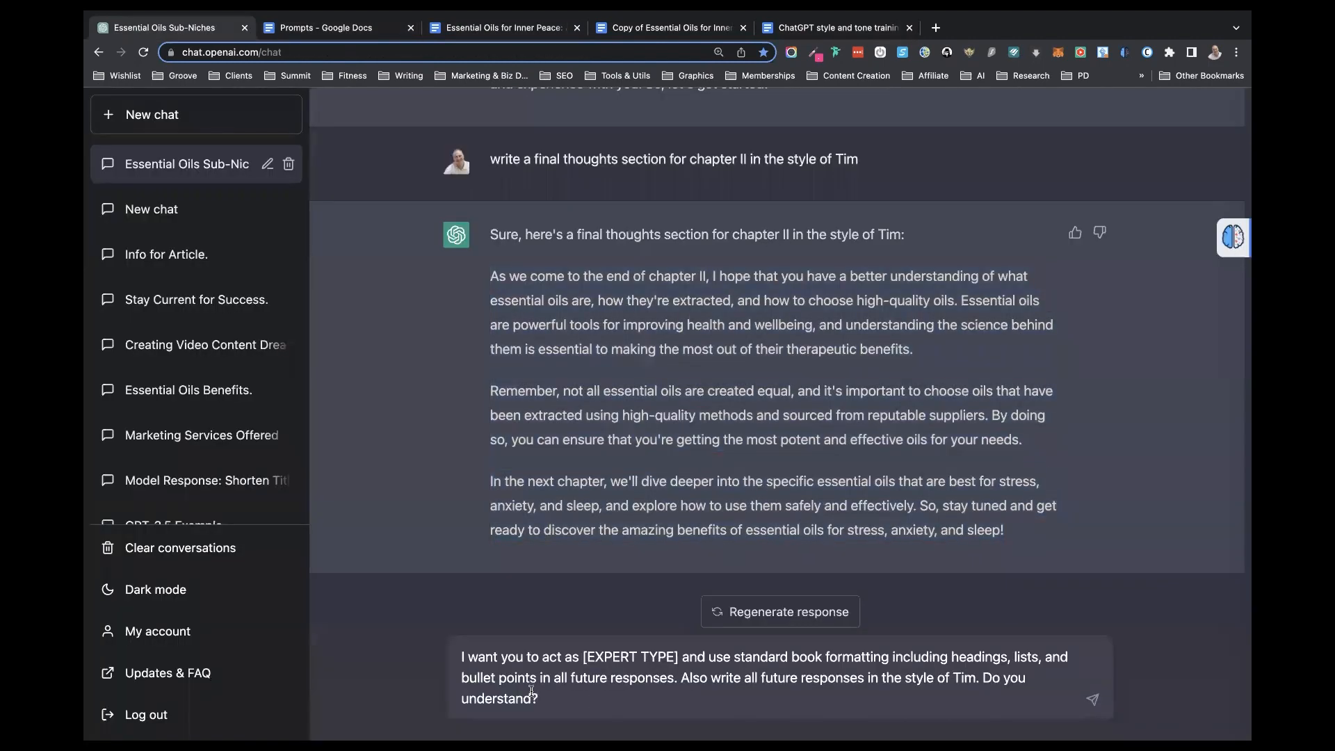
- Replace the [EXPERT TYPE] placeholder with "an experienced Aromatherapist" and send the prompt
left_click_drag(679, 657, 584, 658)
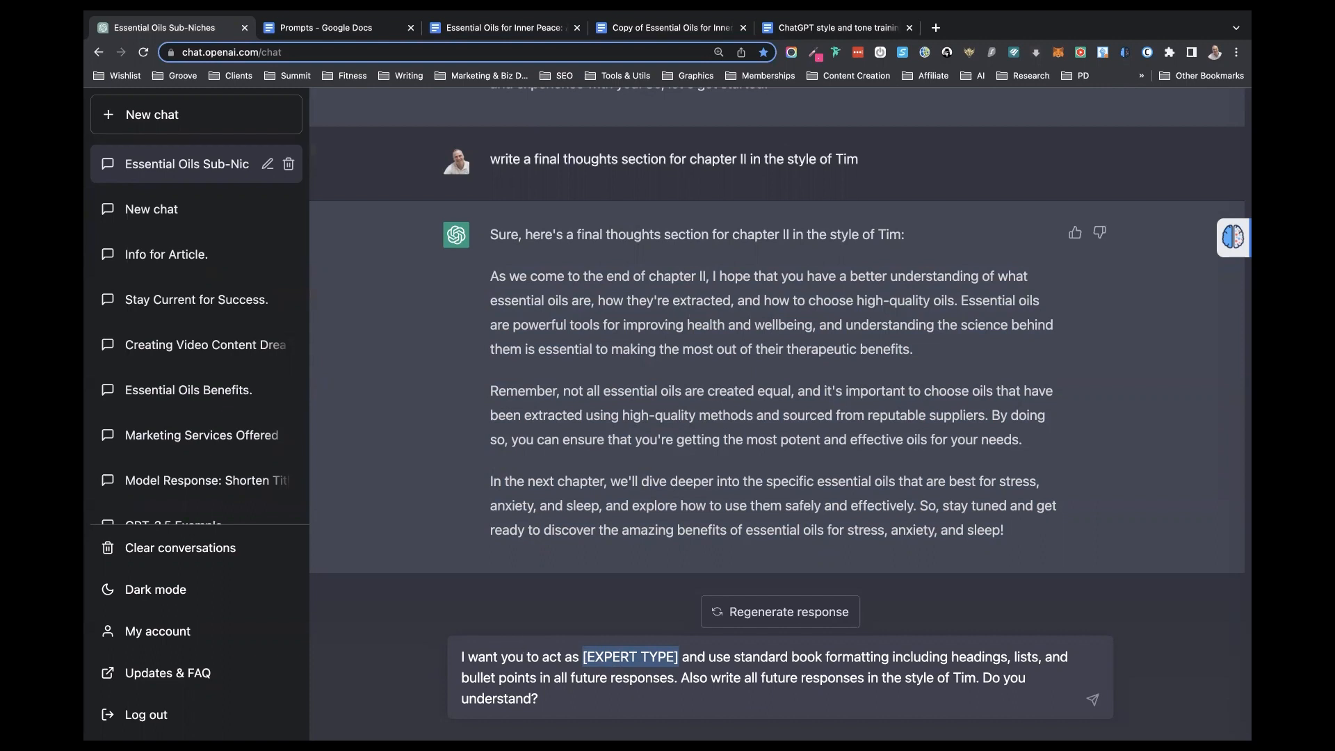
type("an experienced Aromatherapist")
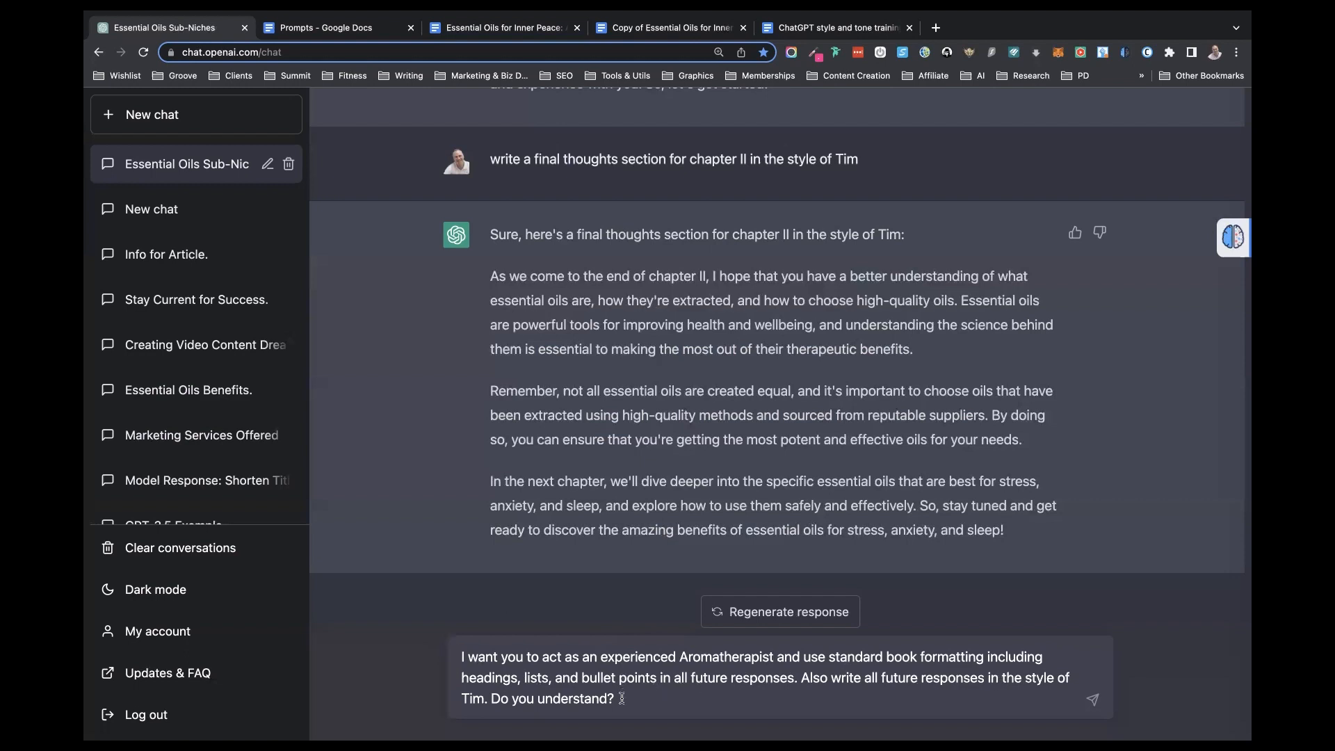
key("Return")
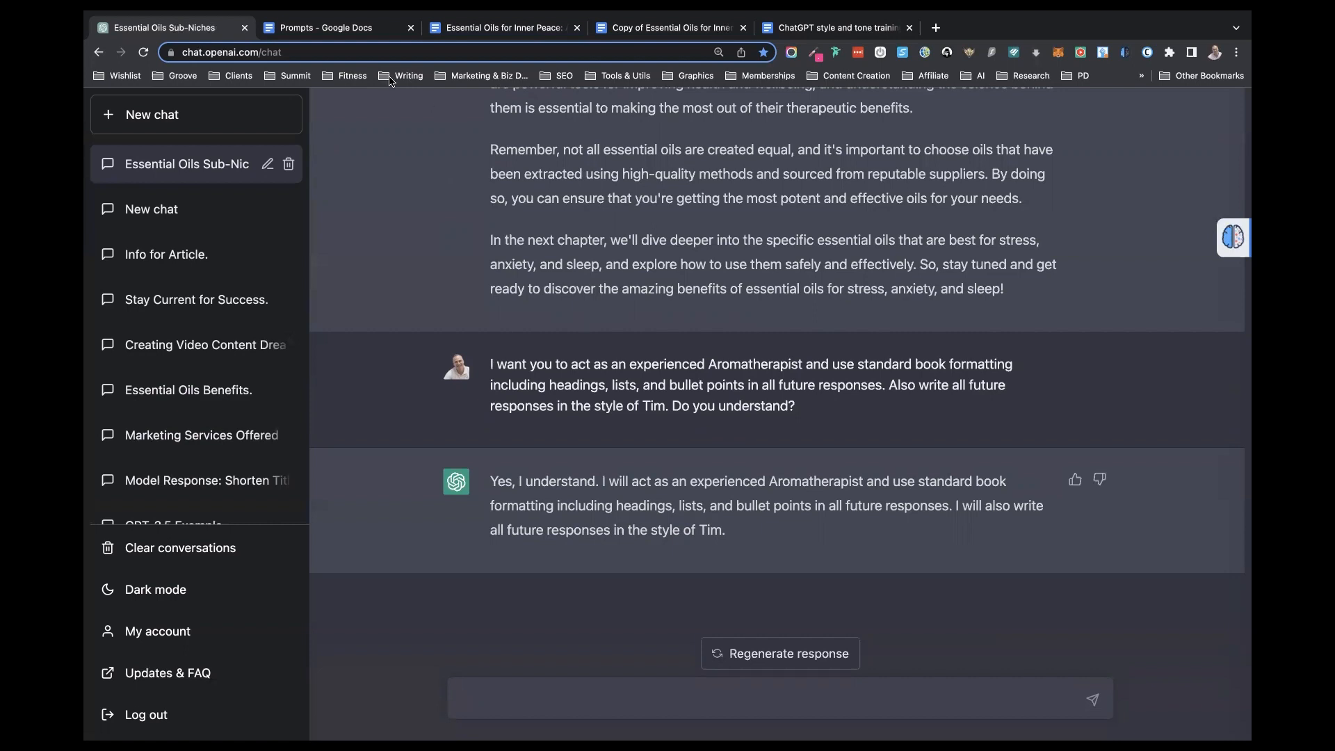
- Look over the remaining outline in the book document, then reuse the earlier "Solvent extraction and other methods" subsection prompt as a new ChatGPT message
left_click(492, 28)
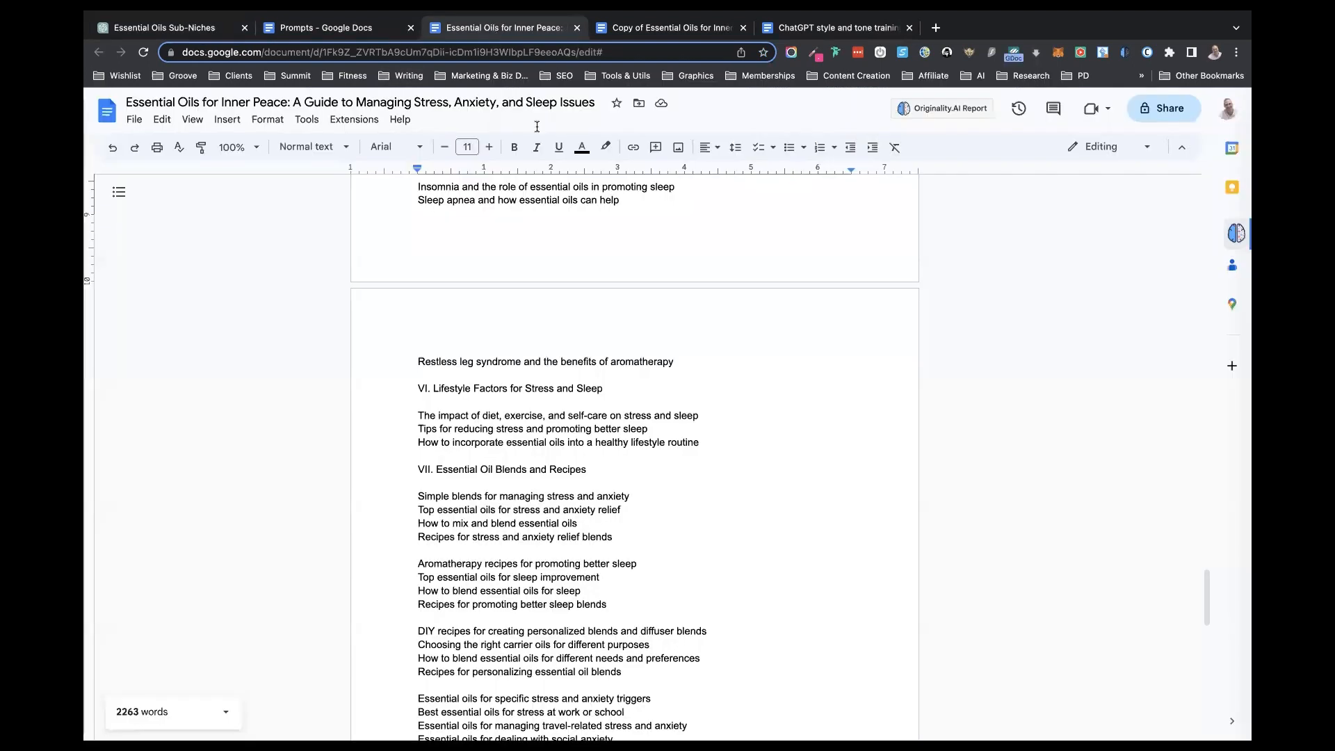
scroll(680, 558, "down", 4)
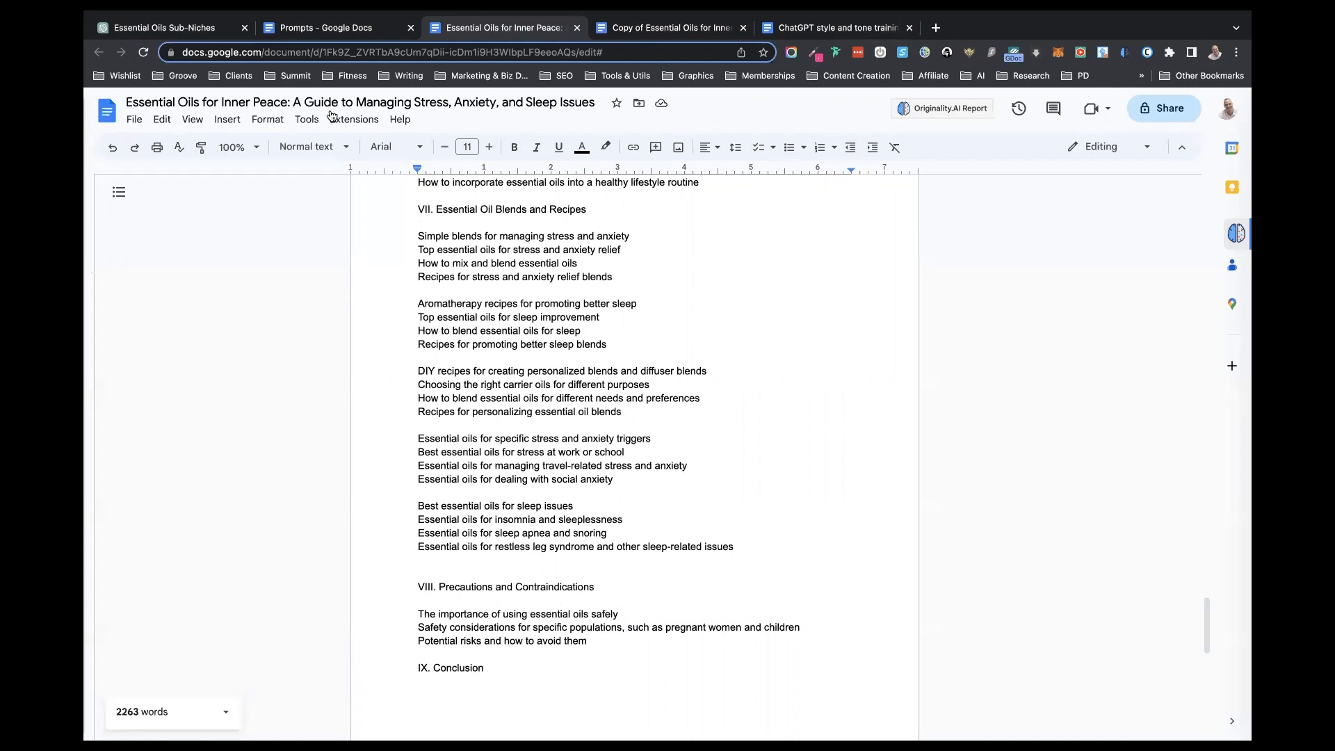
left_click(212, 31)
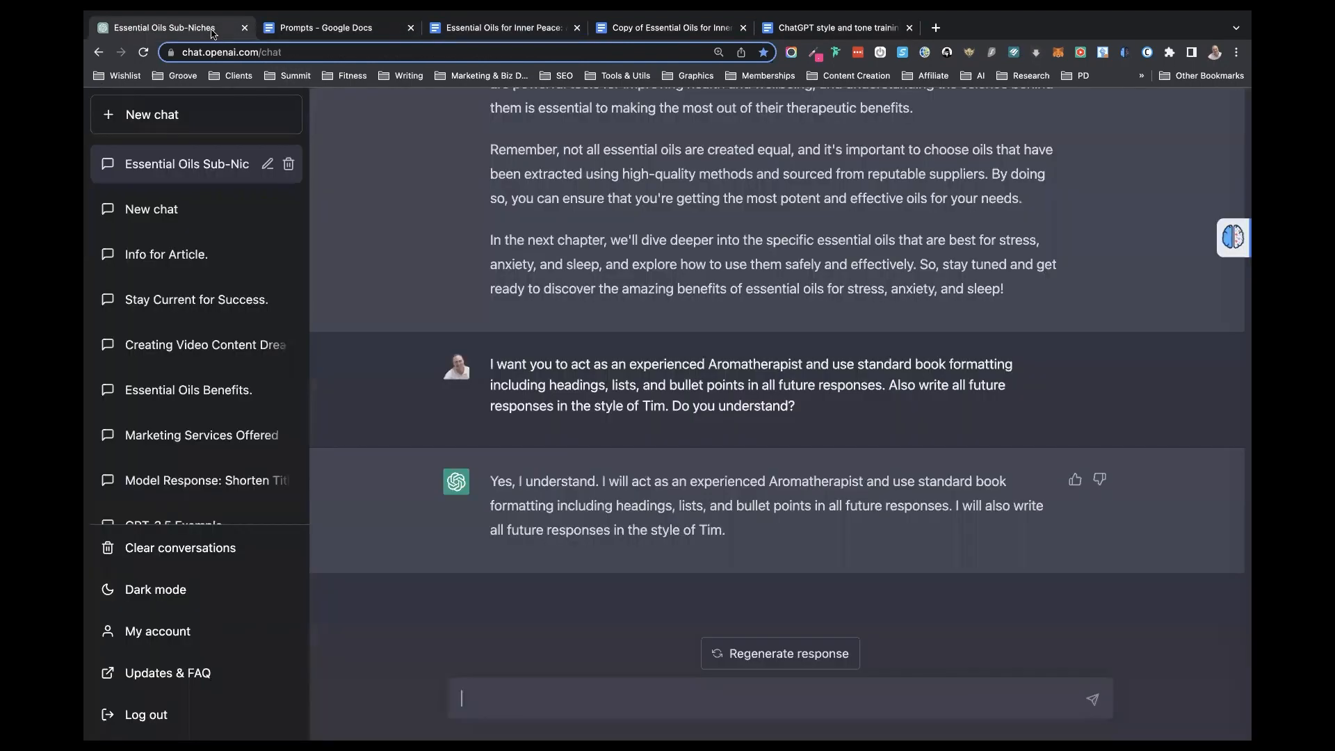
scroll(568, 357, "up", 15)
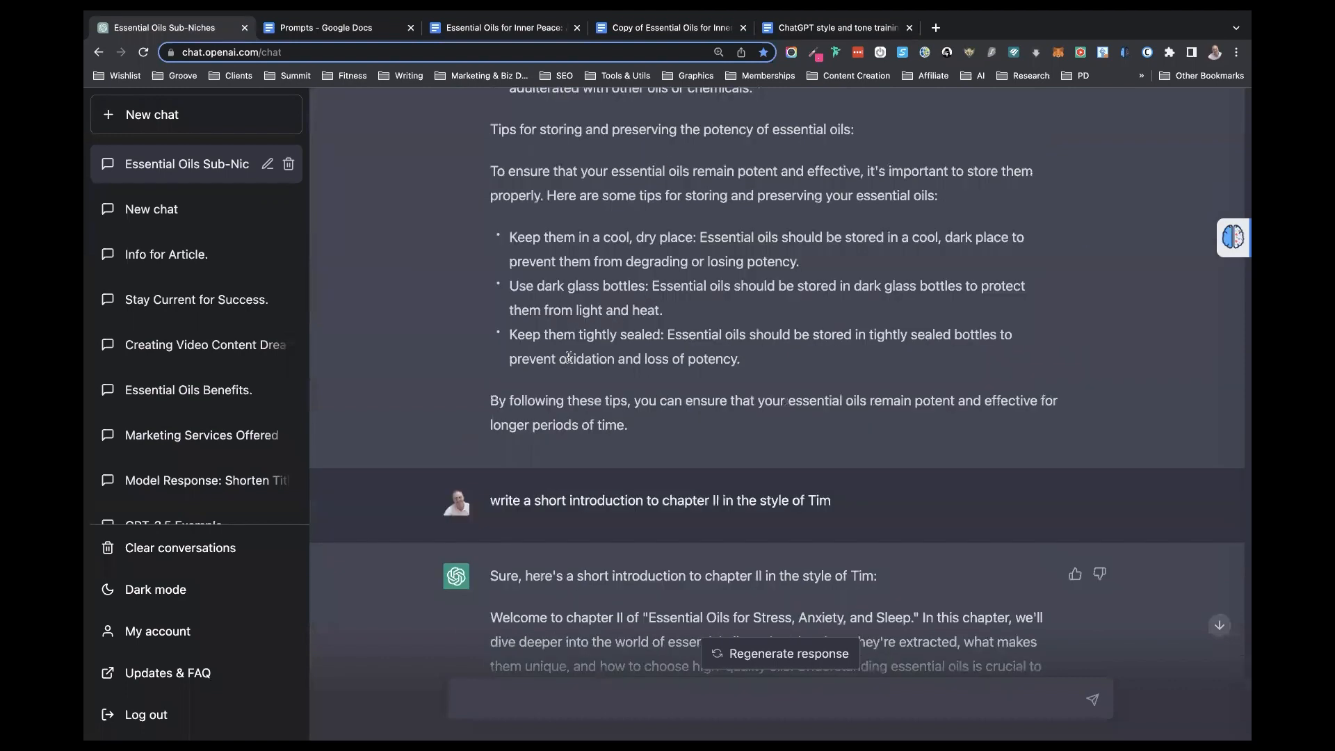
scroll(568, 357, "up", 10)
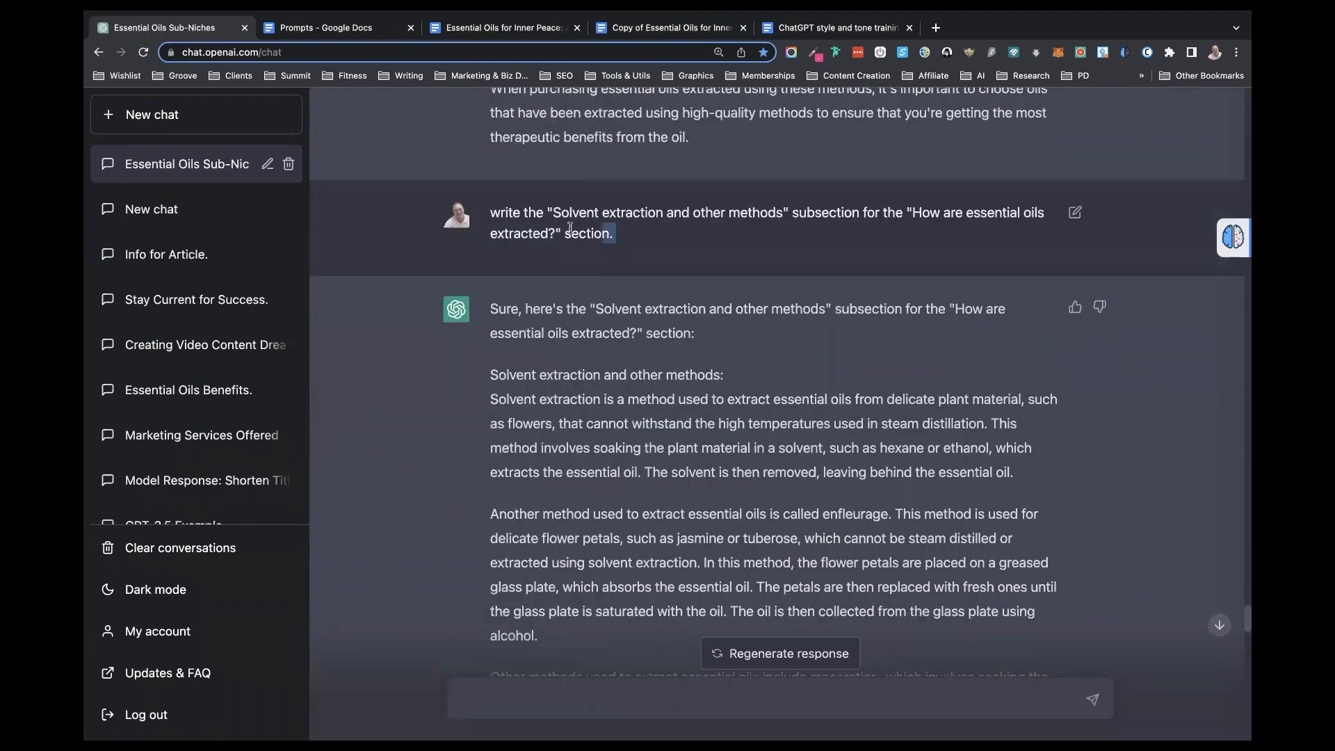
left_click_drag(615, 238, 487, 209)
key("super+c")
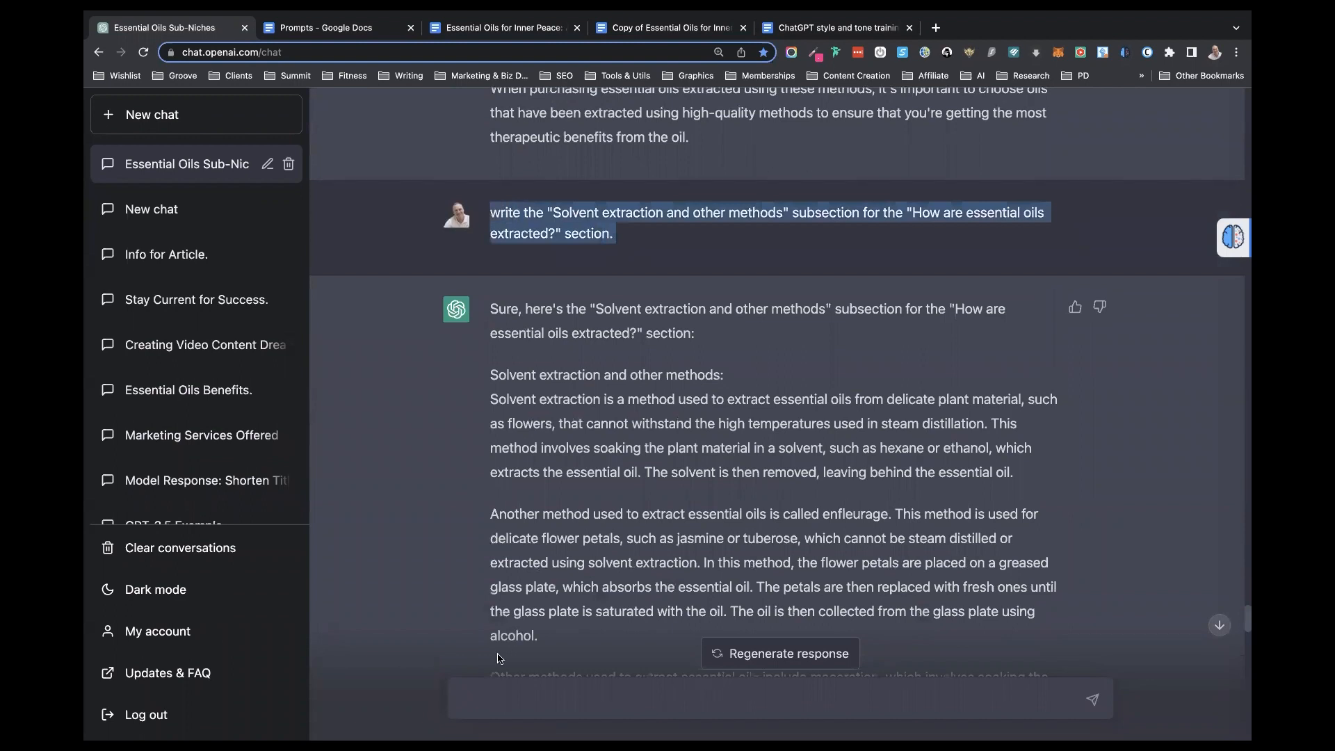
left_click(490, 695)
key("super+v")
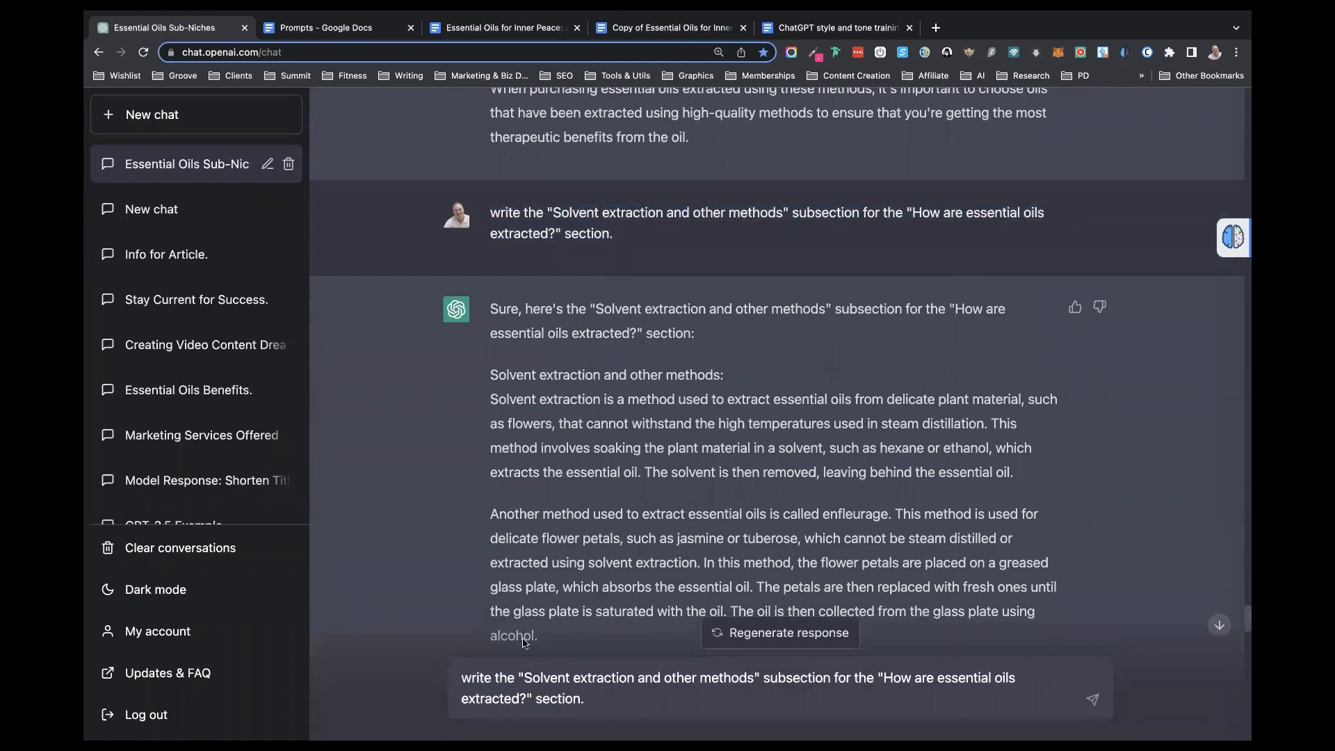
- Replace the subsection name in the prompt with "Best essential oils for stress at work or school", copied from the book outline
left_click(460, 30)
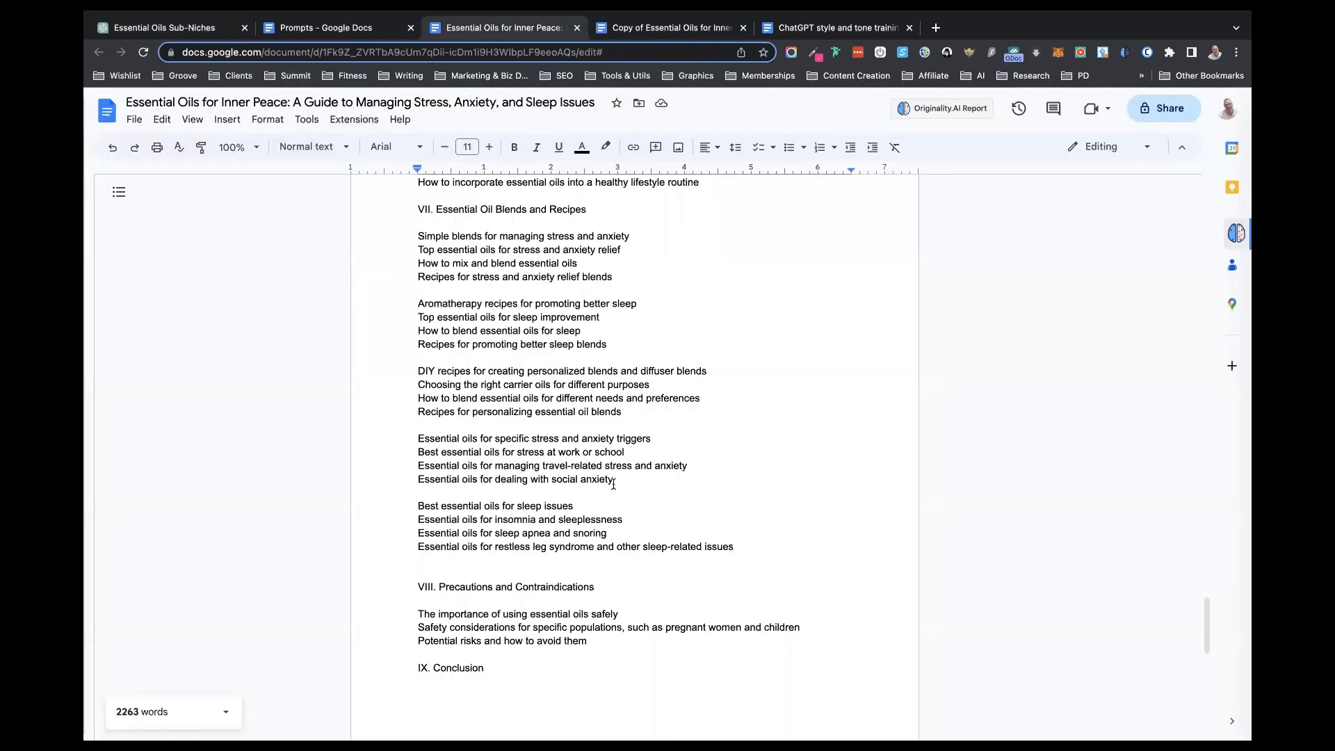
left_click(624, 452)
left_click_drag(469, 450, 404, 450)
key("ctrl+c")
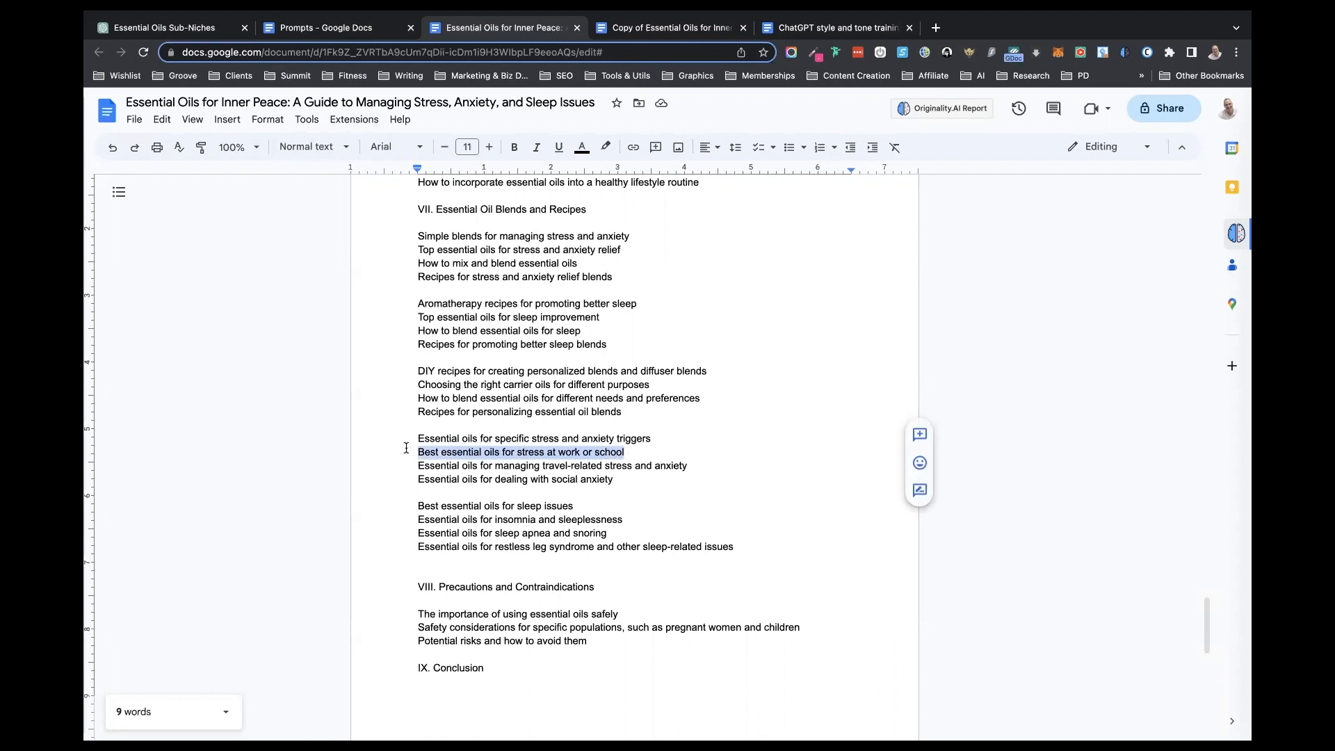
left_click(174, 28)
left_click_drag(755, 678, 523, 678)
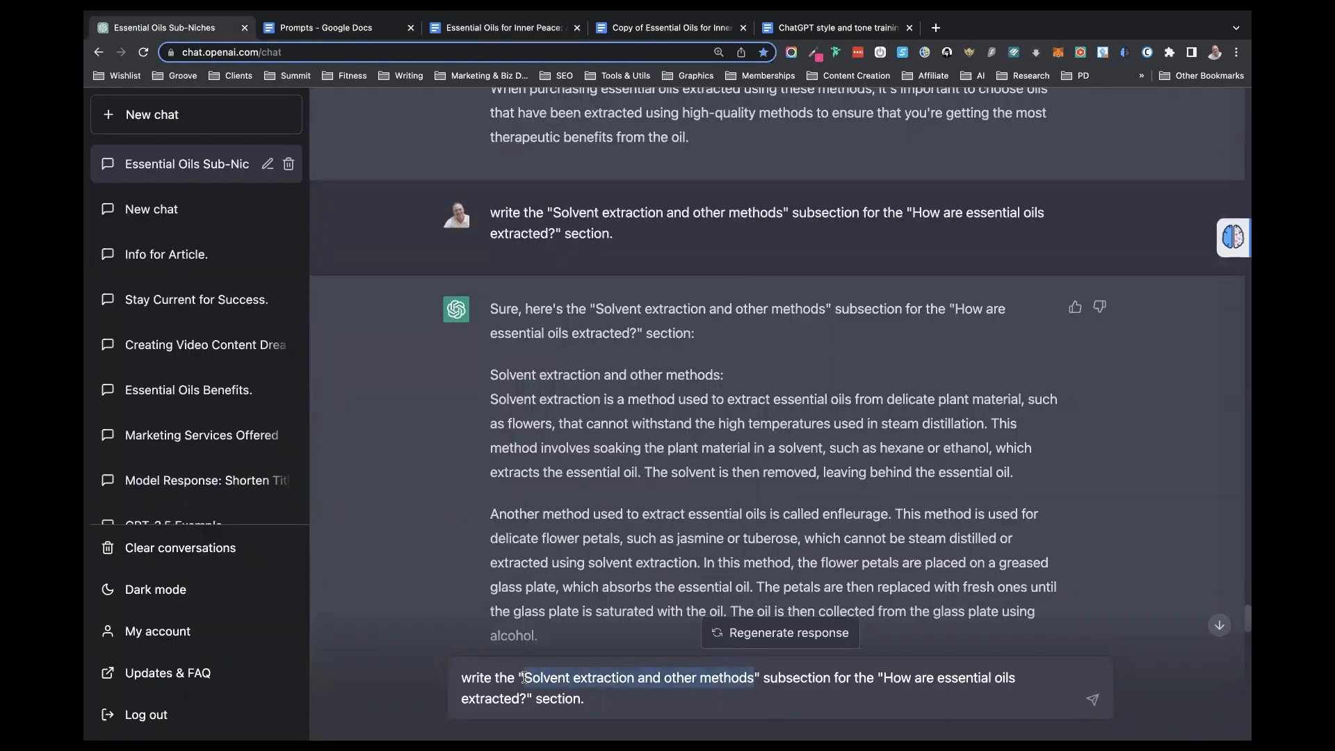
key("ctrl+v")
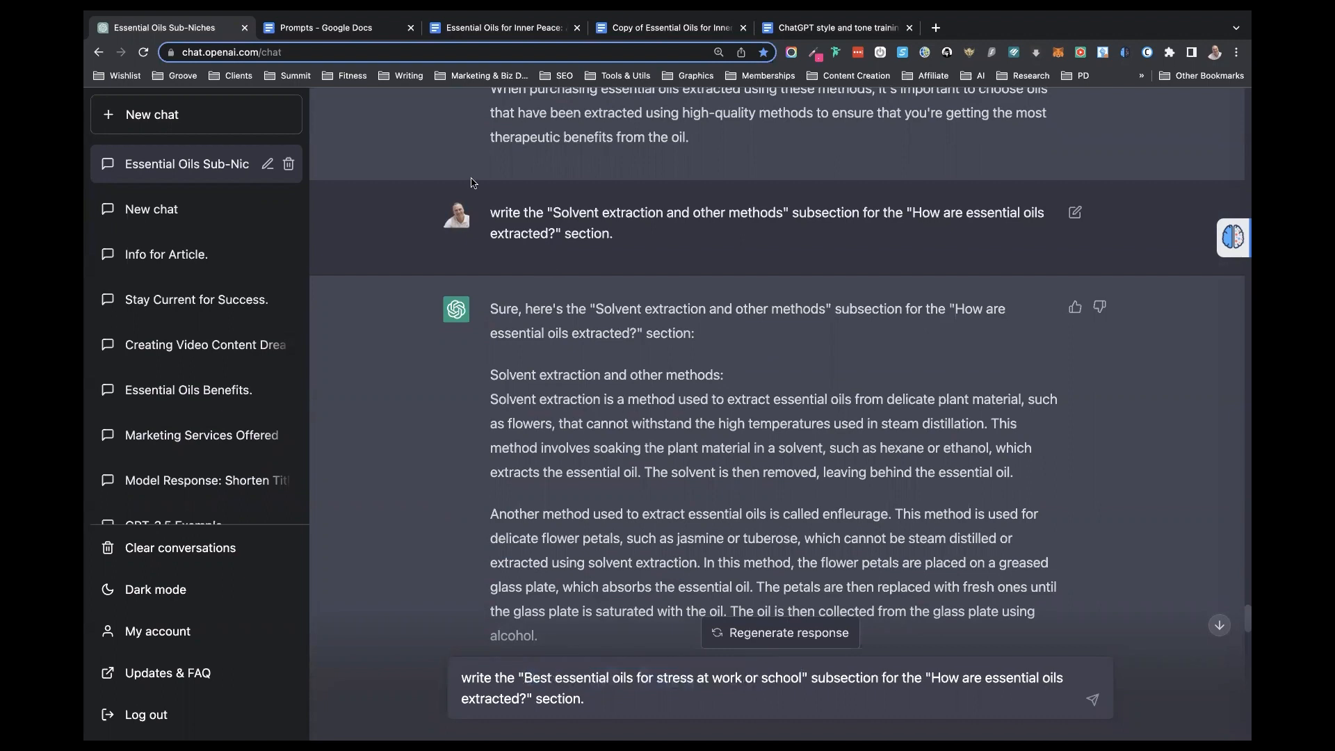
- Replace the section name with "Essential oils for specific stress and anxiety triggers" from the book outline, remove the leftover question mark, and send the prompt
left_click(442, 31)
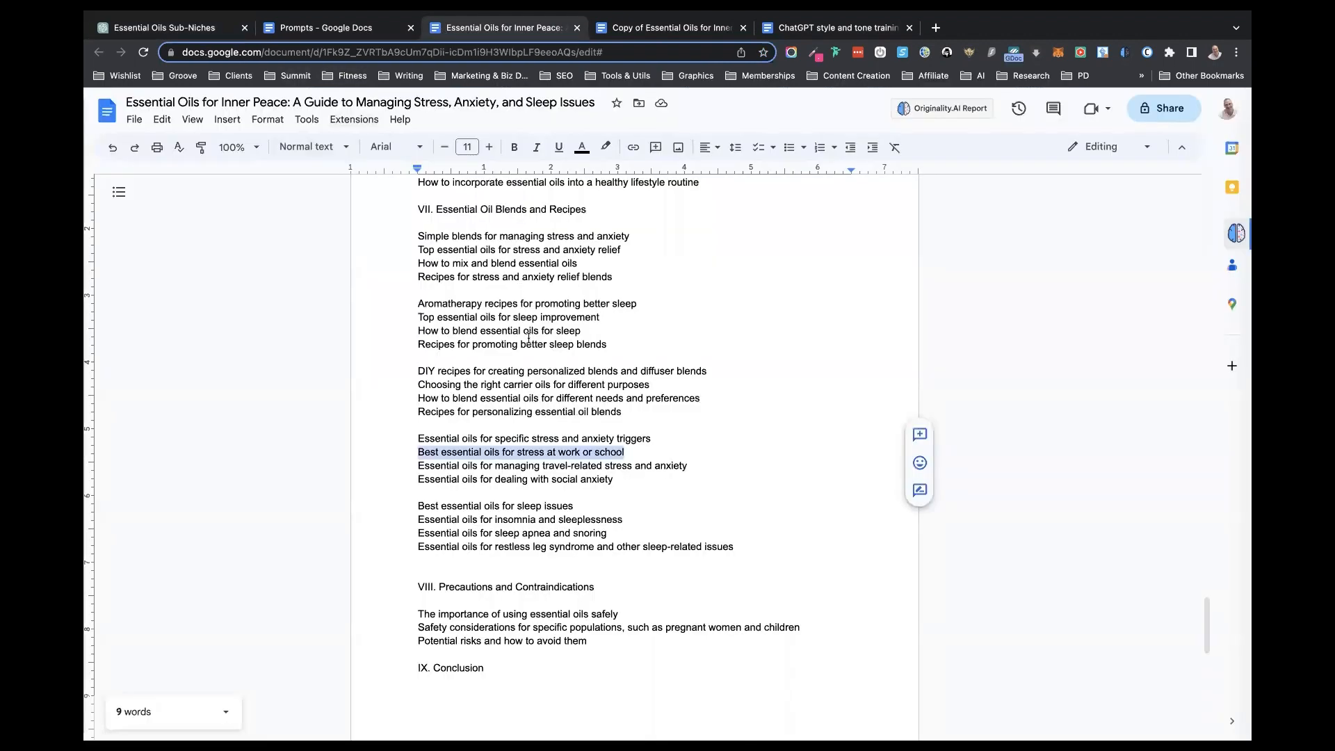
left_click_drag(651, 439, 389, 440)
key("ctrl+c")
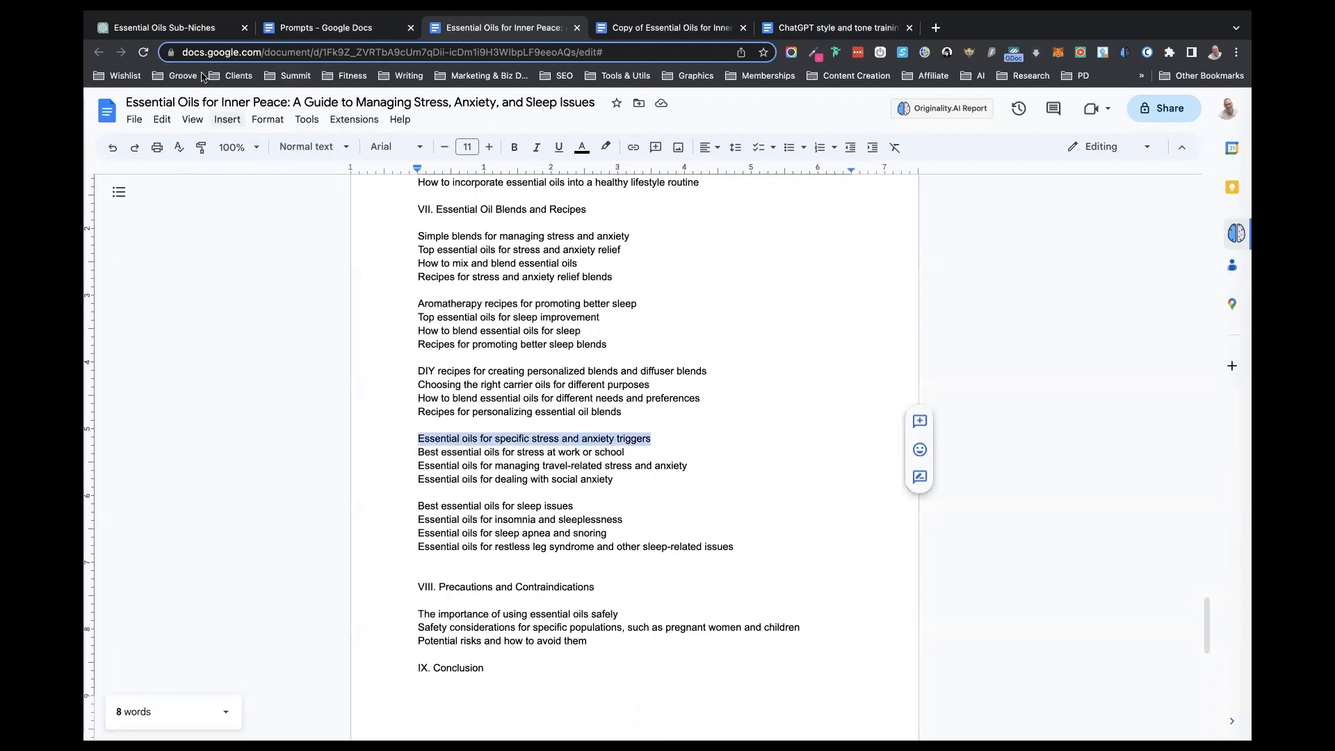
left_click(193, 31)
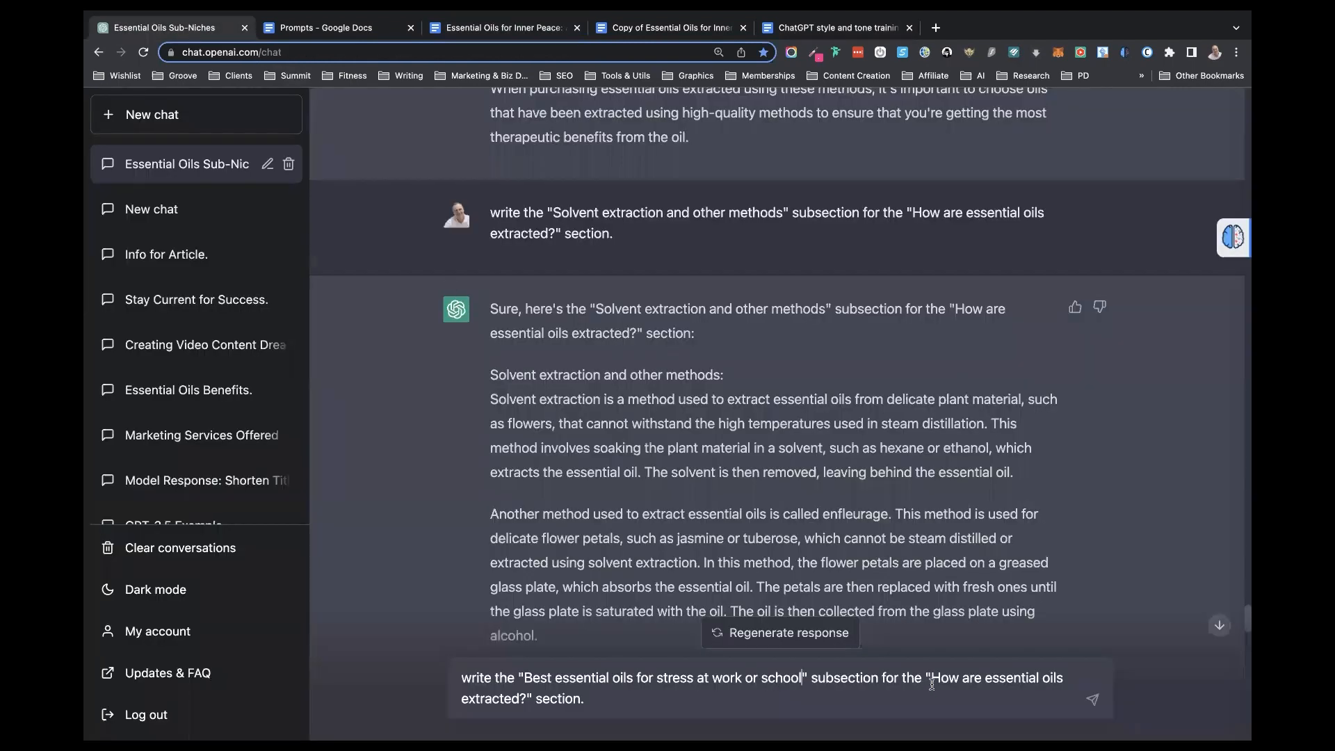
left_click_drag(932, 678, 521, 697)
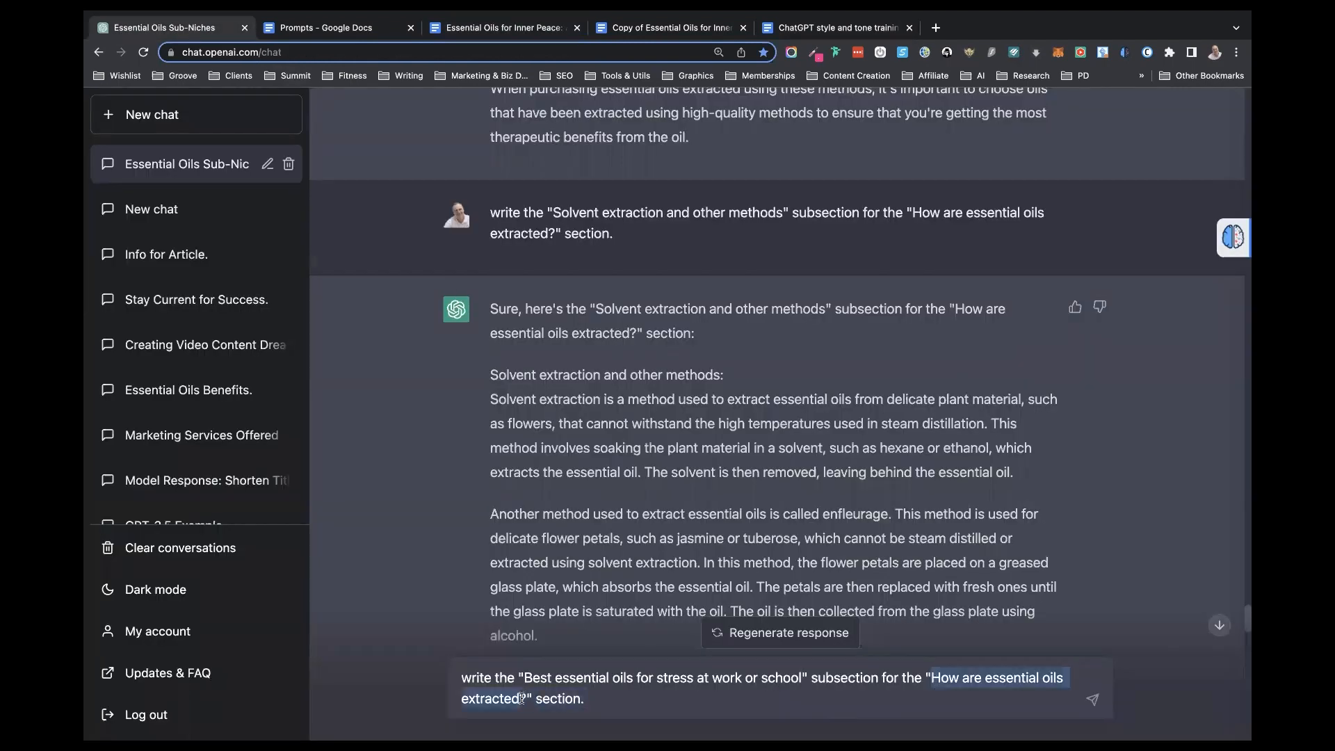
key("ctrl+v")
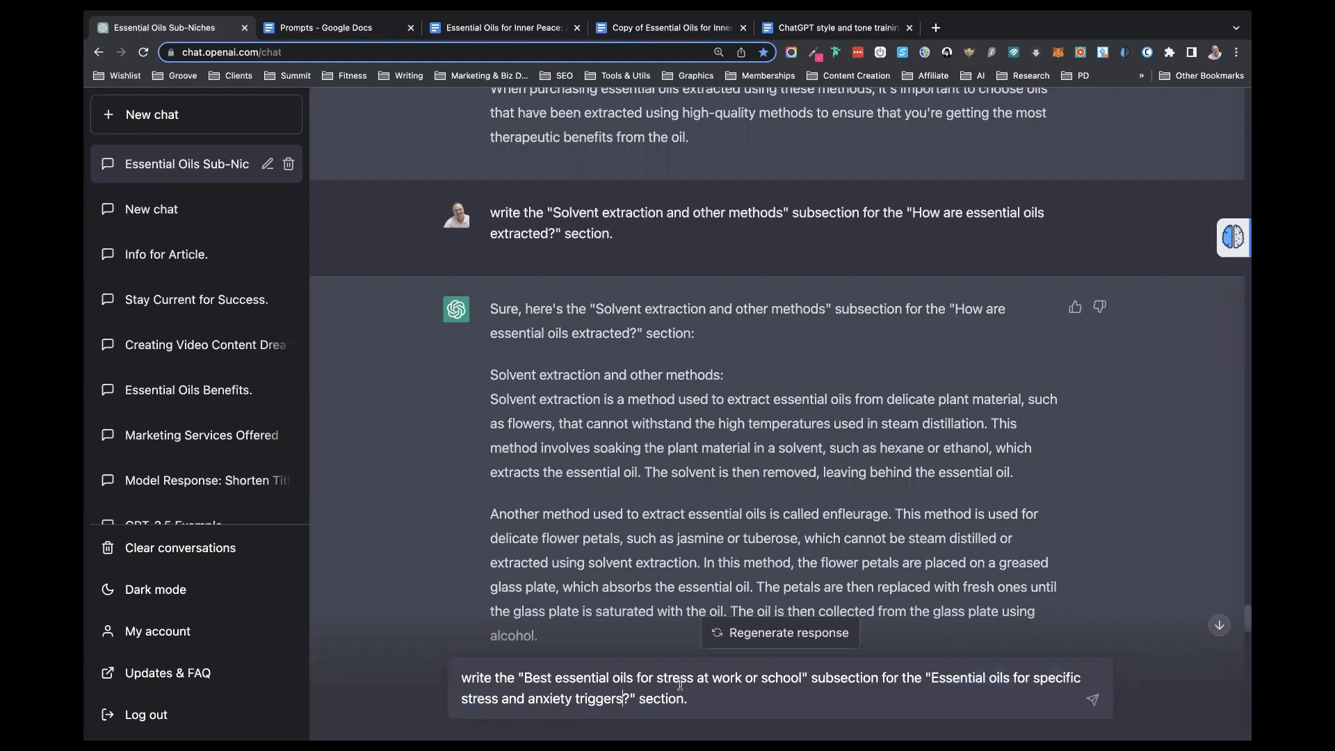
key("BackSpace")
key("Return")
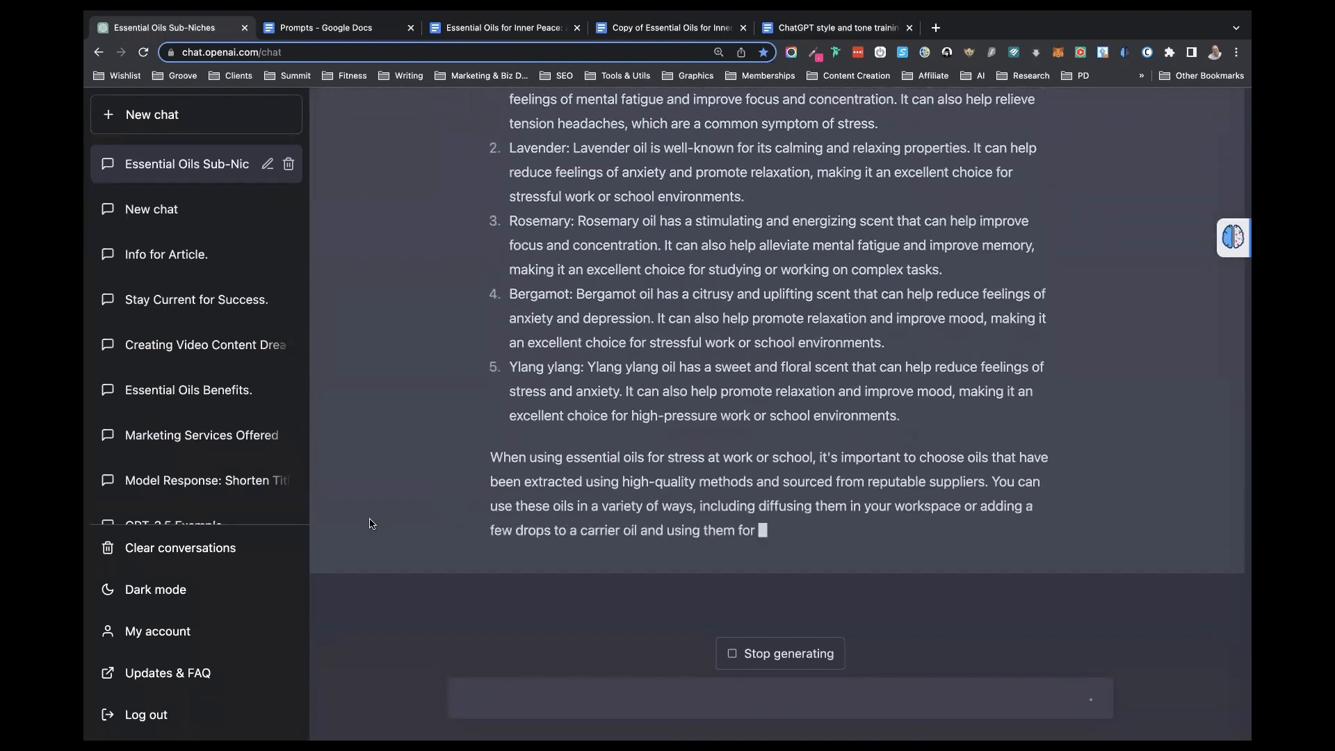
- Read through ChatGPT's response for the subsection on the best essential oils for stress at work or school
scroll(462, 417, "up", 3)
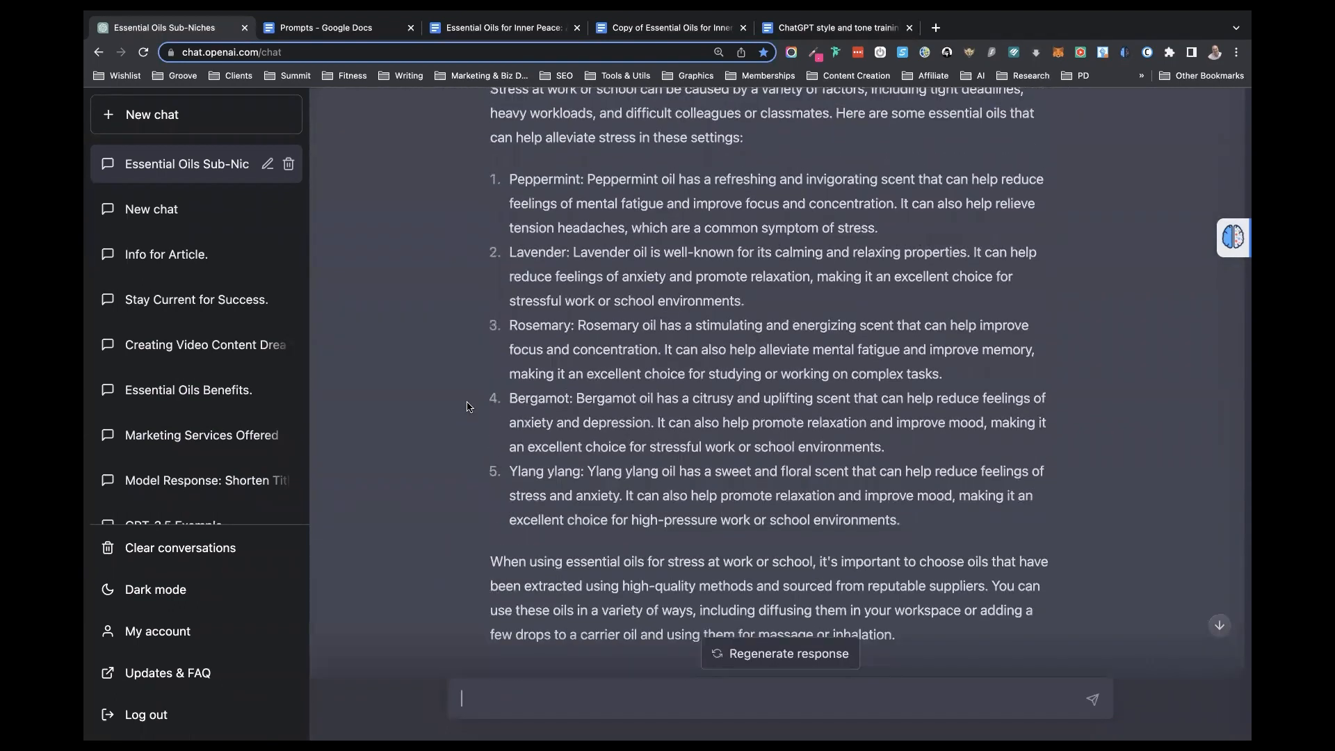
scroll(468, 407, "up", 4)
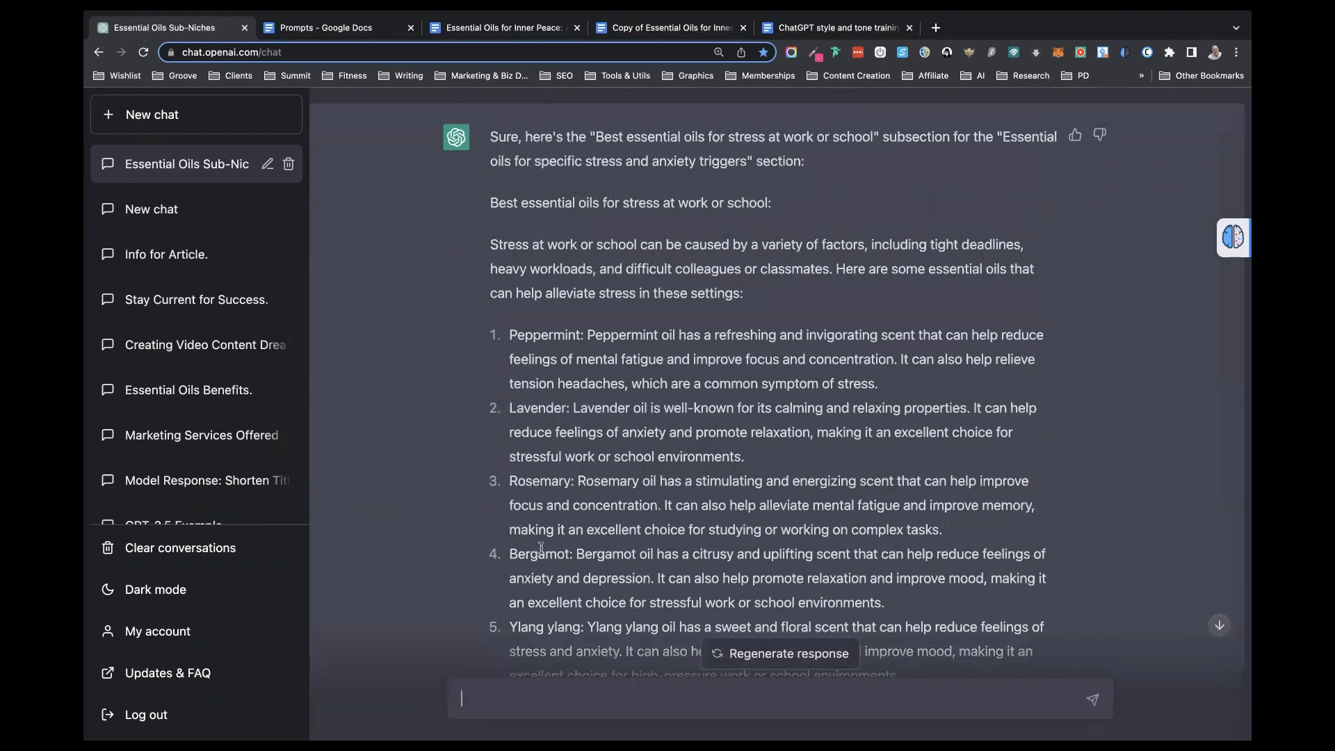
scroll(541, 545, "down", 1)
scroll(541, 547, "down", 1)
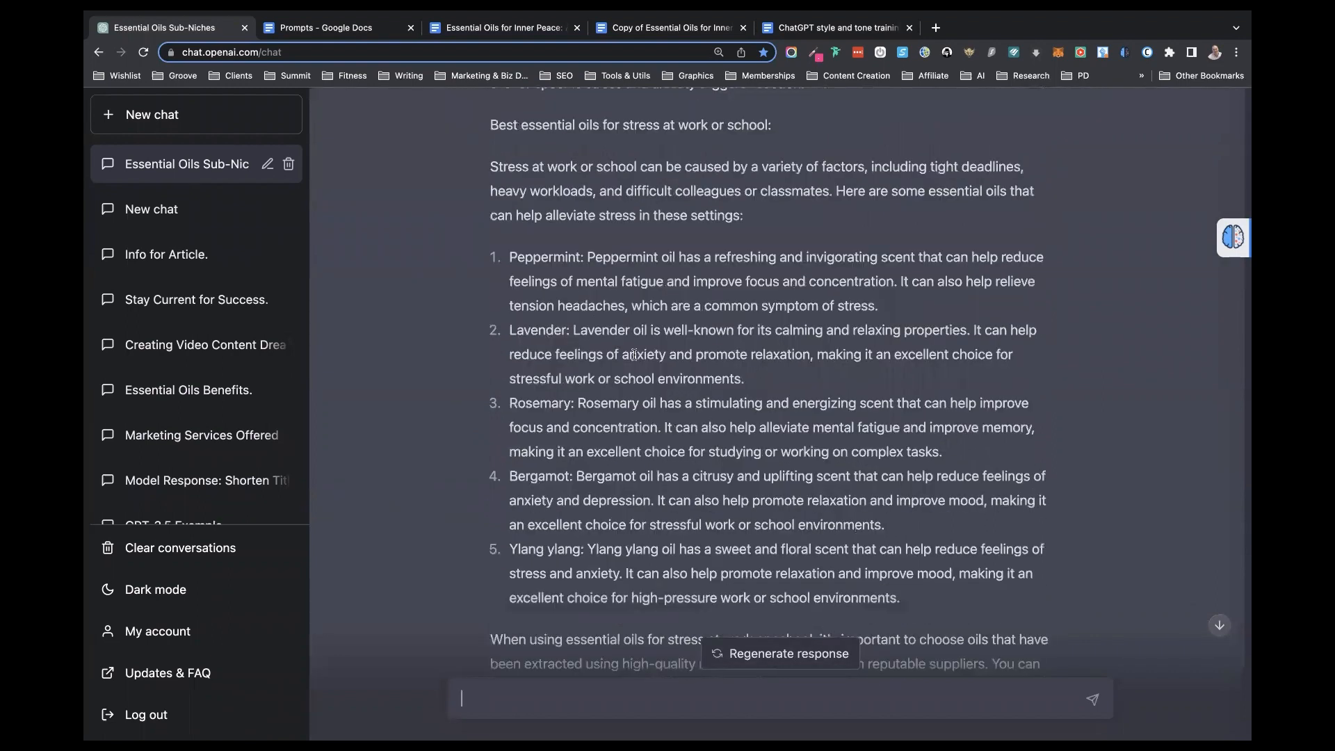
scroll(634, 355, "down", 2)
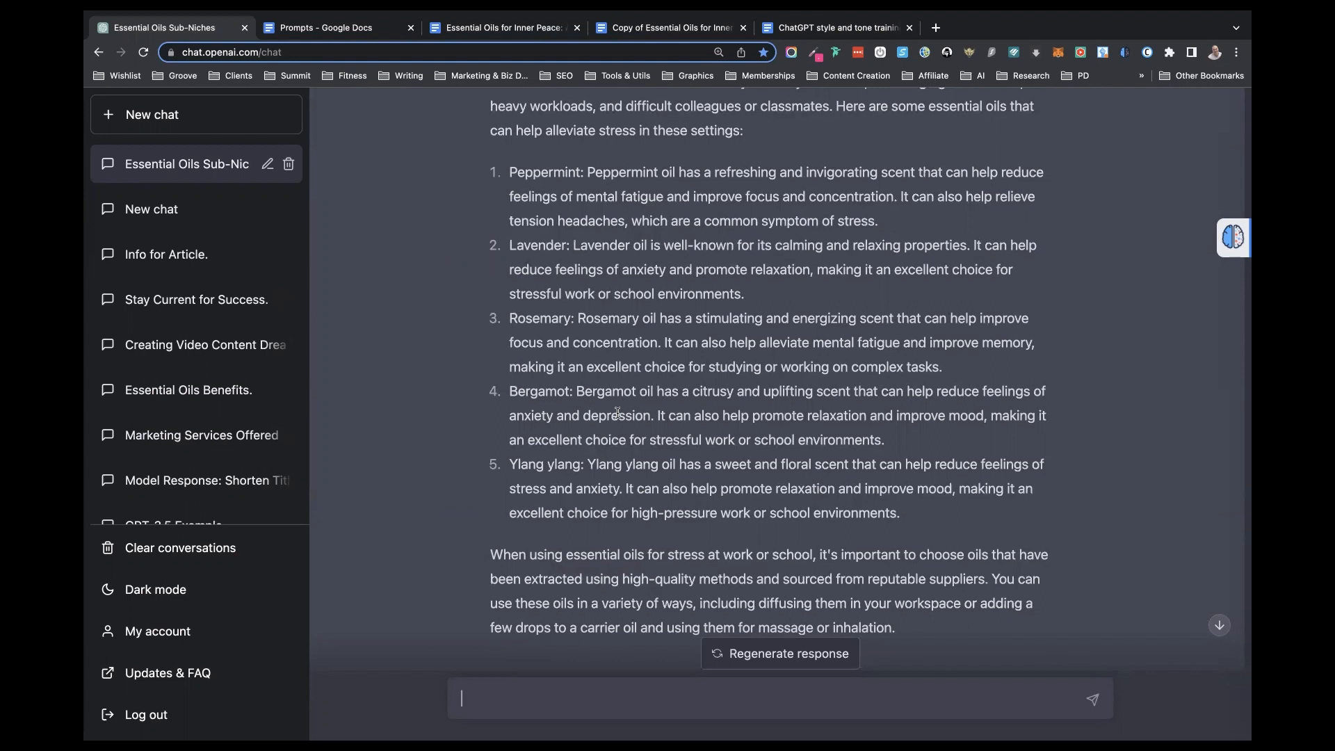
- Ask ChatGPT "what are the best ways to use these essential oils?"
type("what are the best ways to us")
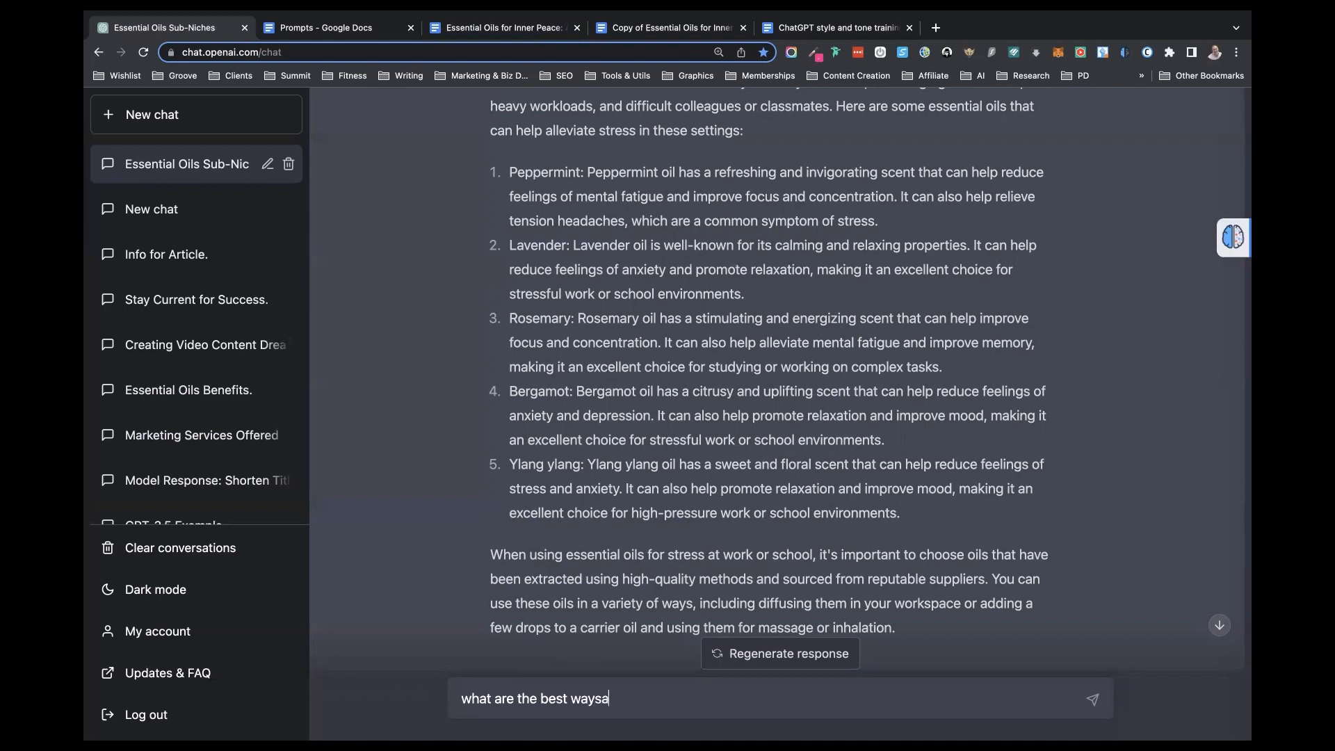
type("e the")
key("BackSpace")
key("BackSpace")
type("these essential ")
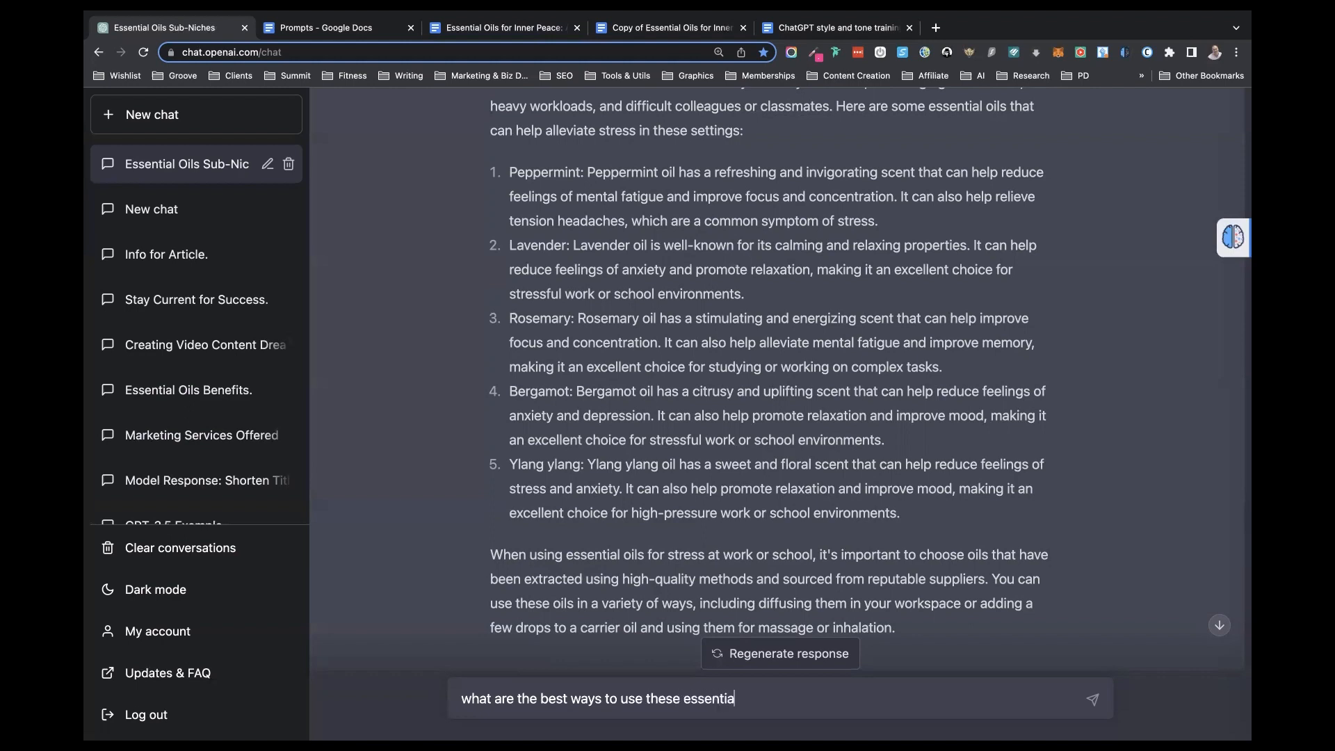
type("oils?")
key("Return")
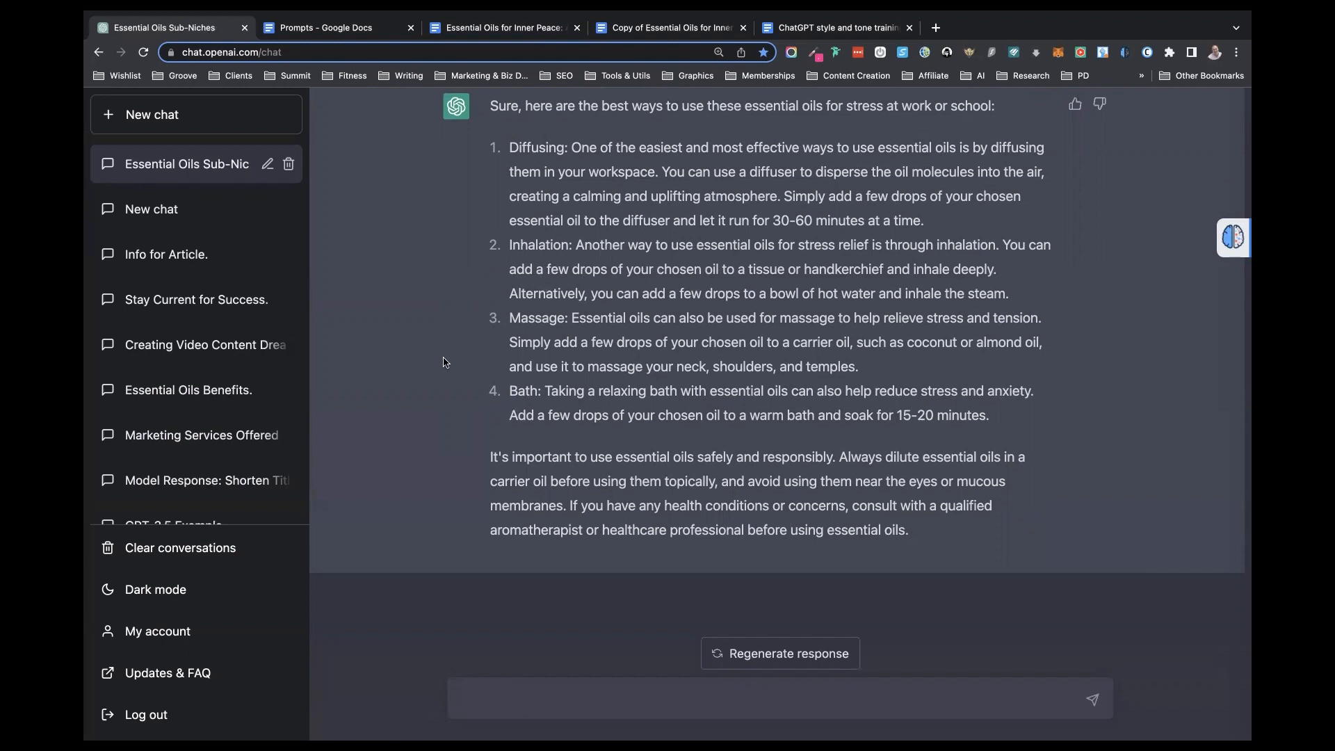
- Ask ChatGPT to "expand on point 2" of its response about ways to use the oils
type("expand on point 2")
key("Return")
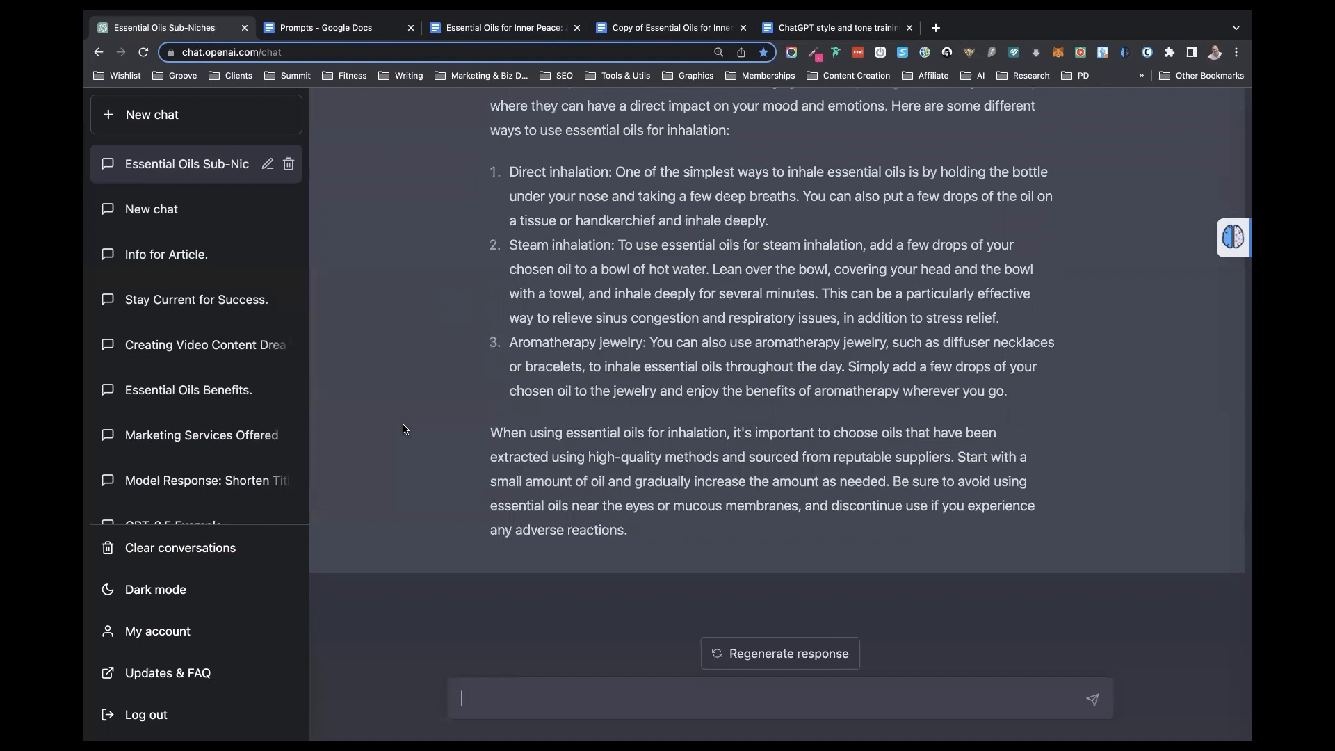
- Review the earlier oils list and draft the follow-up question "what are some ways you can use peppermint for stre", leaving it unsent
scroll(501, 297, "up", 6)
scroll(500, 297, "up", 3)
scroll(500, 297, "up", 1)
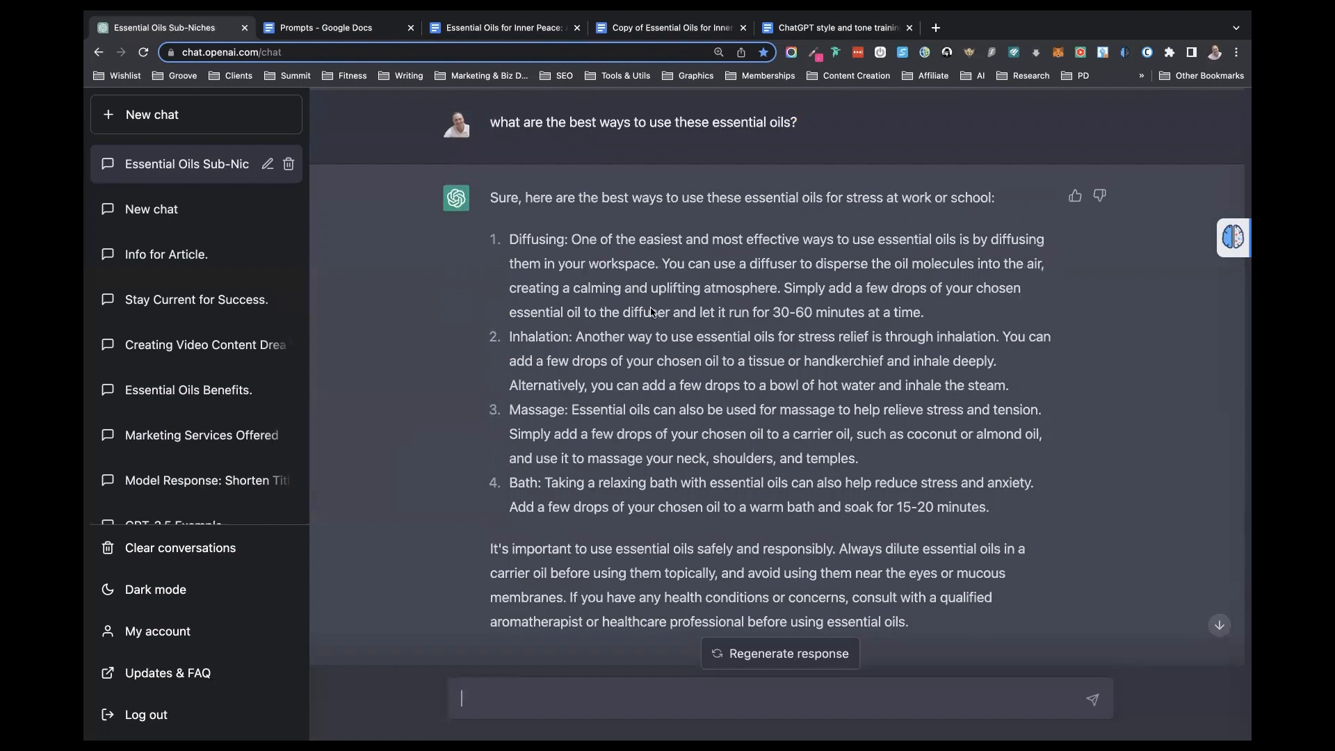
scroll(645, 324, "up", 7)
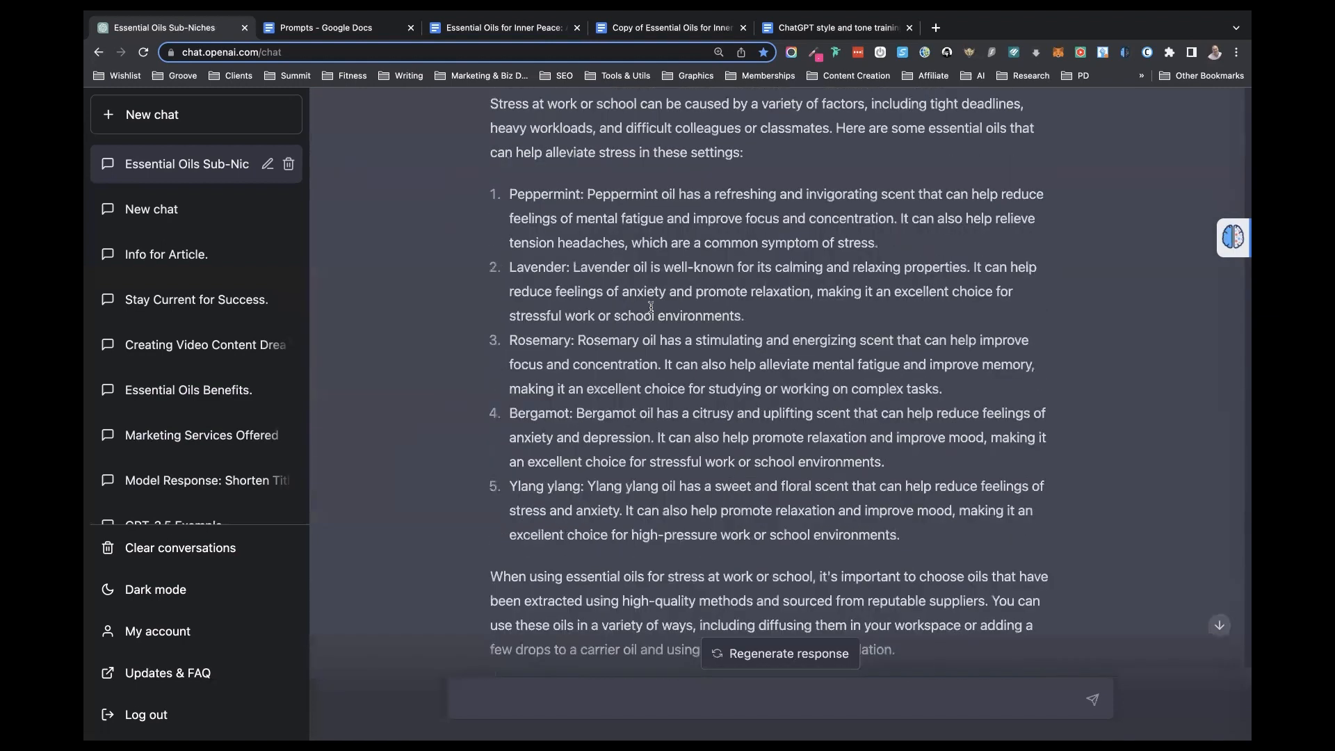
scroll(651, 307, "up", 1)
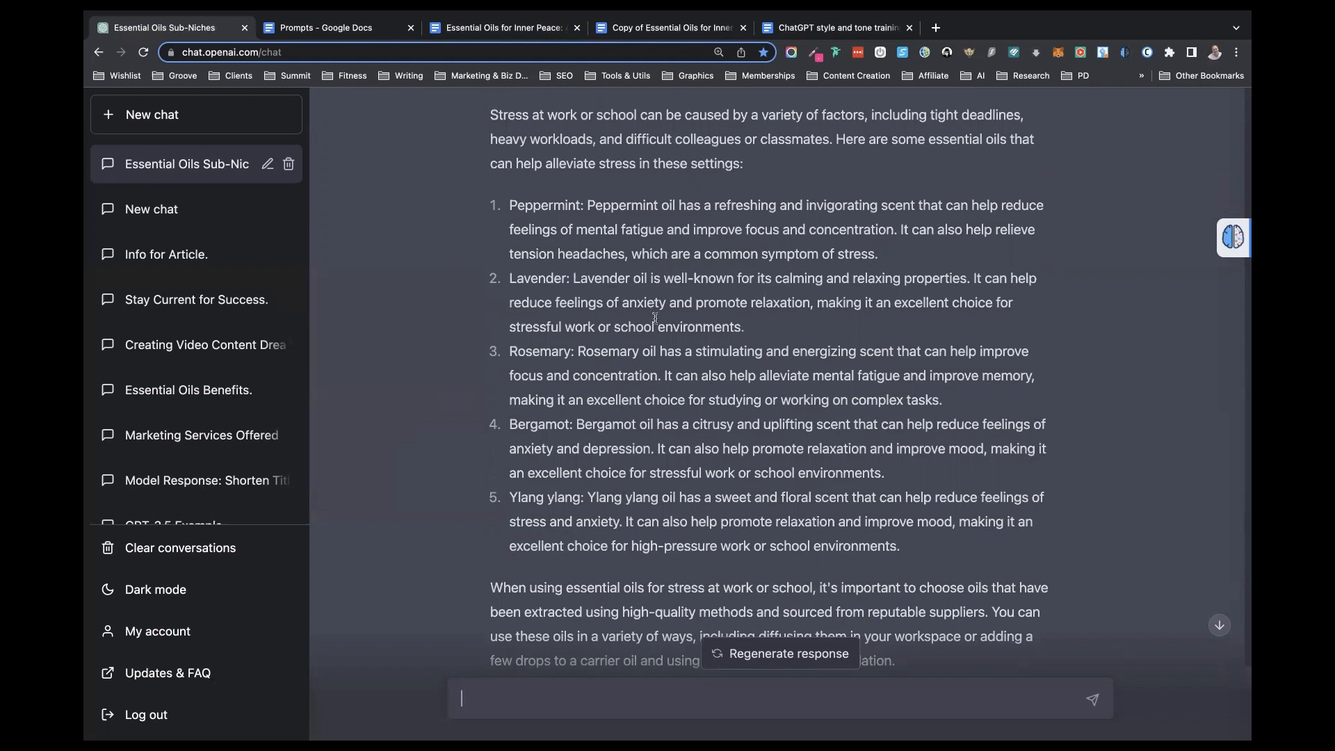
scroll(655, 318, "down", 2)
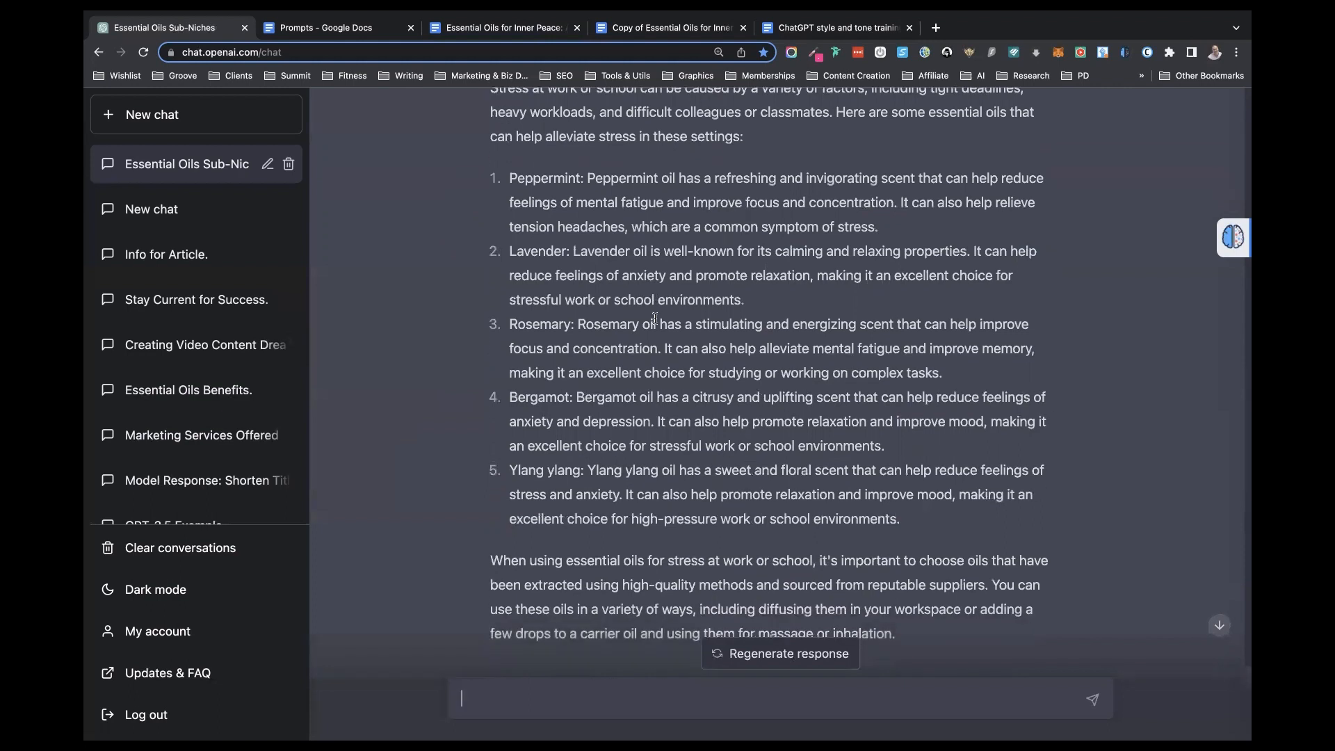
type("what are some ways you can use peppermint for stress re")
key("BackSpace")
key("BackSpace")
key("BackSpace")
key("BackSpace")
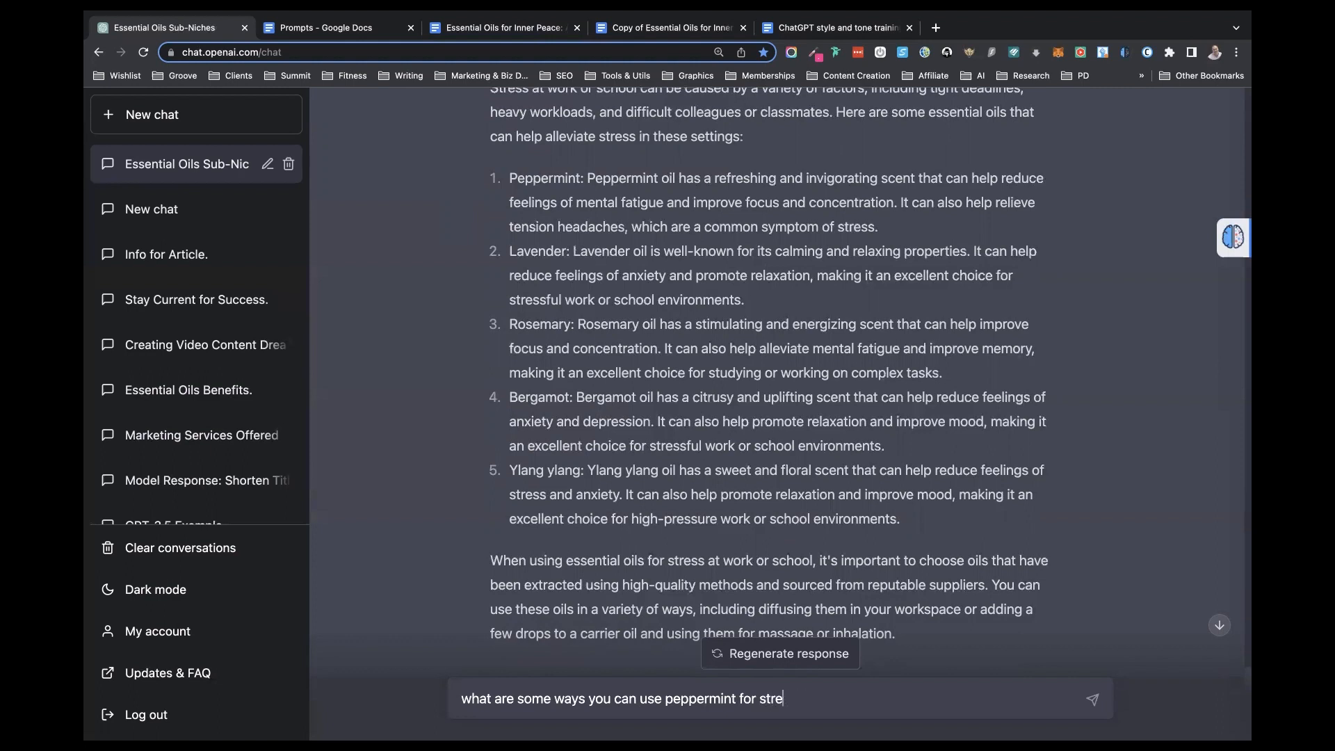
- Reword the drafted question to ask for some examples of using peppermint, removing "ways you can use" and the trailing stress wording
left_click(584, 700)
key("BackSpace")
key("BackSpace")
key("BackSpace")
key("BackSpace")
type("e")
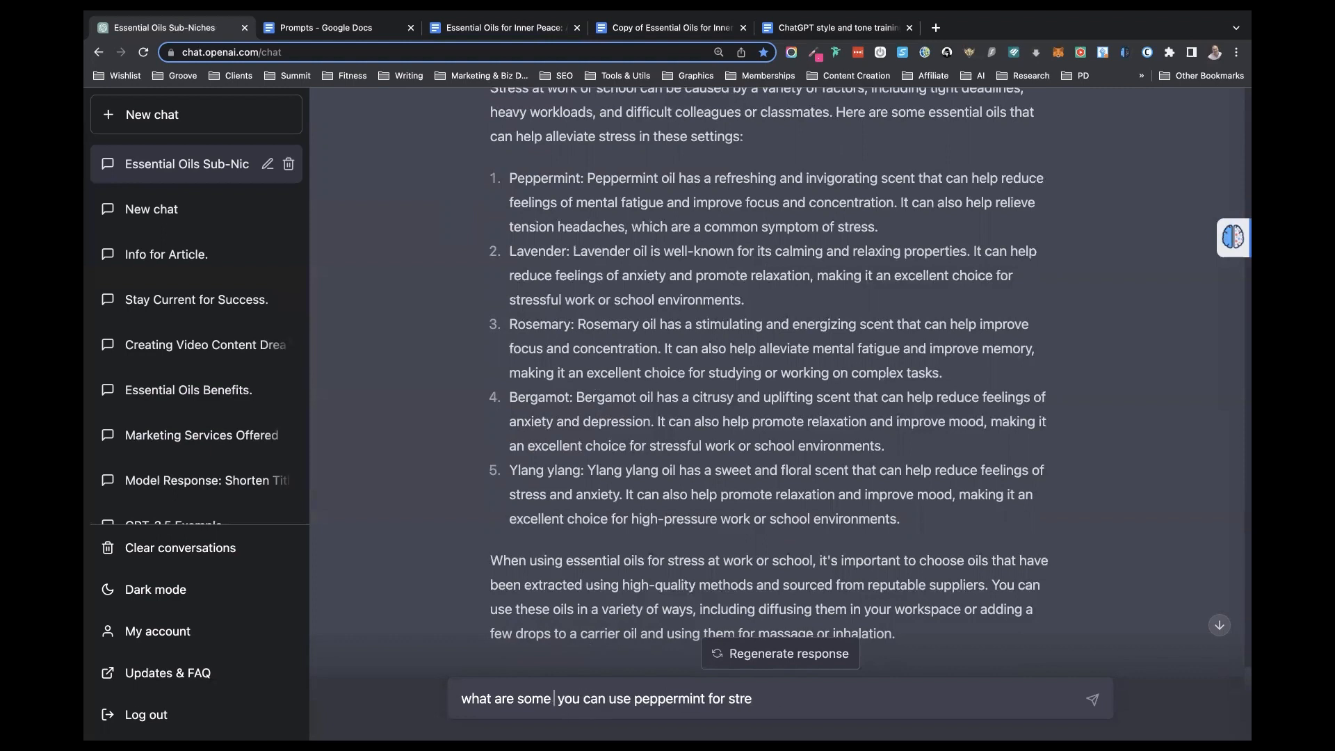
type("xamples o")
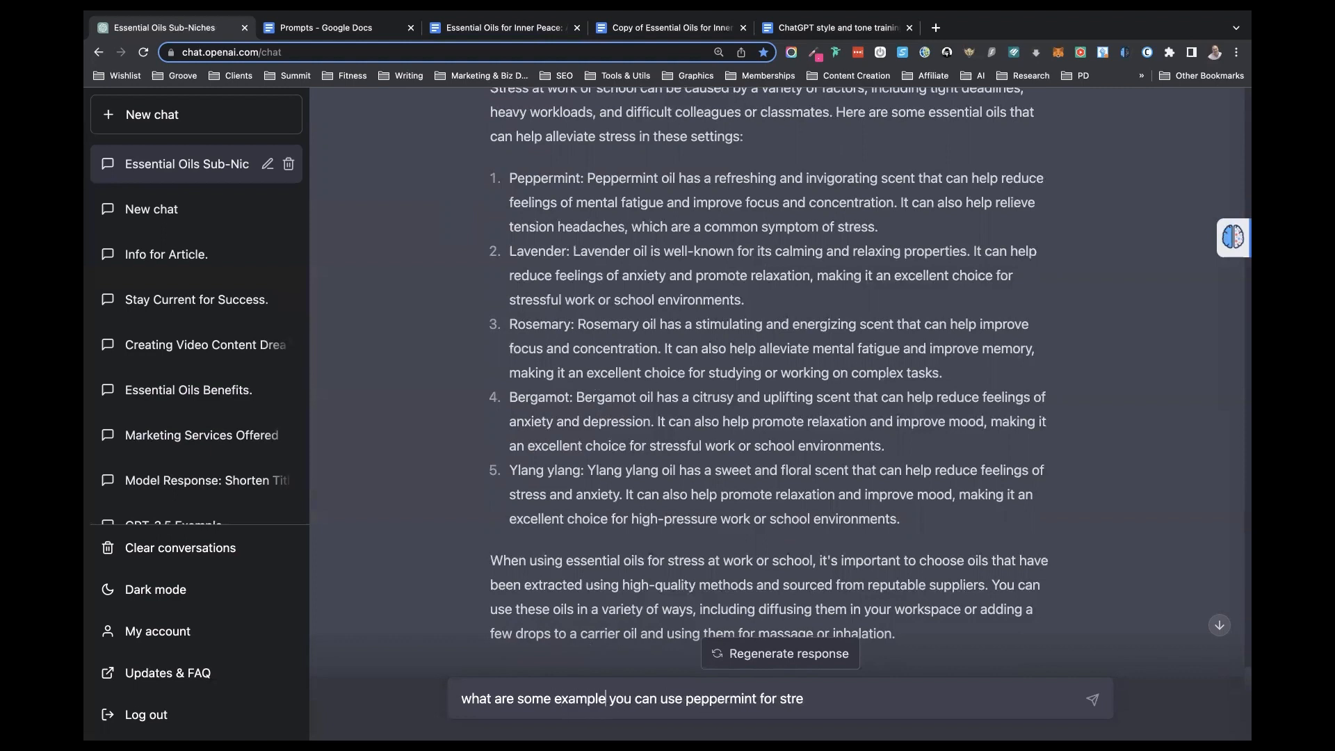
type("f using")
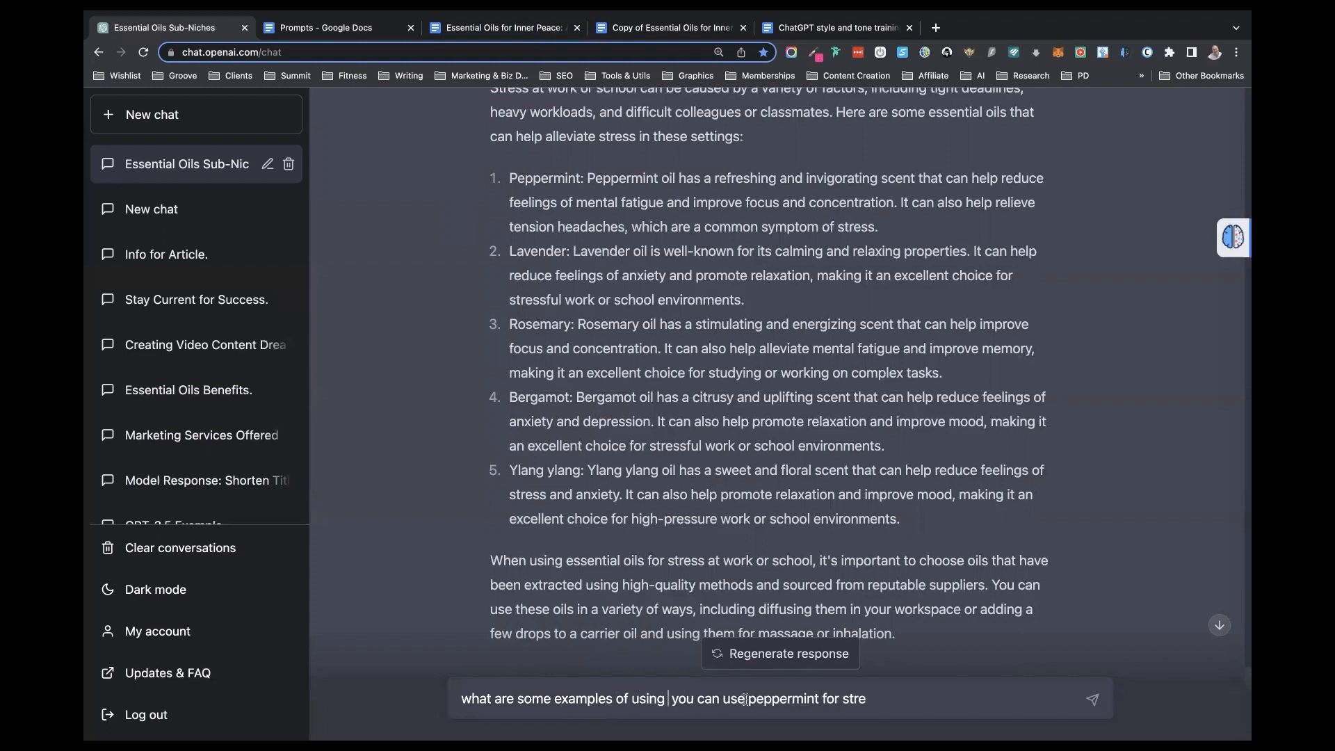
left_click_drag(748, 698, 661, 702)
key("BackSpace")
key("BackSpace")
key("BackSpace")
key("BackSpace")
key("BackSpace")
key("BackSpace")
key("BackSpace")
key("BackSpace")
key("BackSpace")
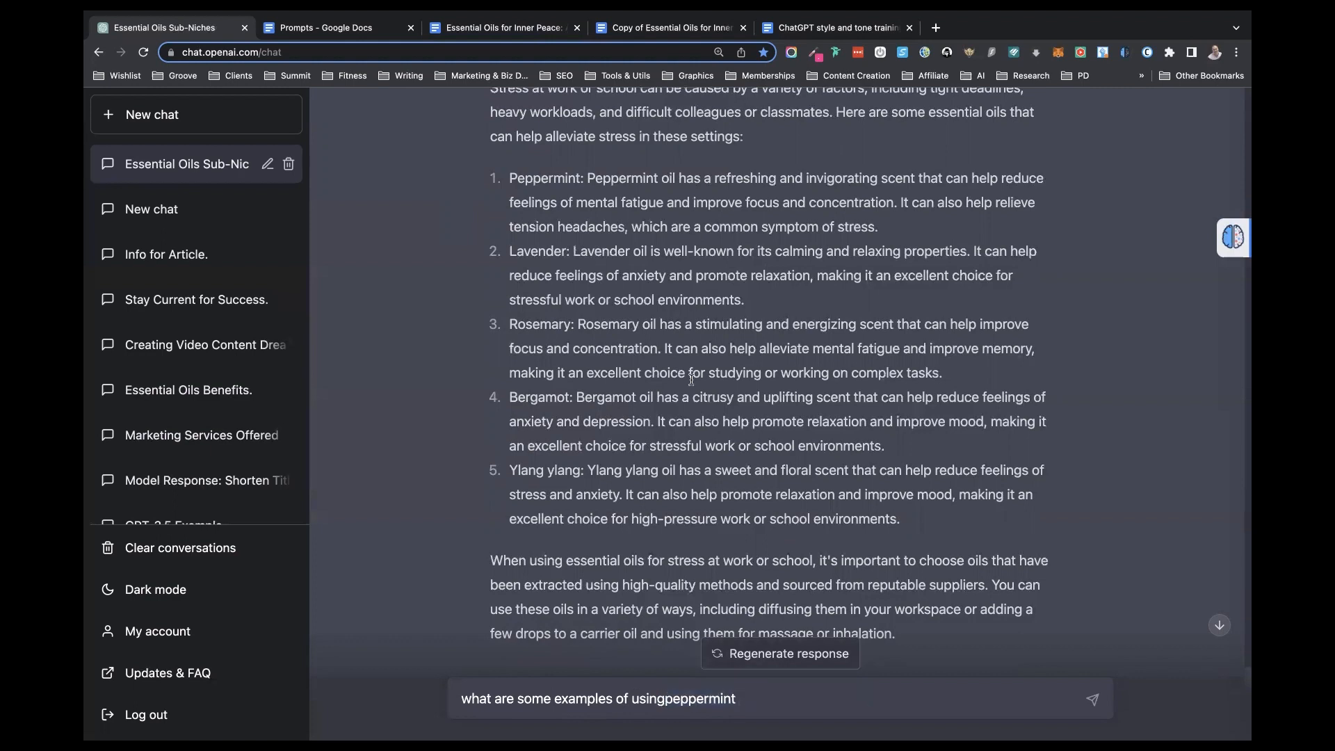
- Look back over the previous responses, add the missing space before "peppermint" in the question, and send it
scroll(691, 379, "up", 14)
scroll(693, 383, "down", 10)
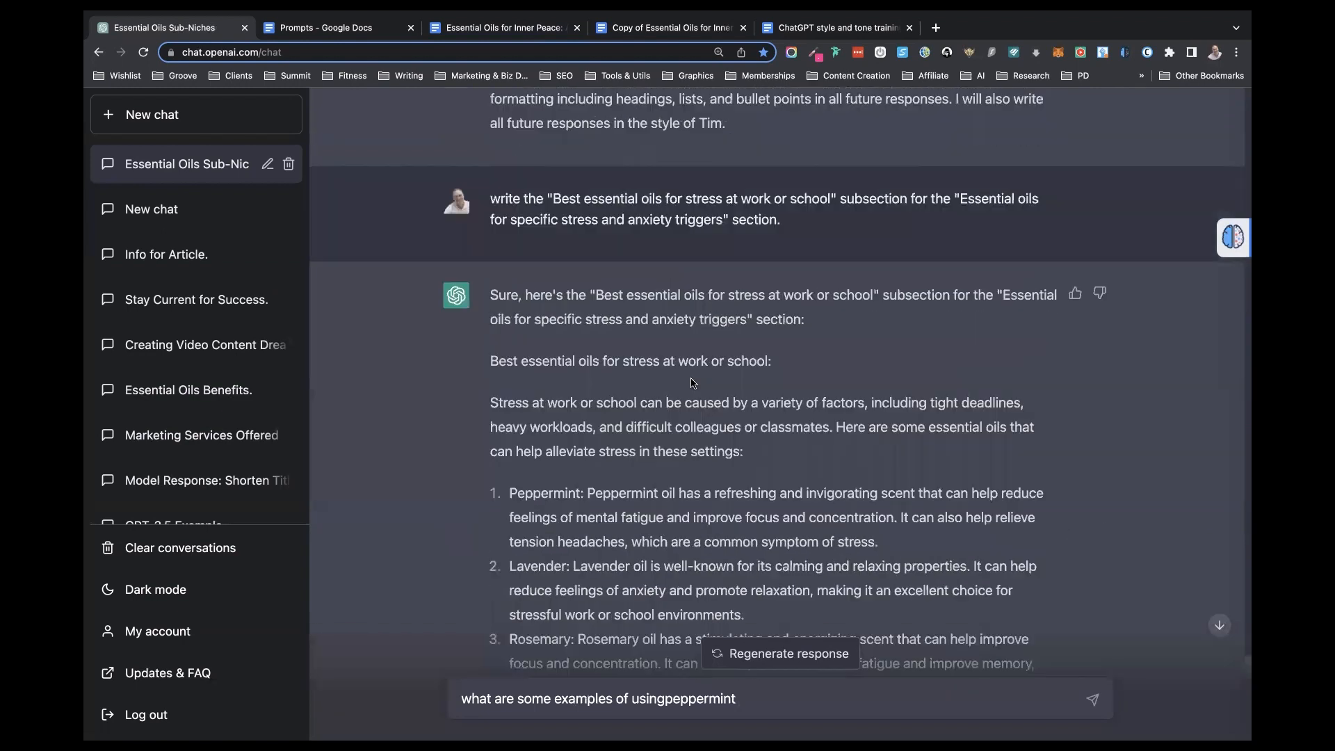
scroll(693, 383, "down", 2)
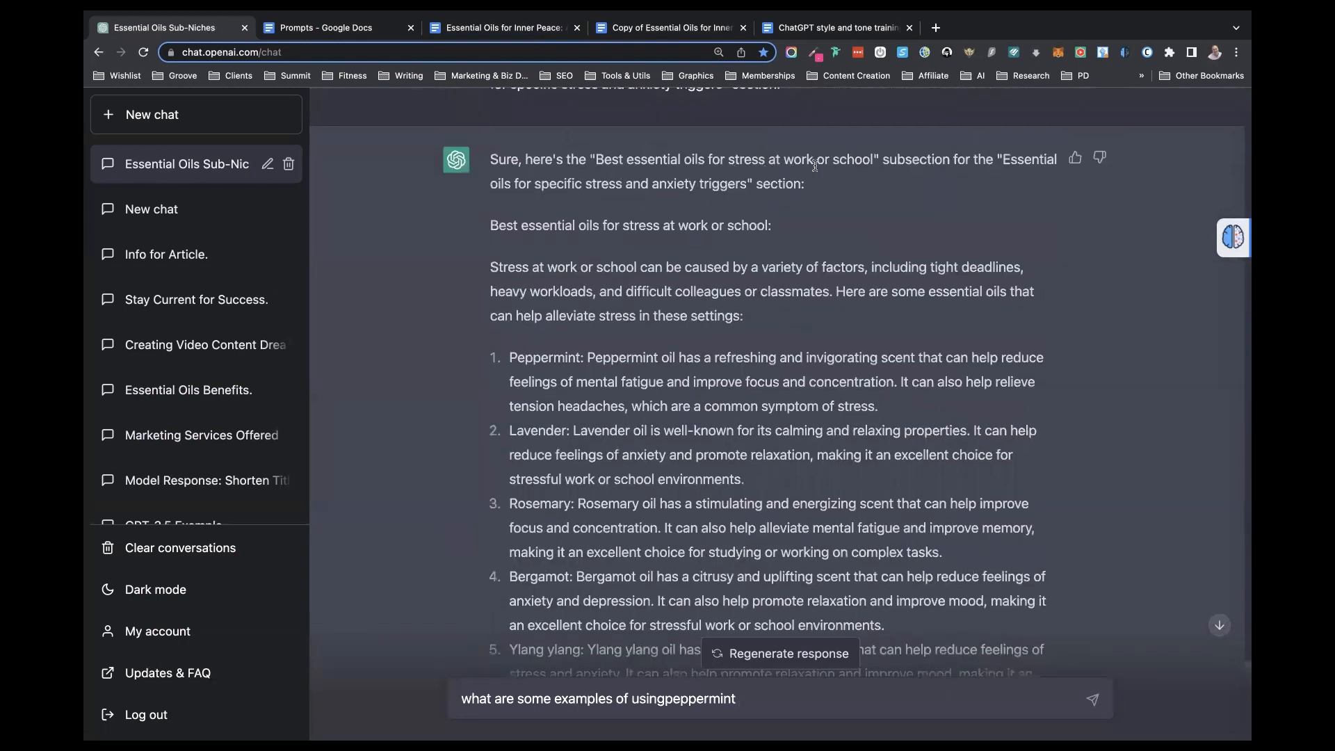
scroll(666, 436, "down", 2)
scroll(665, 438, "down", 10)
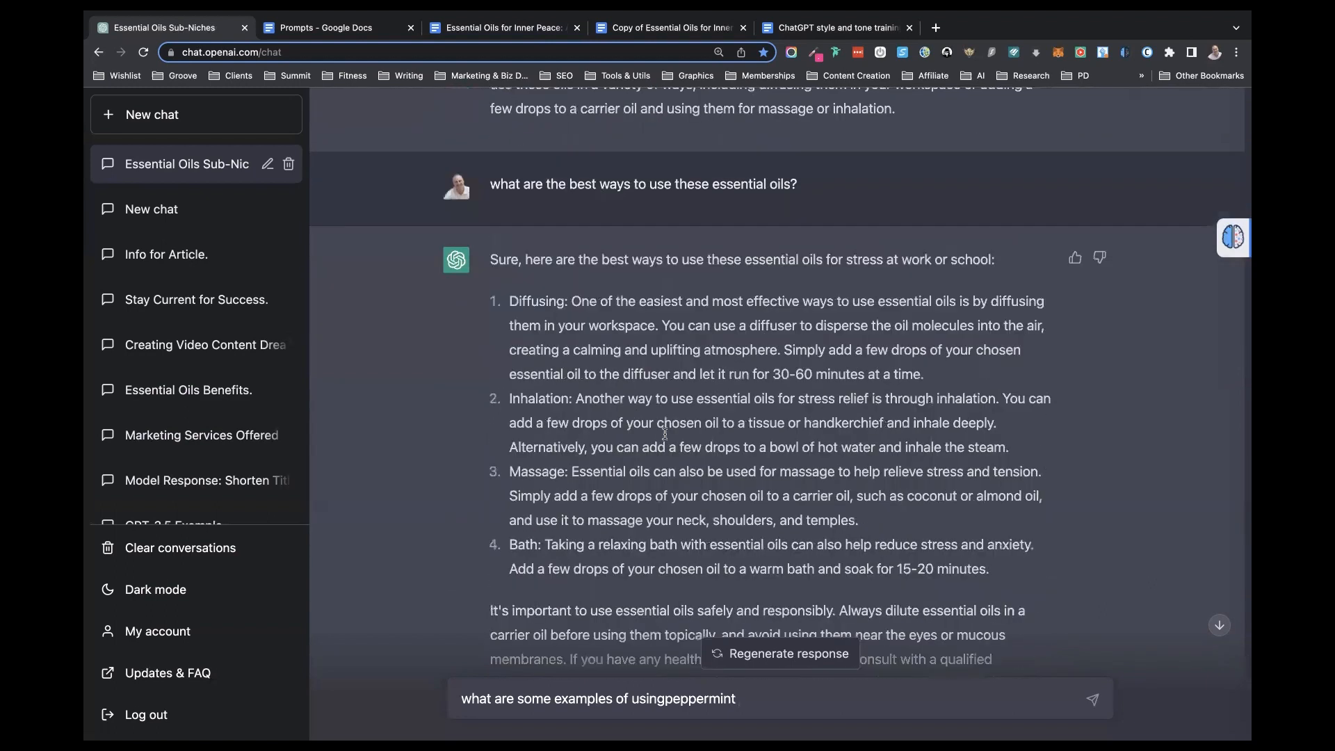
scroll(666, 435, "down", 2)
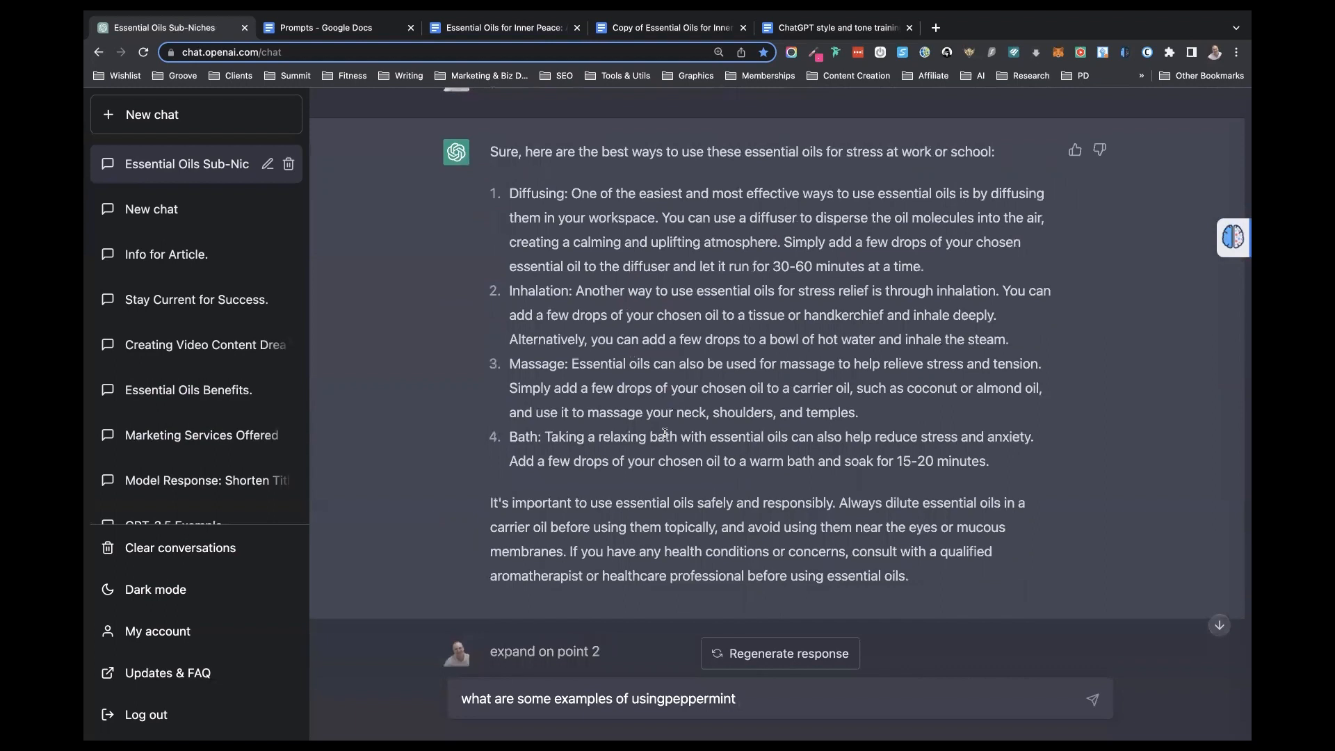
scroll(665, 433, "down", 1)
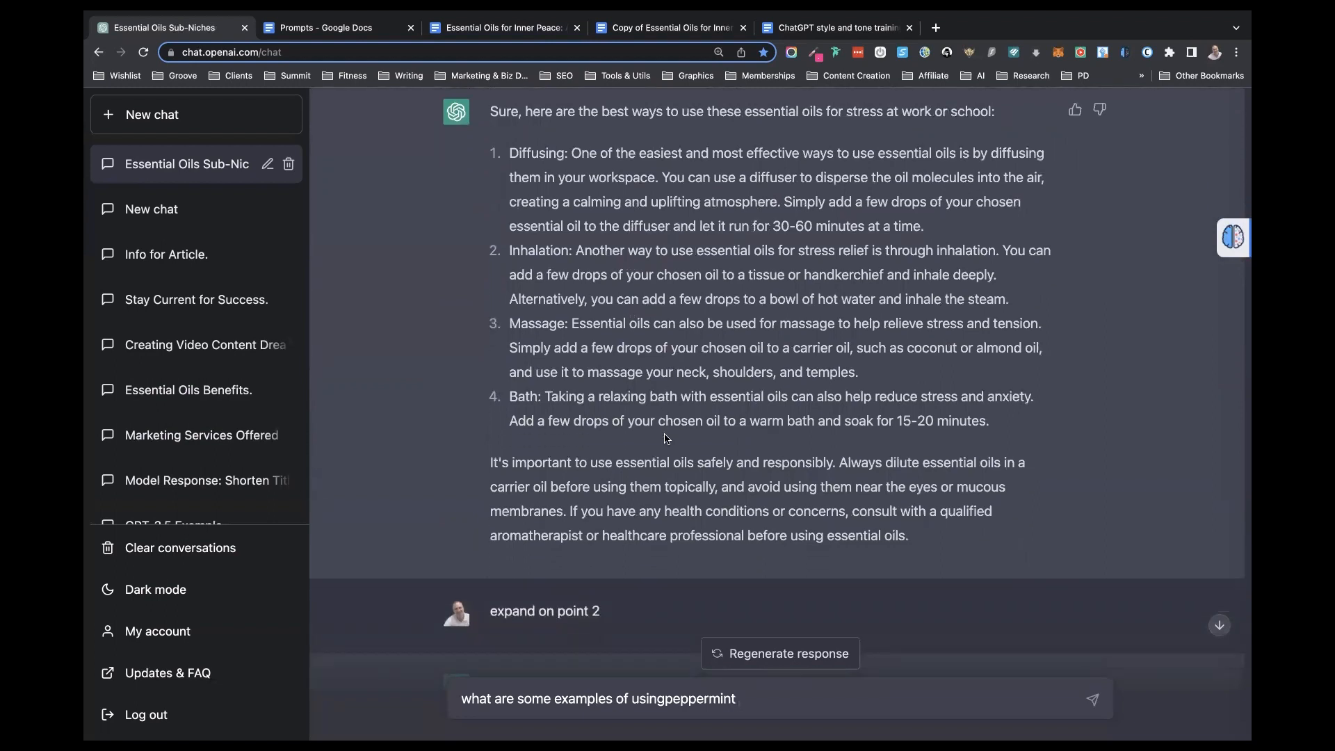
left_click(666, 698)
key("Return")
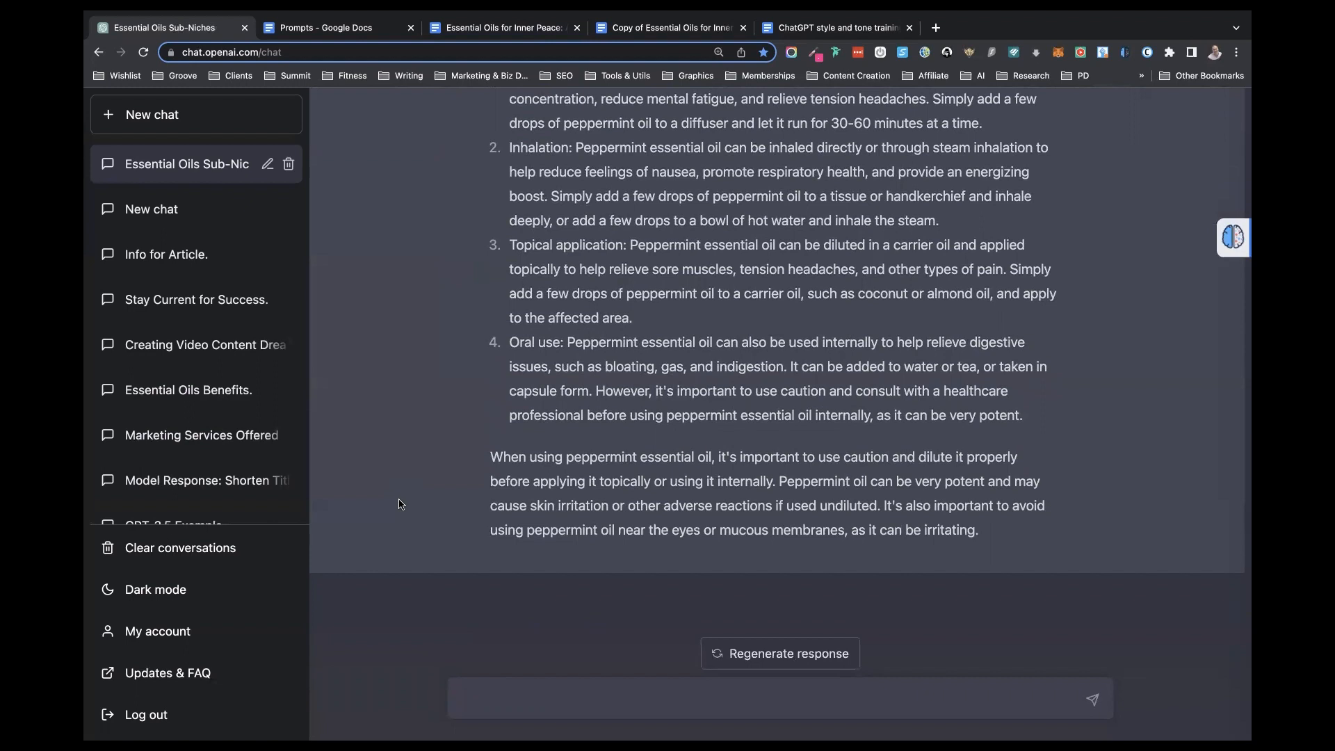
- Review the peppermint response and ask ChatGPT "what are some good blends that include peppermint?"
scroll(545, 288, "up", 8)
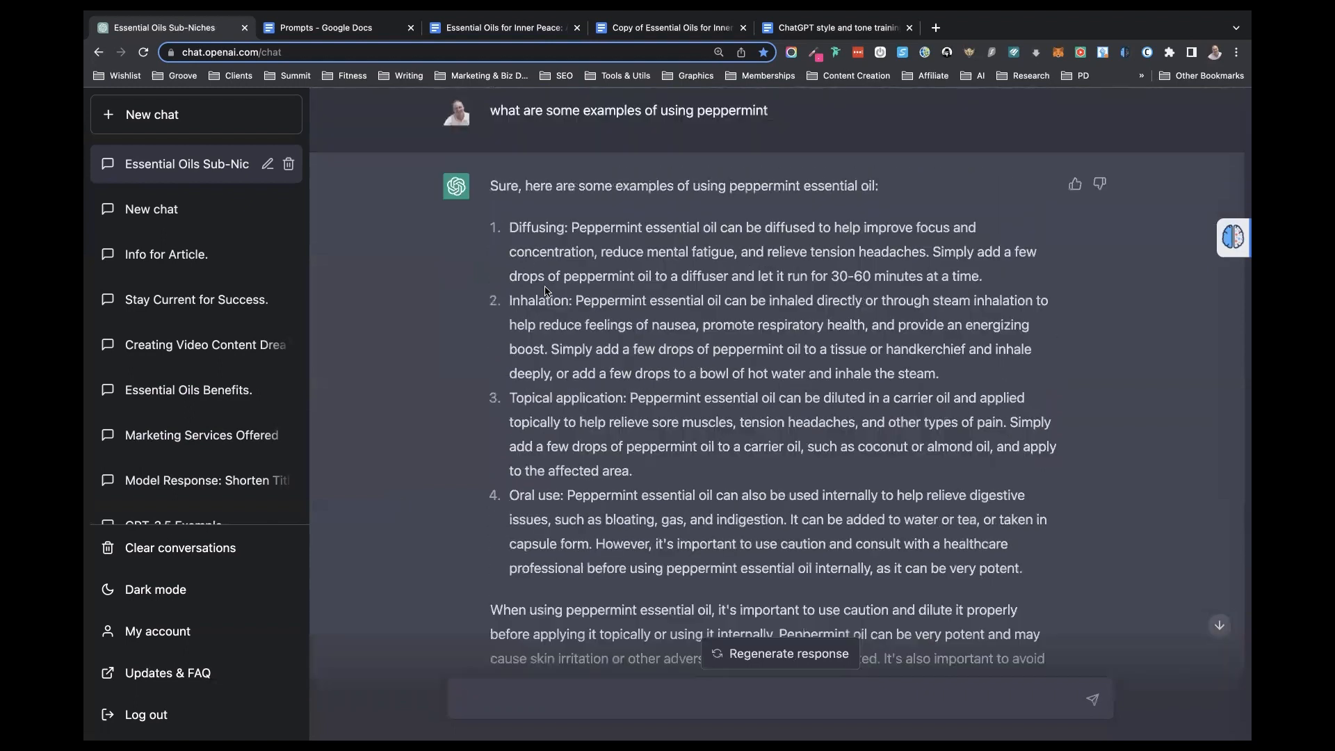
scroll(545, 287, "up", 8)
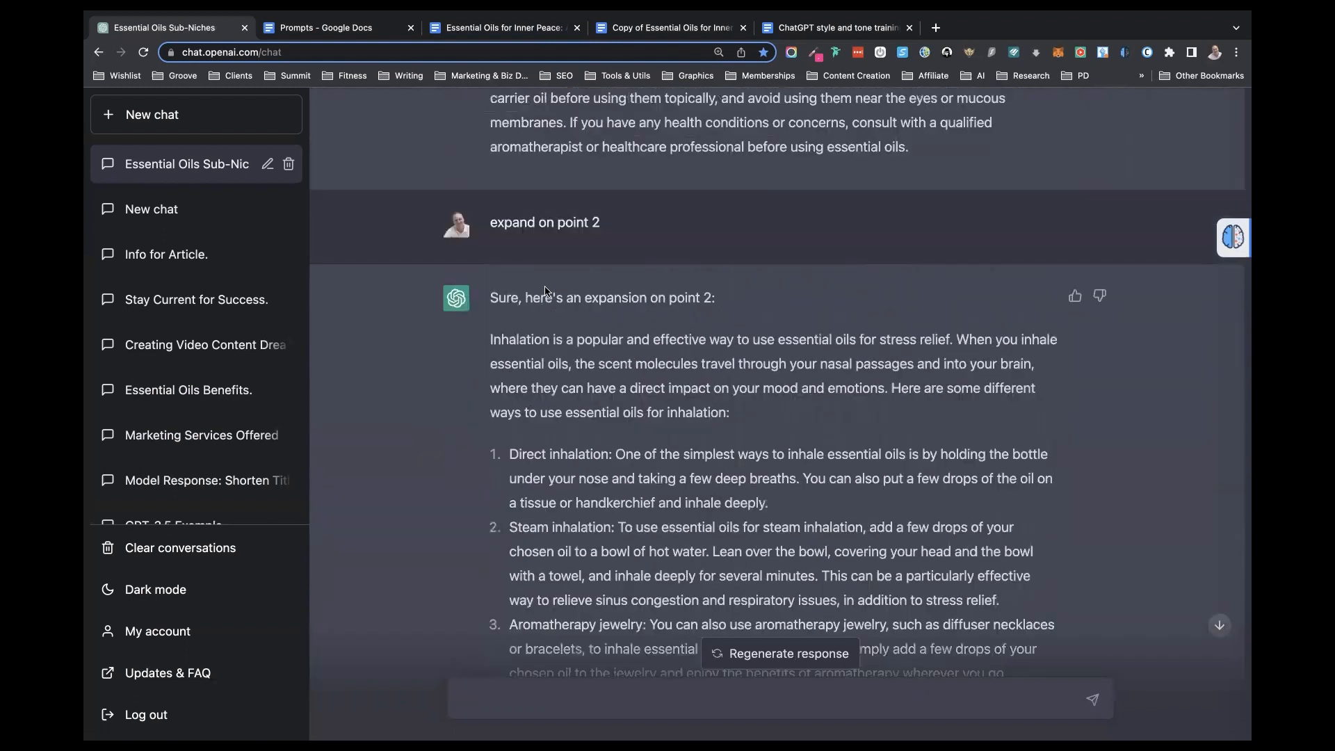
scroll(545, 288, "up", 2)
scroll(545, 288, "down", 11)
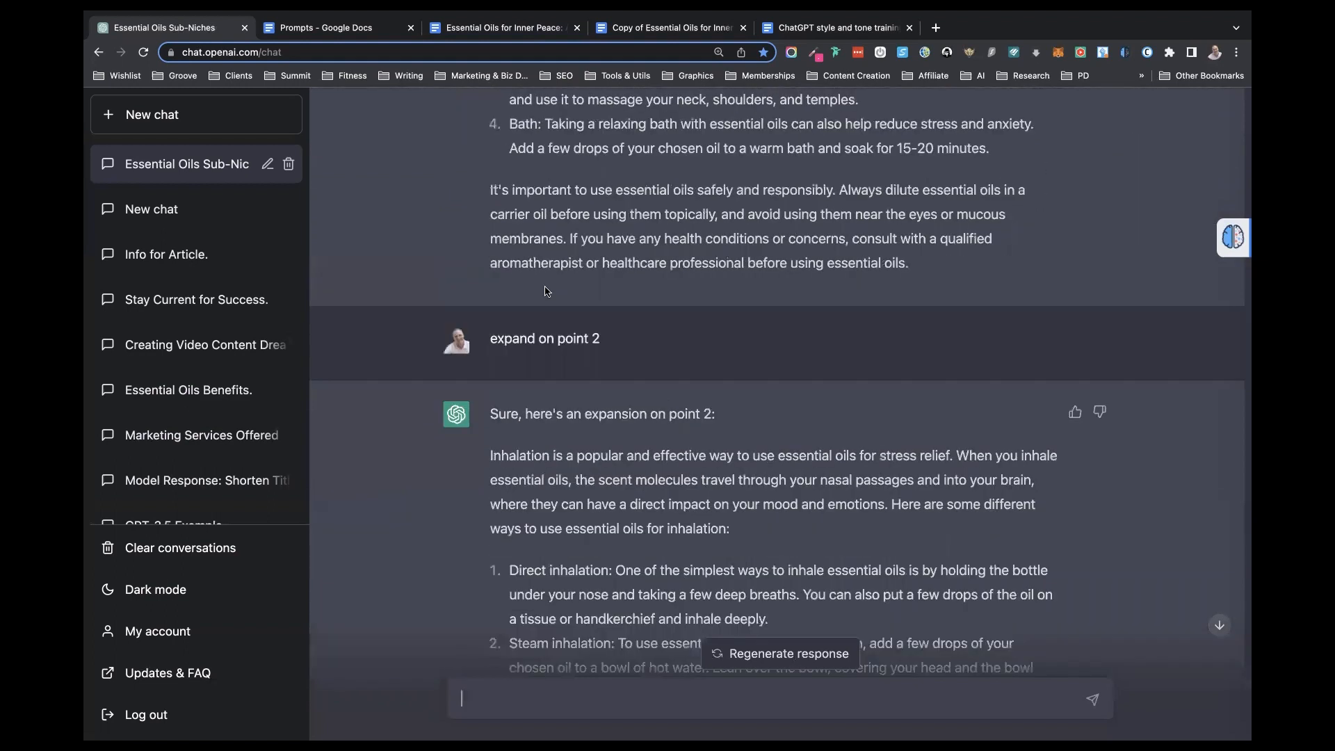
scroll(544, 288, "down", 3)
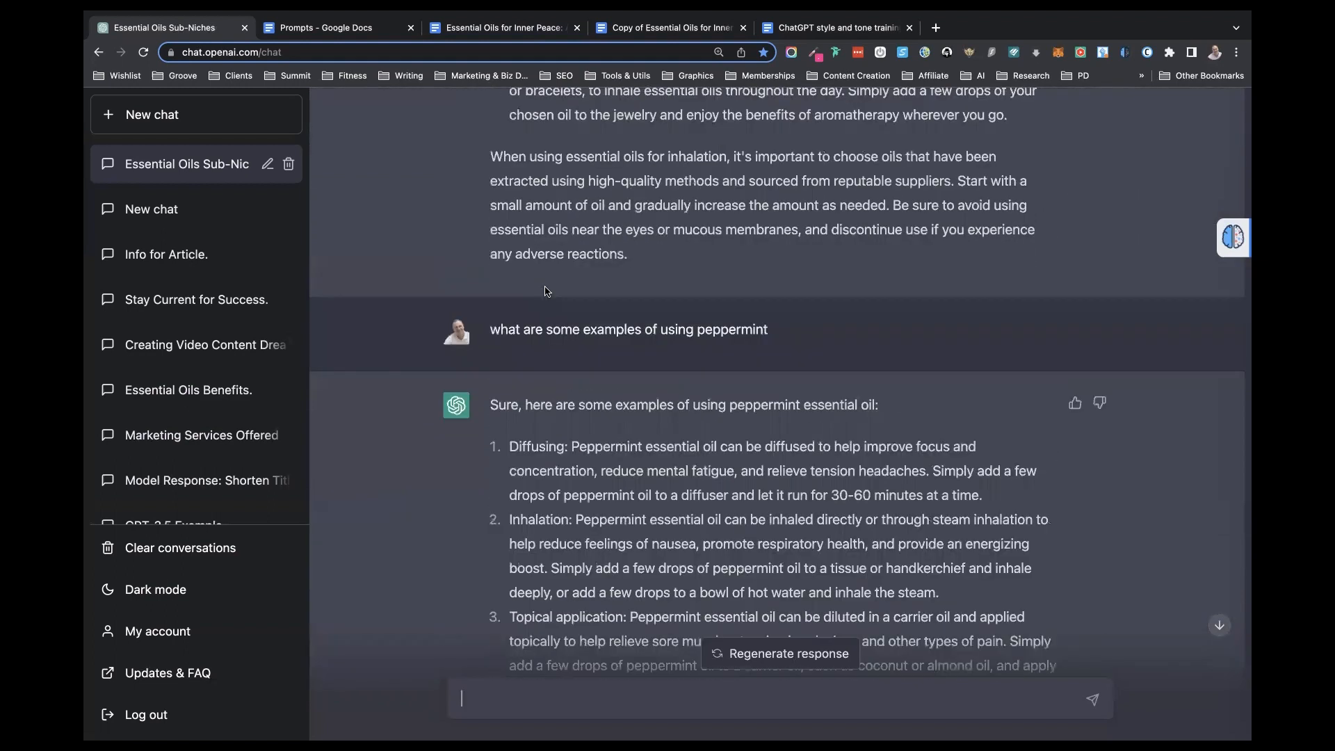
scroll(547, 290, "down", 4)
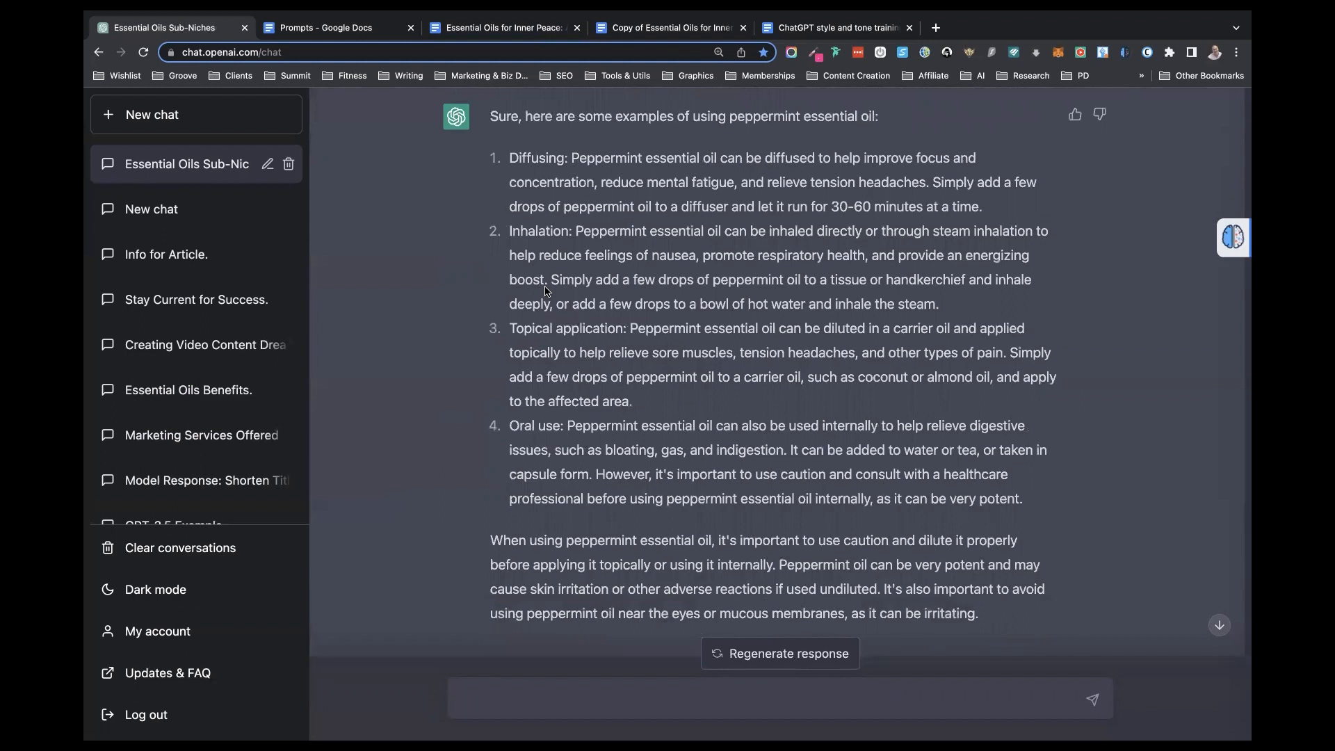
scroll(546, 291, "down", 1)
type("what are some good blends that")
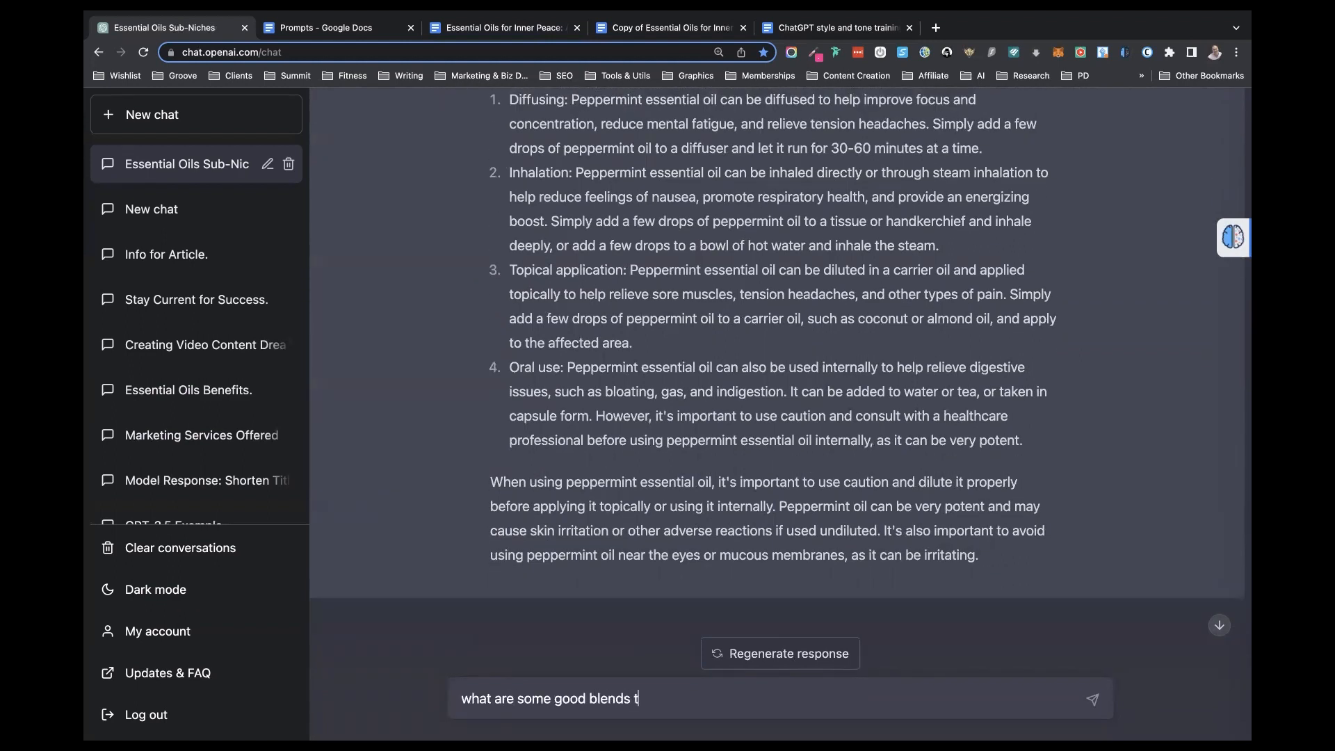
type(" include peppermint?")
key("Return")
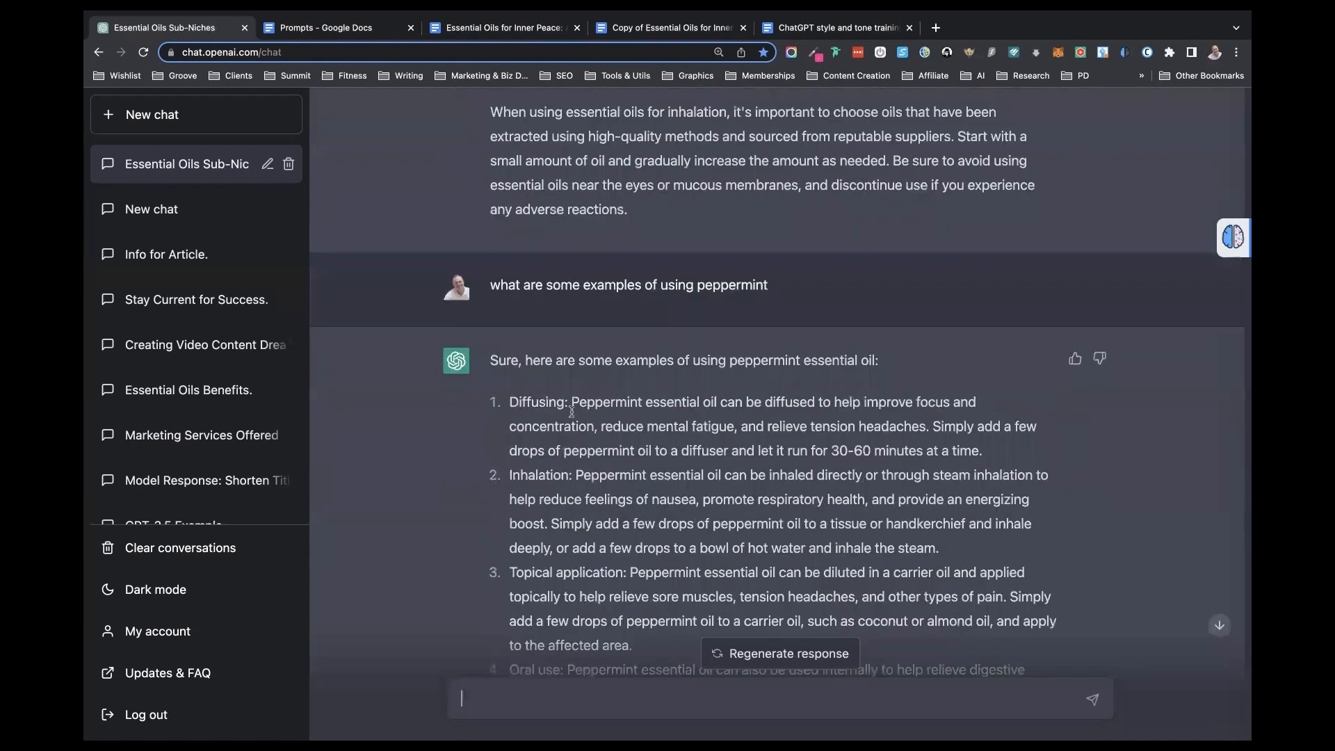
- Copy the conversation from "Stress at work or school can be caused by" through the end of the peppermint blends response
scroll(571, 414, "up", 15)
scroll(571, 412, "up", 10)
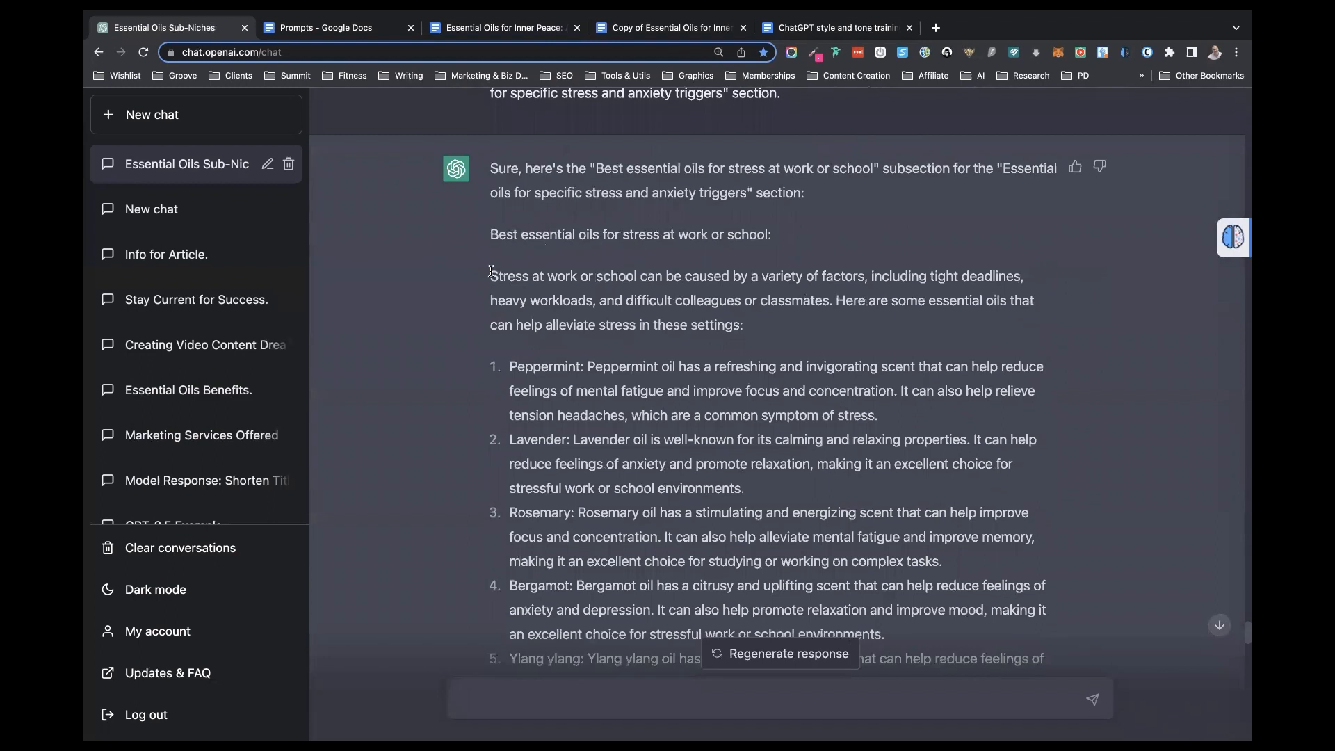
left_click_drag(490, 271, 765, 695)
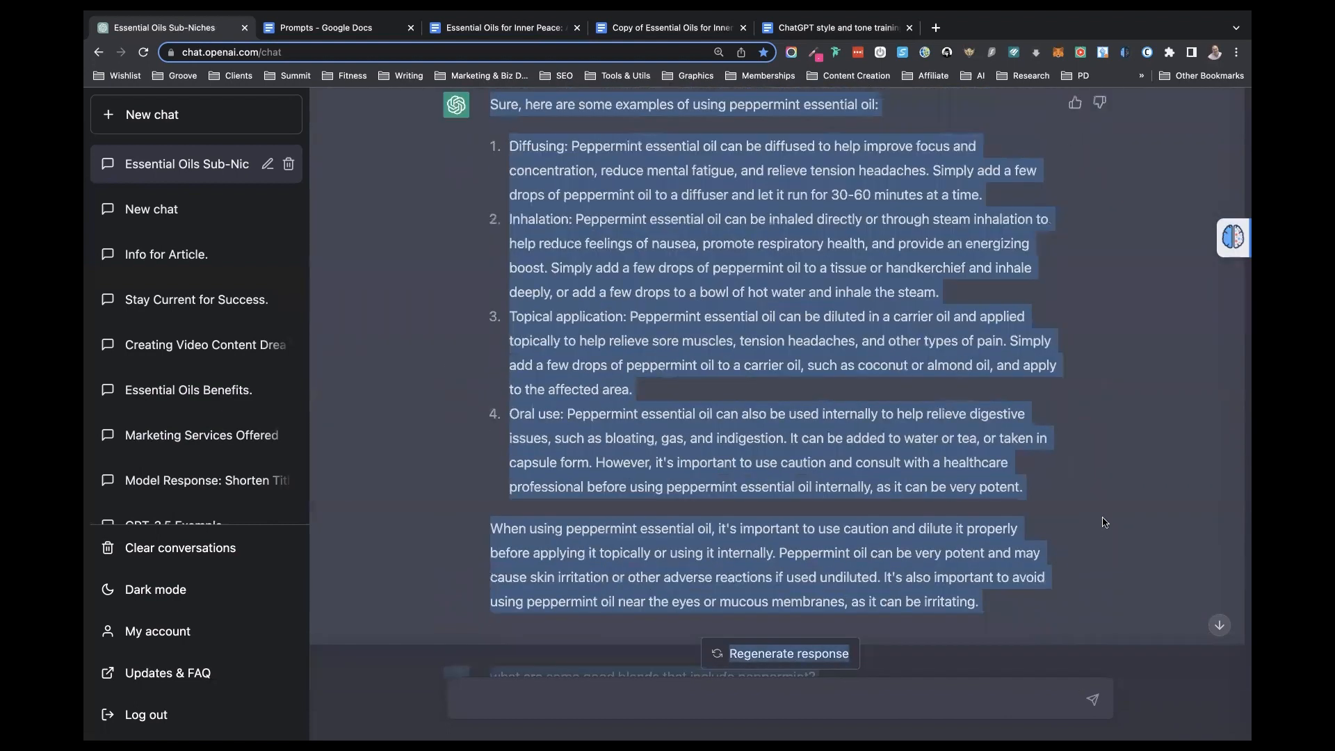
scroll(1099, 602, "down", 10)
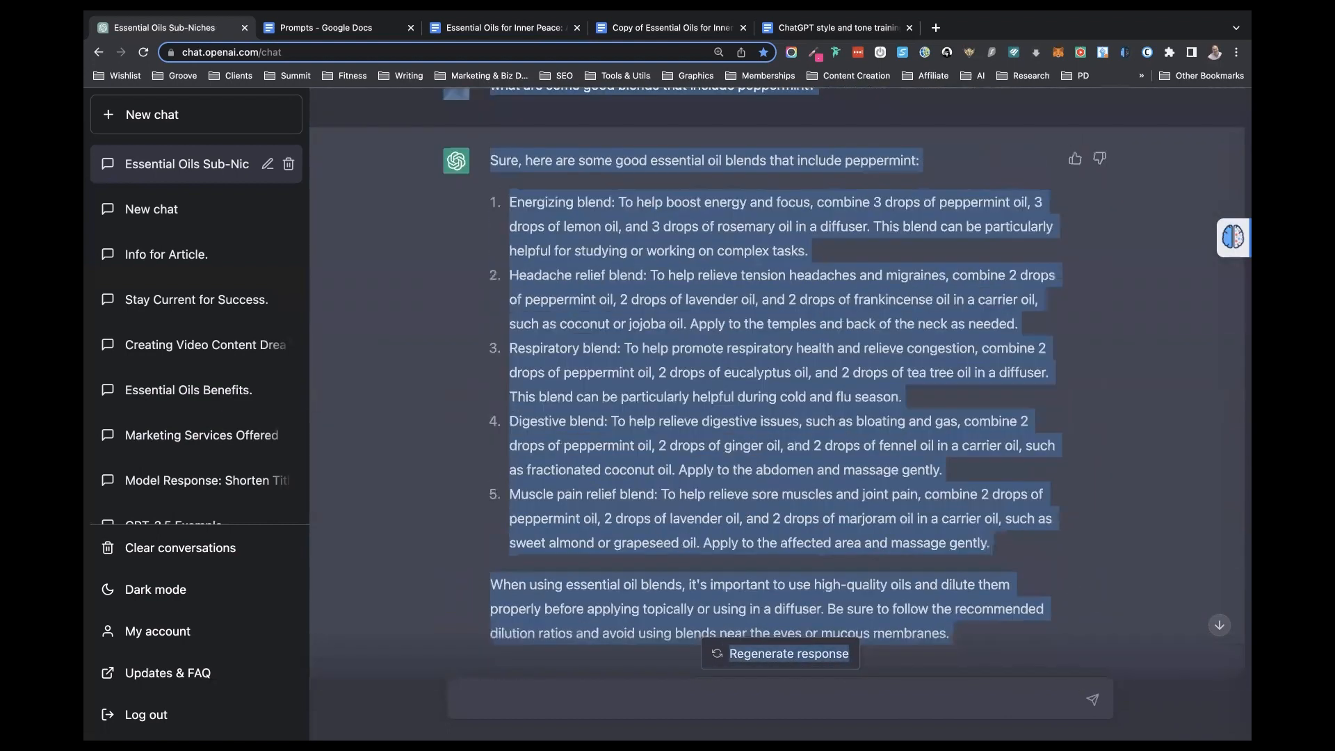
scroll(1126, 547, "down", 2)
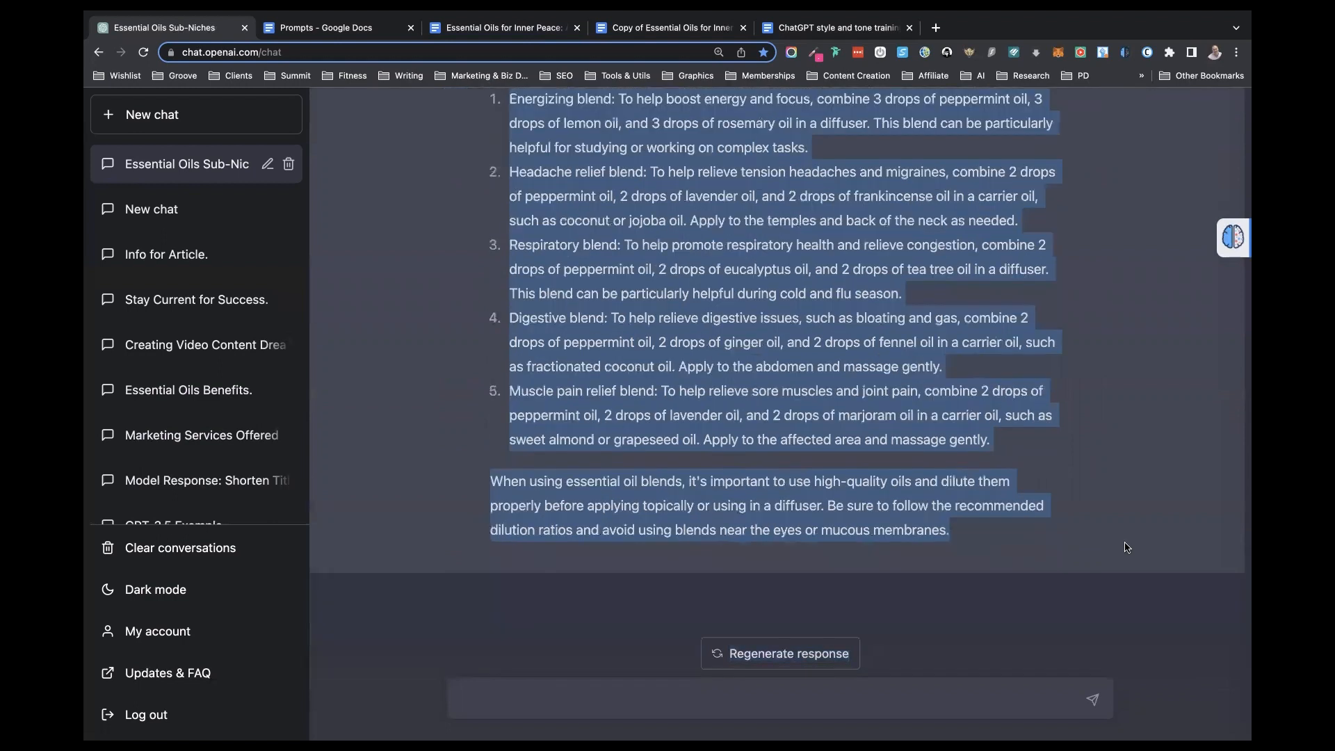
- Paste the copied text into the book document in Google Docs, below the "Best essential oils for stress at work or school" outline line
left_click(537, 30)
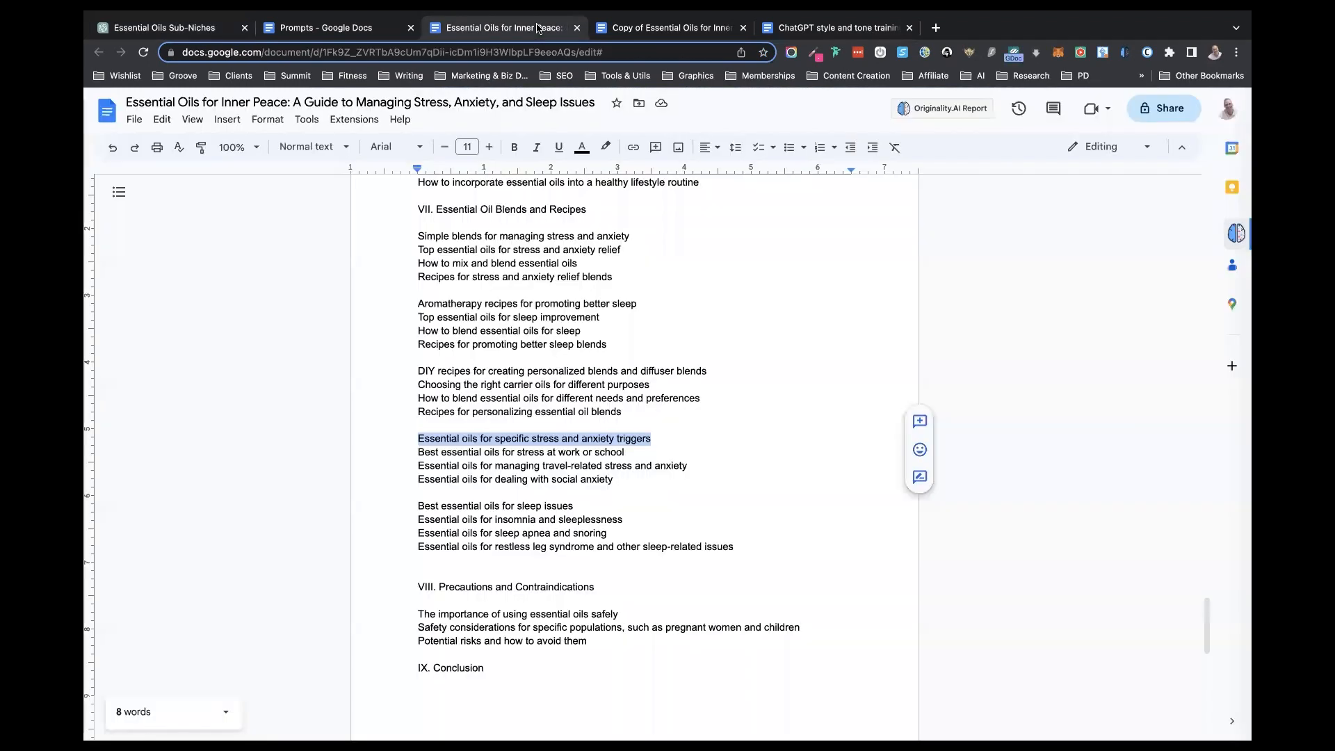
left_click(662, 452)
key("Return")
key("Return")
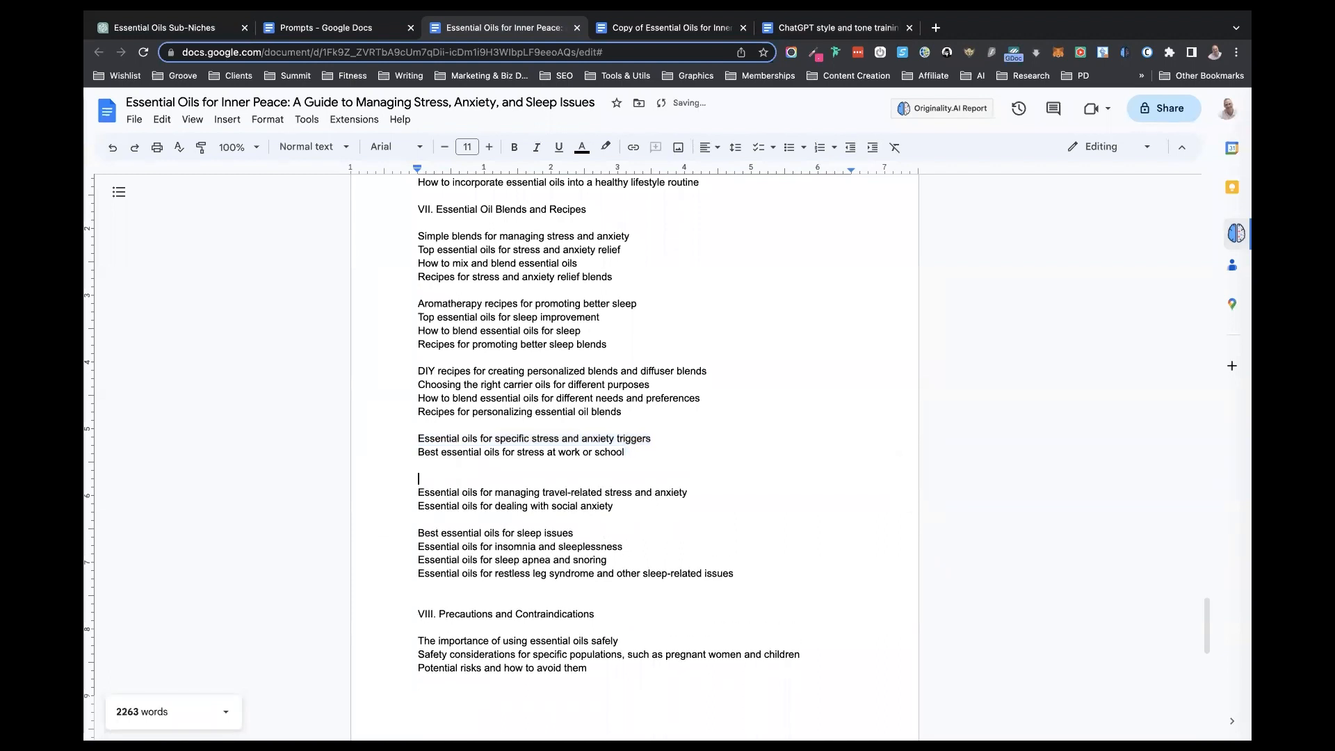
key("super+v")
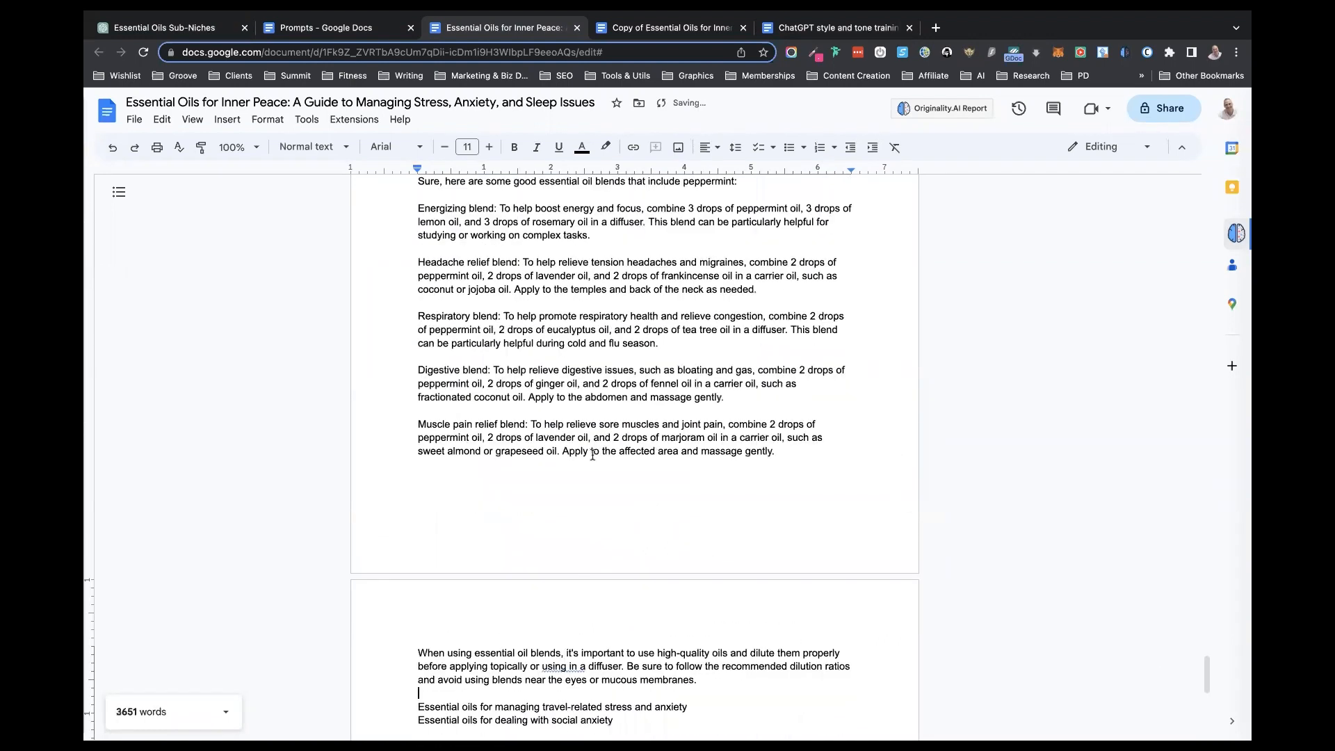
- Delete the leftover chat questions and reply lead-ins above the inhalation and peppermint passages of the pasted text
scroll(592, 454, "up", 3)
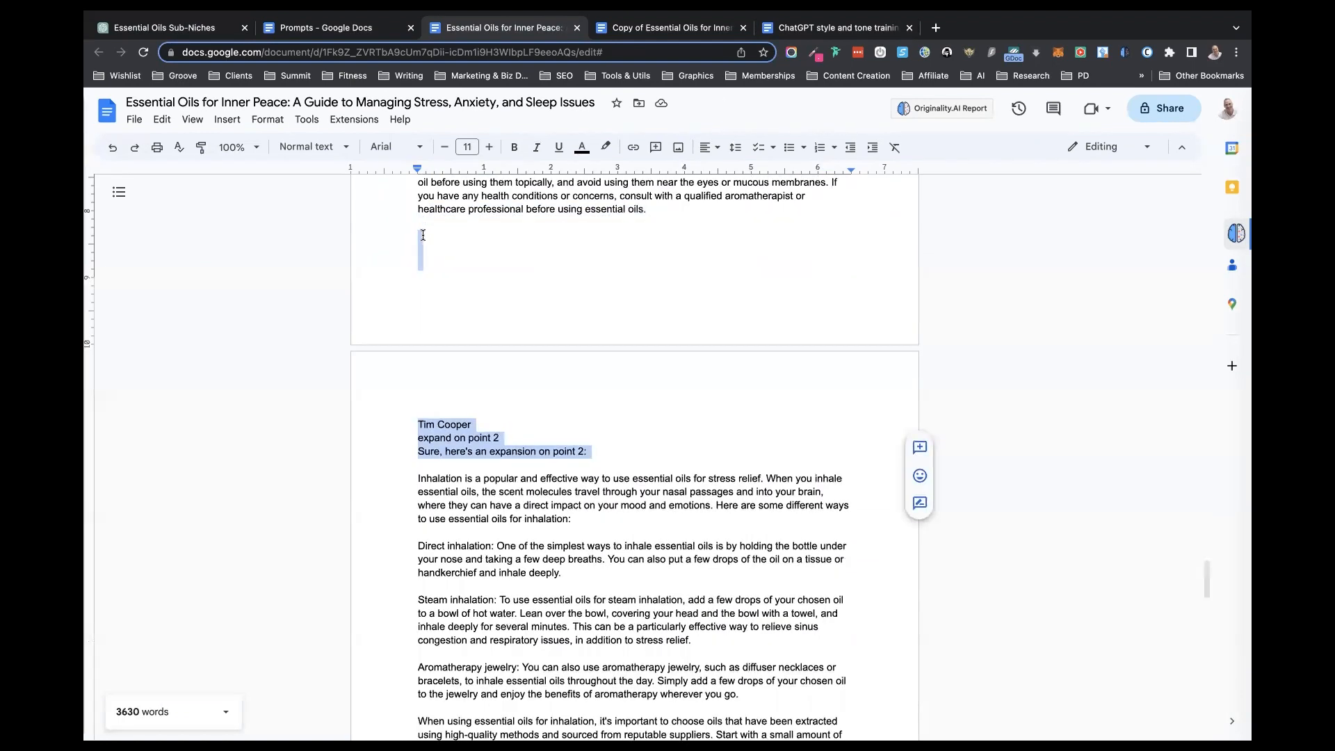
key("BackSpace")
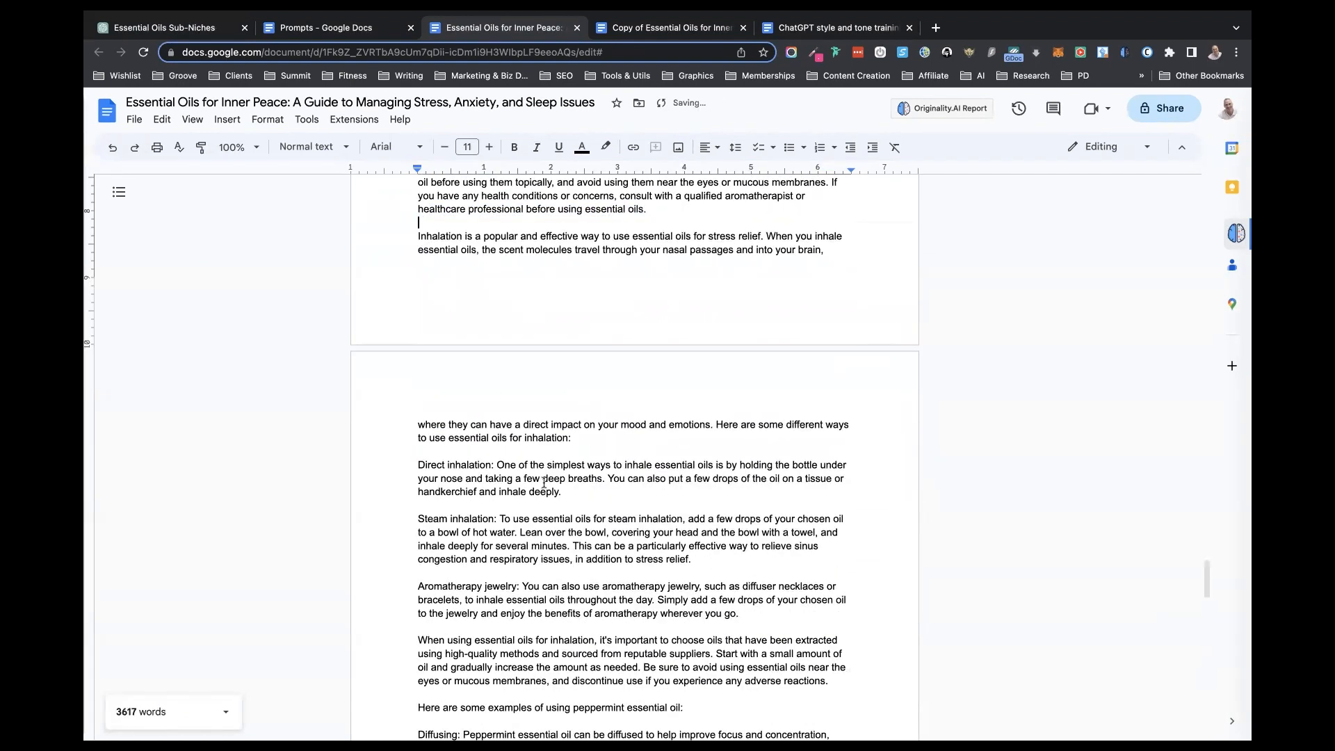
- Review the pasted "Best essential oils for stress at work or school" section, from its heading through the peppermint uses
scroll(568, 520, "down", 8)
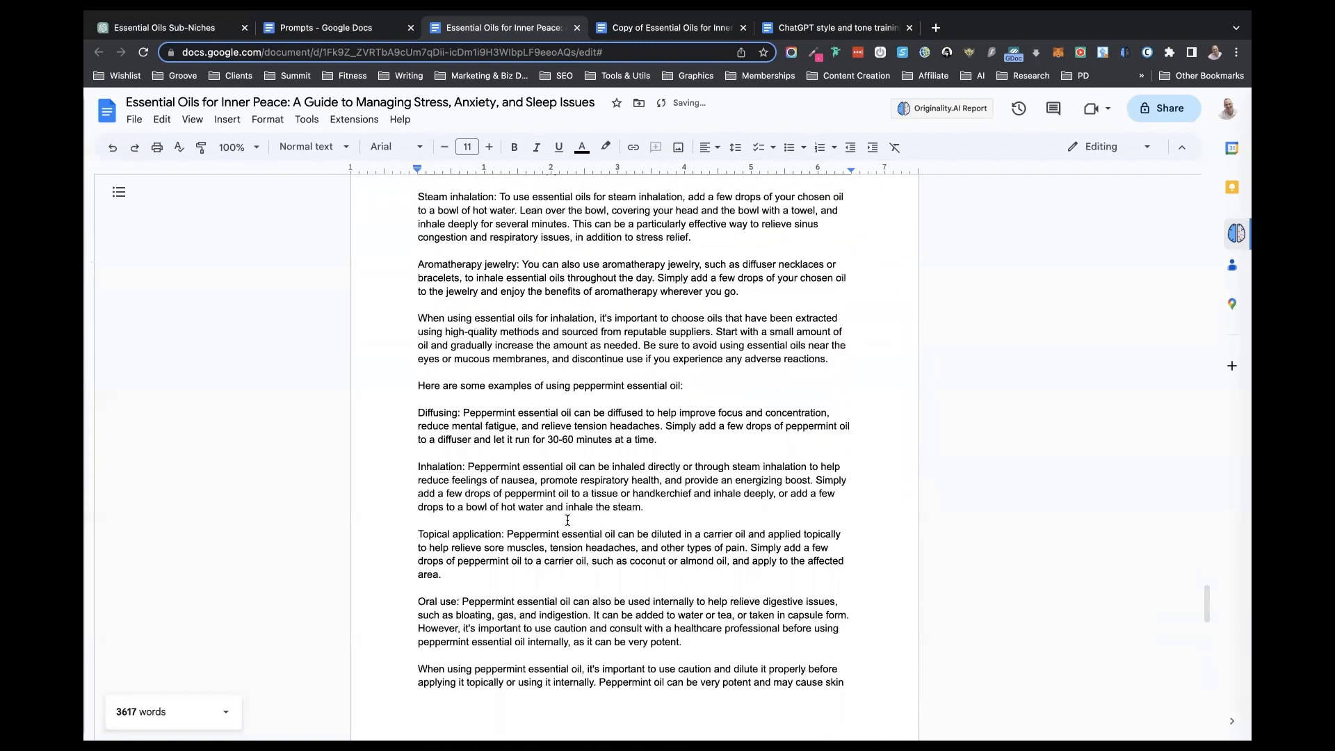
scroll(567, 518, "up", 3)
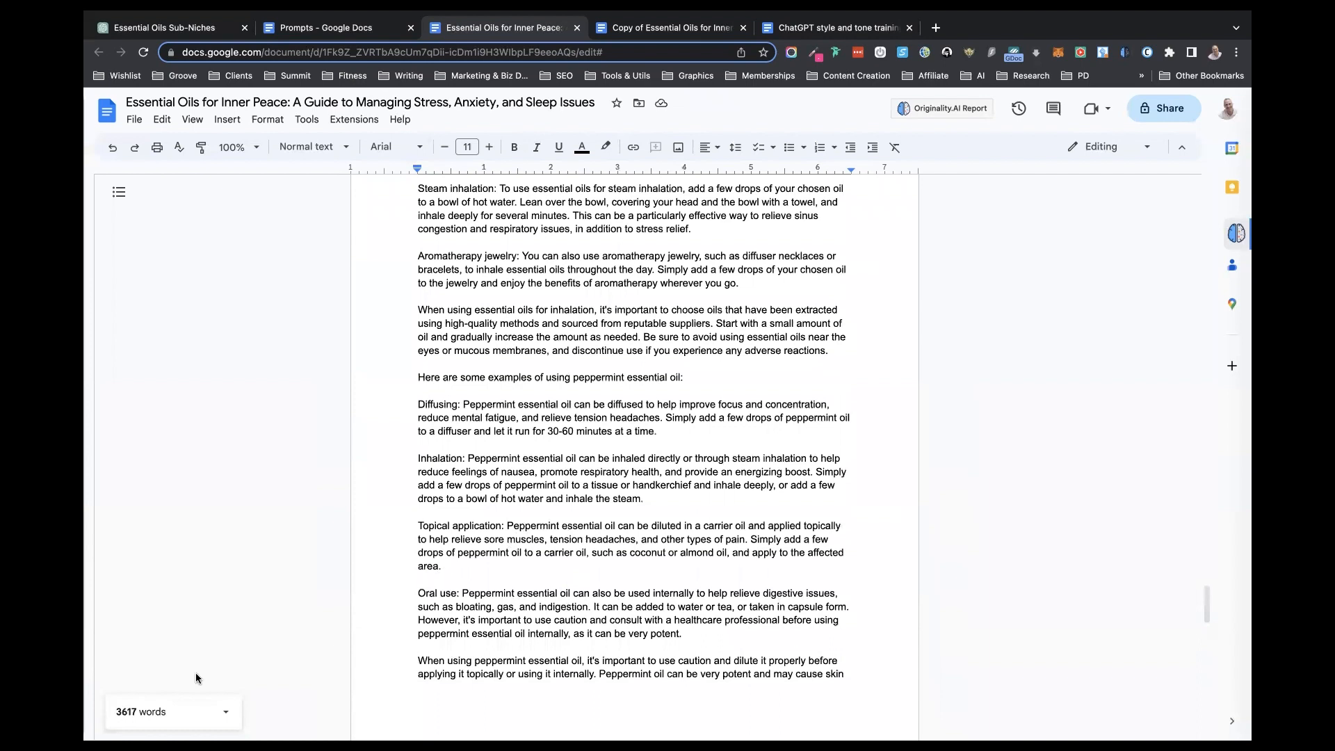
scroll(603, 455, "up", 3)
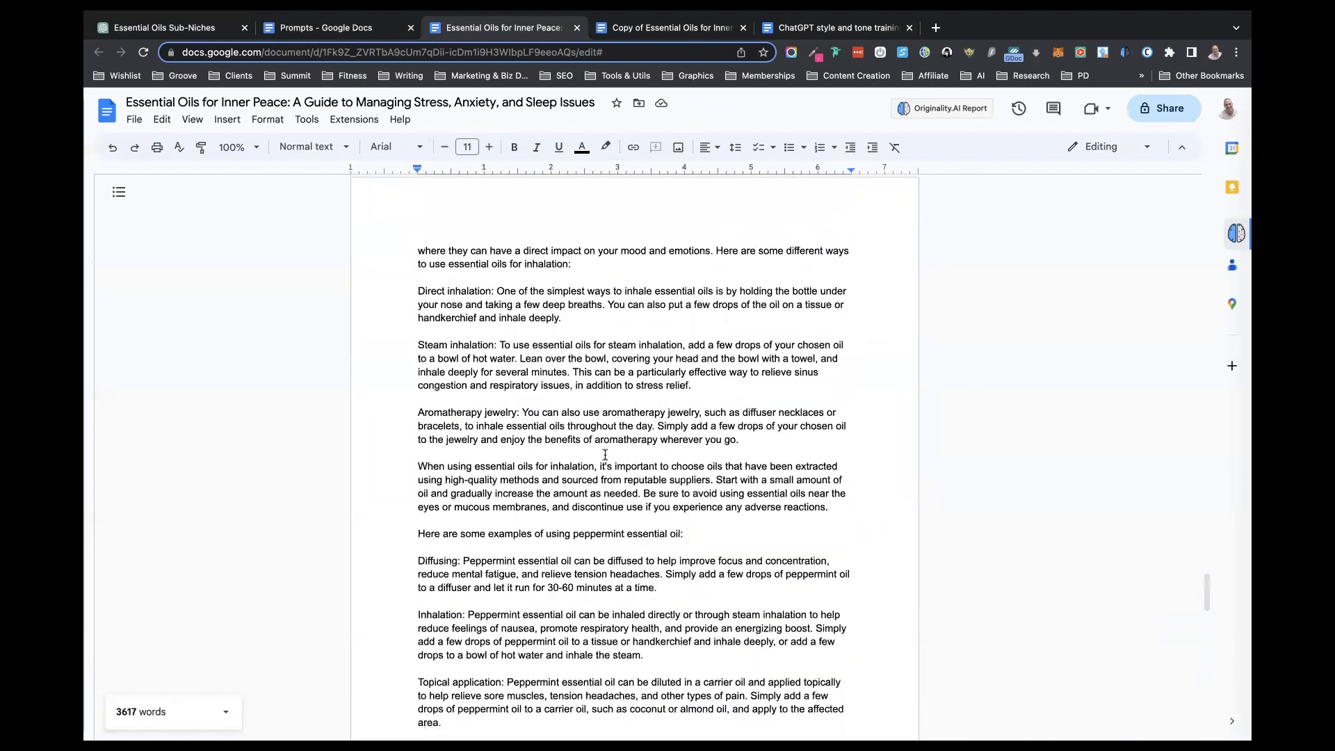
scroll(605, 455, "up", 15)
scroll(604, 454, "up", 5)
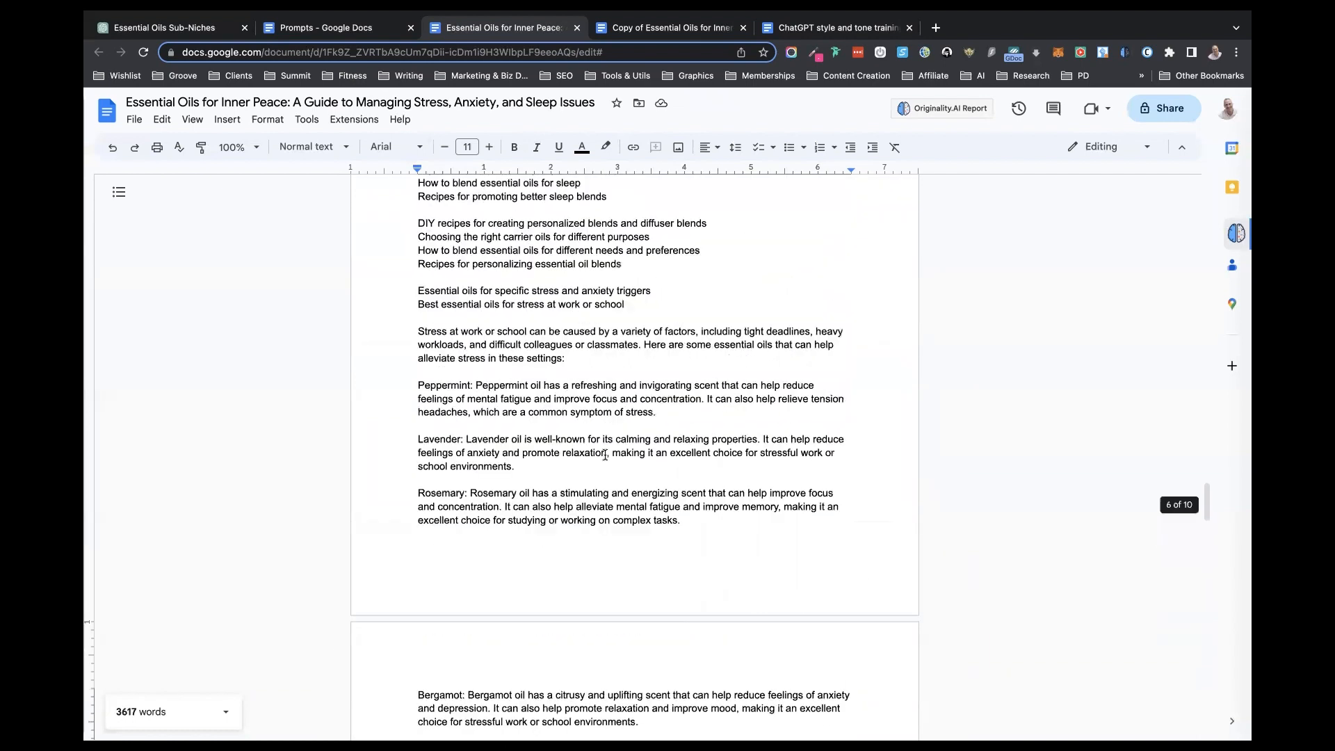
scroll(604, 454, "down", 5)
scroll(604, 455, "down", 7)
scroll(605, 454, "down", 3)
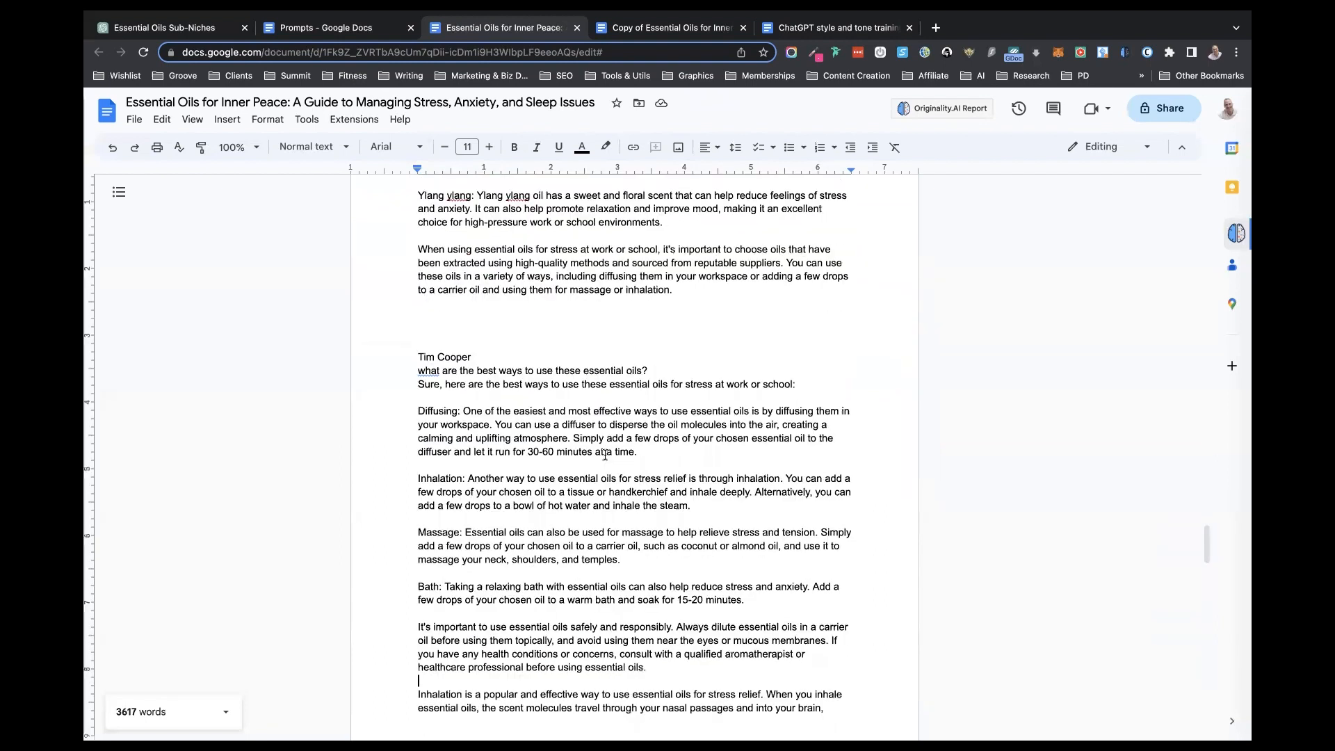
- Copy the "Here is some information about the "CHAPTER NAME" chapter" template from the Prompts document and paste it into the ChatGPT message
left_click(321, 30)
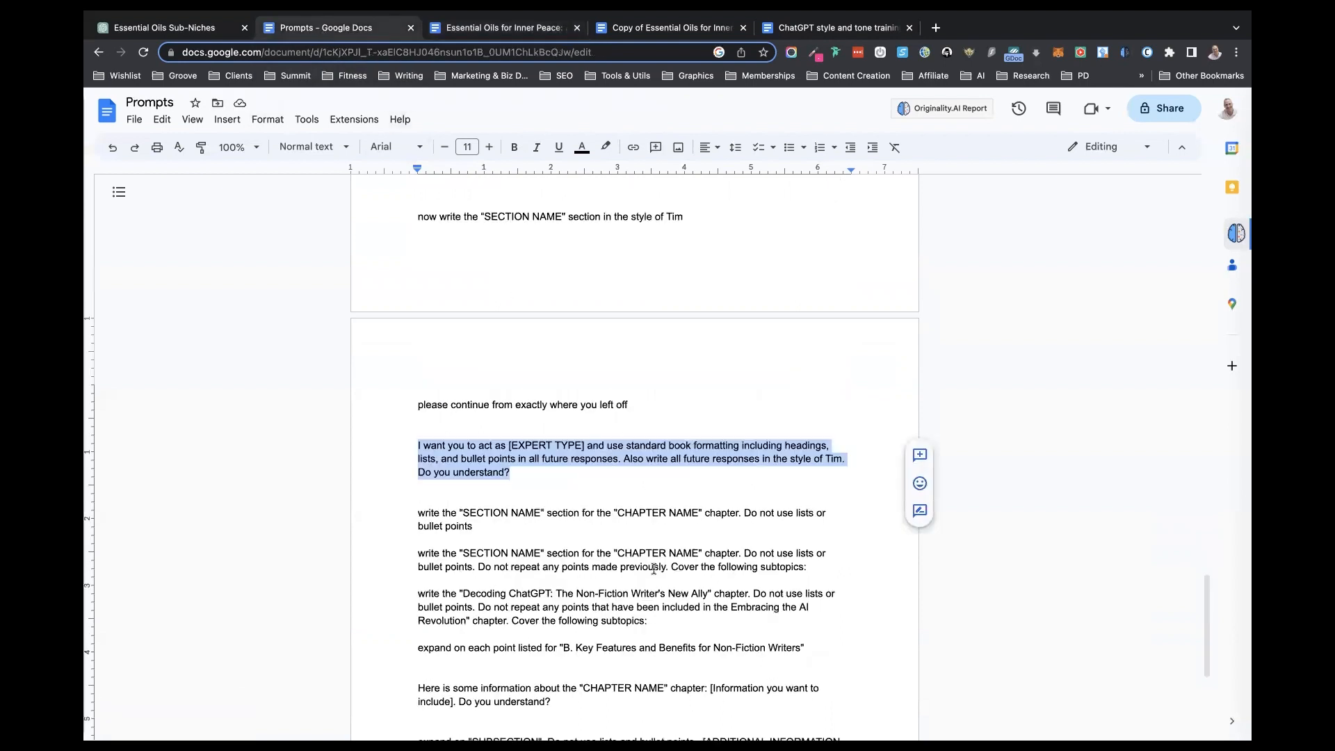
scroll(654, 569, "down", 1)
scroll(653, 569, "down", 1)
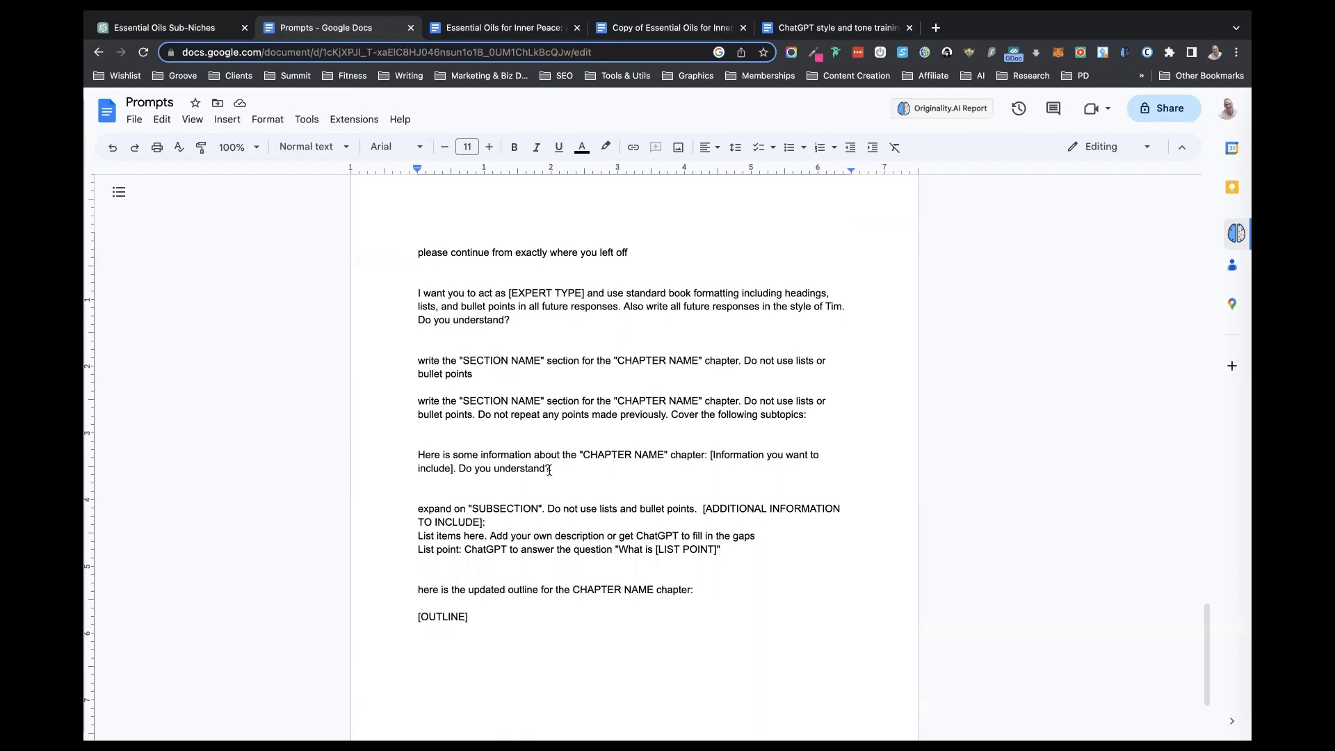
left_click_drag(551, 469, 416, 453)
key("ctrl+c")
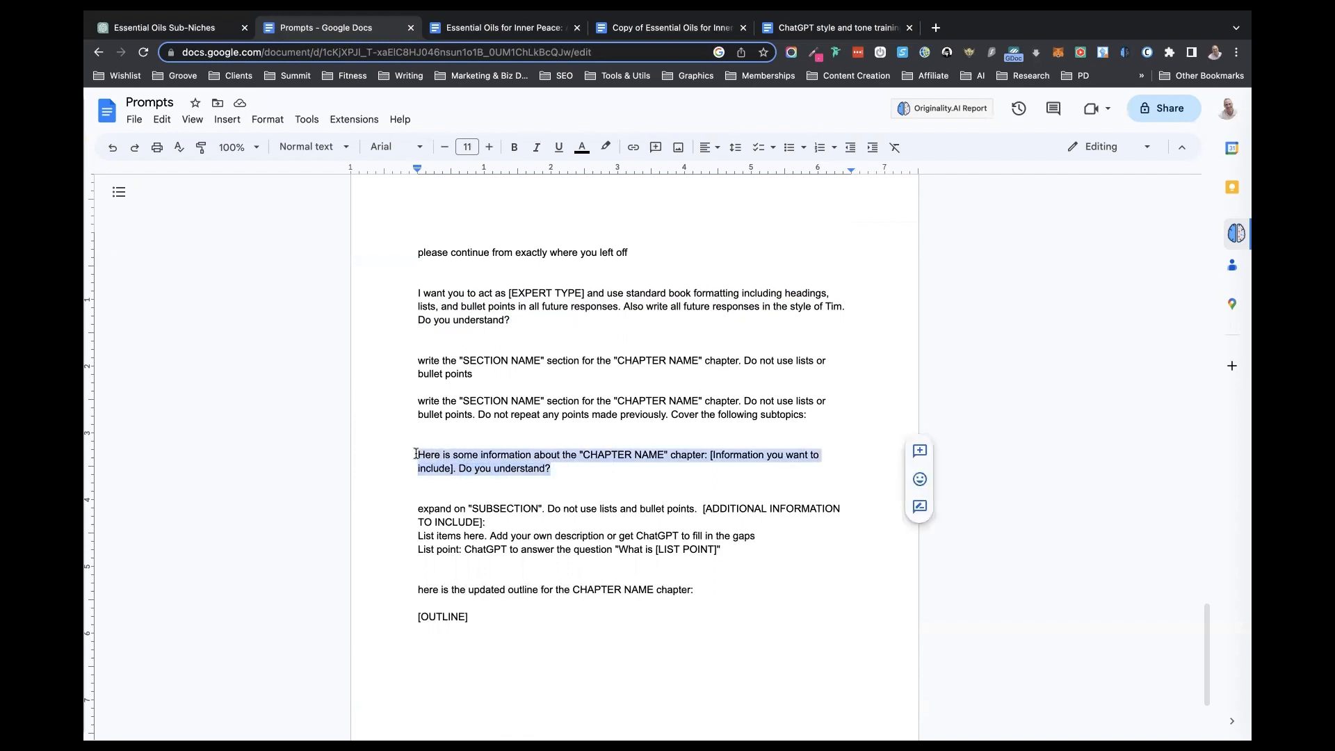
left_click(159, 28)
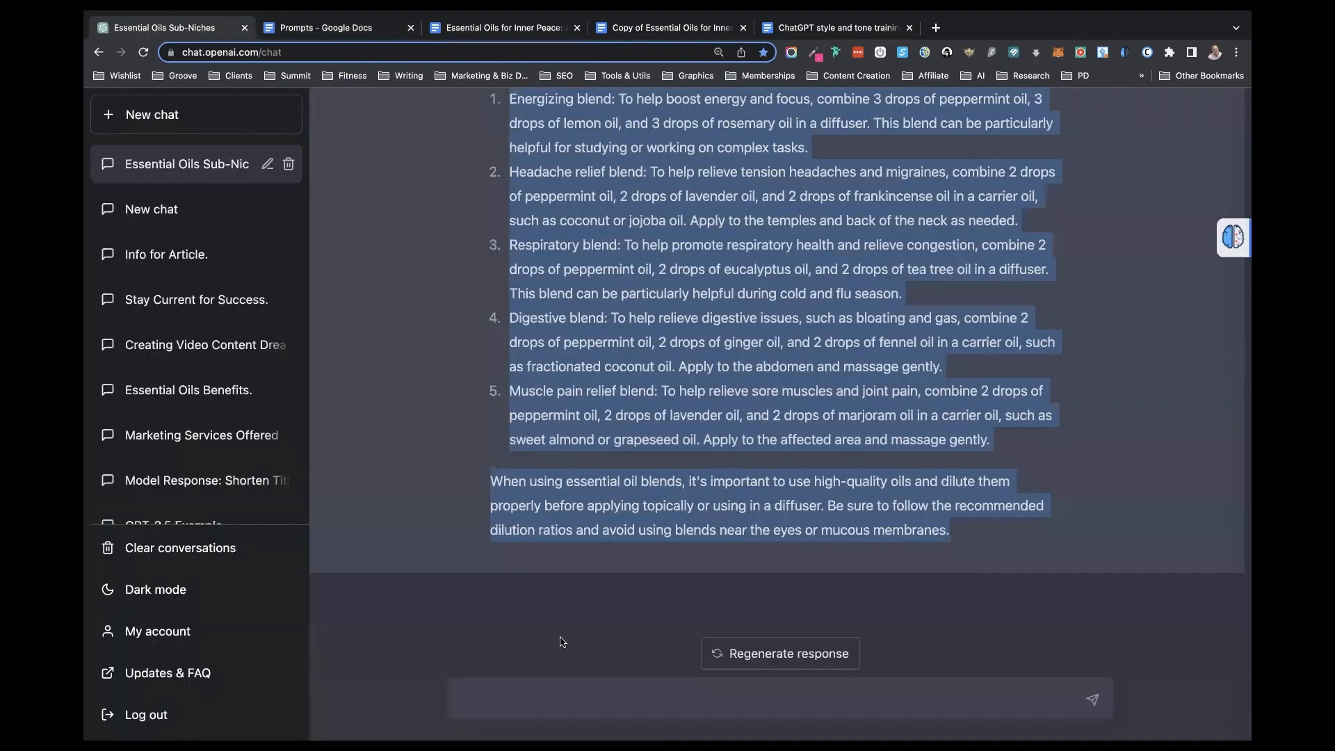
left_click(527, 695)
key("ctrl+v")
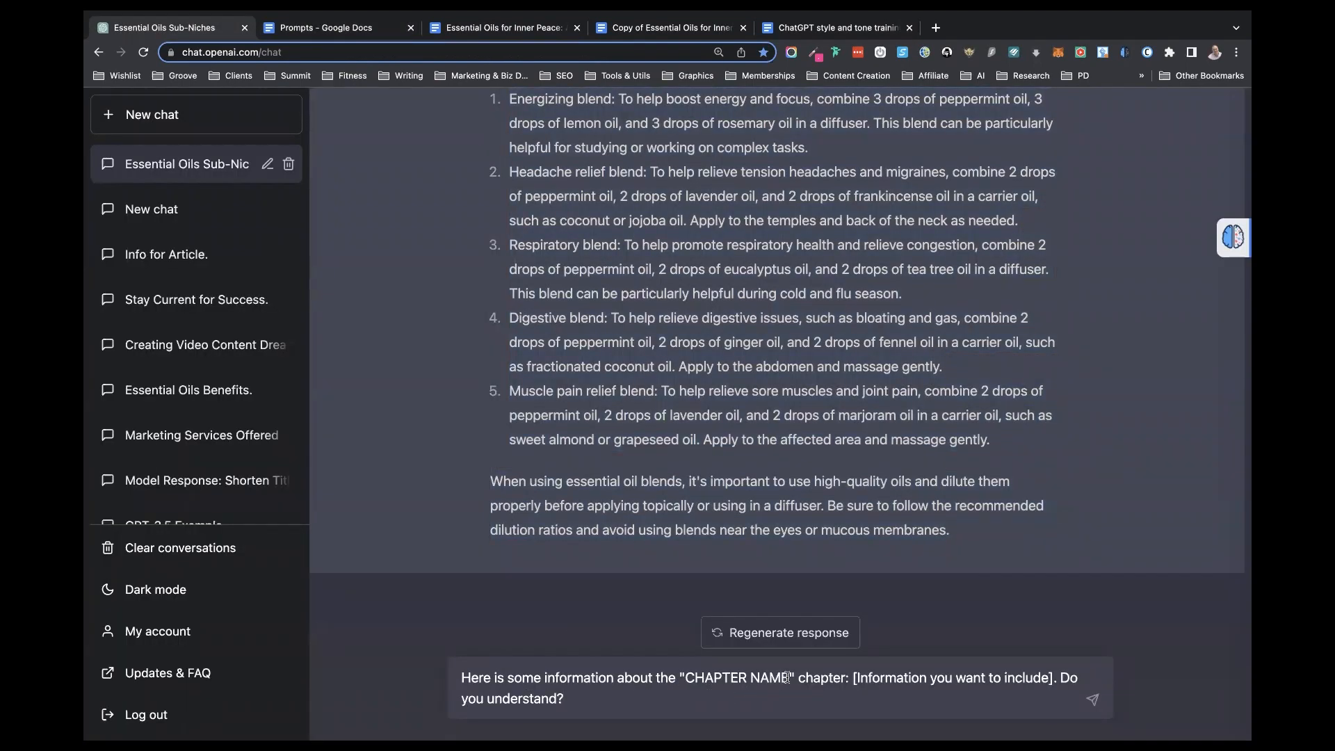
- Replace the chapter name placeholder in the message so it refers to "chapter II"
left_click_drag(845, 678, 679, 678)
type("Ch")
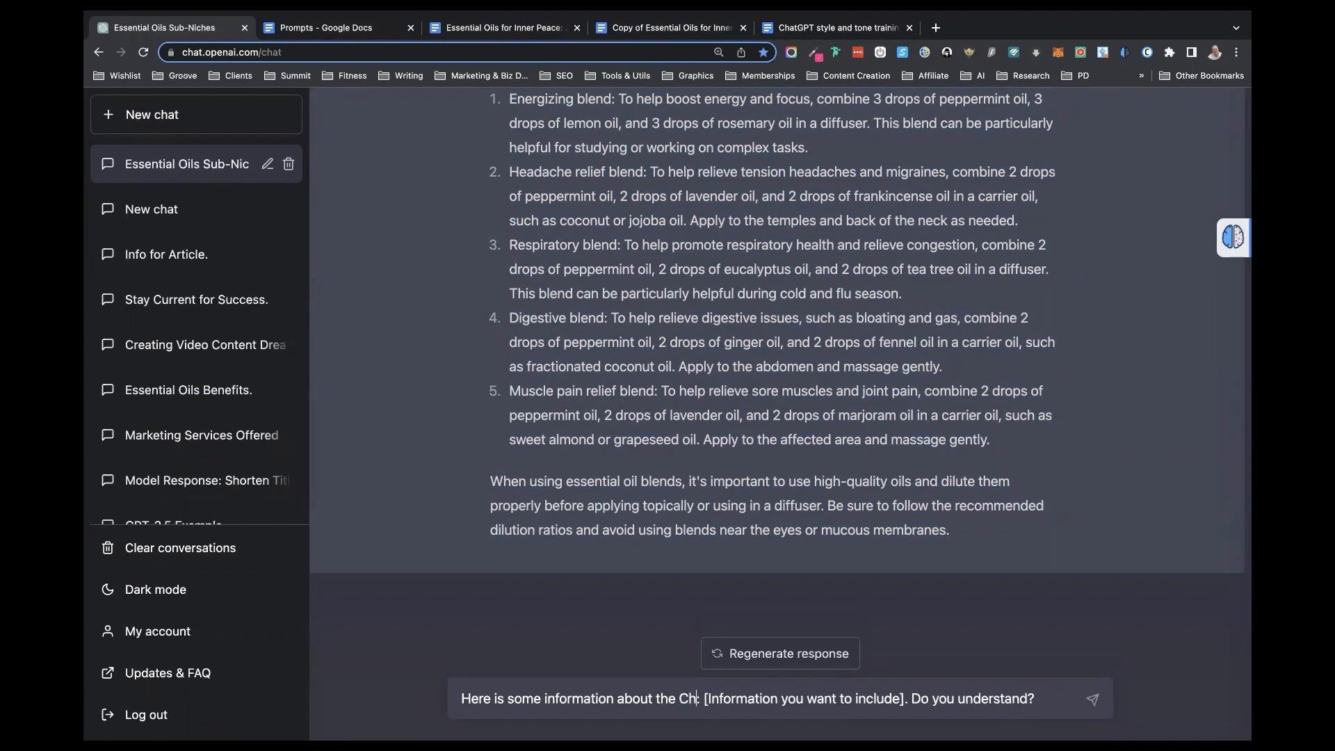
key("BackSpace")
key("BackSpace")
type("chapter")
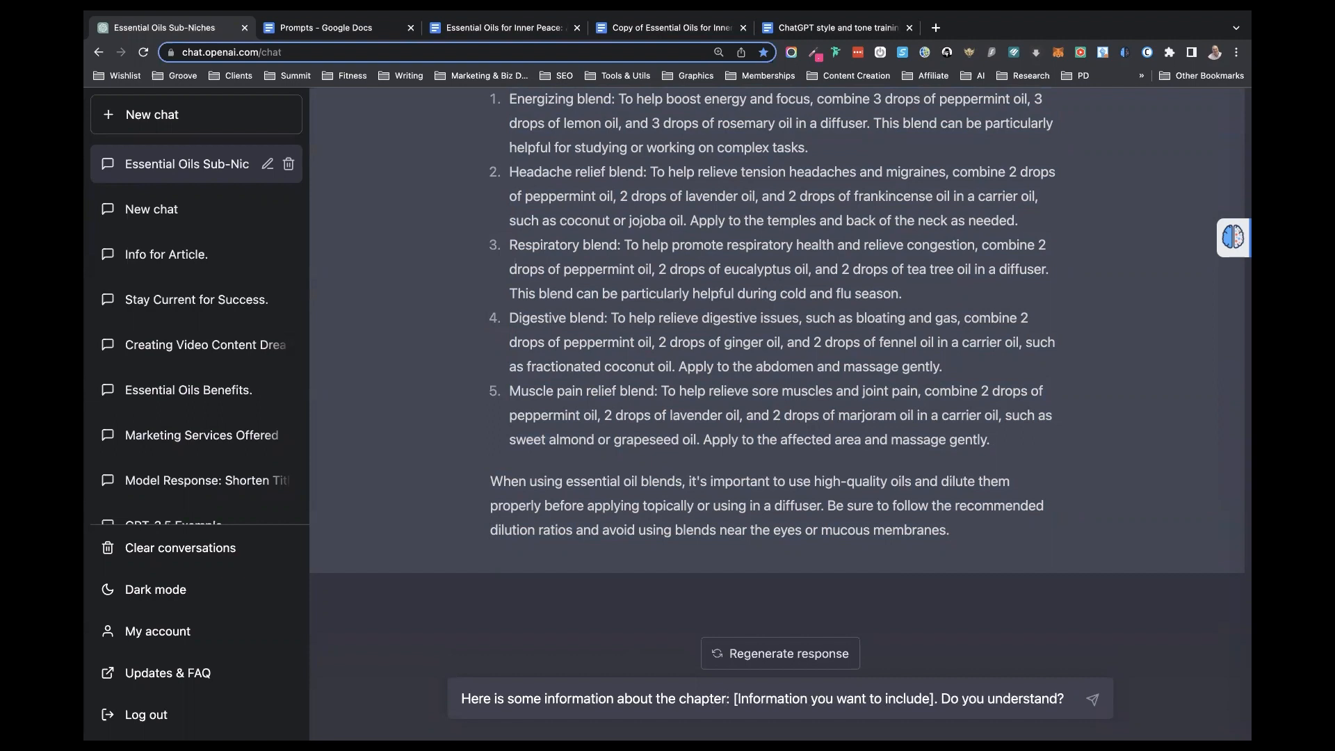
type(" I")
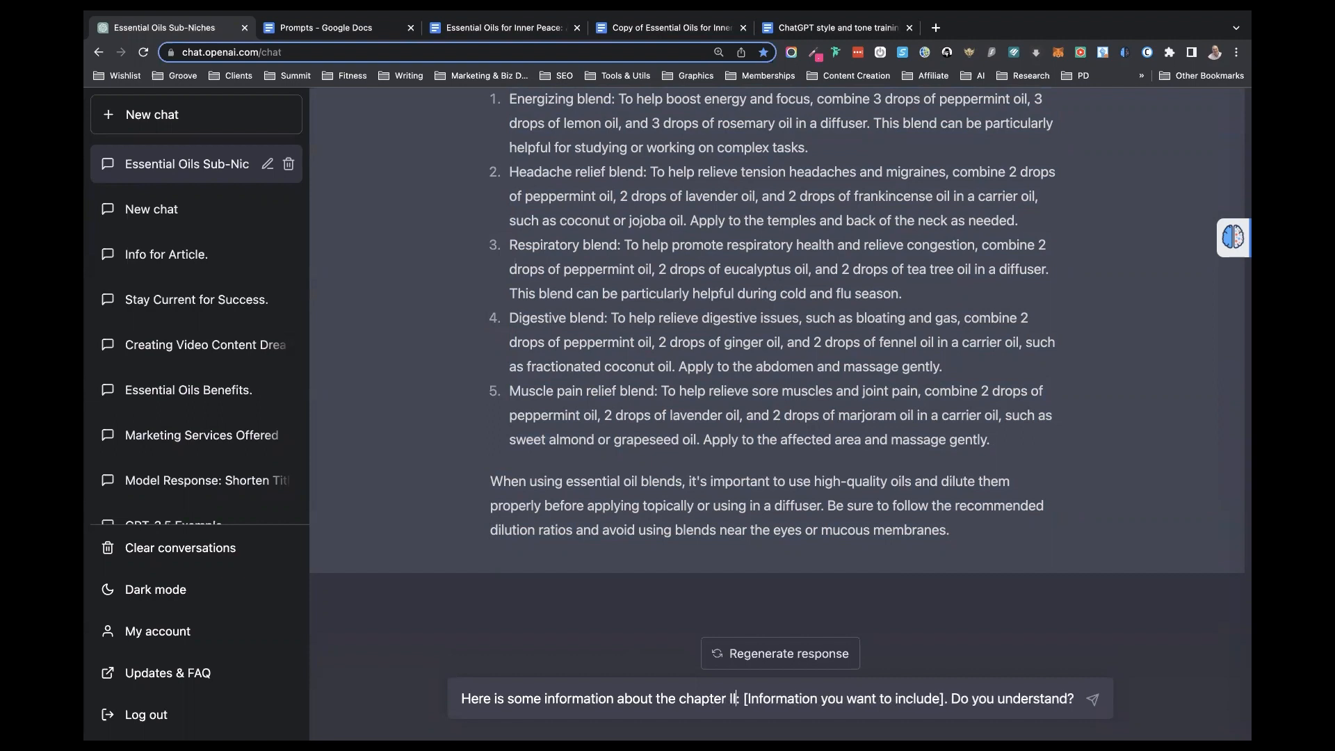
- Consult chapter II in the outline copy, and replace the information placeholder with instructions to stress 100% pure essential oils and contrast them with synthetically produced ones
left_click_drag(744, 699, 944, 699)
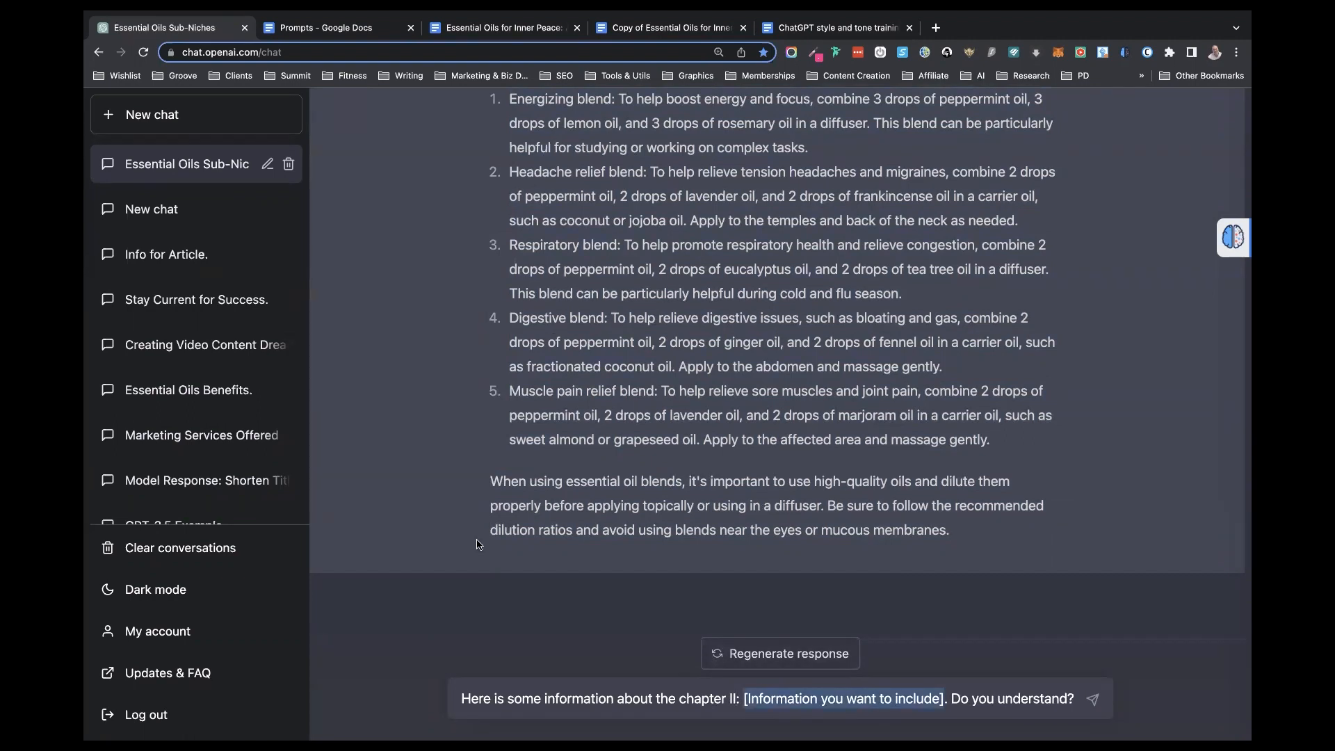
scroll(609, 242, "up", 4)
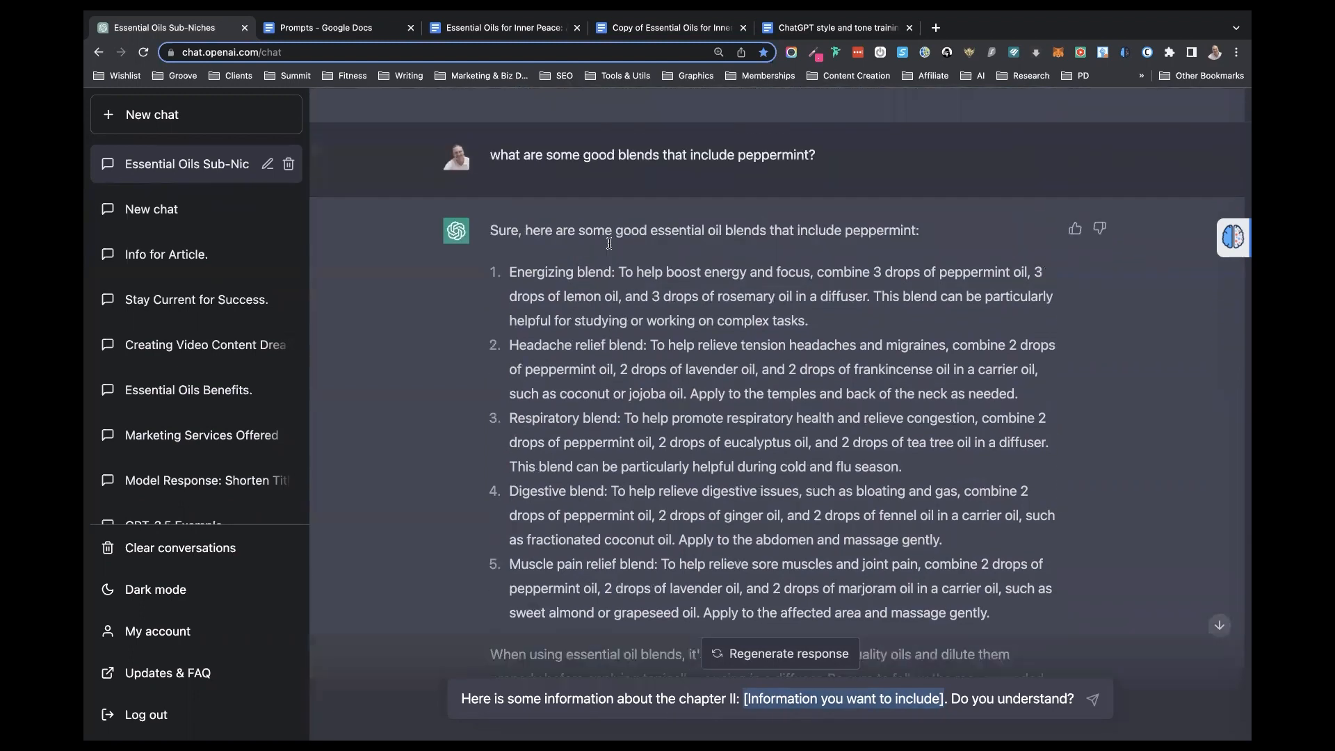
scroll(609, 243, "up", 20)
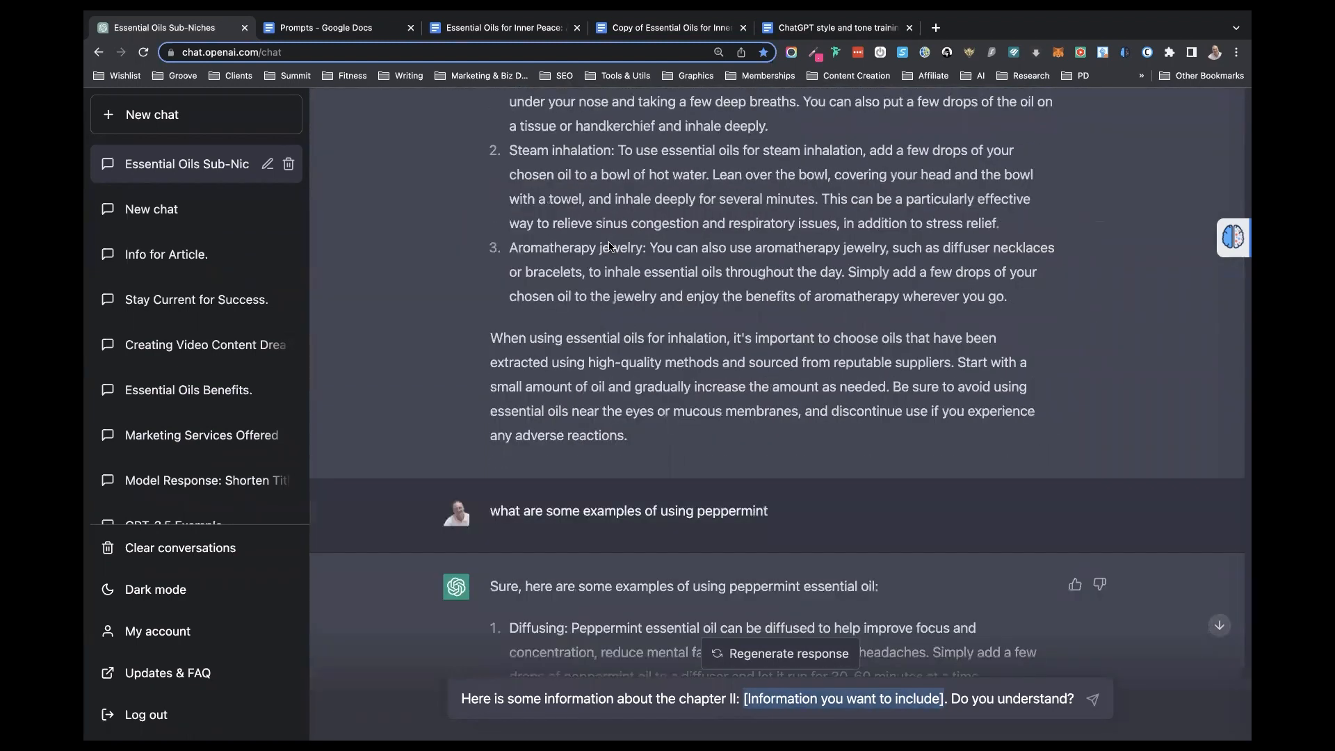
scroll(609, 243, "up", 2)
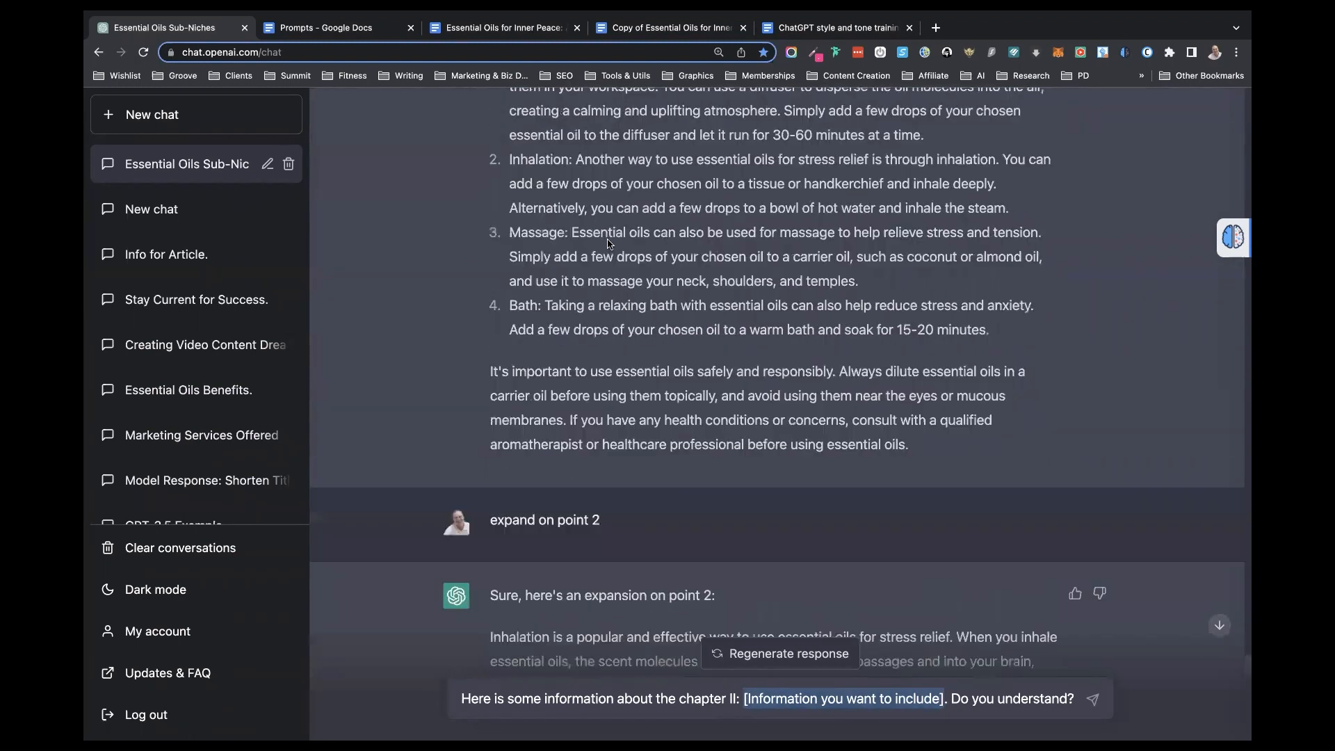
left_click(650, 29)
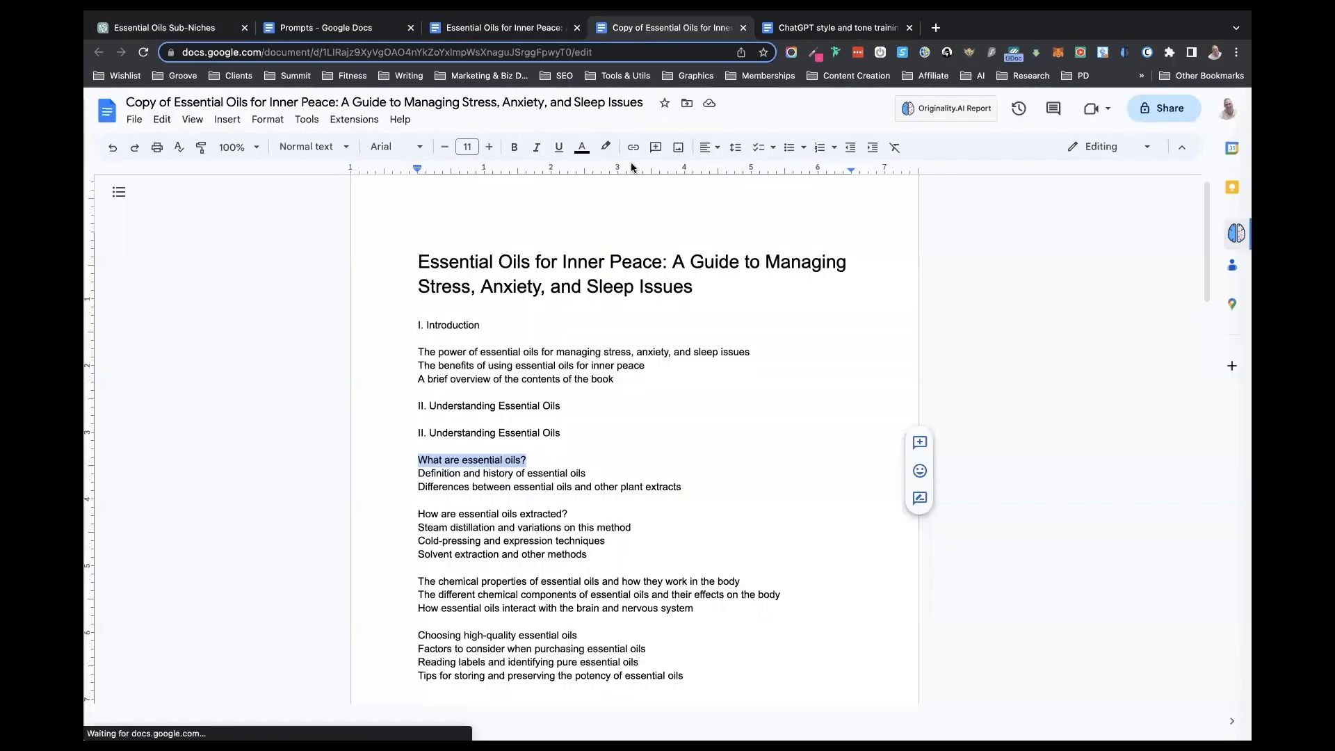
scroll(604, 466, "down", 2)
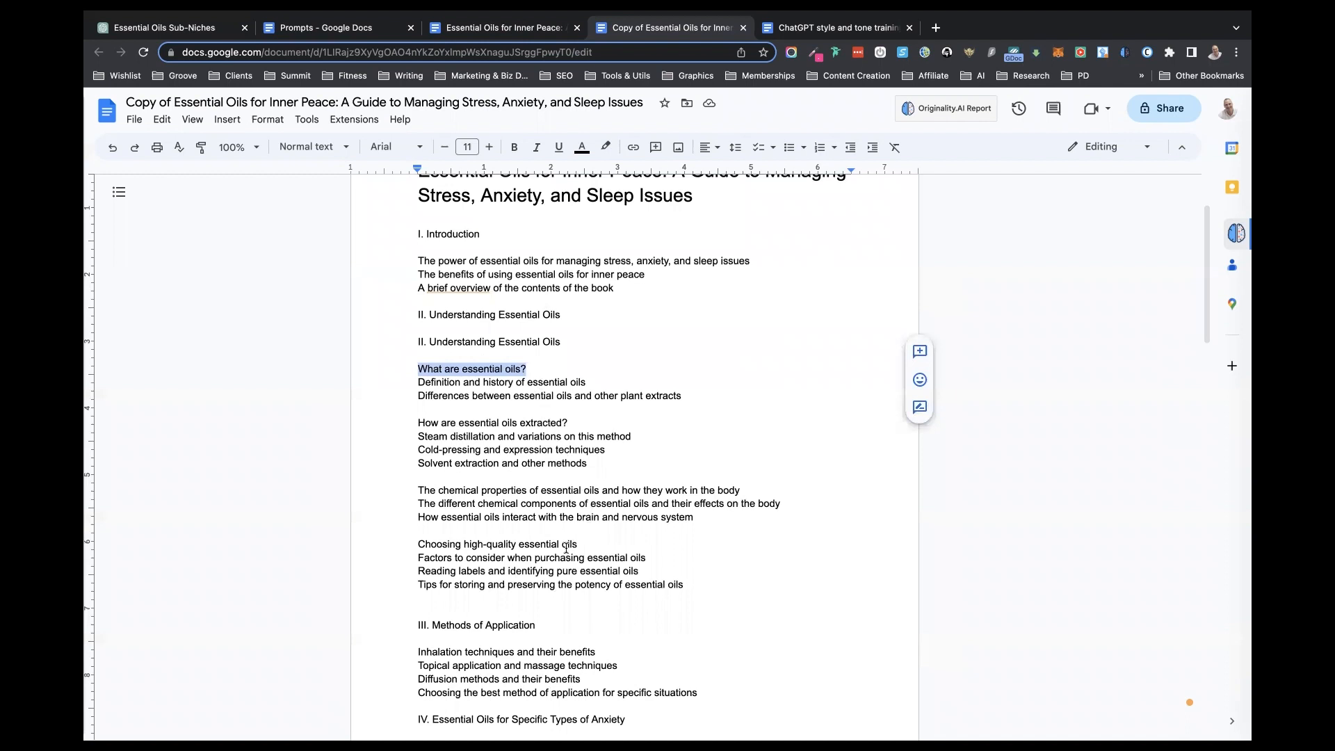
left_click_drag(577, 572, 558, 571)
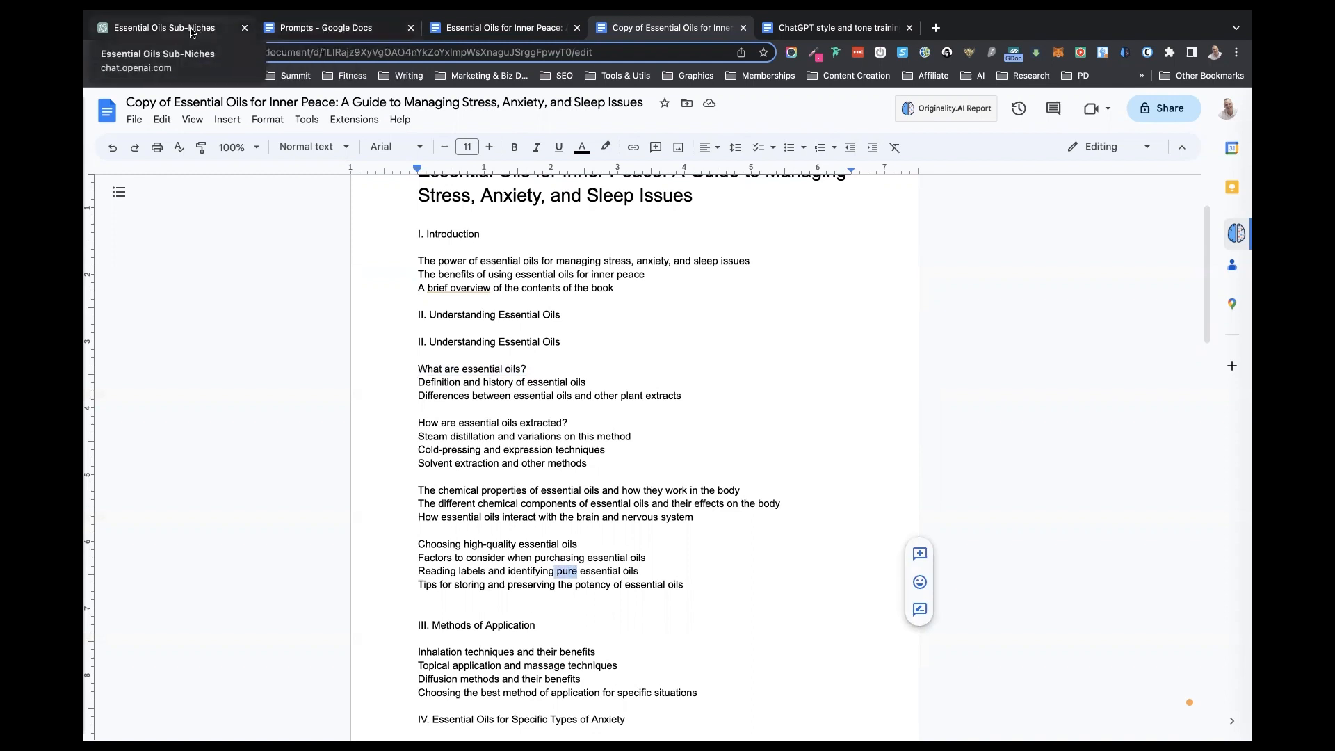
left_click(164, 28)
type("focus on the importance of only using 100% pure essential oils. I want you to talk about the difference between pure essential oils and synethically produced oils and the. Do you understand?")
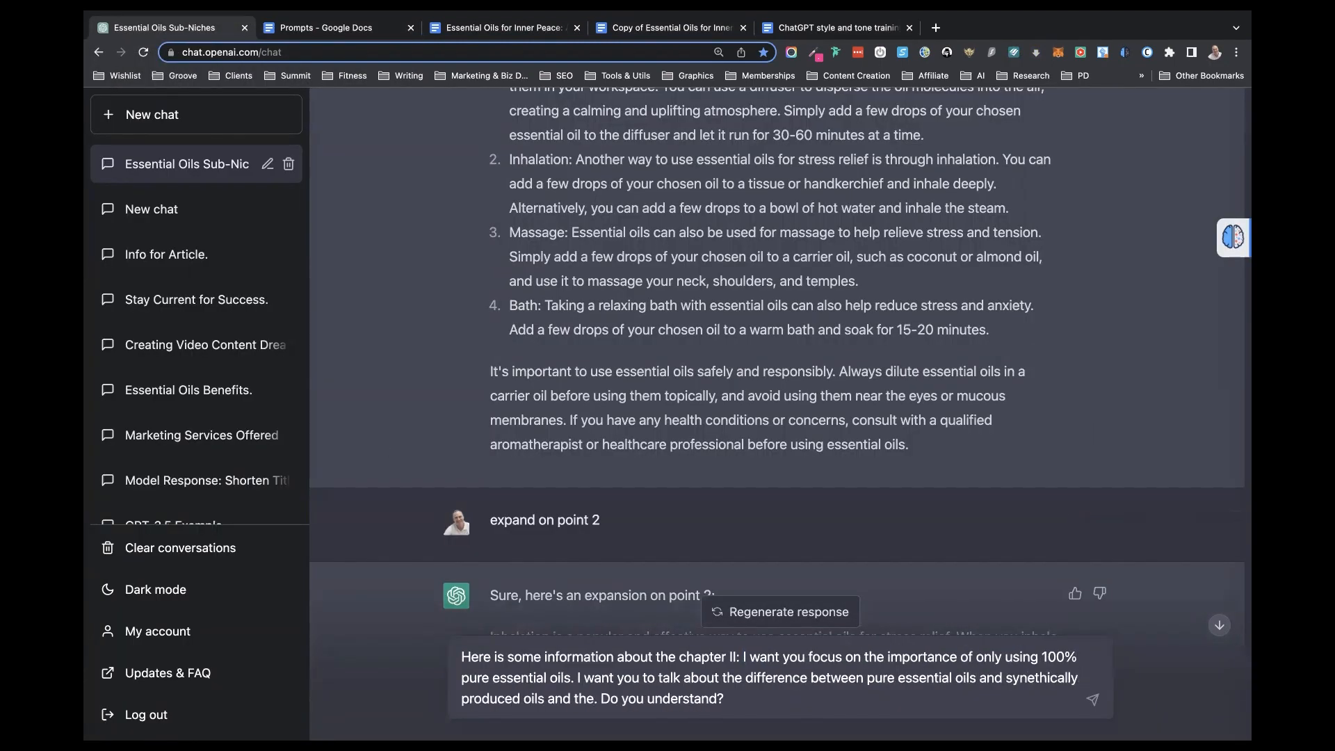
- Complete the request with "essential oils and the difference between essences and essential oils" and send it
left_click(524, 699)
type("essential")
left_click(651, 699)
type("difference between essences and essential oils")
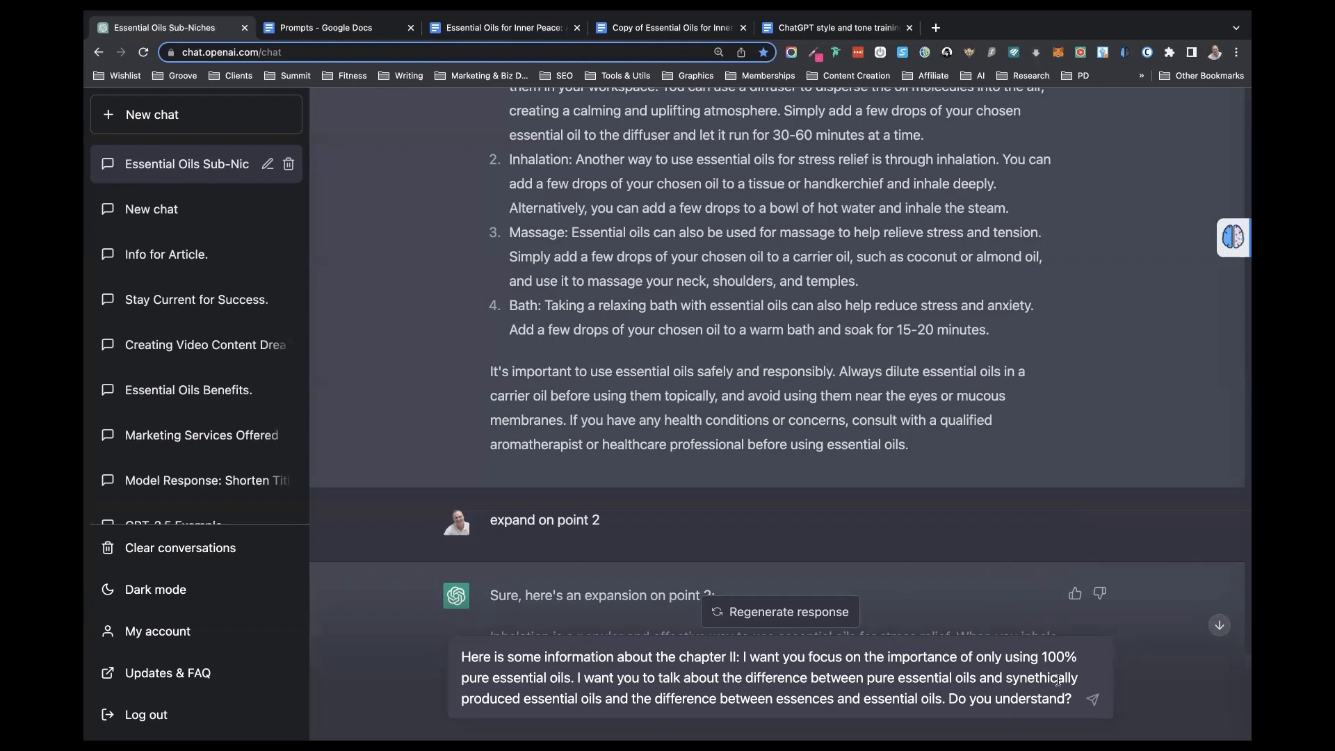
key("Return")
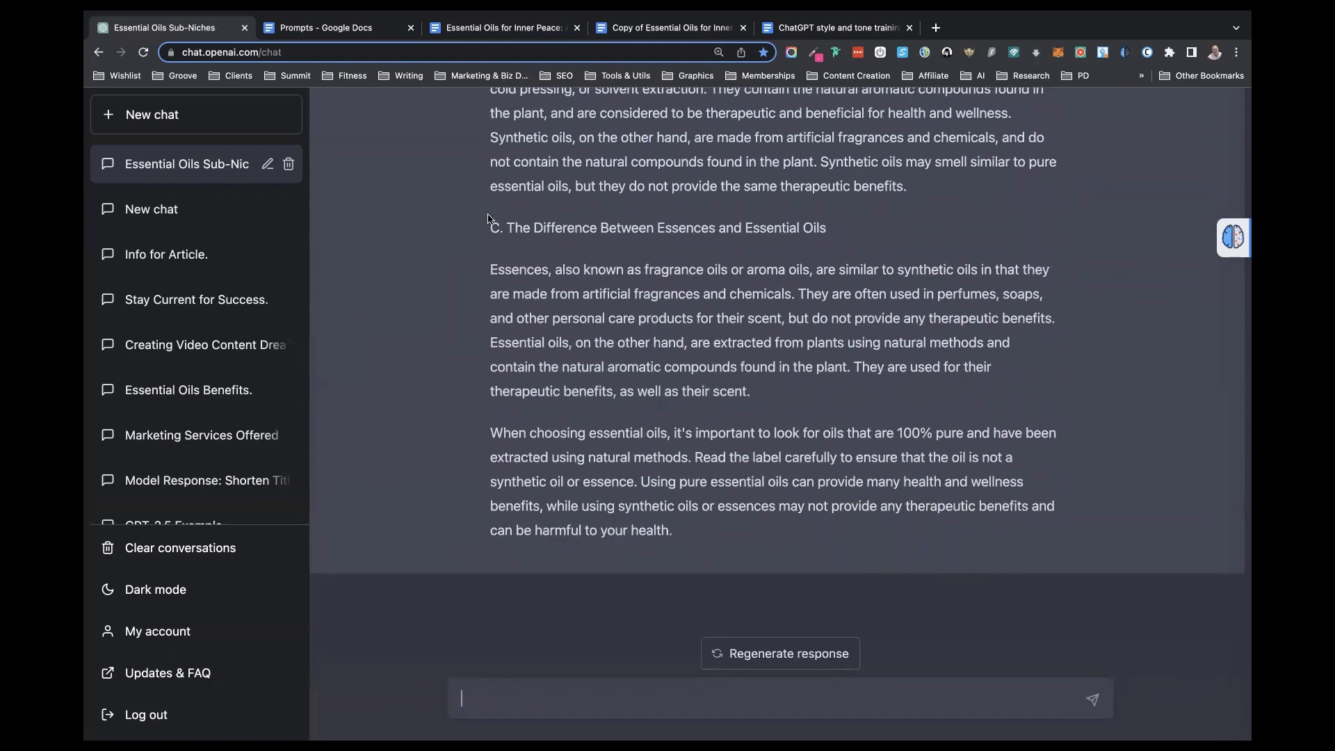
- Copy ChatGPT's new response on pure oils, synthetic oils and essences through its closing paragraph
scroll(671, 387, "up", 2)
scroll(671, 386, "up", 3)
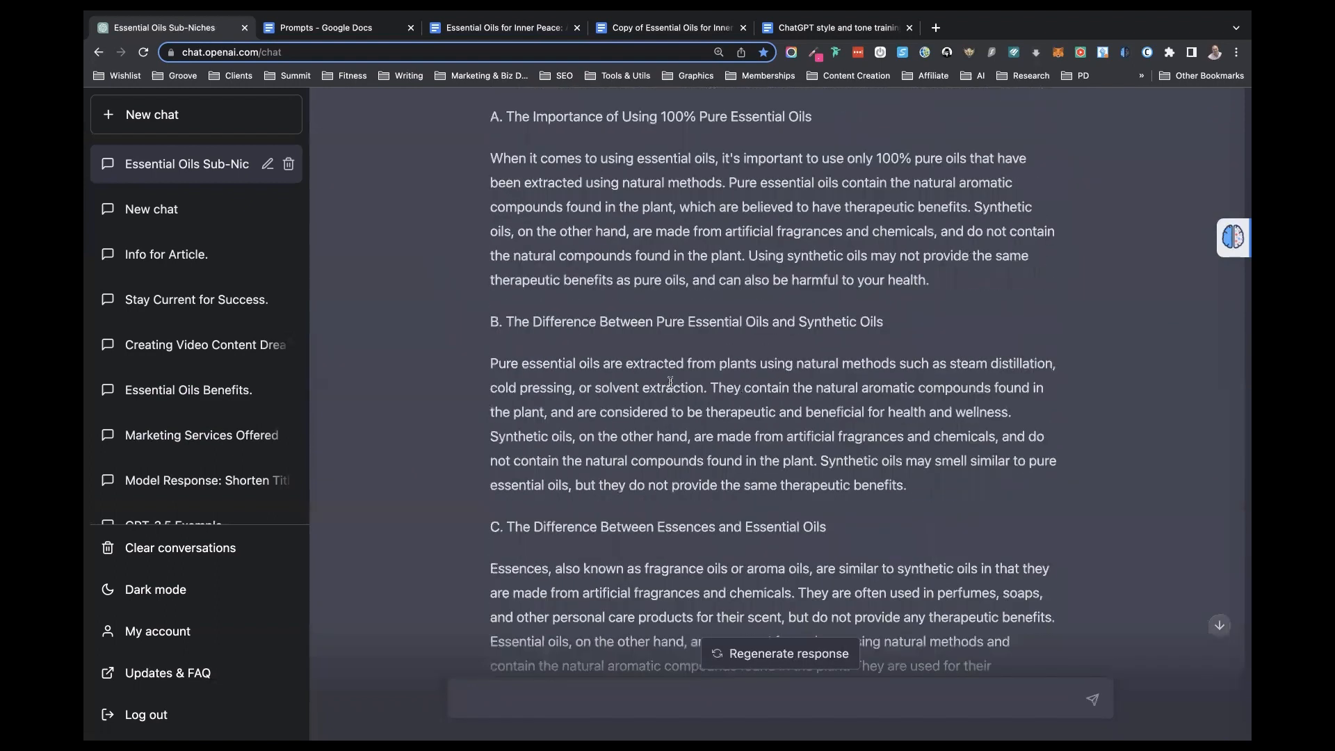
scroll(671, 387, "up", 2)
left_click_drag(490, 228, 757, 667)
key("super+c")
left_click_drag(972, 695, 990, 624)
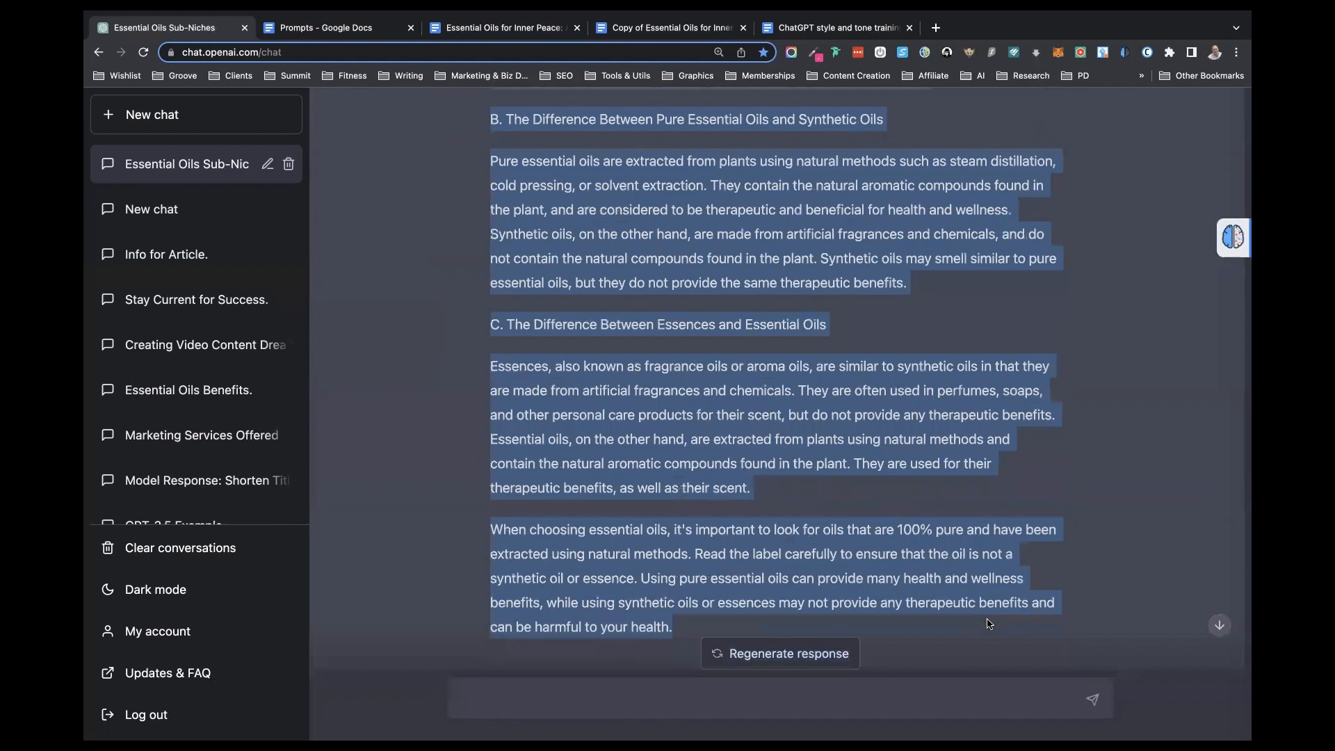
- Paste the copied response into chapter II of the book document, between the welcome paragraph and "What are essential oils?", and check it
left_click(524, 31)
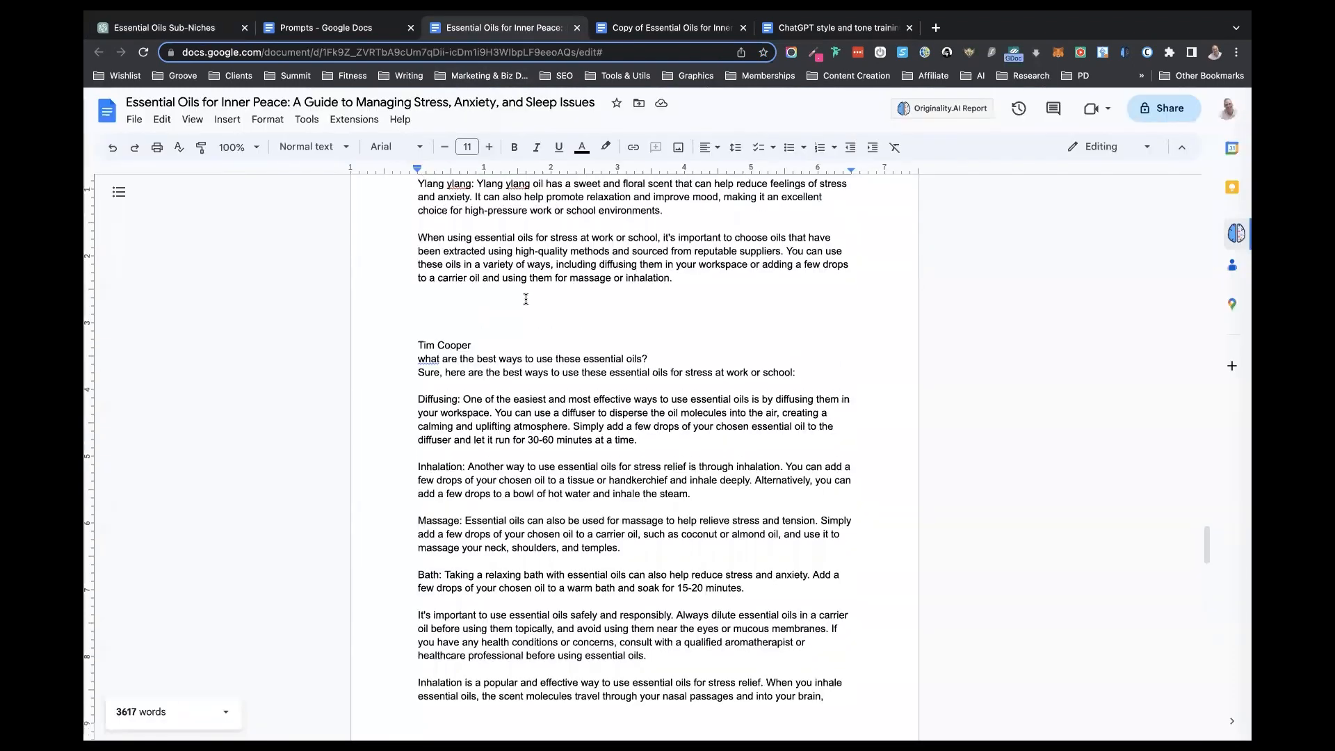
scroll(526, 299, "up", 2)
scroll(526, 299, "up", 20)
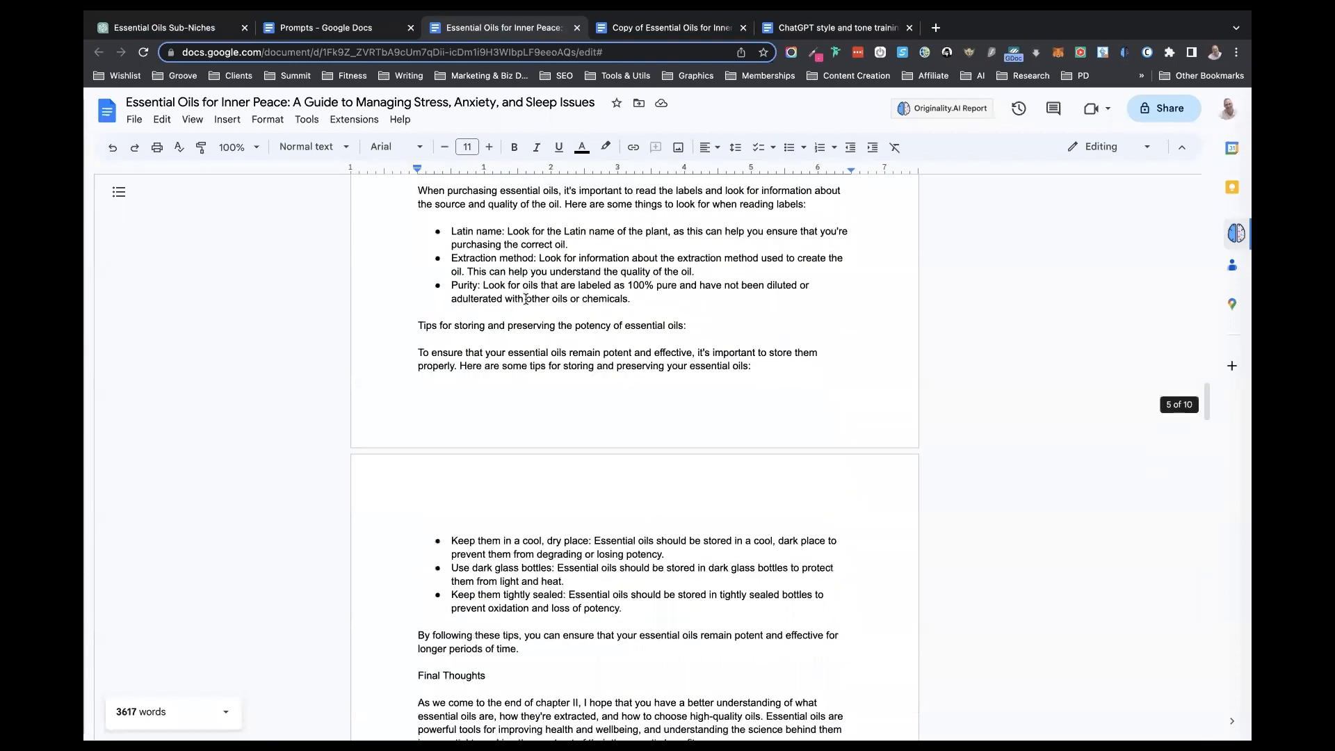
scroll(525, 299, "up", 15)
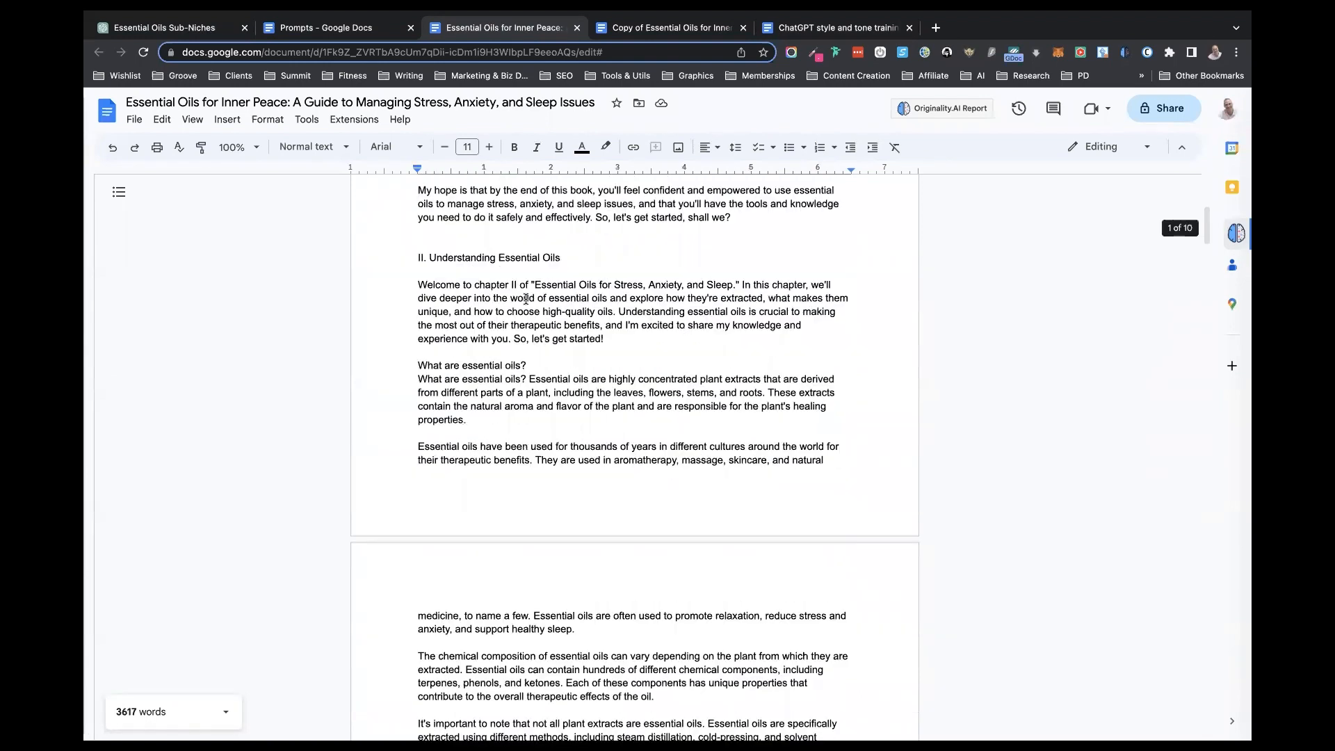
scroll(526, 299, "up", 3)
scroll(526, 299, "down", 3)
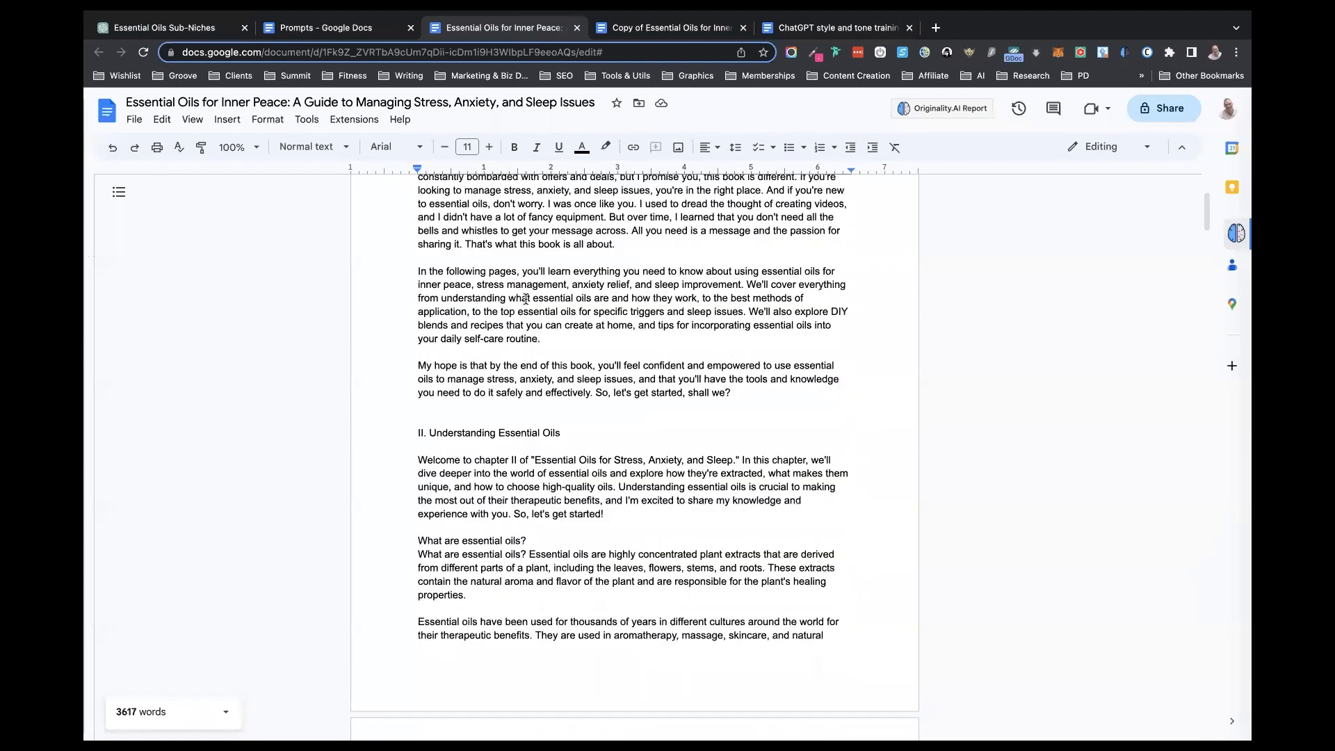
key("super+v")
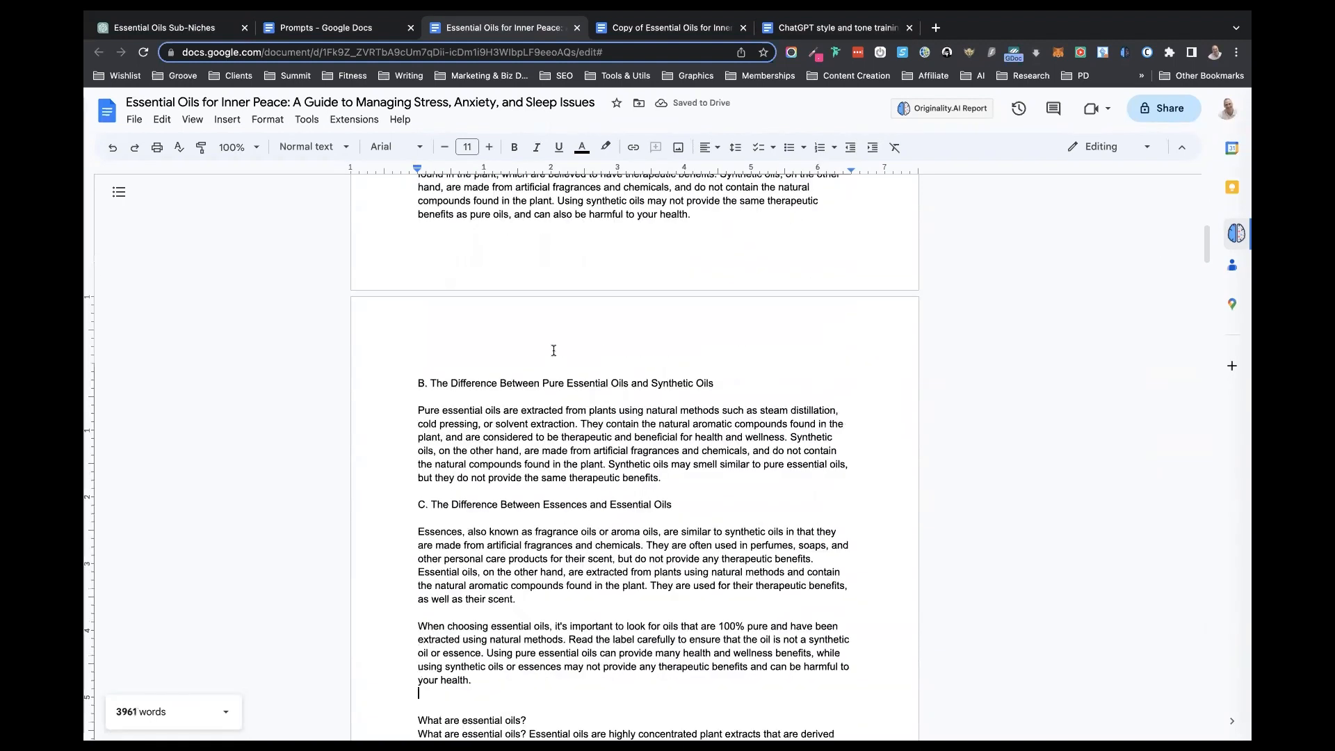
scroll(577, 464, "down", 5)
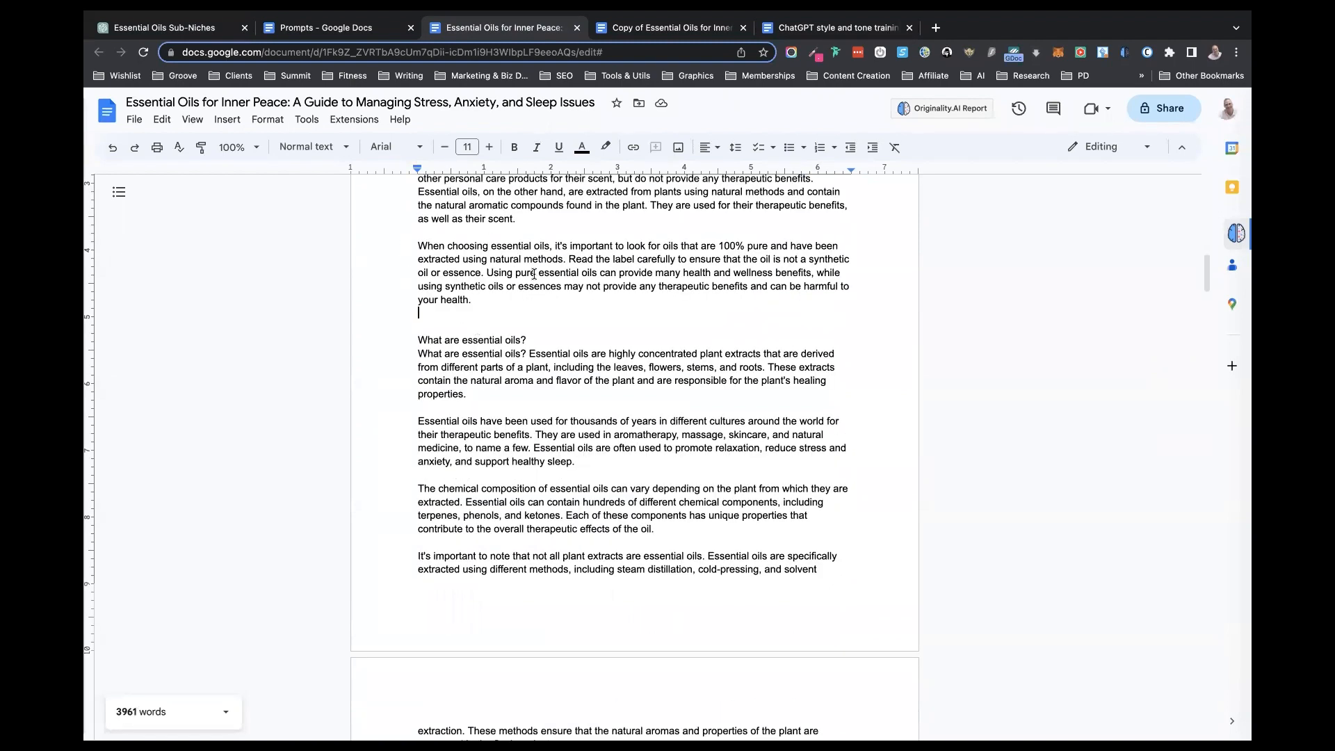
scroll(534, 274, "down", 1)
scroll(534, 274, "down", 1)
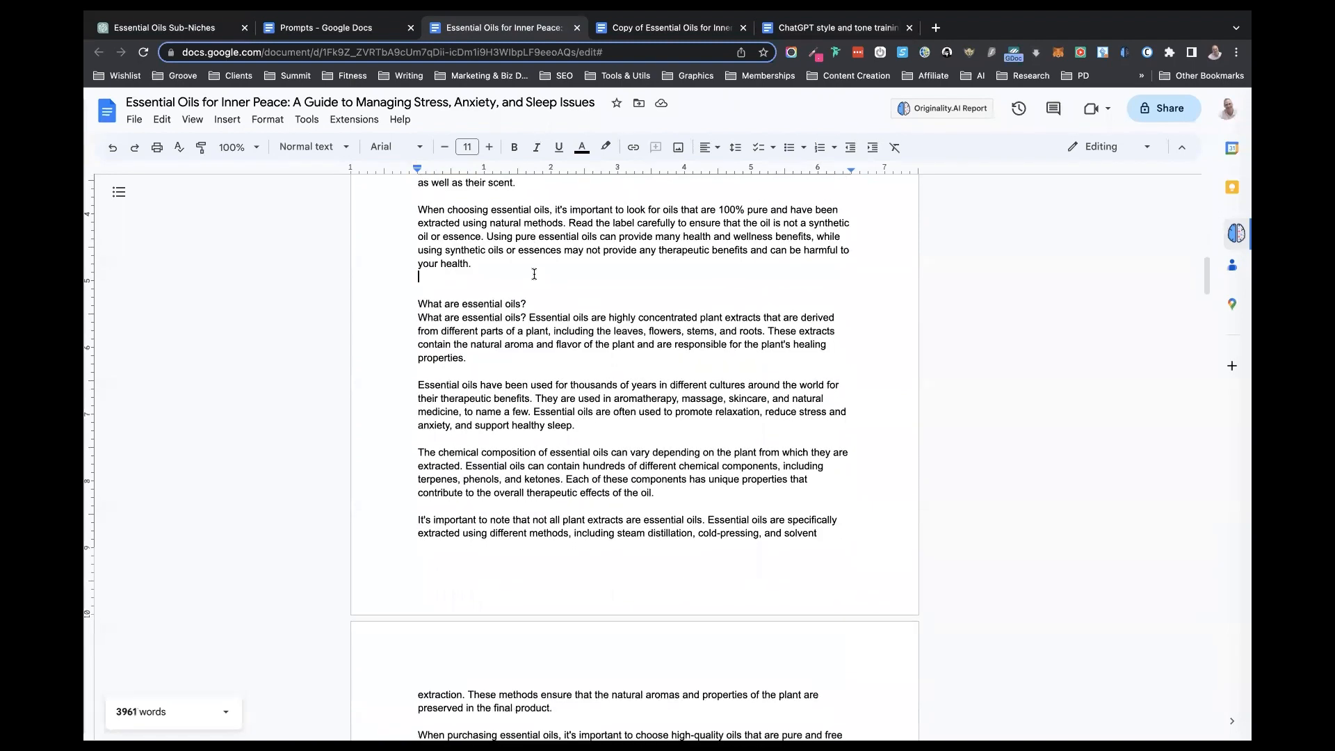
scroll(533, 273, "down", 2)
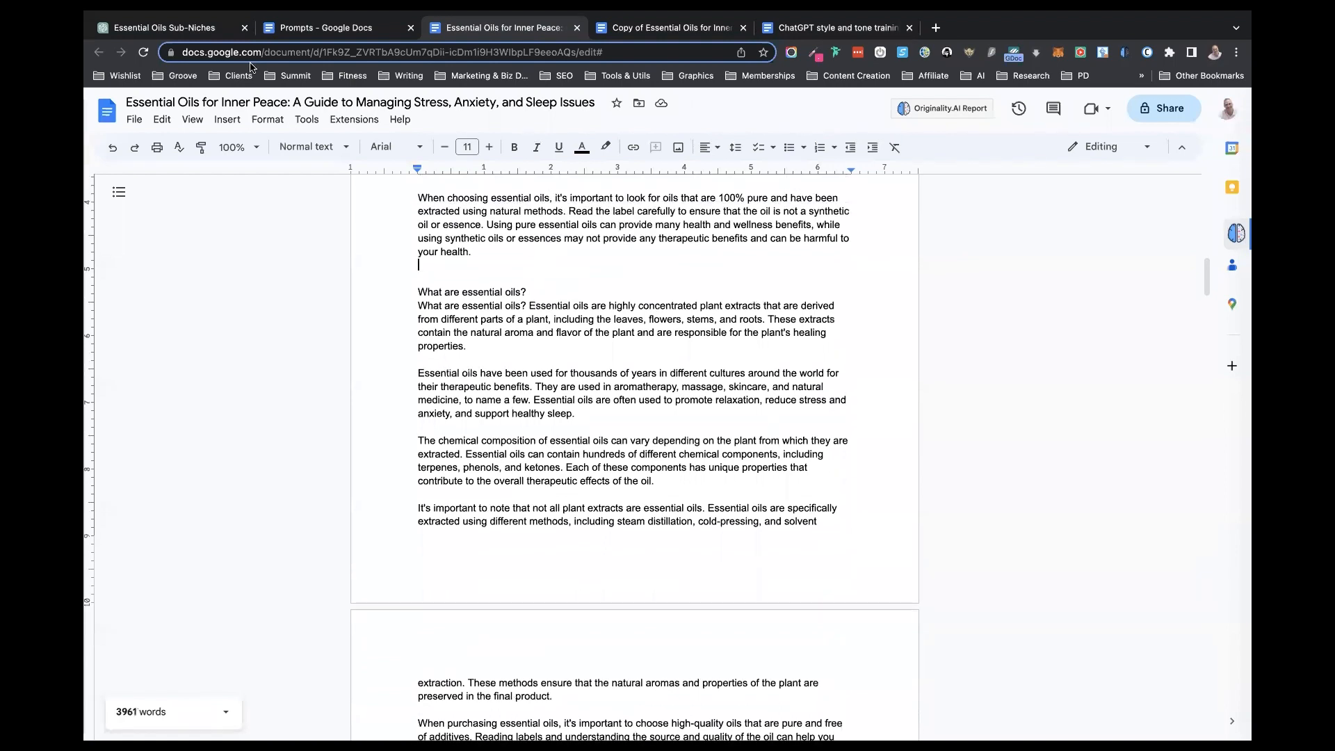
- Copy the "expand on 'SUBSECTION'" prompt template with its list lines from the Prompts document and paste it into the ChatGPT message
key("ctrl+shift+Tab")
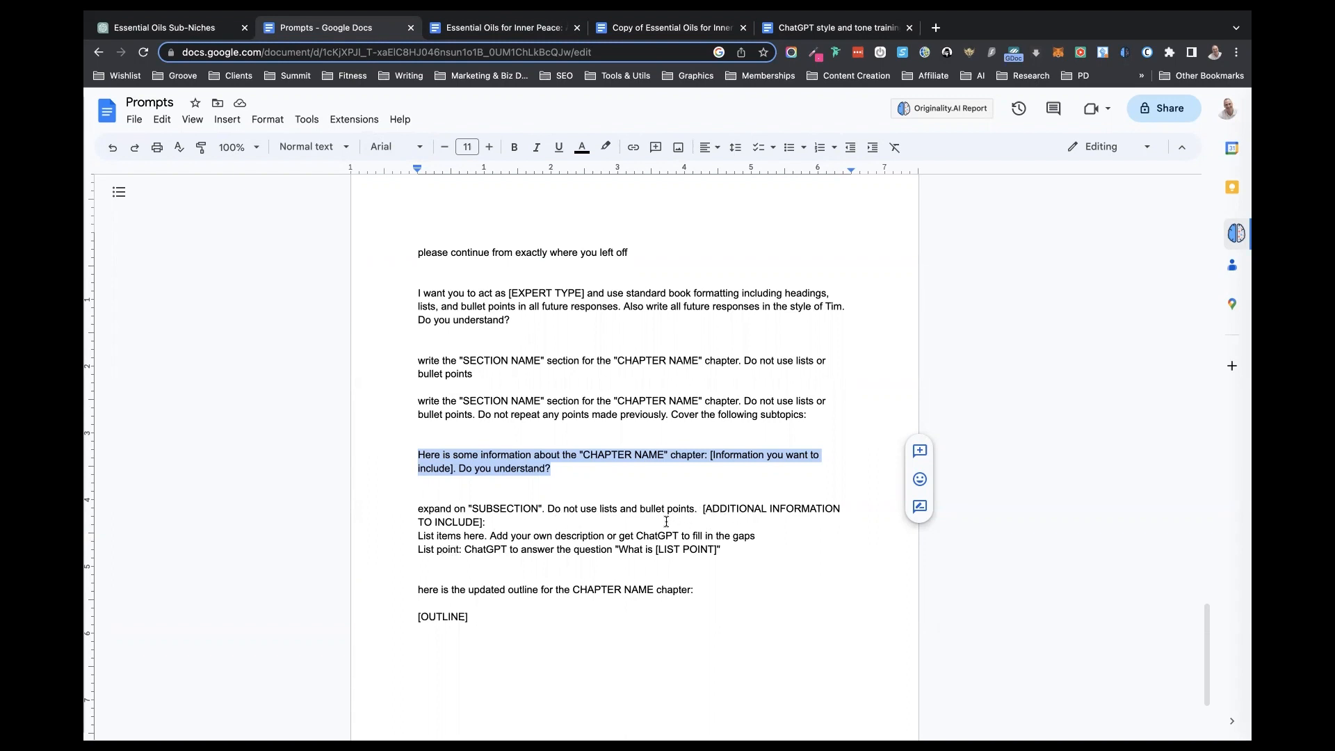
left_click(419, 509)
left_click_drag(426, 509, 735, 548)
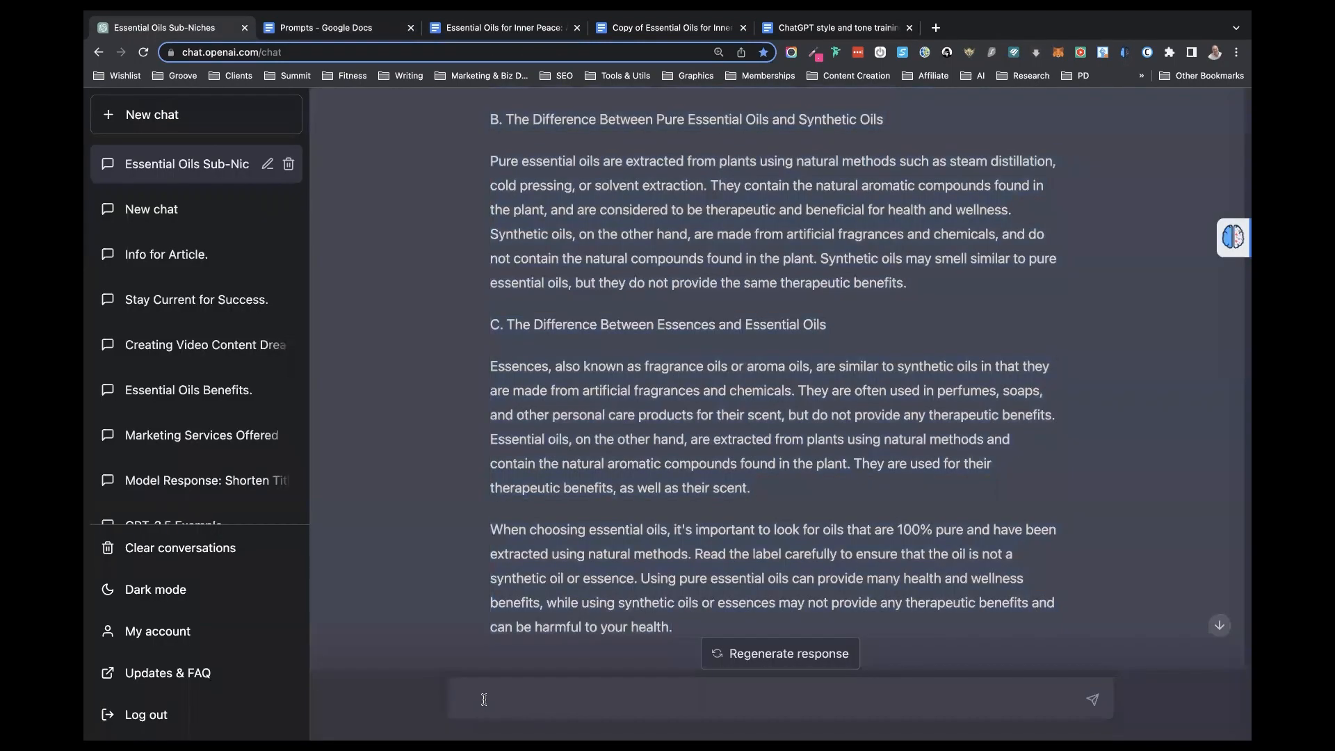
key("super+v")
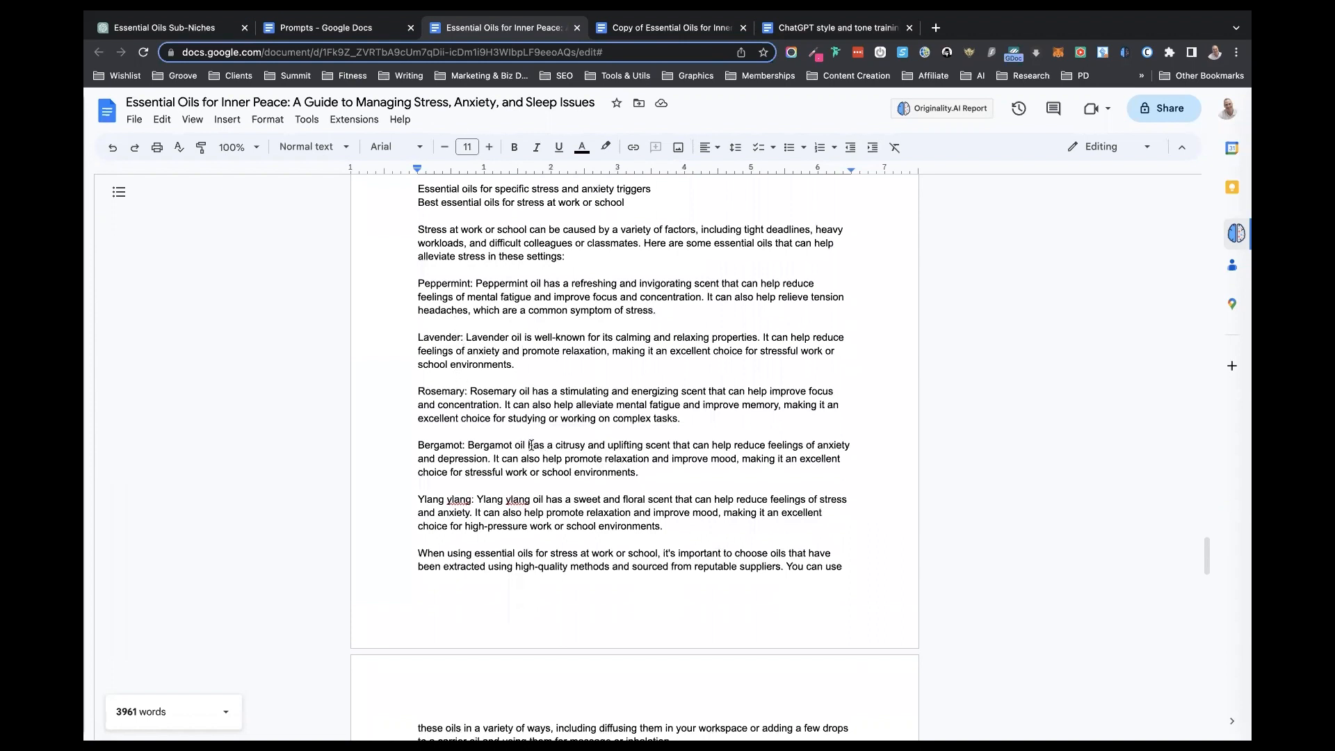
- Look through the stress triggers section of the book document and copy the subsection title "Best essential oils for stress at work or school"
scroll(540, 456, "down", 2)
scroll(540, 456, "down", 1)
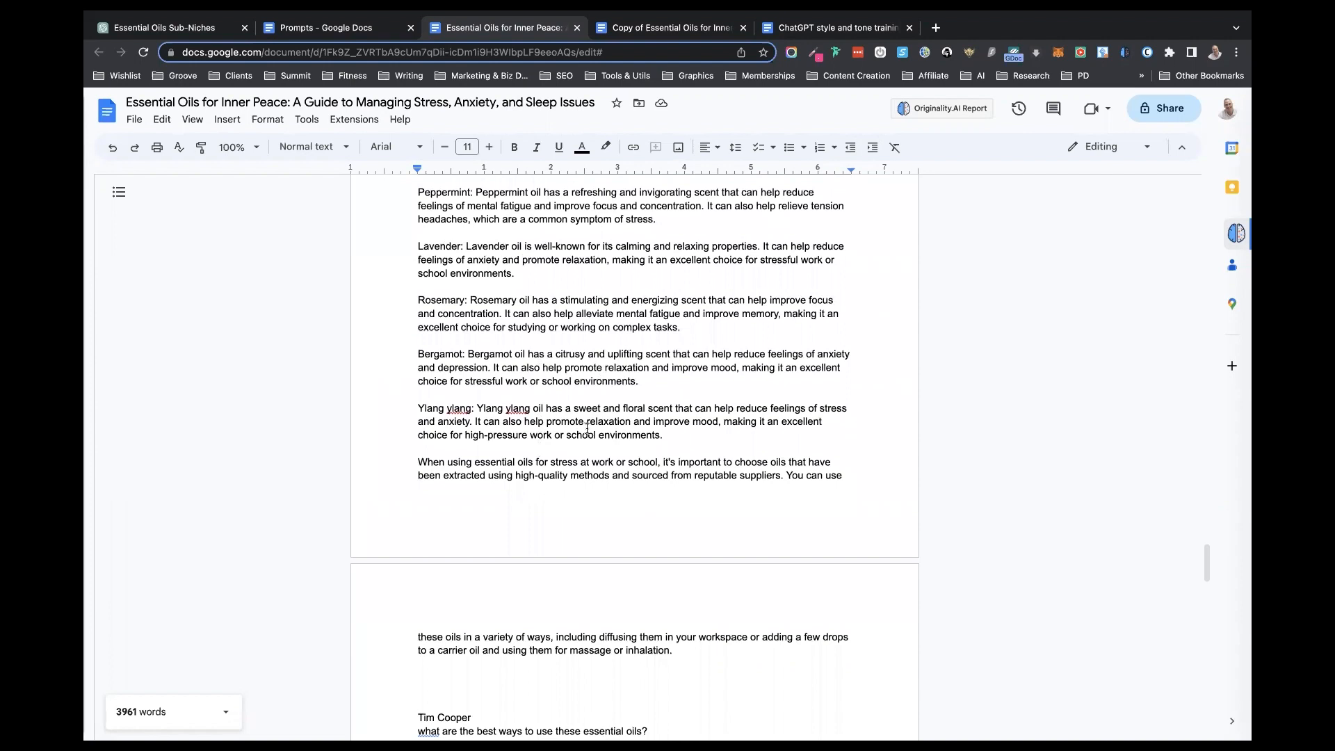
scroll(562, 410, "up", 2)
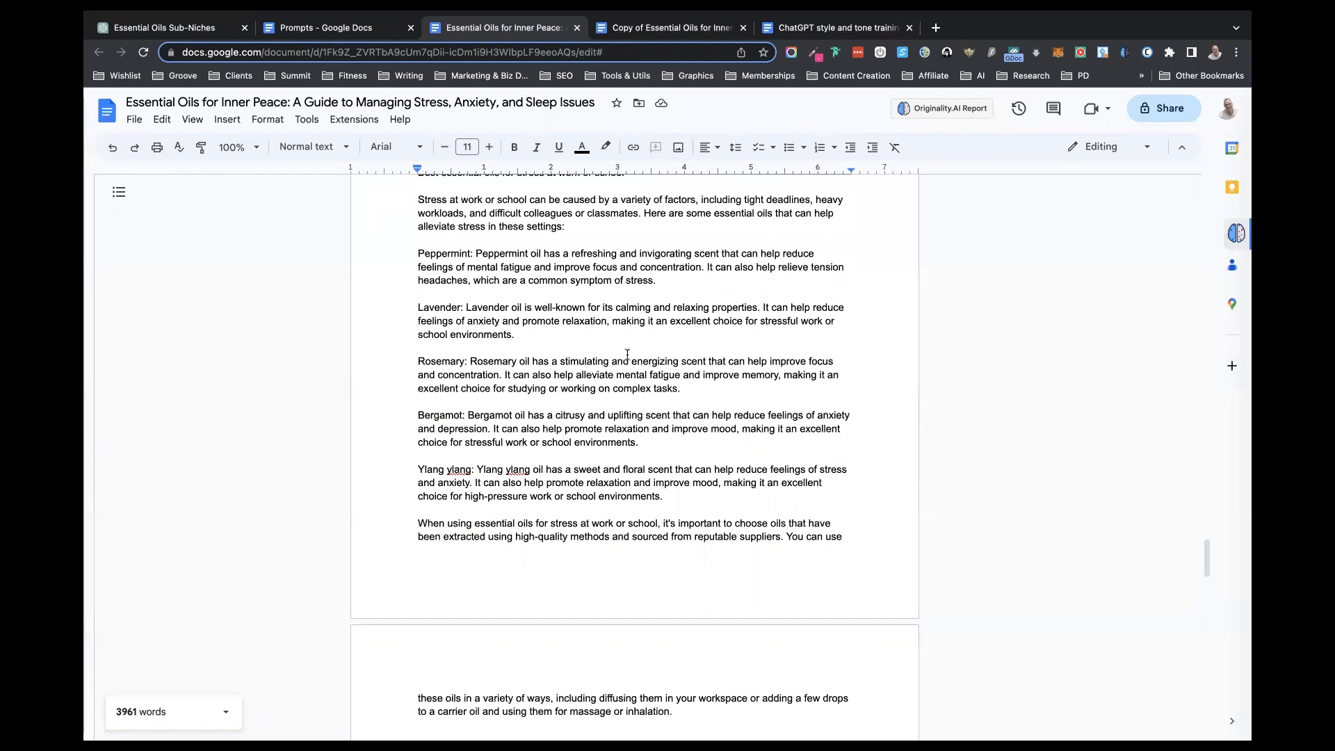
scroll(627, 355, "up", 1)
scroll(627, 355, "down", 2)
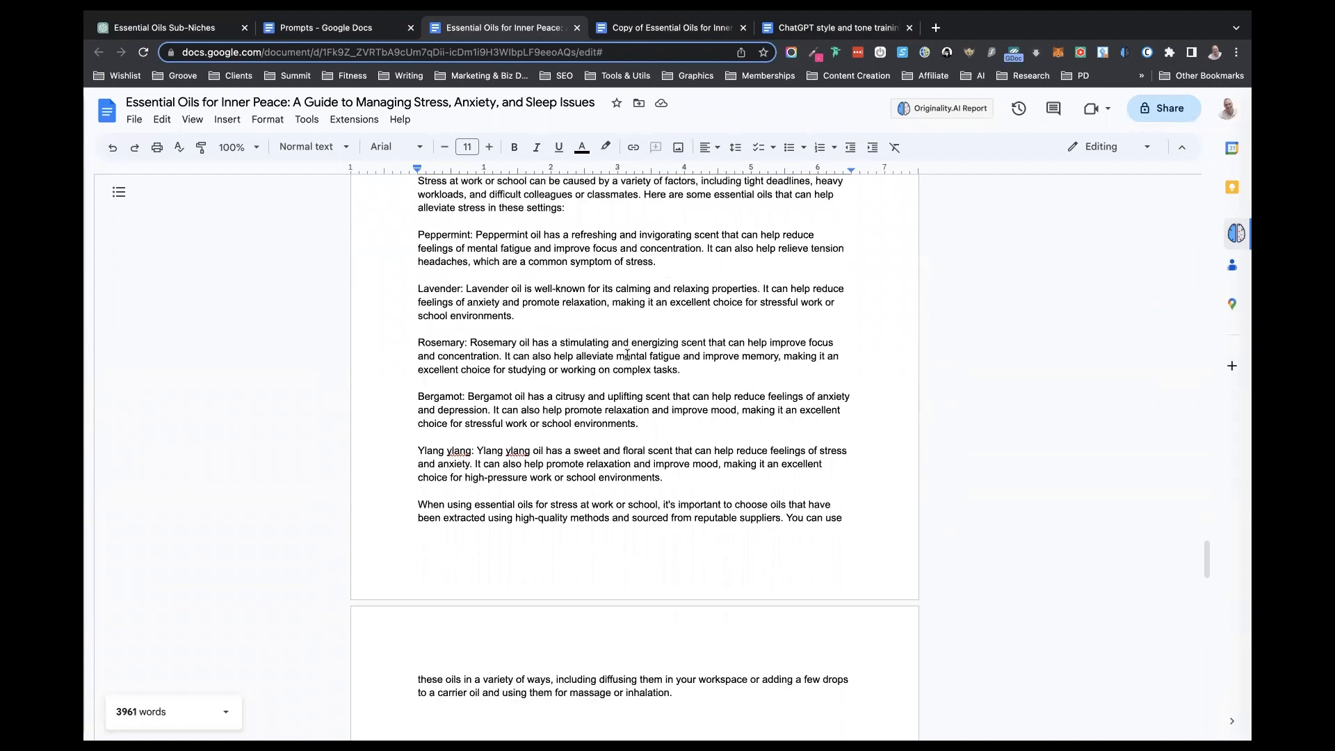
scroll(588, 283, "up", 3)
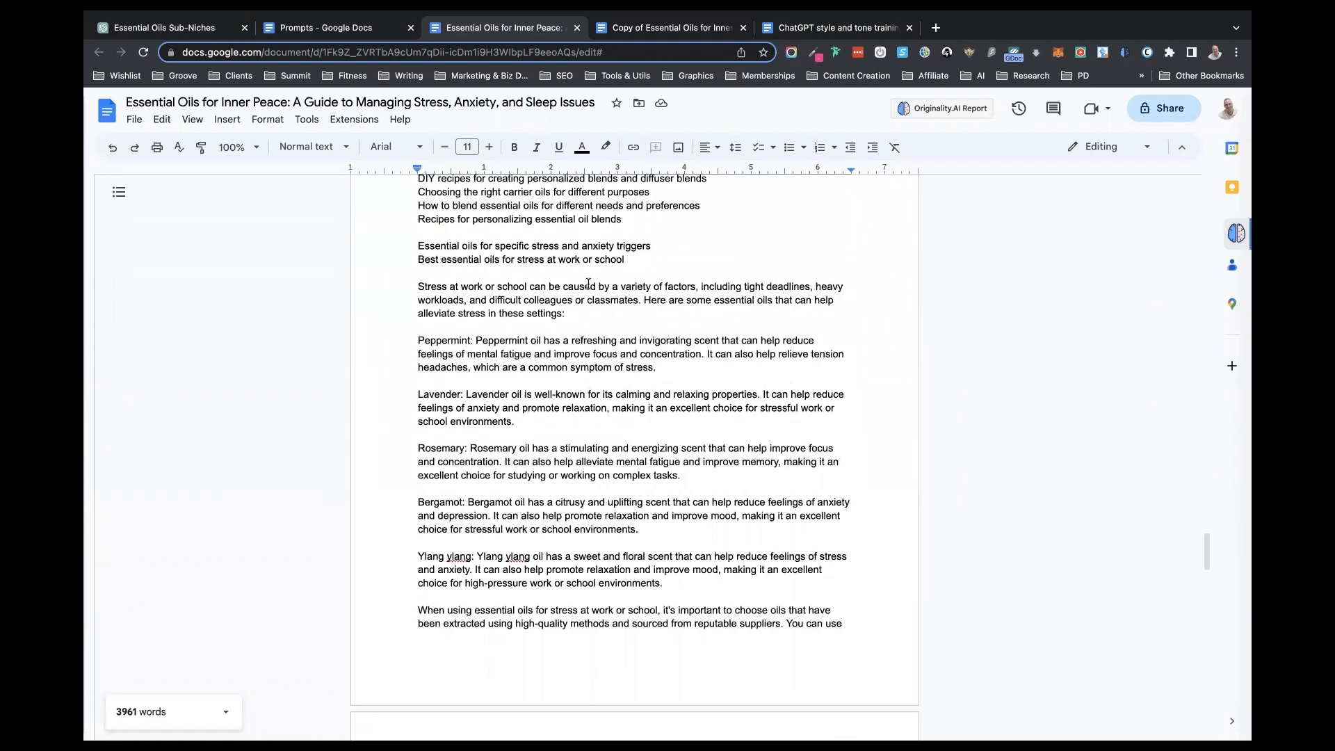
scroll(588, 283, "up", 2)
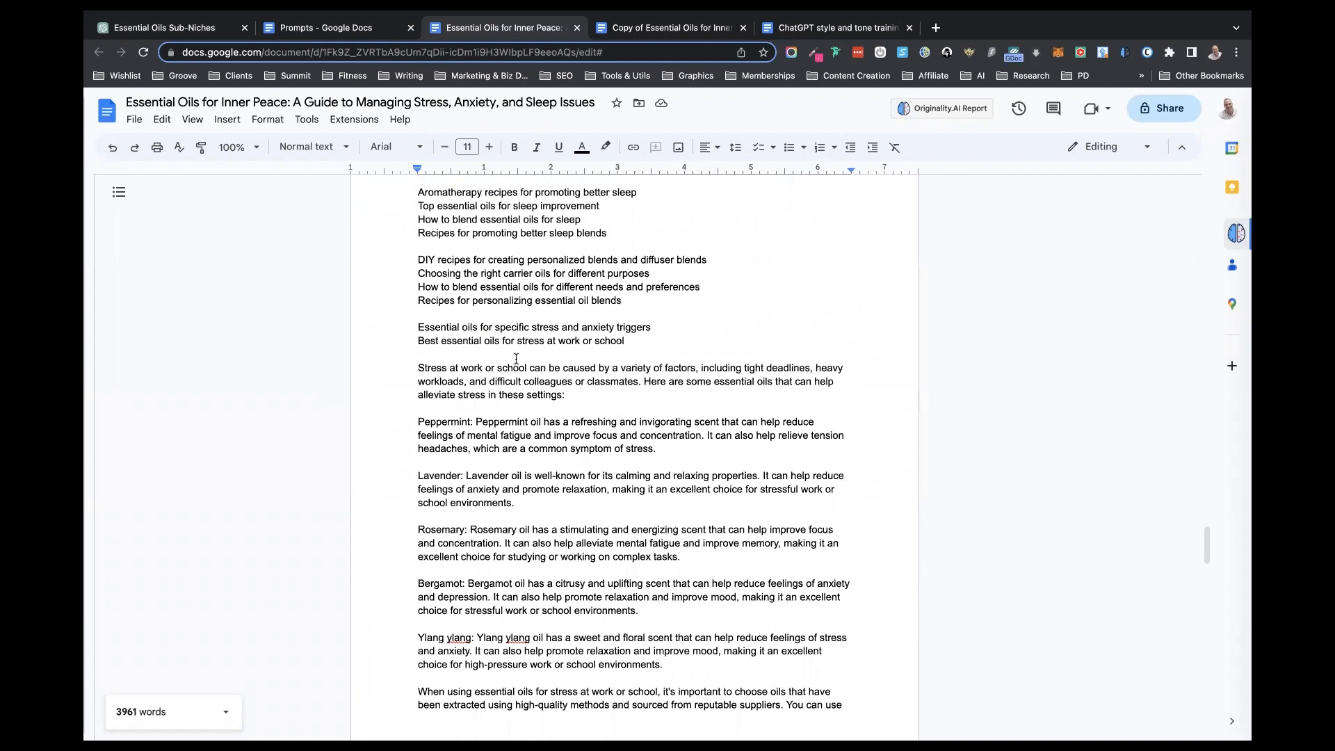
scroll(514, 357, "up", 1)
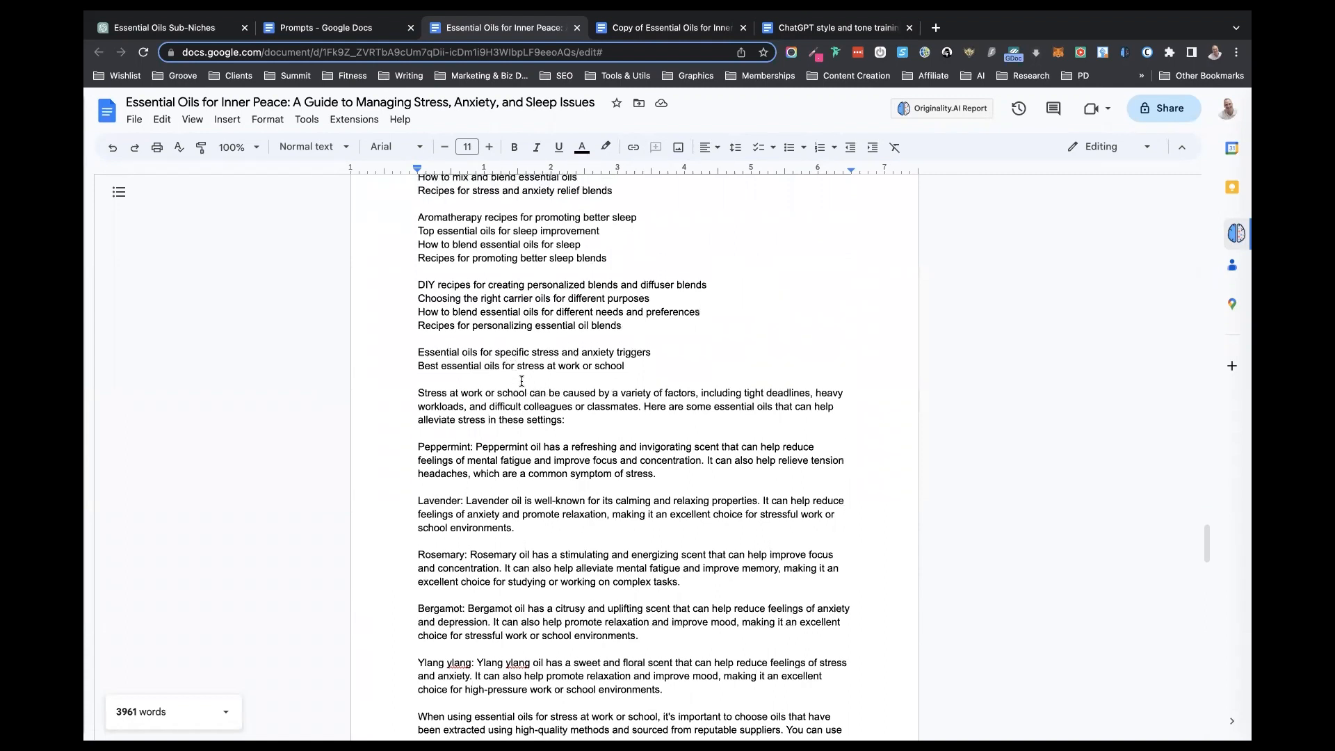
left_click_drag(628, 366, 403, 363)
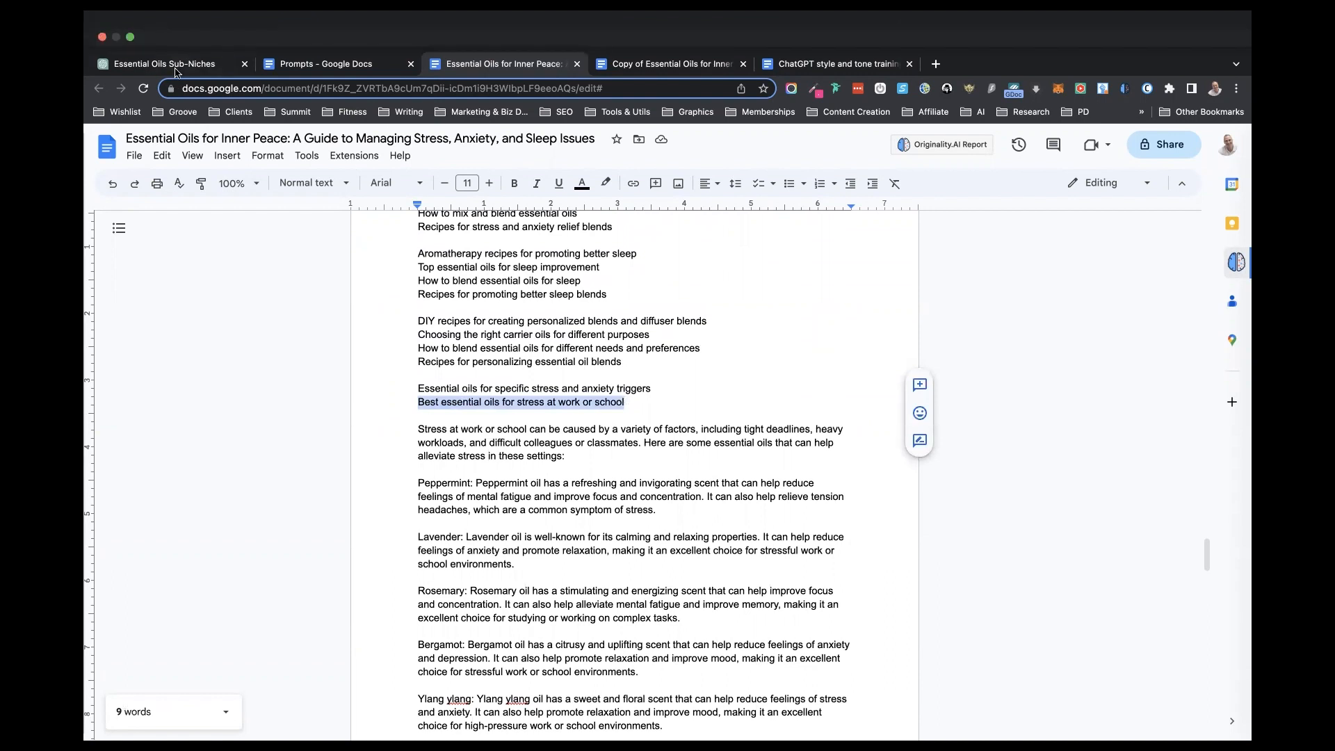
- In ChatGPT, fill in the copied subsection title, add "I want you to include these essential oils:", and remove the no-lists instruction, information placeholder and list-items line
left_click(179, 63)
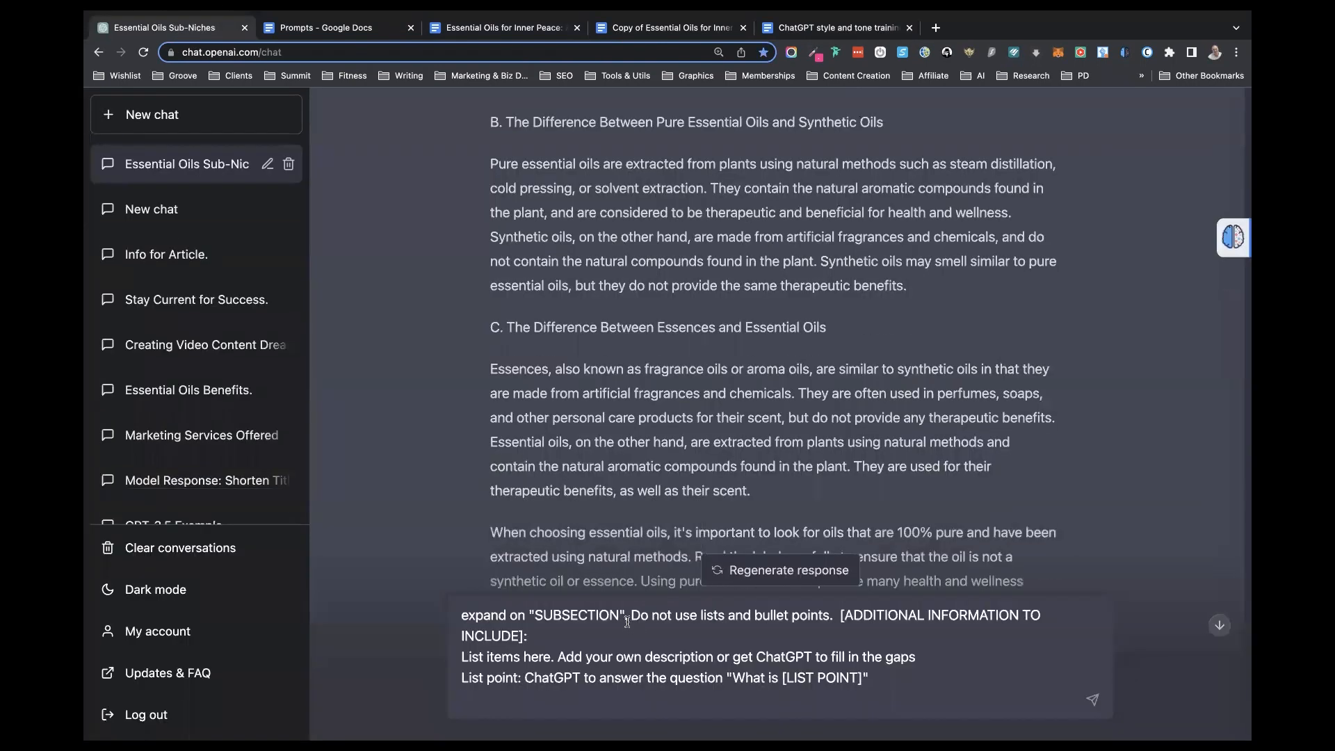
left_click(621, 619)
type("s")
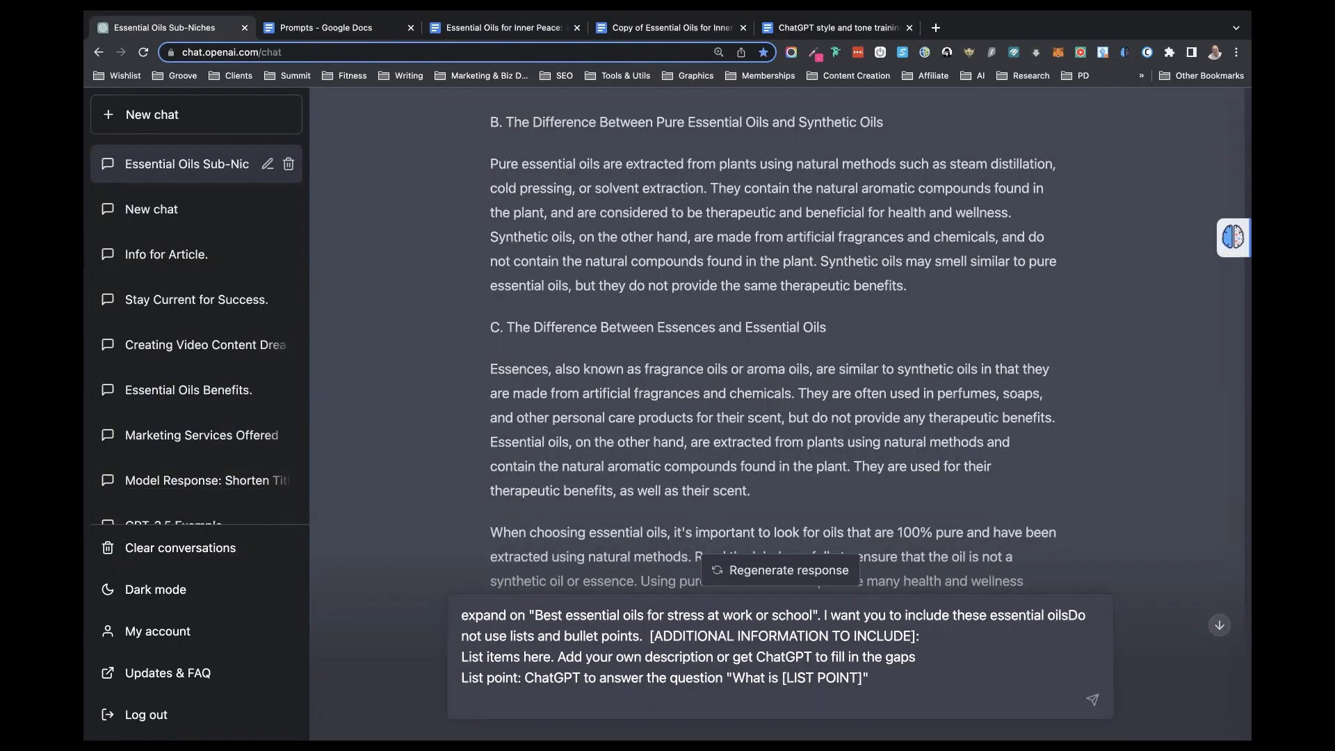
key("shift+Down")
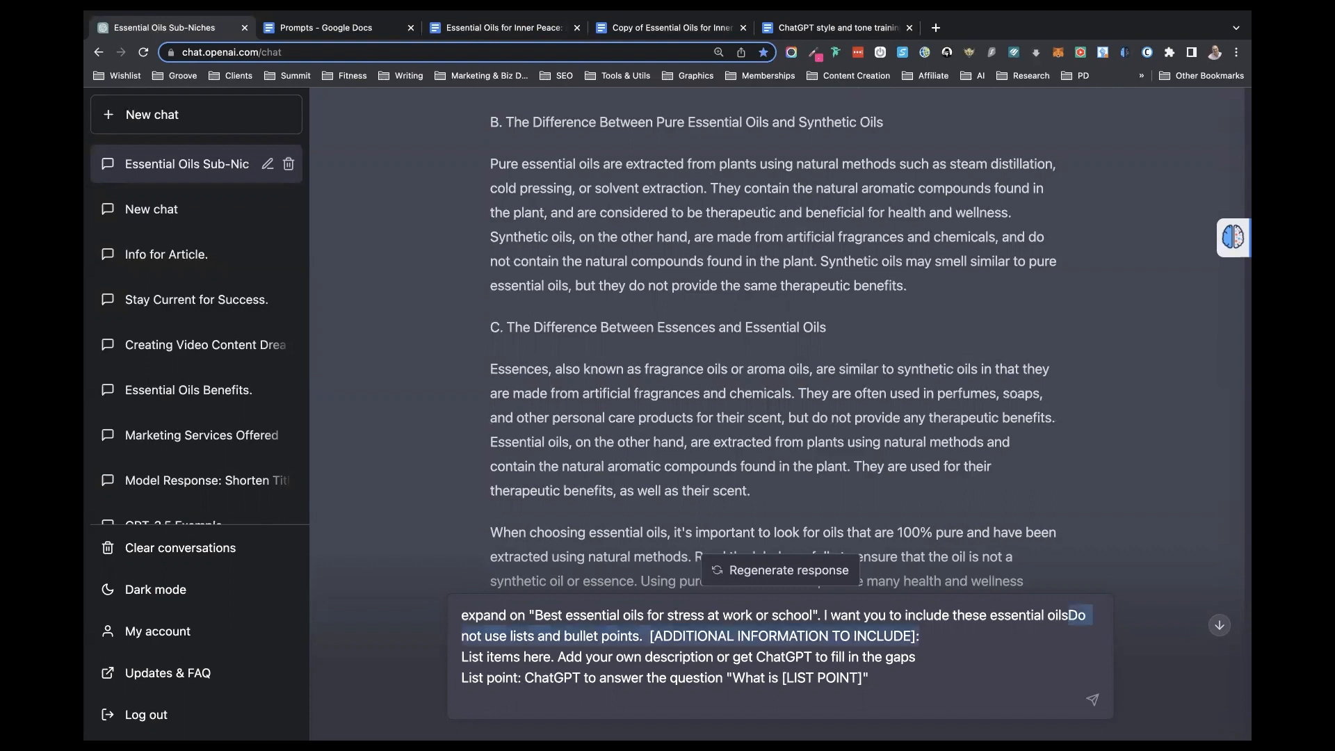
key("BackSpace")
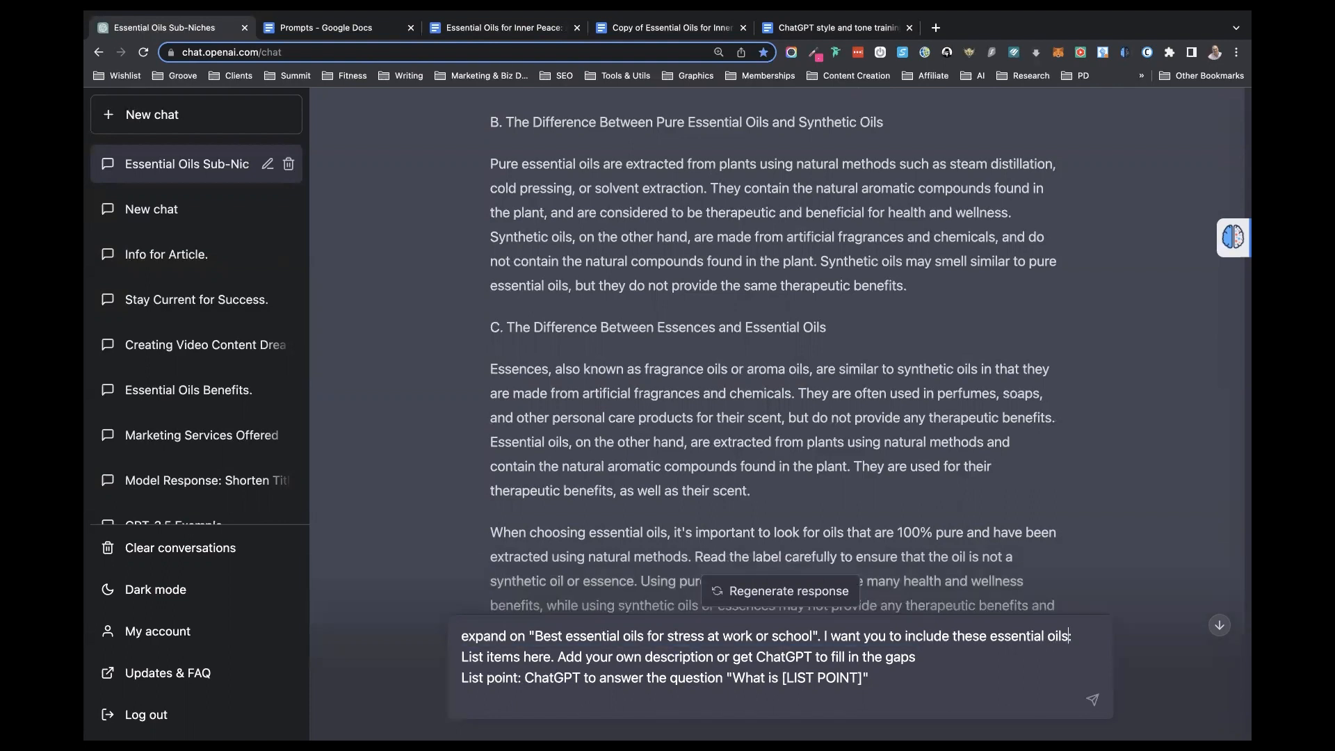
left_click_drag(947, 655, 458, 652)
key("BackSpace")
key("BackSpace")
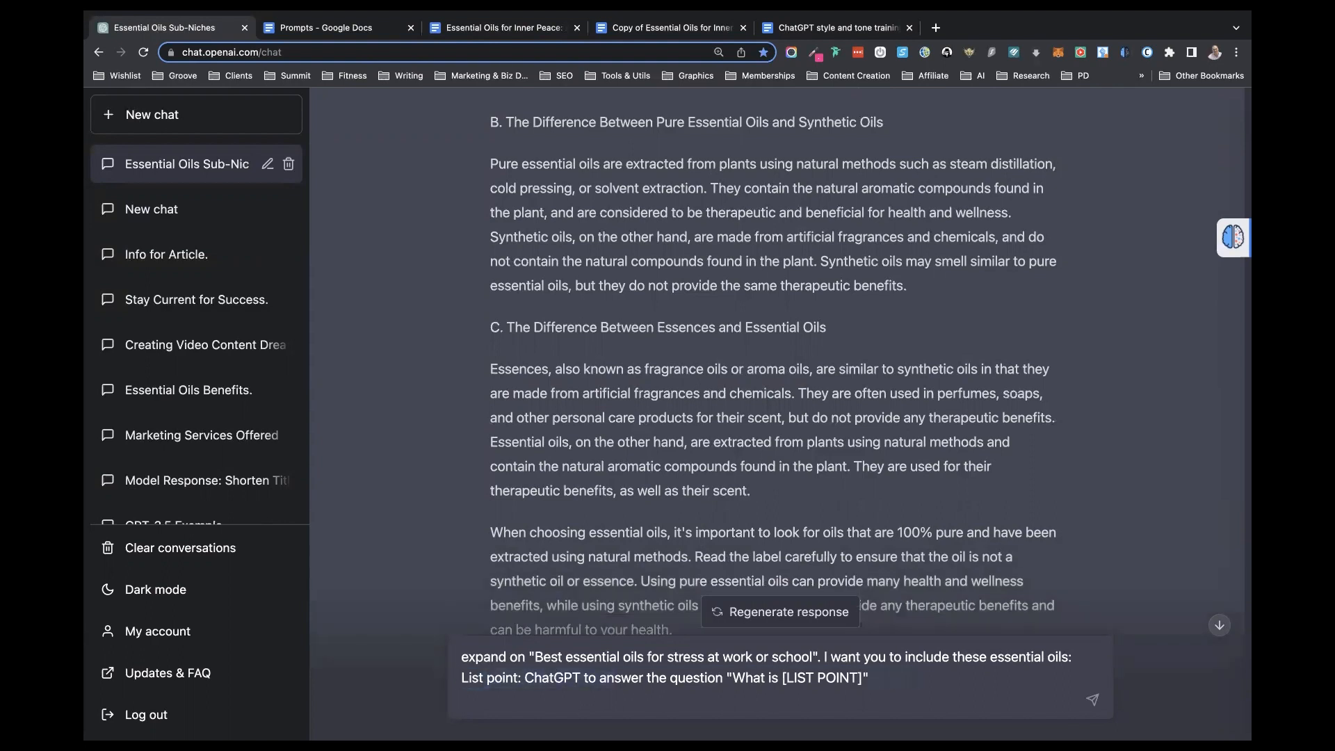
- Replace both list point placeholders with "Frankensence", keeping the instruction to answer "What is Frankensence", and send the prompt
left_click_drag(519, 677, 449, 684)
type("Frankensense")
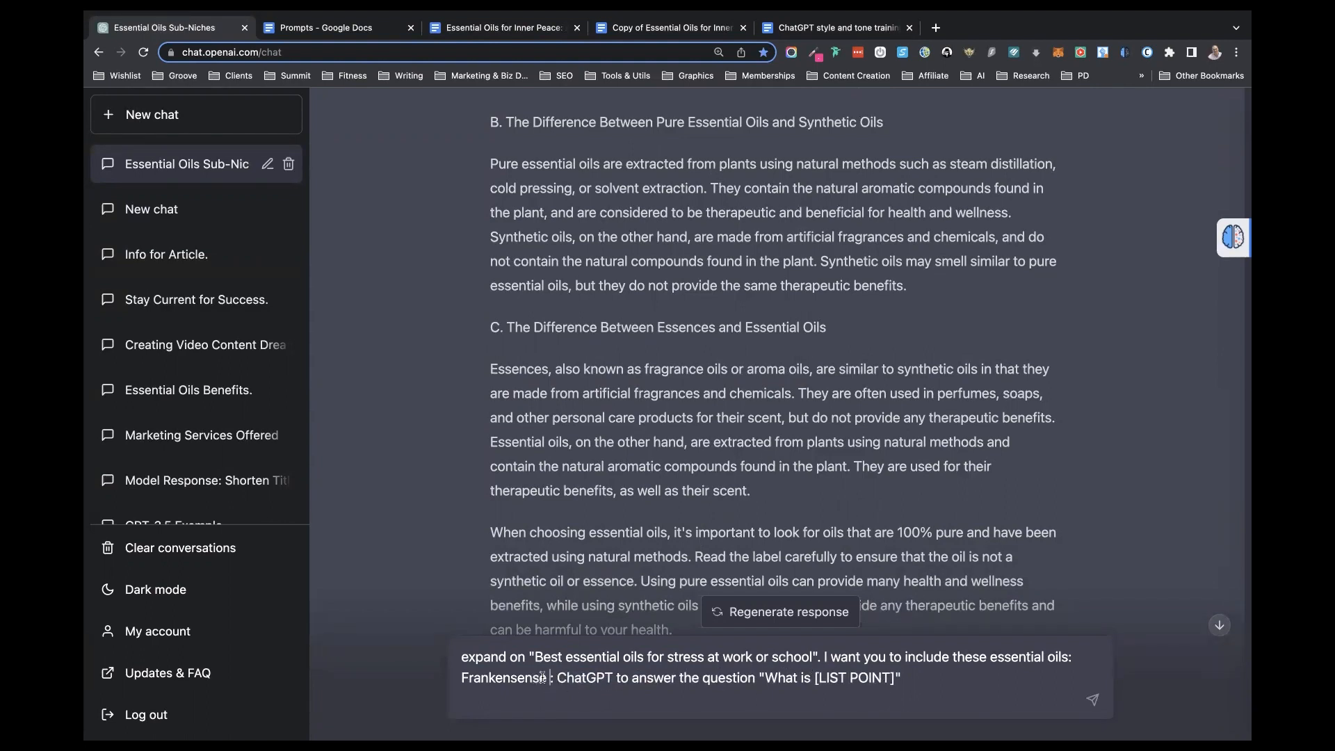
left_click_drag(545, 675, 459, 680)
key("ctrl+c")
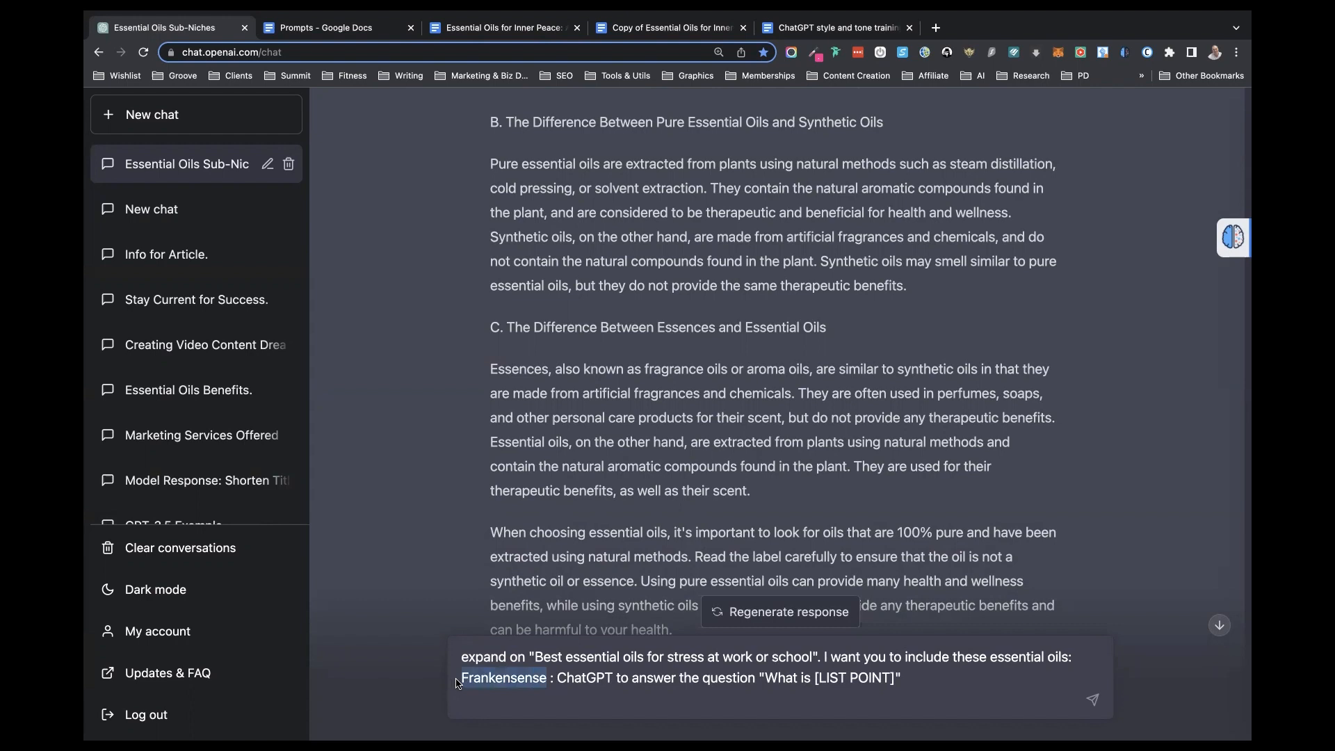
left_click(891, 676)
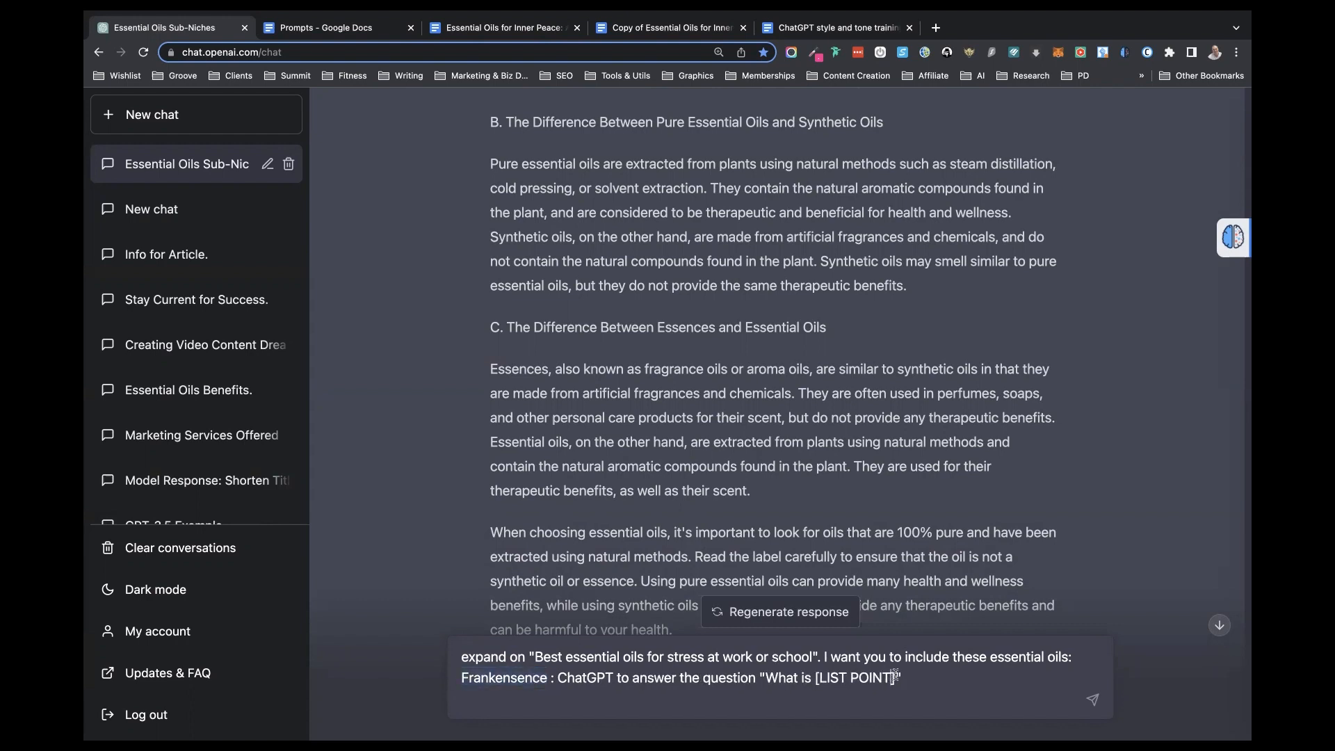
left_click_drag(895, 676, 813, 671)
key("ctrl+v")
left_click(905, 682)
key("Return")
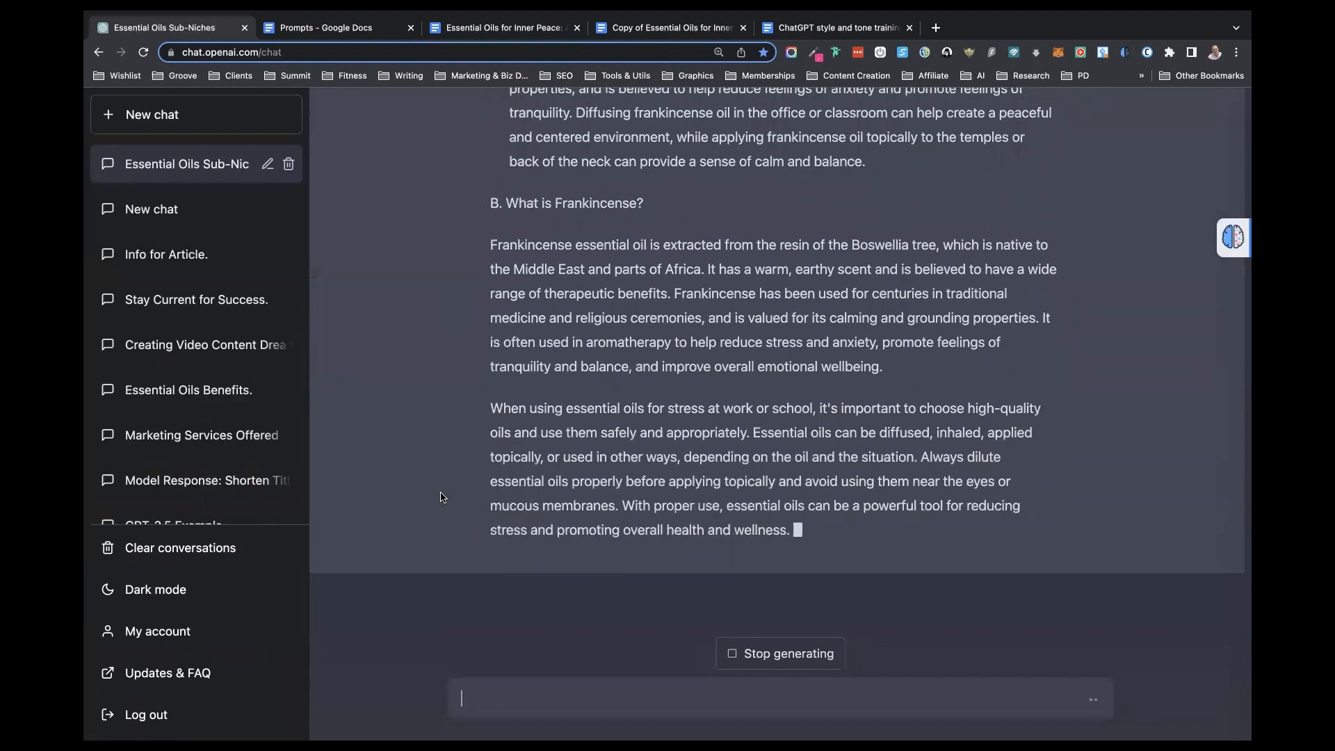
- Review ChatGPT's expanded section on oils for stress at work or school against the submitted prompt
scroll(450, 334, "up", 5)
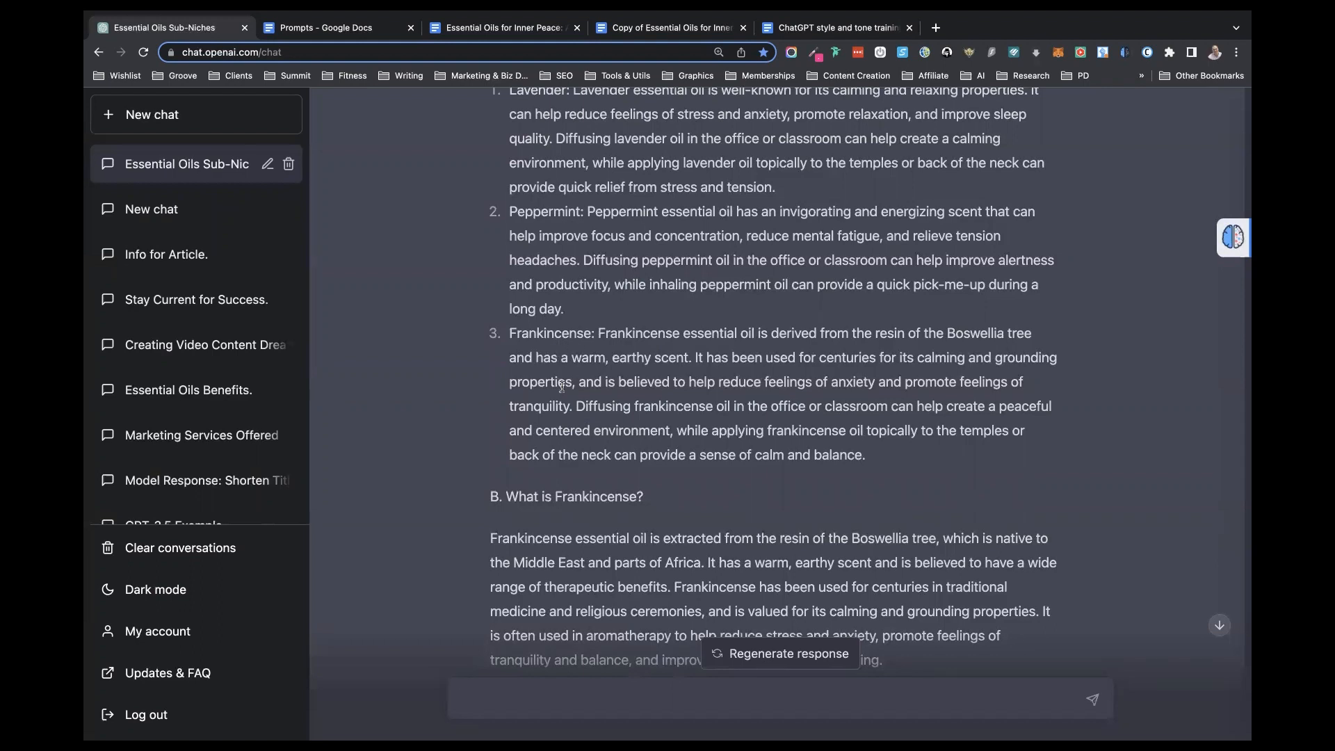
scroll(562, 386, "up", 10)
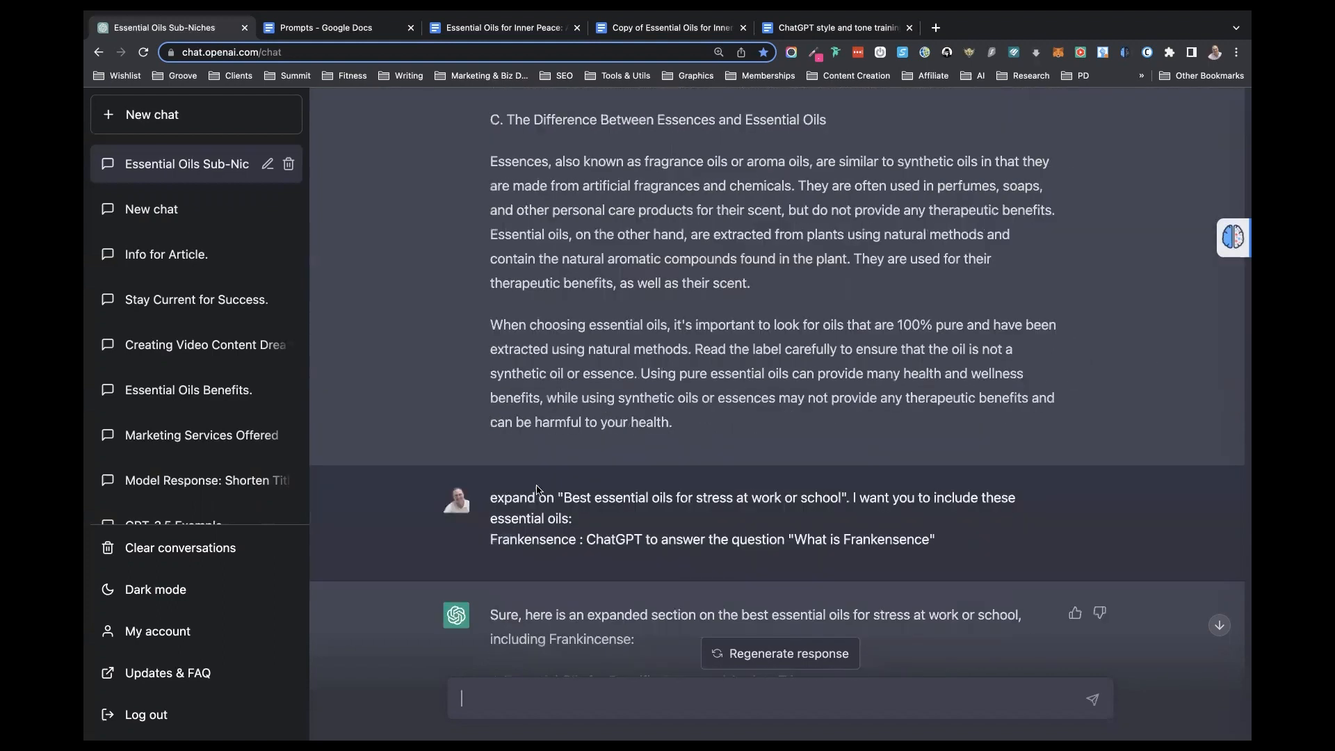
scroll(549, 556, "down", 8)
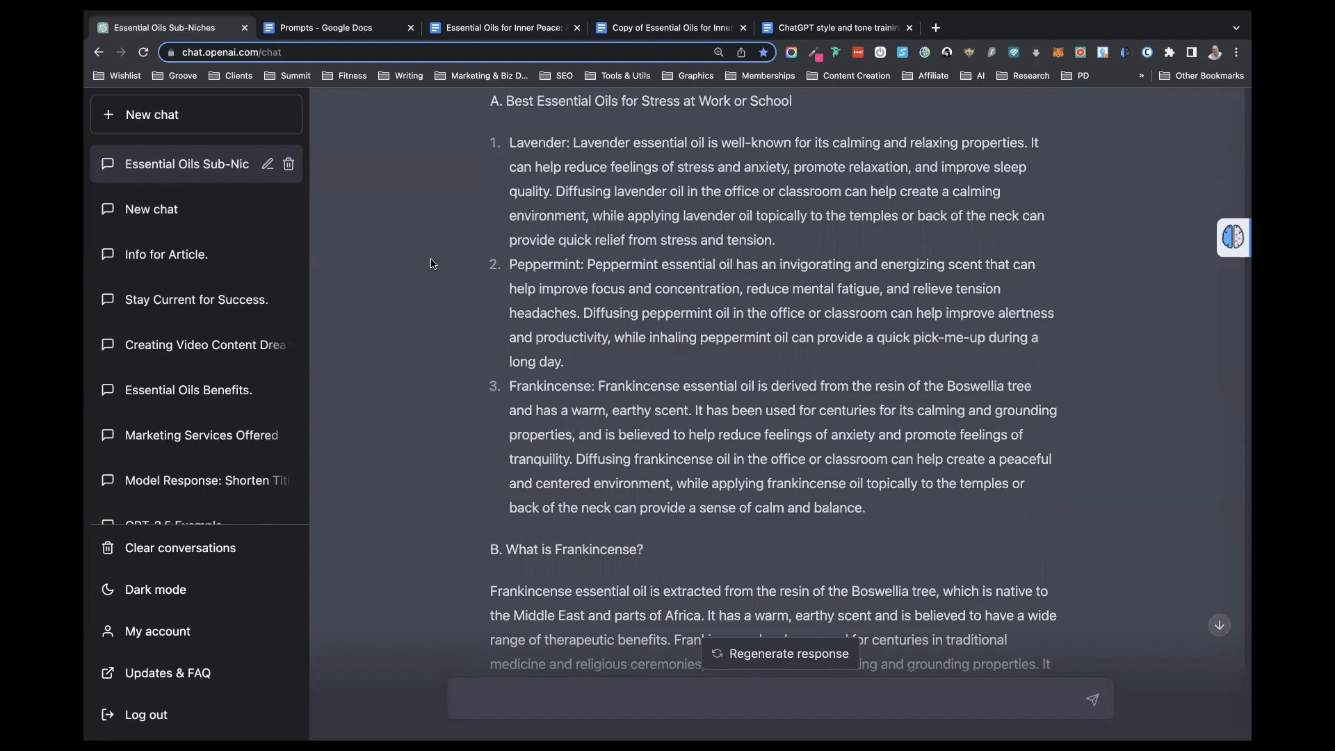
- Examine the Introduction and the Understanding Essential Oils subtopics, including "Steam distillation and variations on this method", in the outline copy
left_click(619, 33)
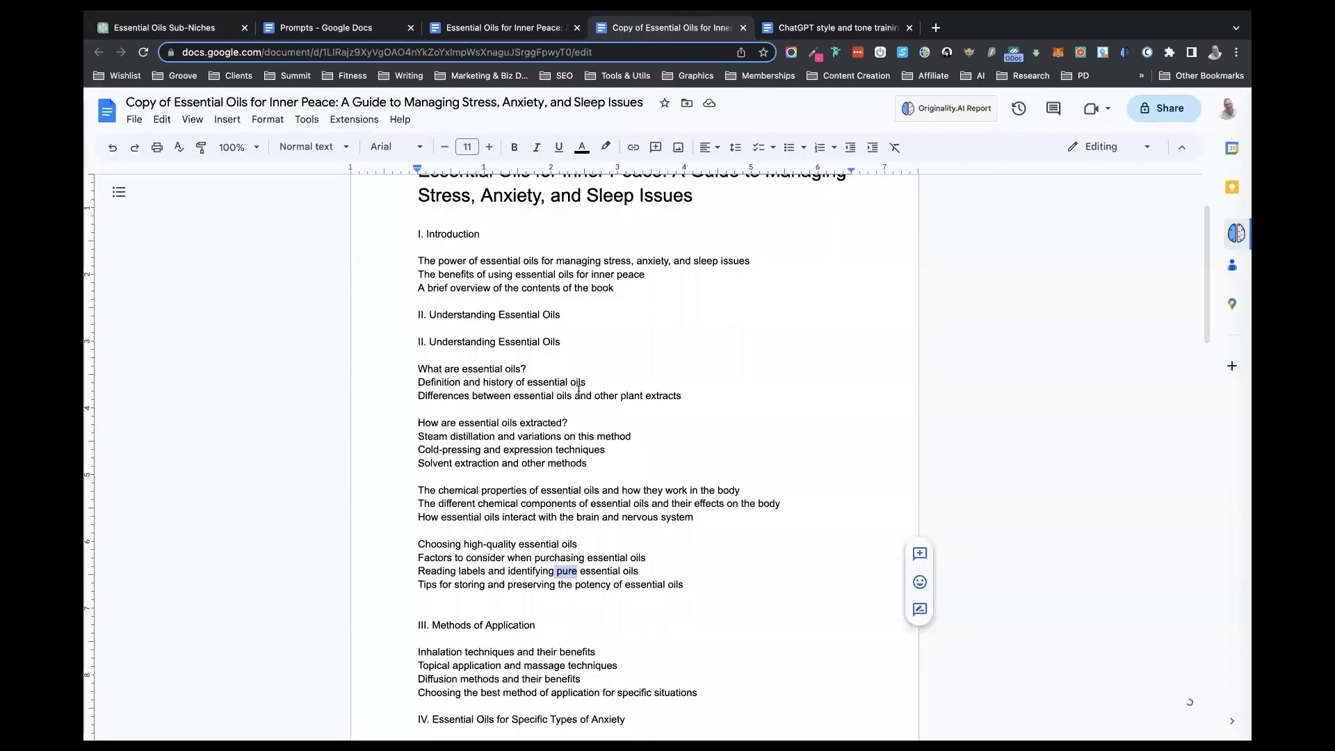
scroll(445, 360, "up", 3)
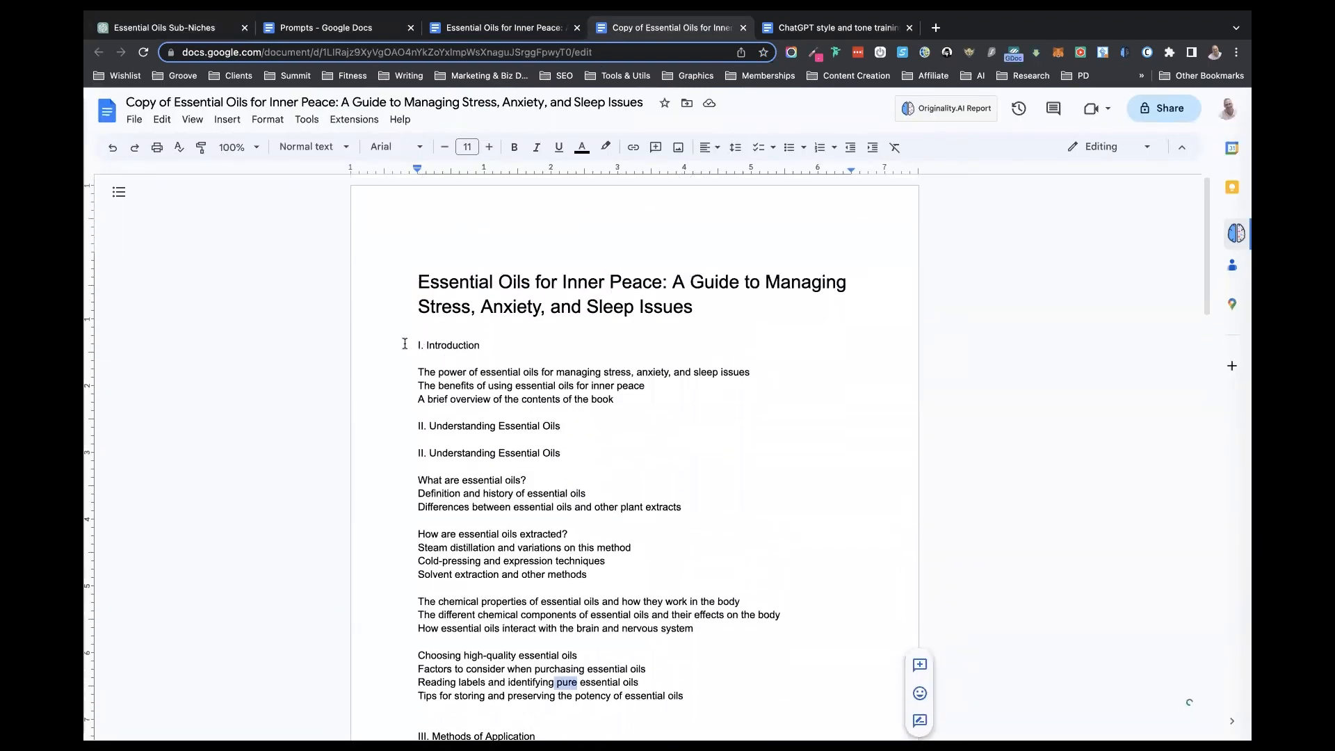
left_click_drag(418, 345, 435, 345)
left_click_drag(536, 373, 618, 398)
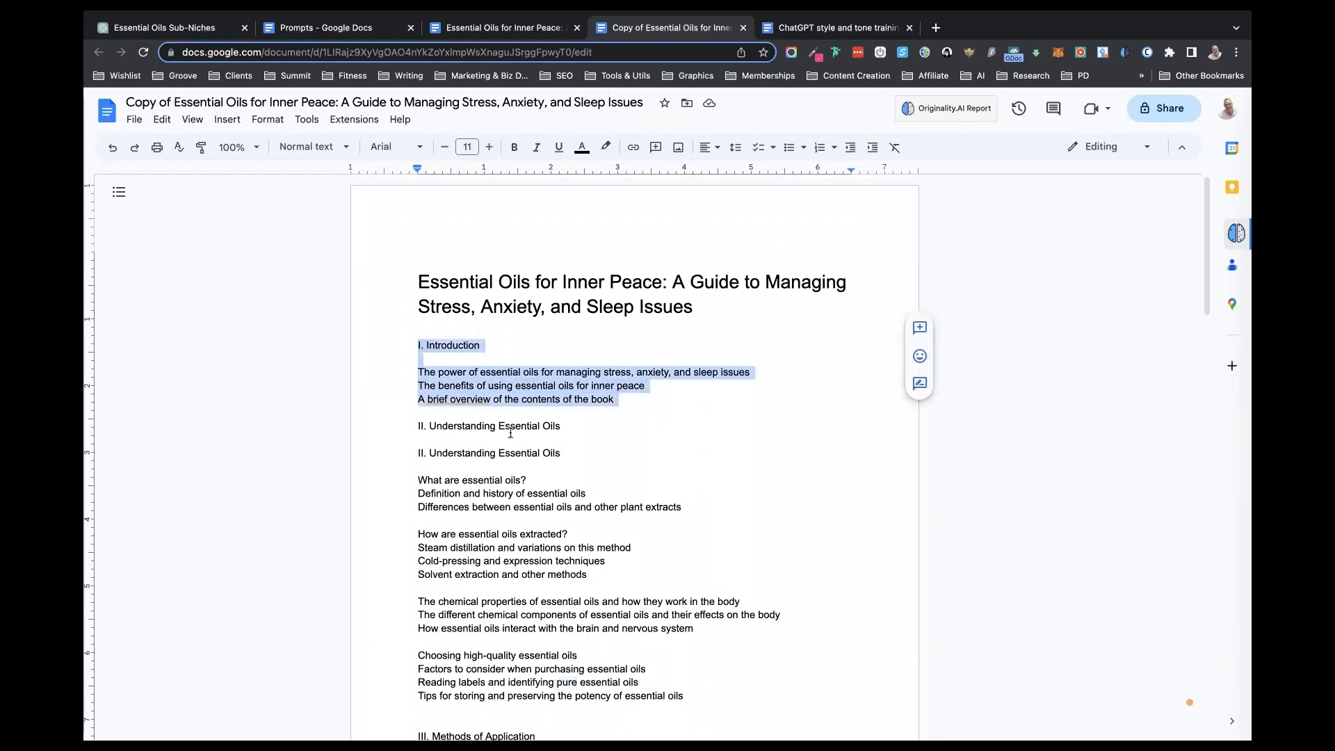
scroll(510, 432, "down", 3)
left_click_drag(417, 348, 535, 350)
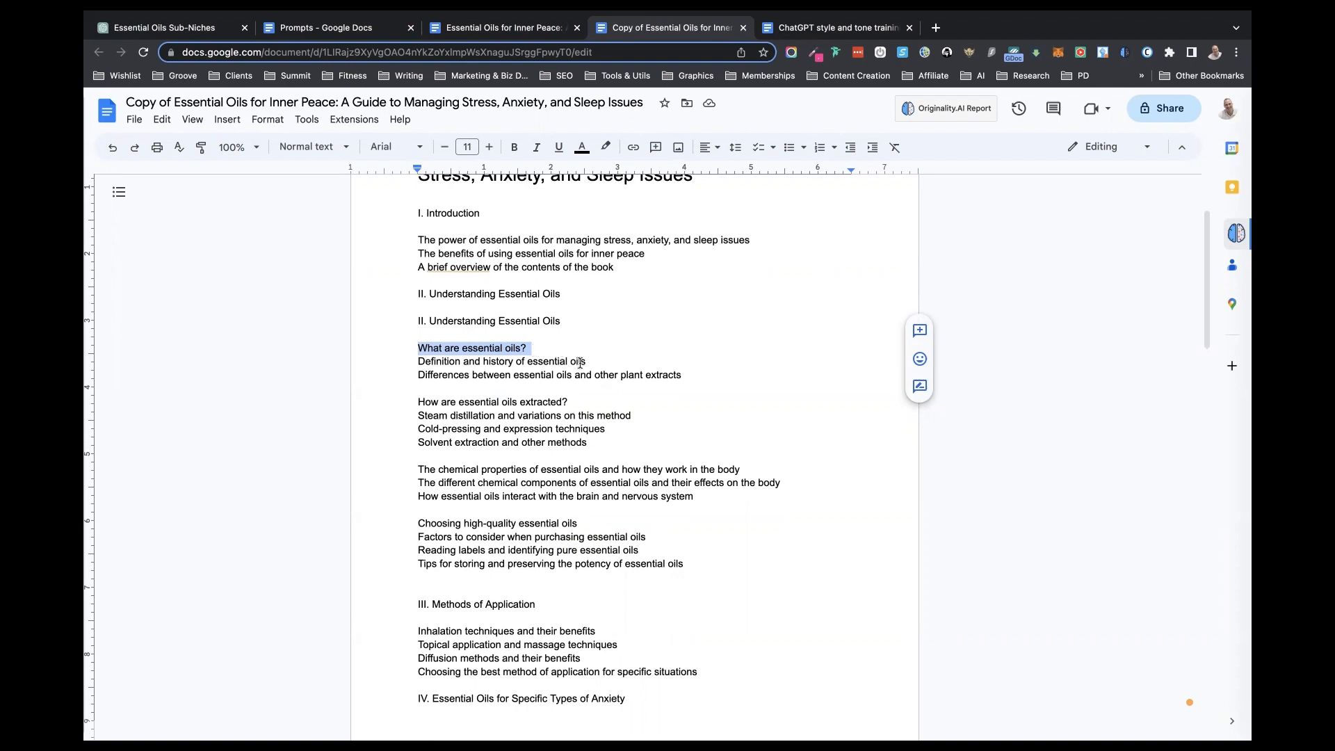
left_click_drag(638, 415, 413, 419)
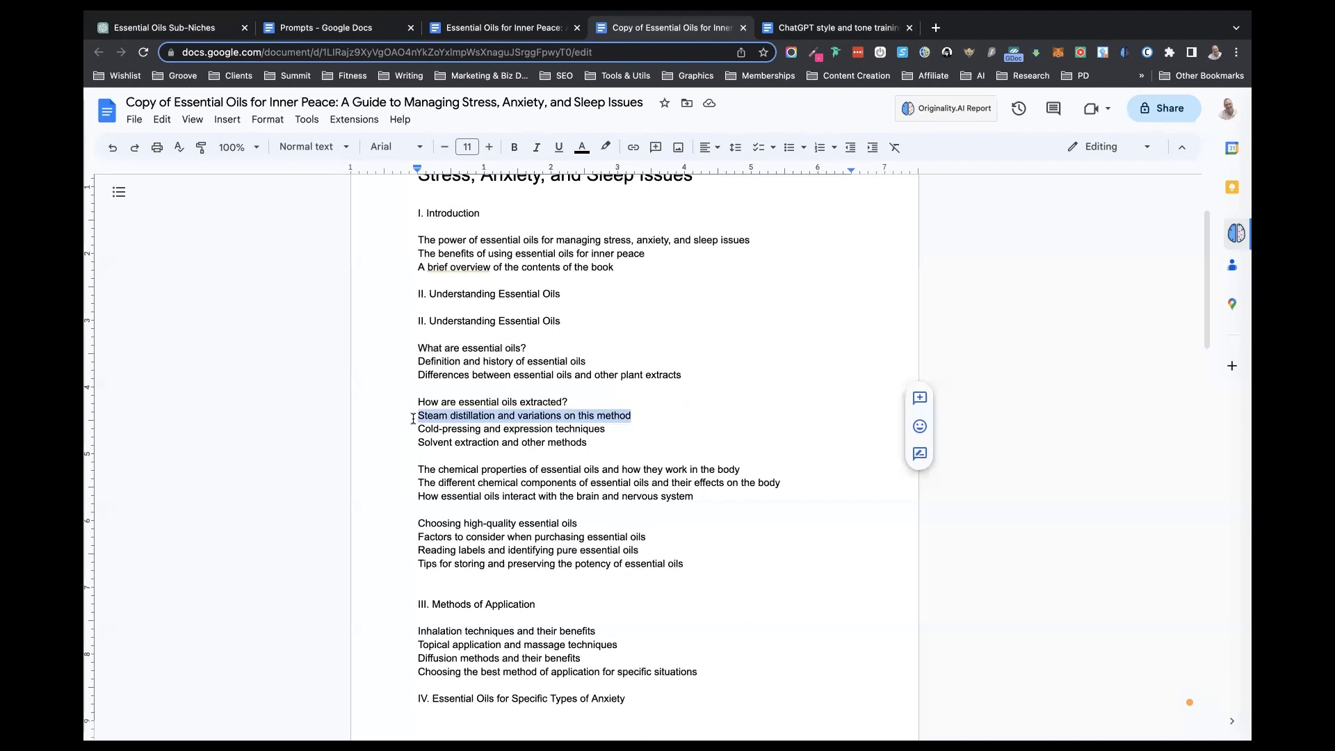
- Copy chapter "VIII. Precautions and Contraindications" and its three subtopics from the end of the outline copy
scroll(413, 418, "down", 7)
scroll(413, 418, "down", 5)
scroll(413, 417, "down", 7)
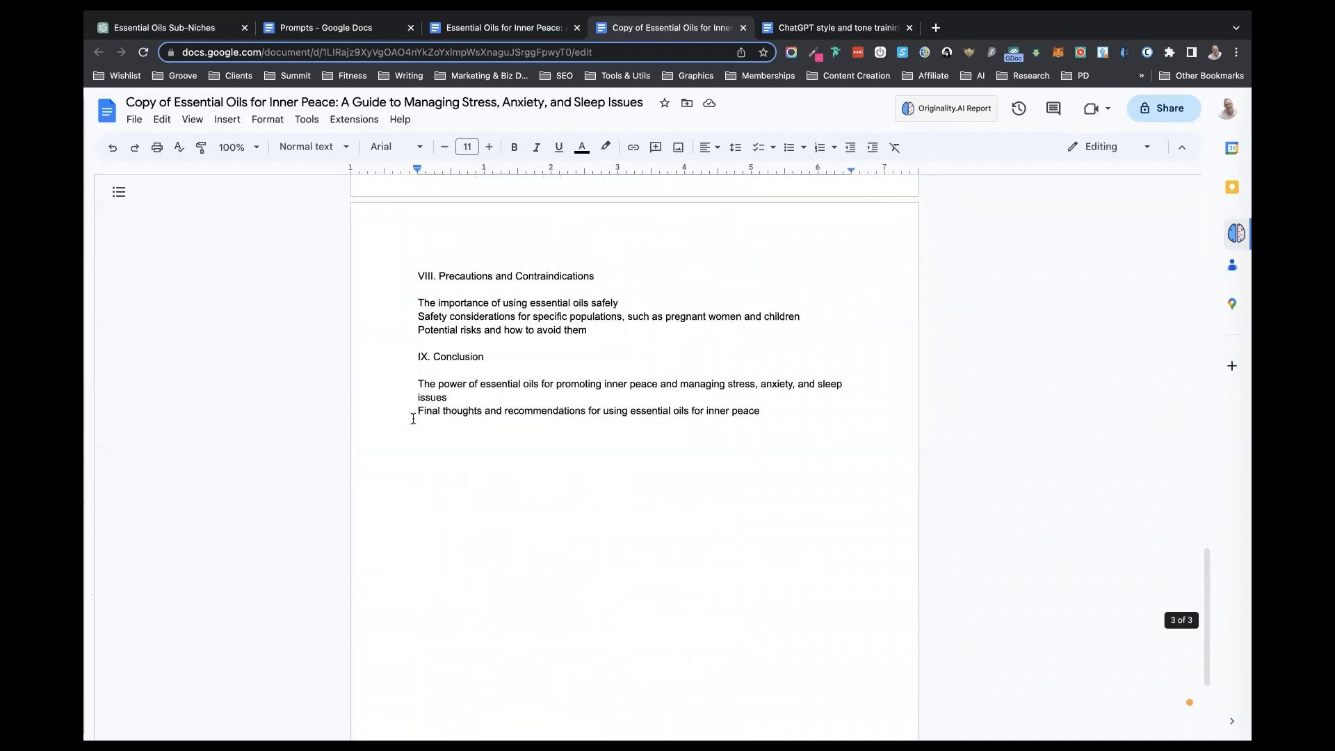
scroll(413, 418, "up", 2)
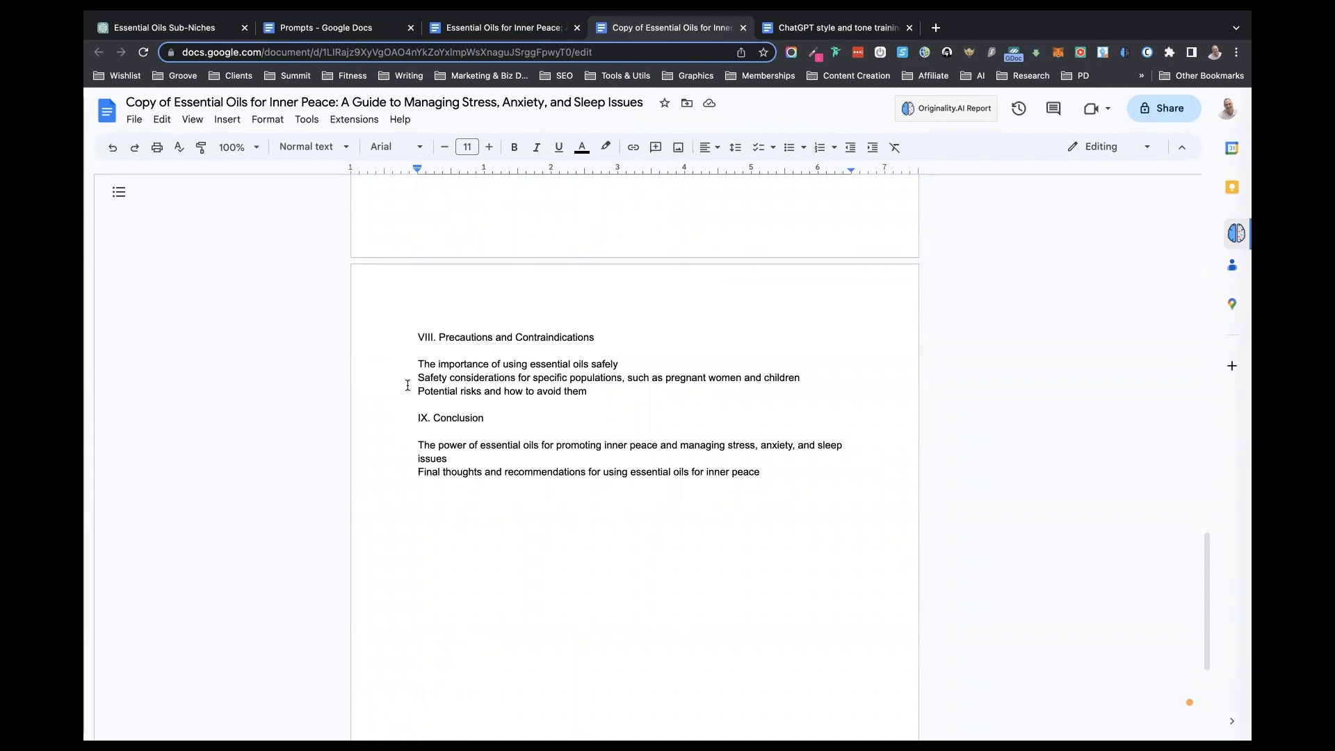
left_click_drag(415, 337, 595, 388)
key("super+c")
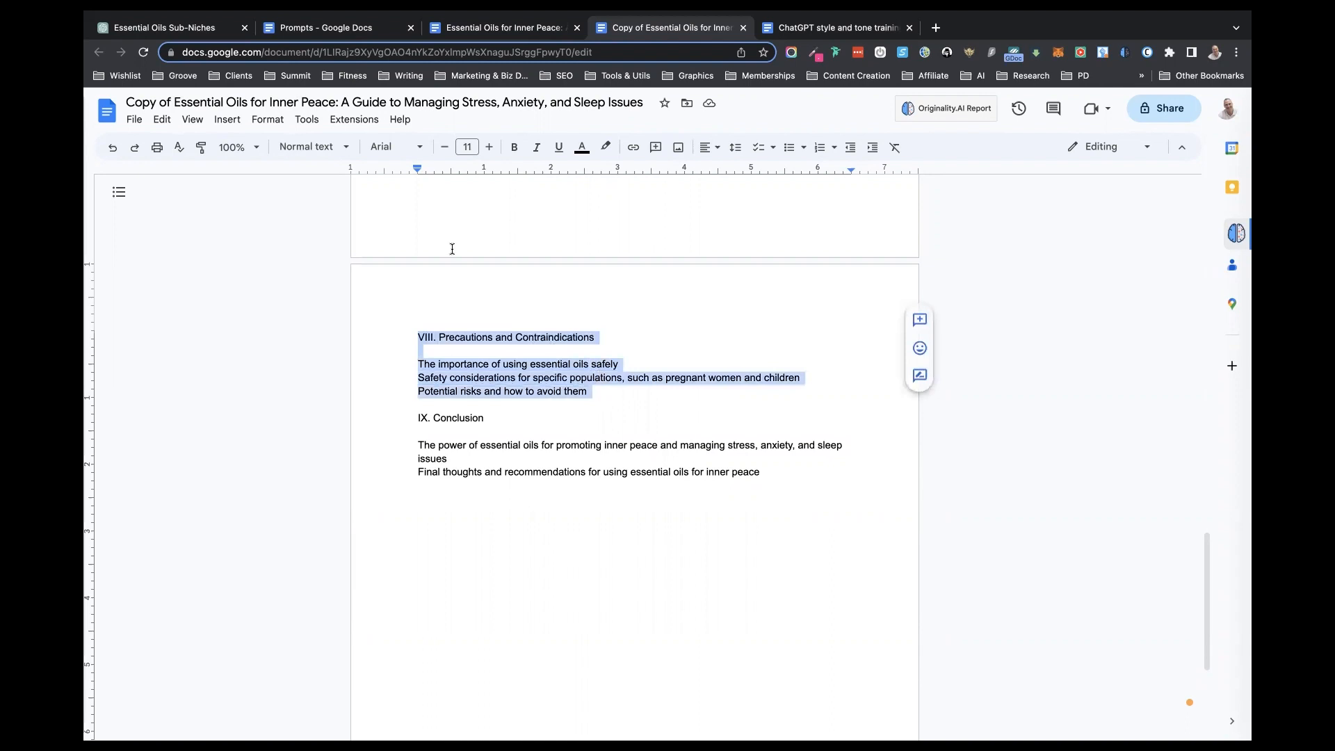
- In ChatGPT, begin a prompt reading "Here is the updated outline for the VIII. Precautions and Contraindications chapter", with the copied chapter outline pasted in
left_click(131, 29)
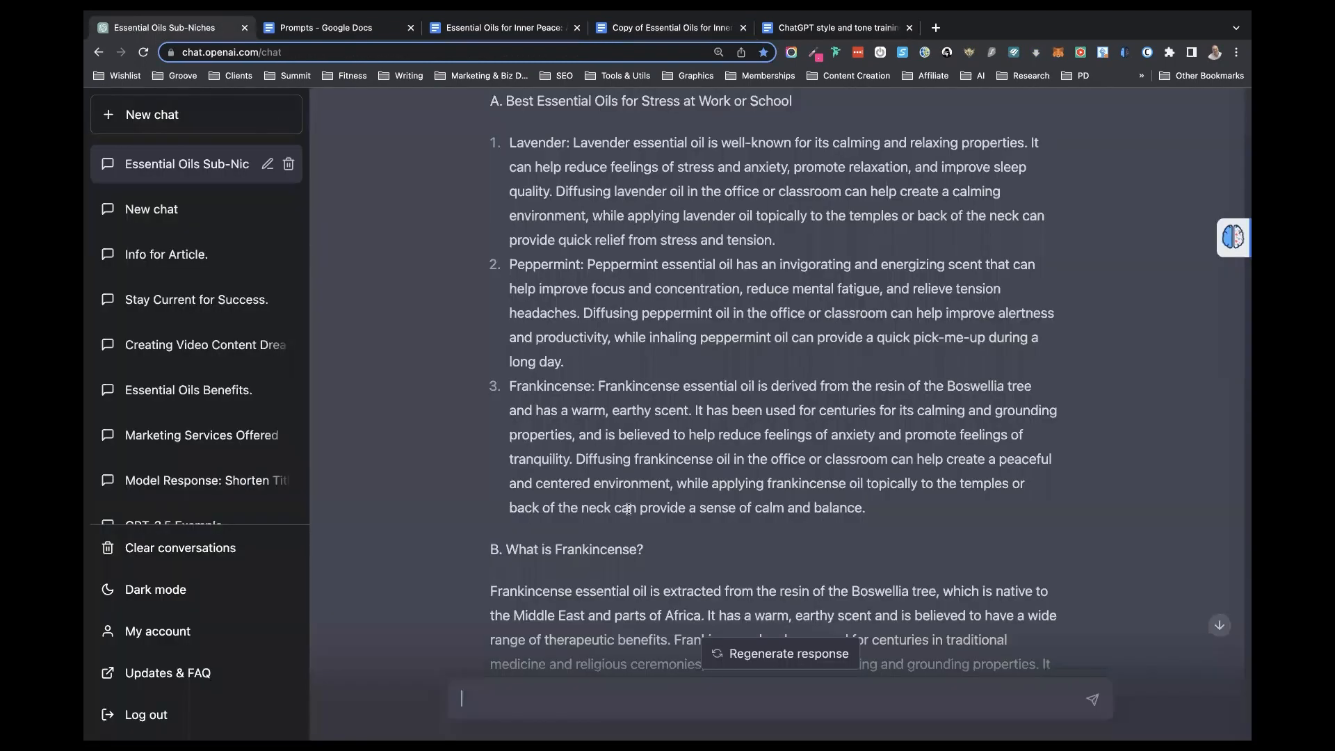
scroll(627, 509, "down", 5)
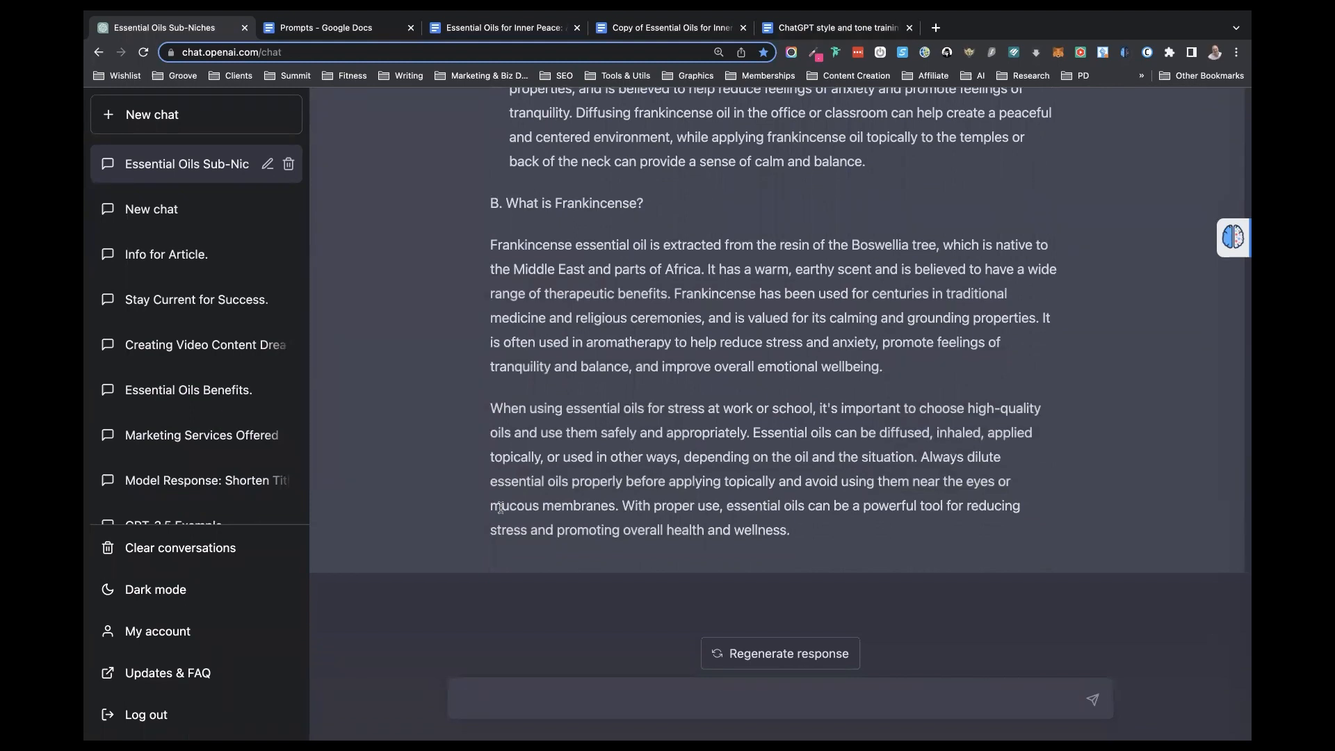
type("Here is the updated outline for the")
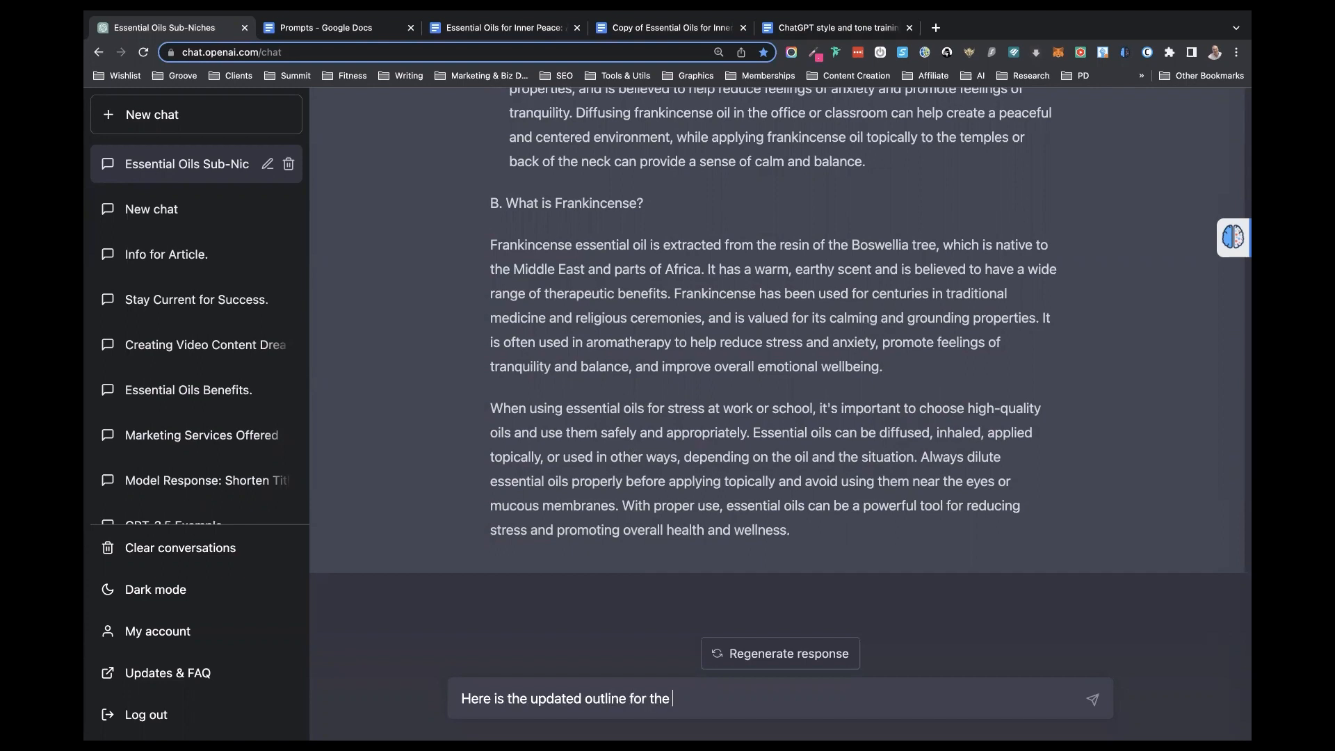
key("super+v")
type("chapter")
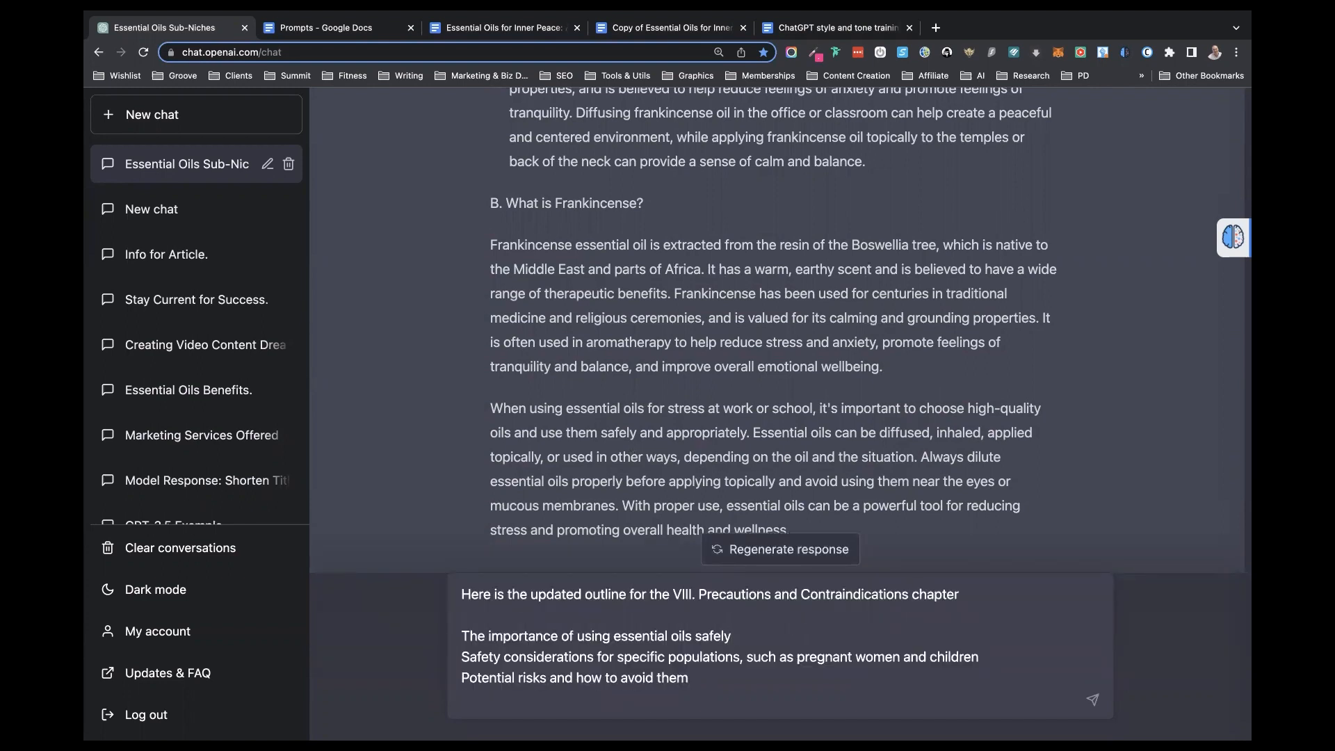
- Add the subtopic "When not to use essential oils" below "The importance of using essential oils safely" in the prompt
key("shift+Return")
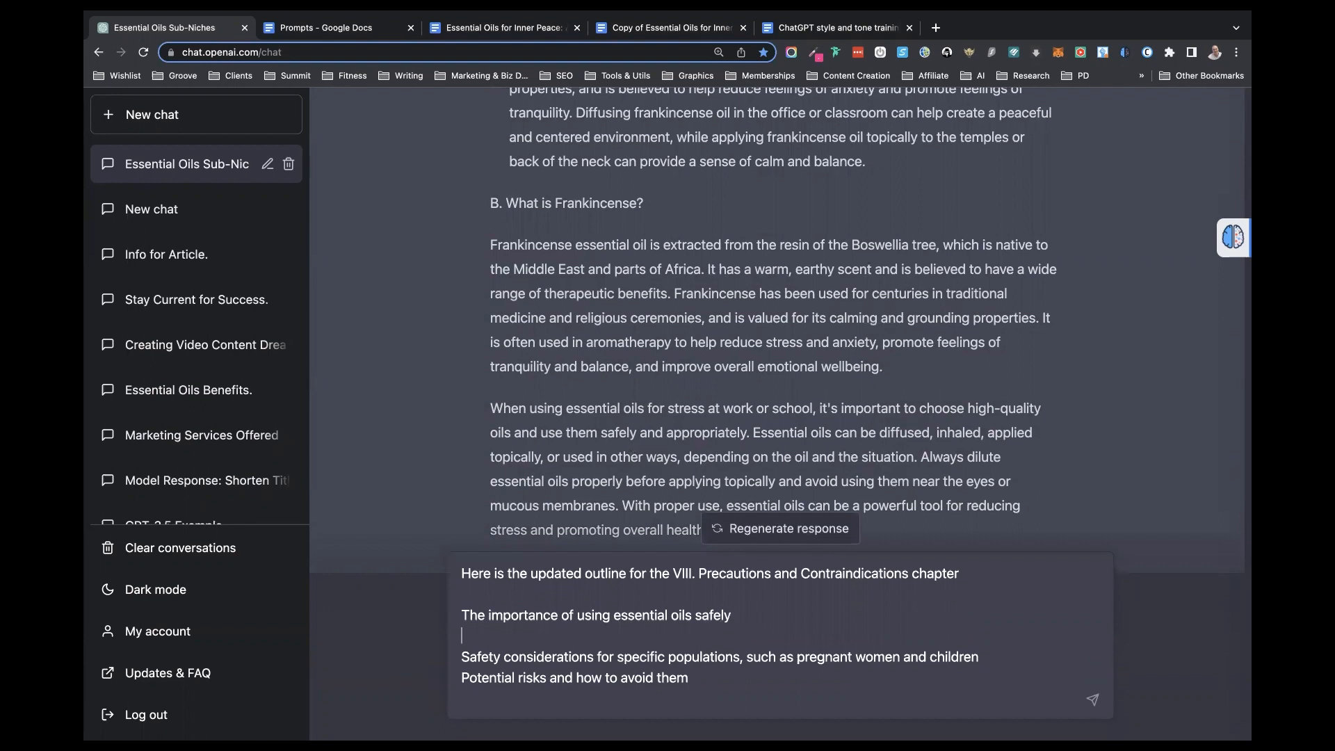
type("When not to use essential oils")
- Add "Considerations when taking essential oils internally" as the last subtopic of the prompt's outline
key("super+Down")
key("shift+Return")
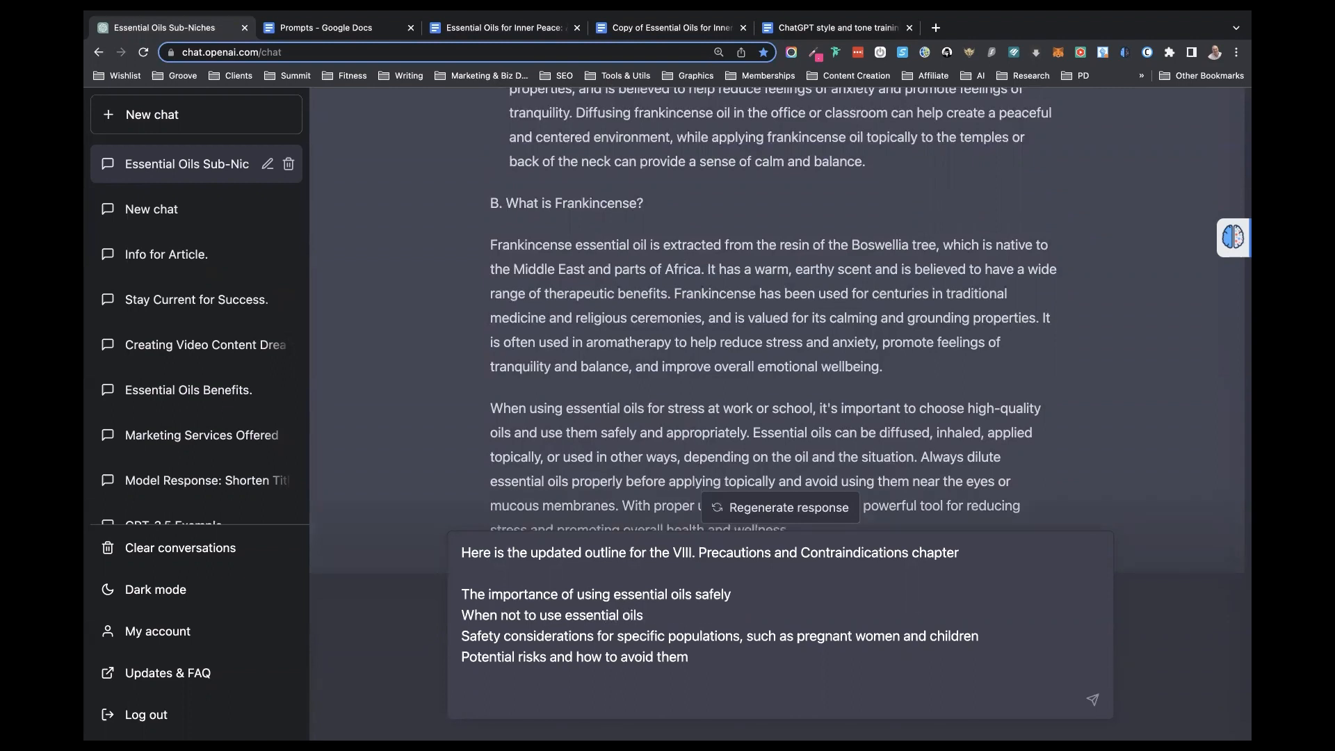
type("Considerations fo")
key("BackSpace")
key("BackSpace")
type("when tak")
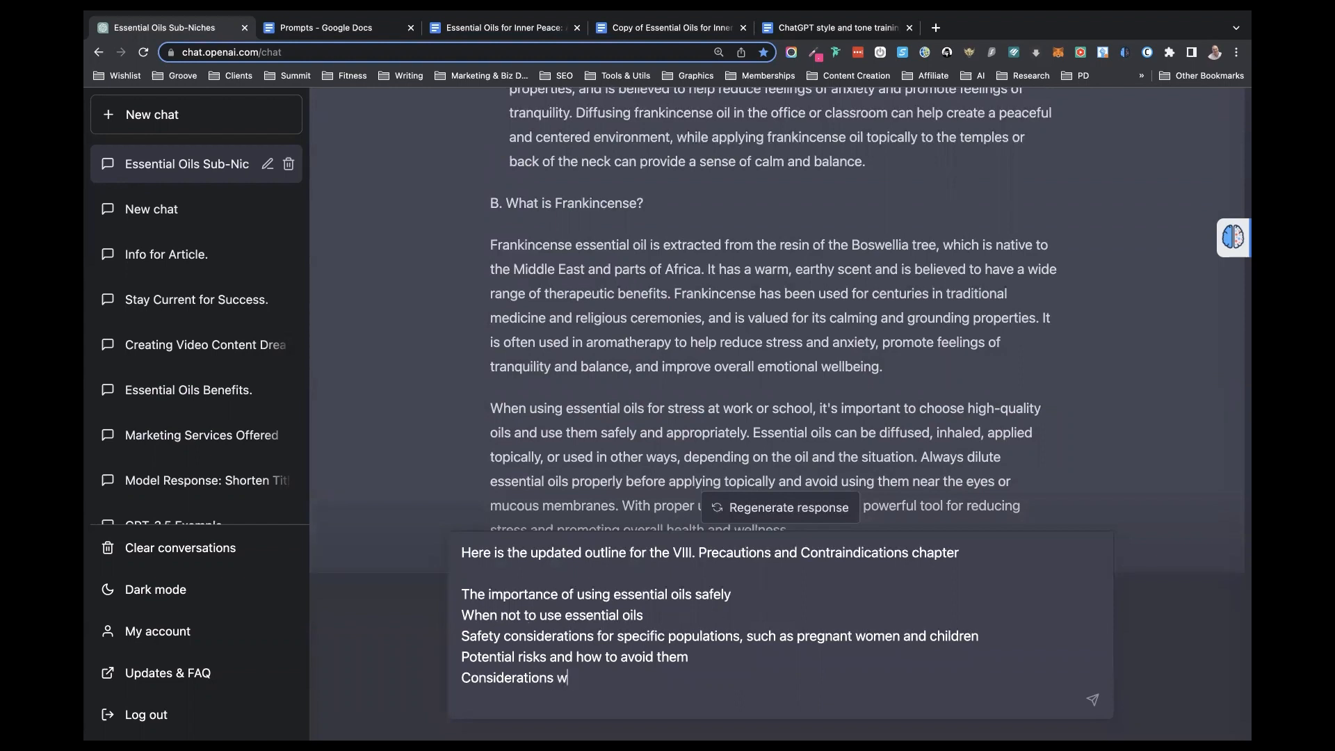
type("ing essential ")
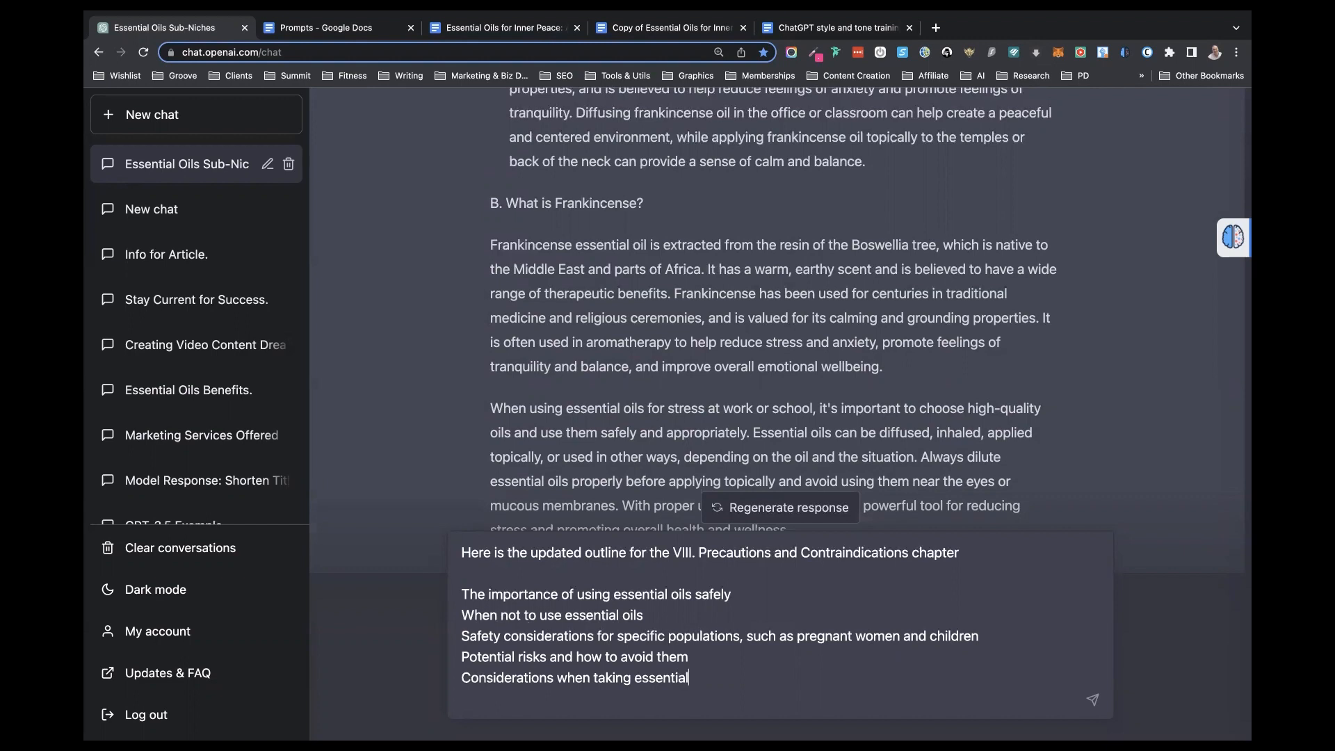
type("oils internally")
- Check the prompt's list of subtopics and send the updated chapter outline to ChatGPT
left_click_drag(779, 677, 461, 586)
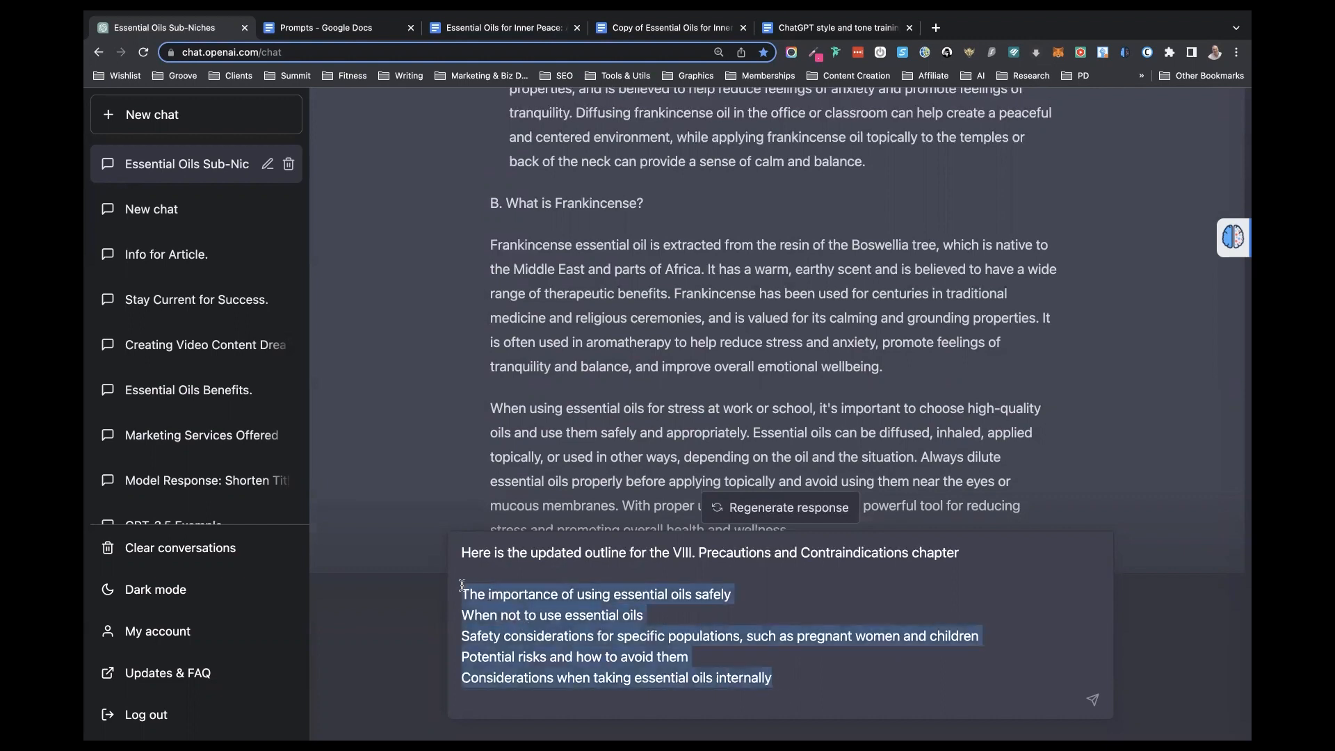
left_click(559, 595)
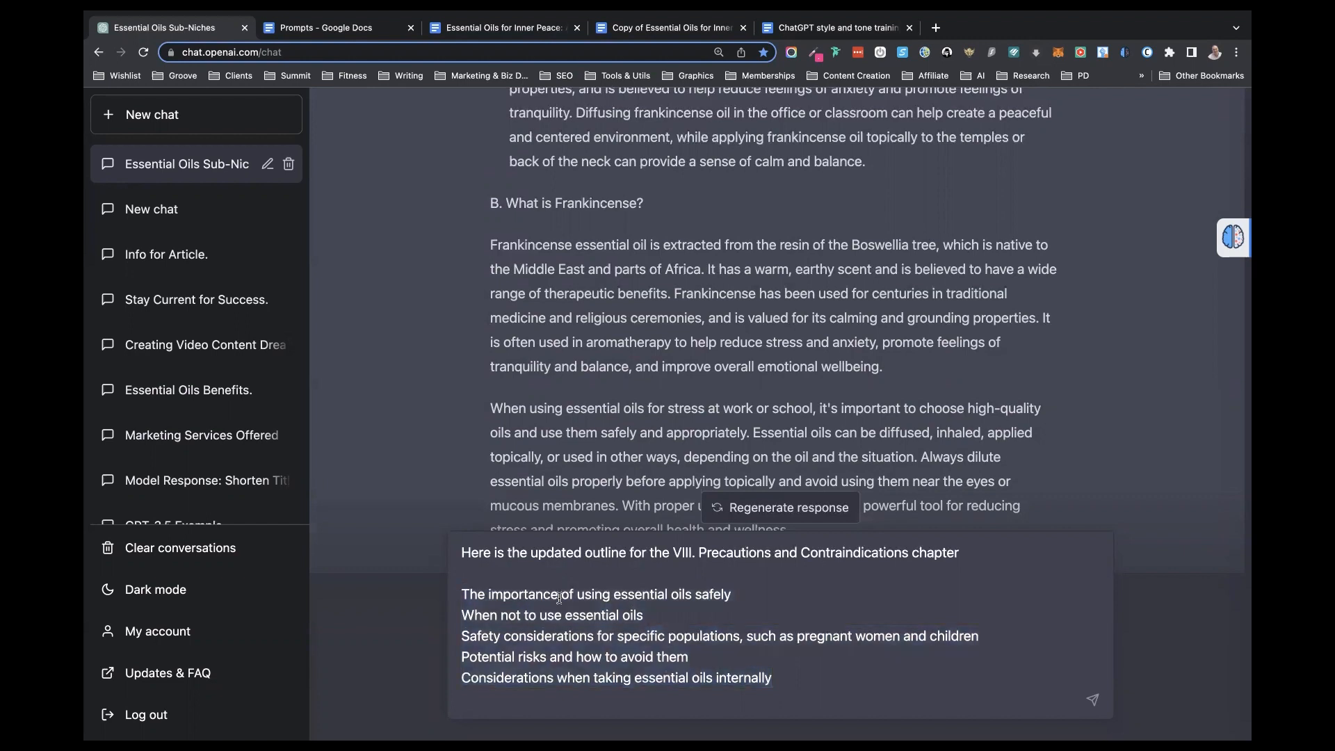
key("Return")
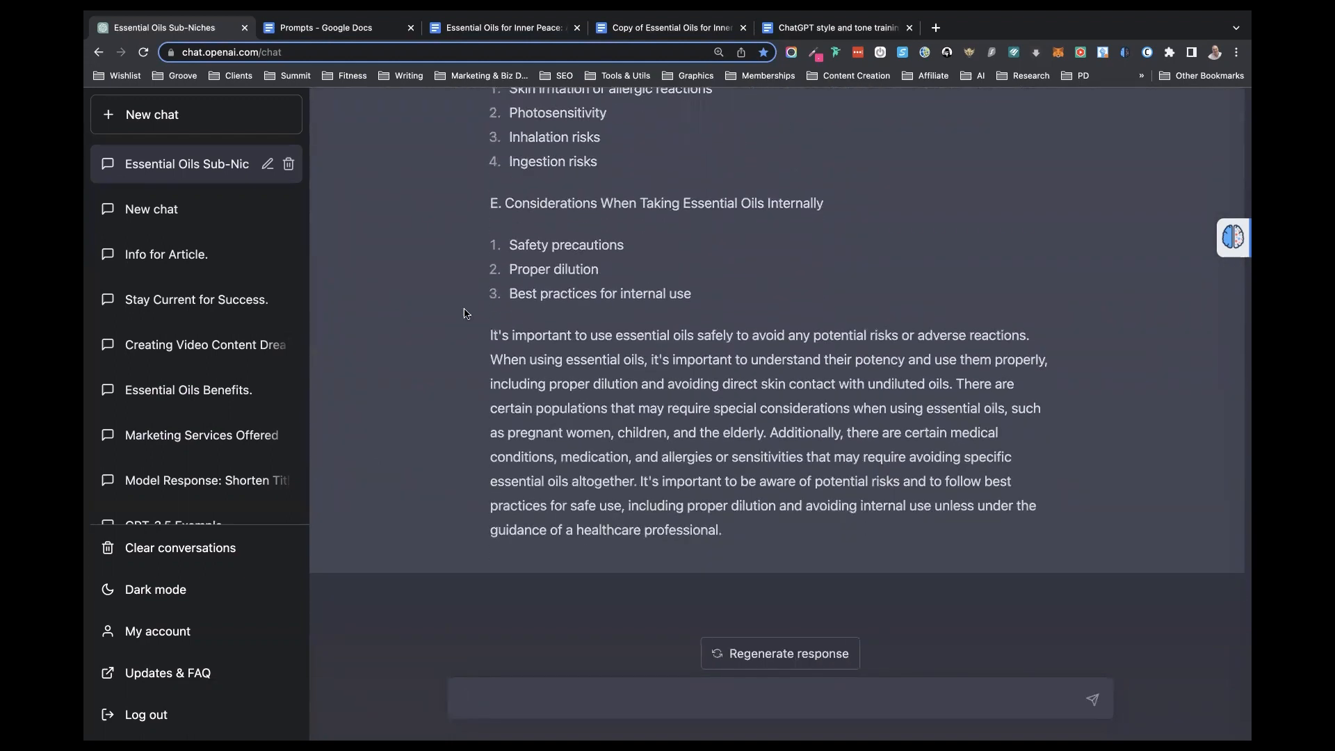
- Copy sections A to E of ChatGPT's updated Precautions and Contraindications outline, leaving out the chapter title
scroll(465, 316, "up", 7)
scroll(465, 314, "up", 3)
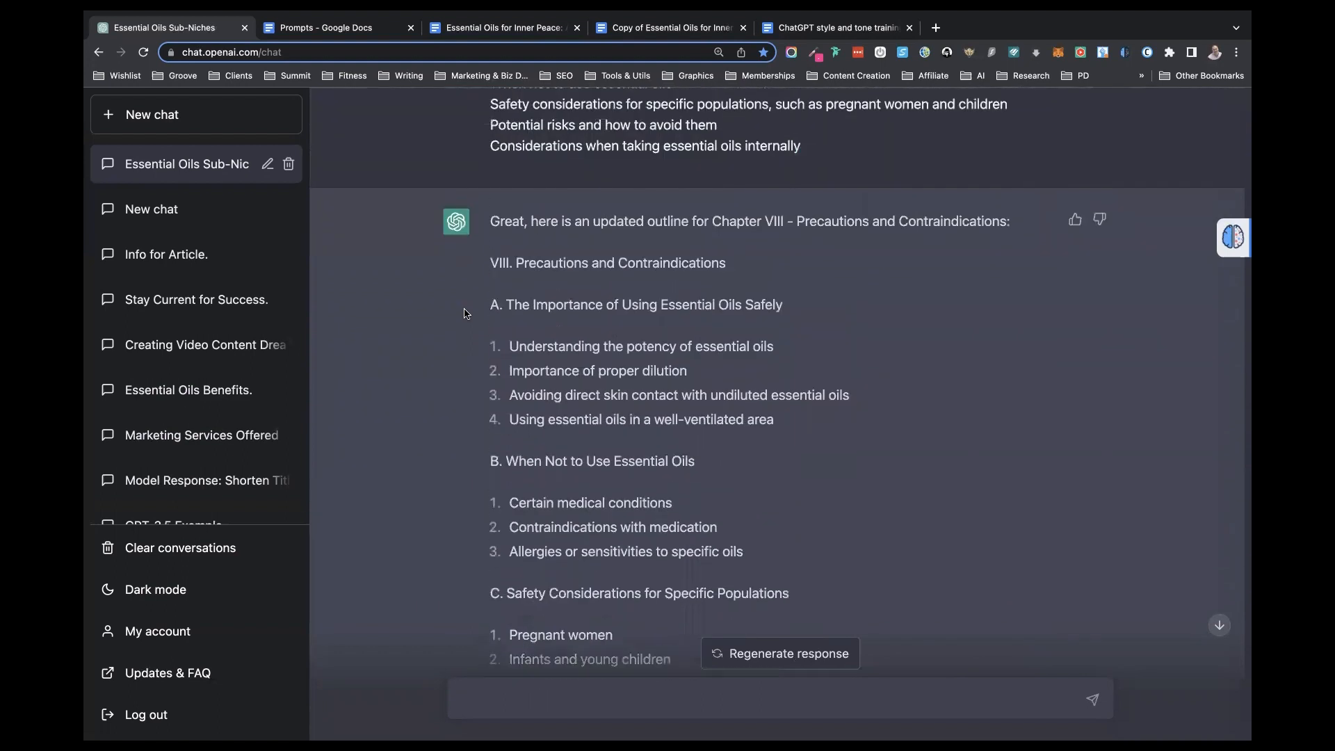
scroll(465, 313, "down", 1)
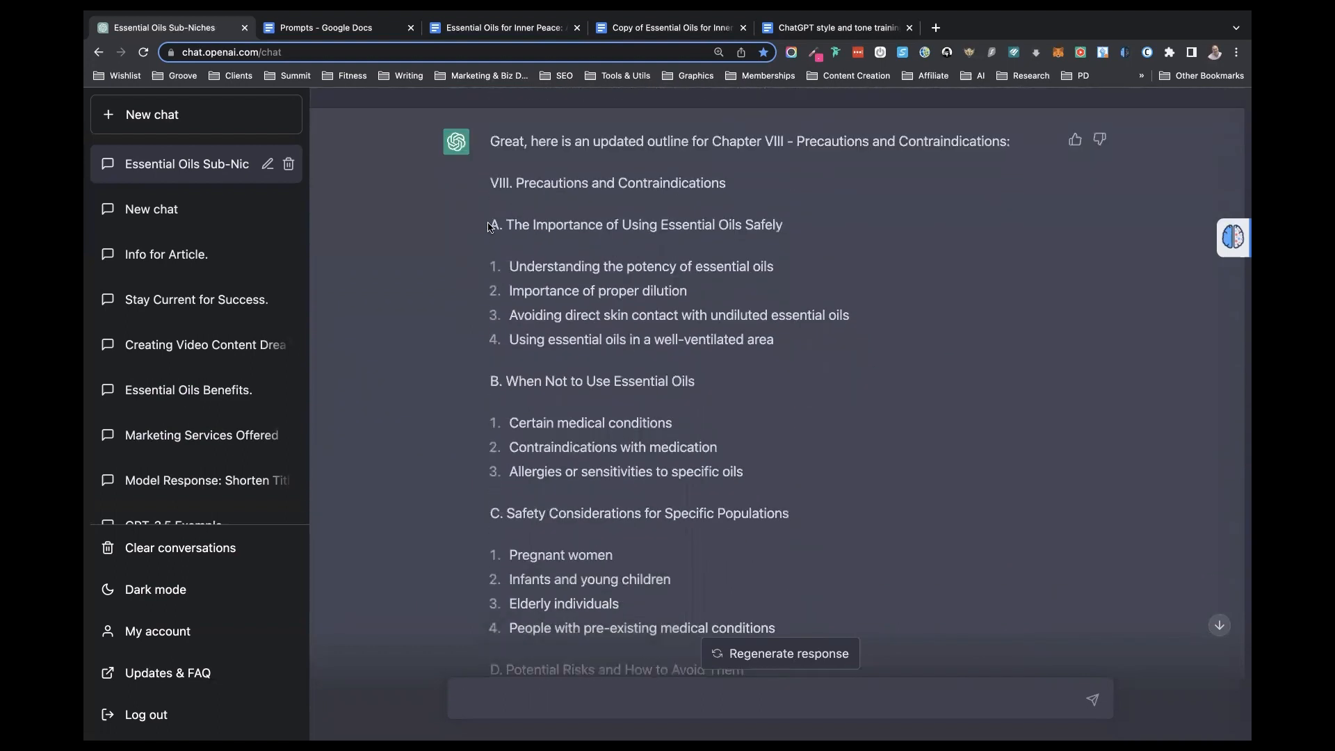
left_click_drag(490, 226, 973, 671)
- In the outline copy, replace the three chapter VIII subtopics with the copied sections, separating them from the chapter title with a blank line
left_click(650, 28)
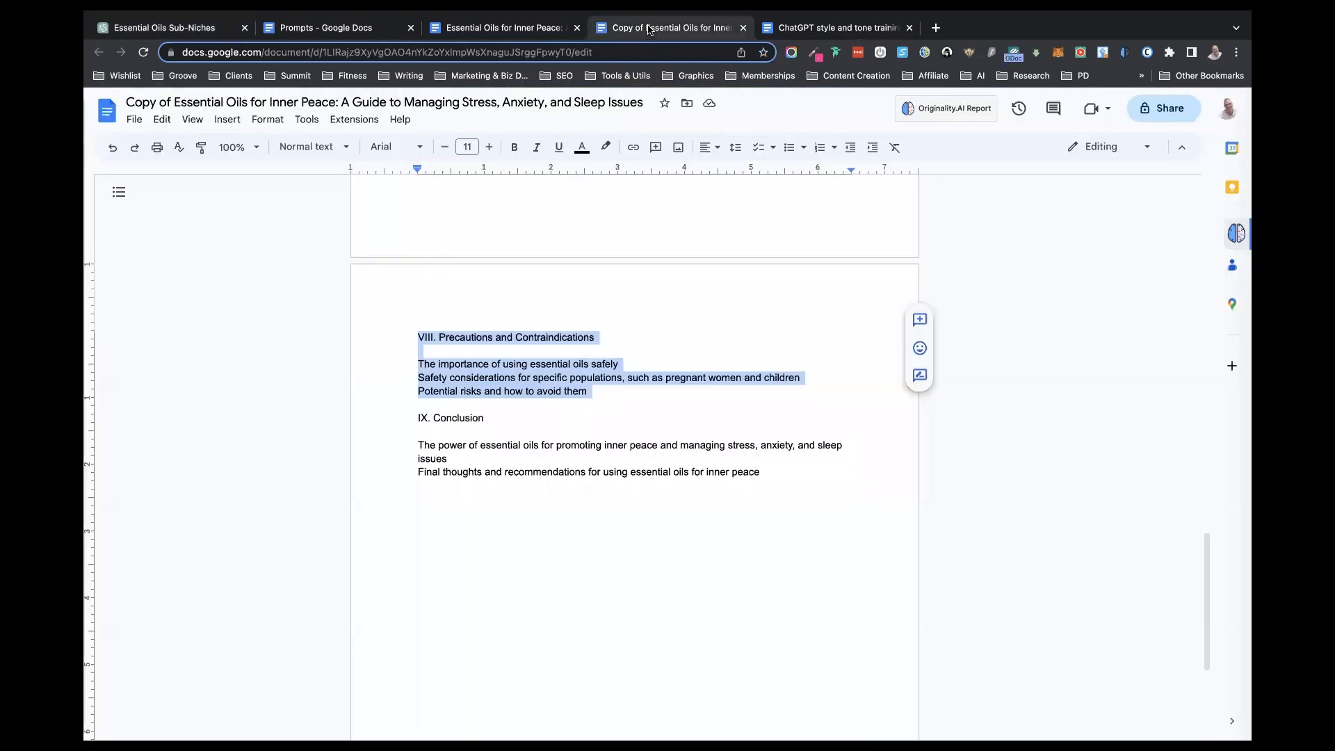
left_click(507, 394)
left_click_drag(588, 391, 393, 356)
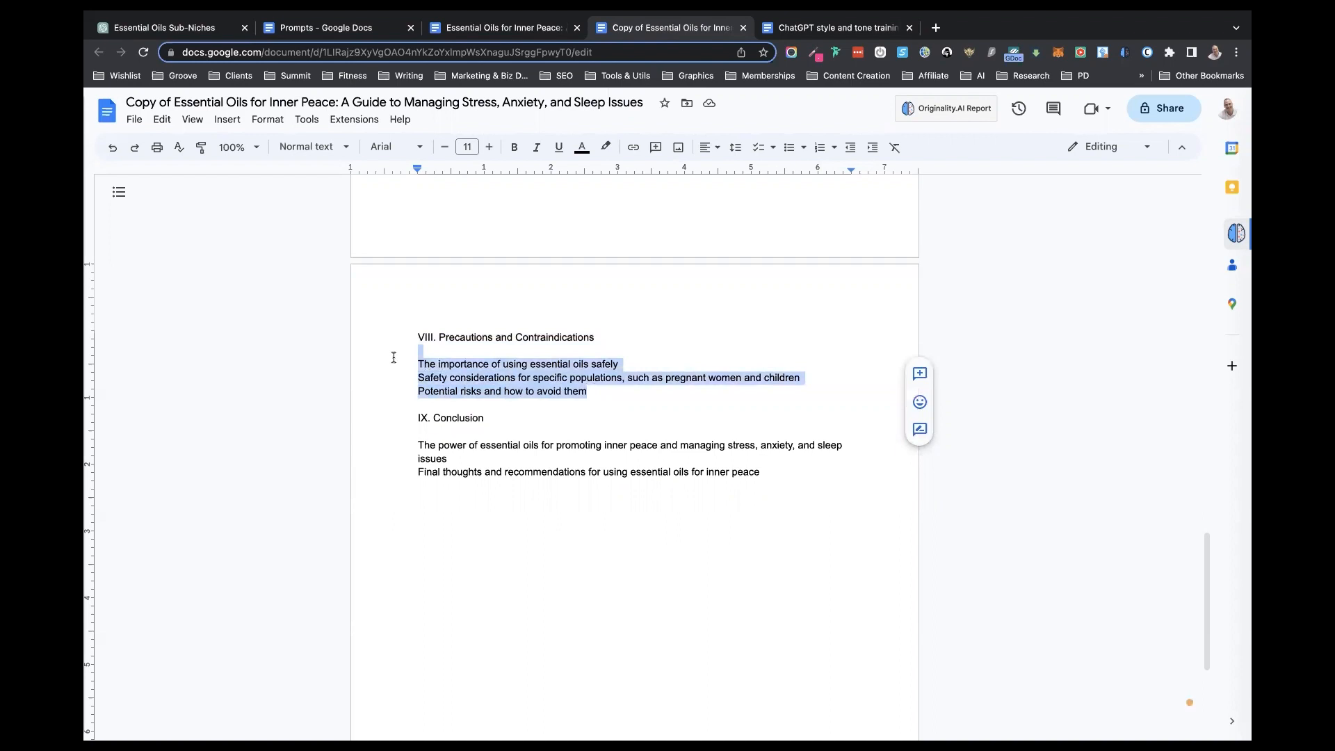
type("A. The Importance of Using Essential Oils Safely  Understanding the potency of essential oils Importance of proper dilution Avoiding direct skin contact with undiluted essential oils Using essential oils in a well-ventilated area B. When Not to Use Essential Oils  Certain medical conditions Contraindications with medication Allergies or sensitivities to specific oils C. Safety Considerations for Specific Populations  Pregnant women Infants and young children Elderly individuals People with pre-existing medical conditions D. Potential Risks and How to Avoid Them  Skin irritation or allergic reactions Photosensitivity Inhalation risks Ingestion risks E. Considerations When Taking Essential Oils Internally  Safety precautions Proper dilution Best practices for internal use")
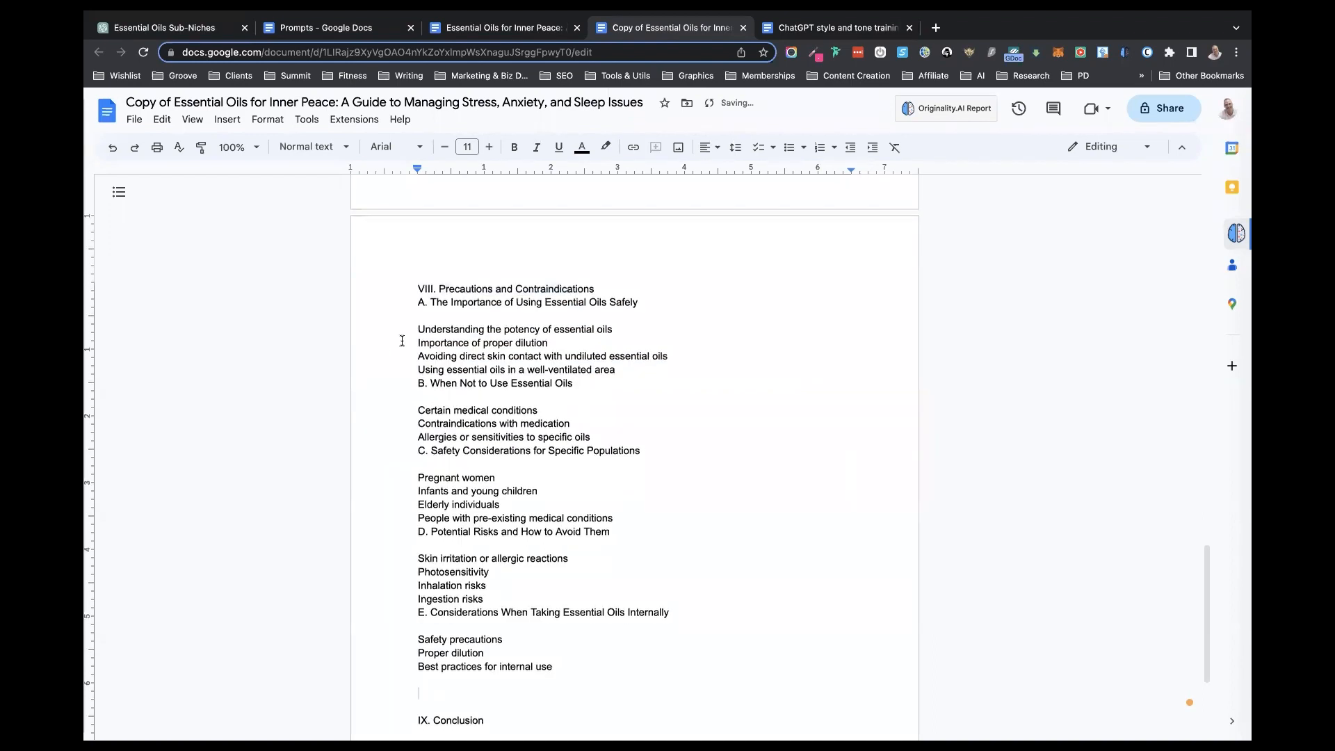
left_click(417, 302)
key("Return")
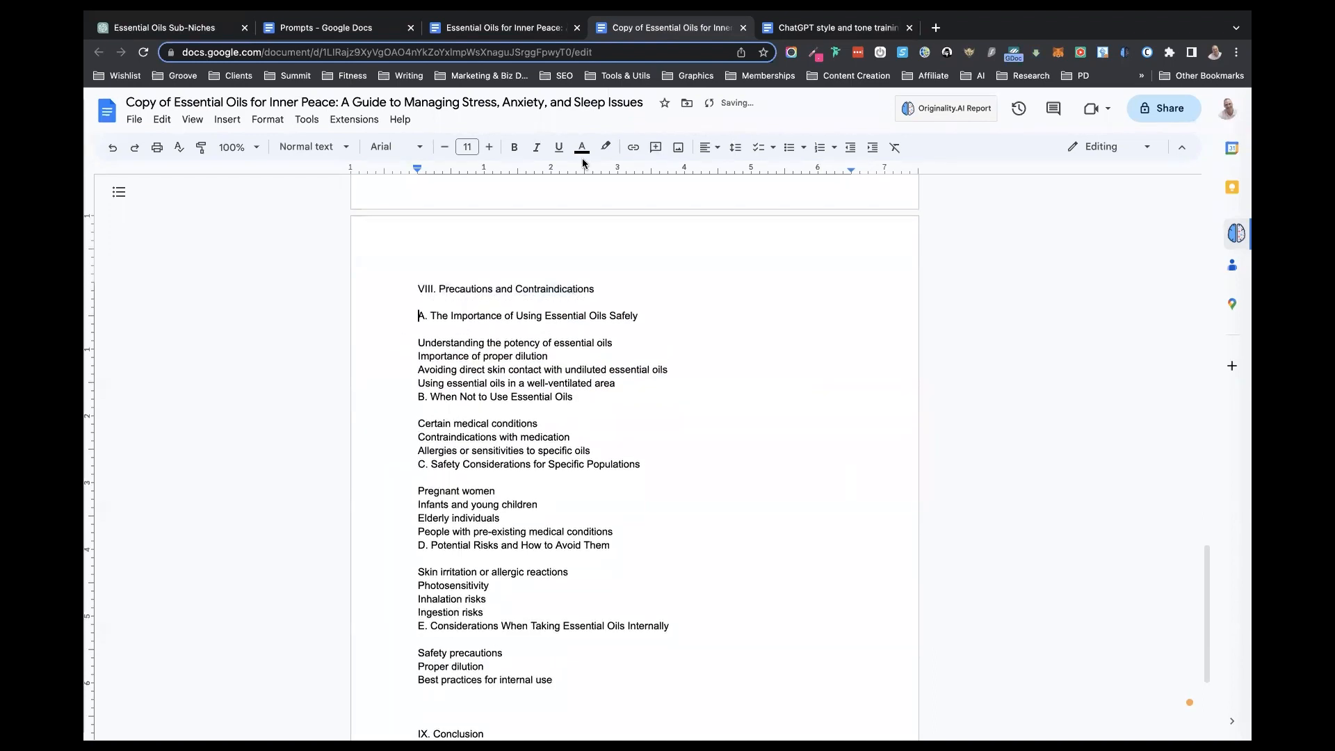
- In the main book document, replace the three chapter VIII subtopics with the copied sections and remove the extra blank line before the Conclusion
left_click(453, 29)
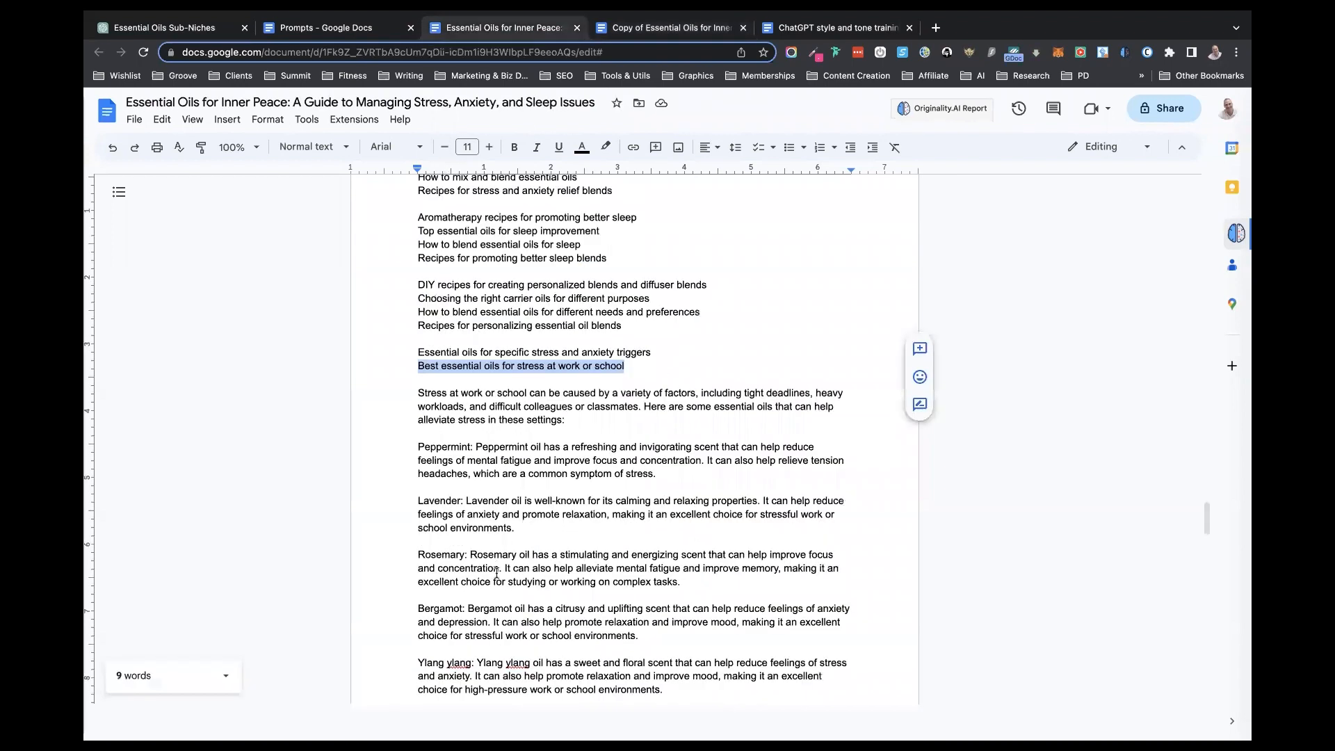
scroll(496, 571, "down", 20)
scroll(497, 572, "down", 10)
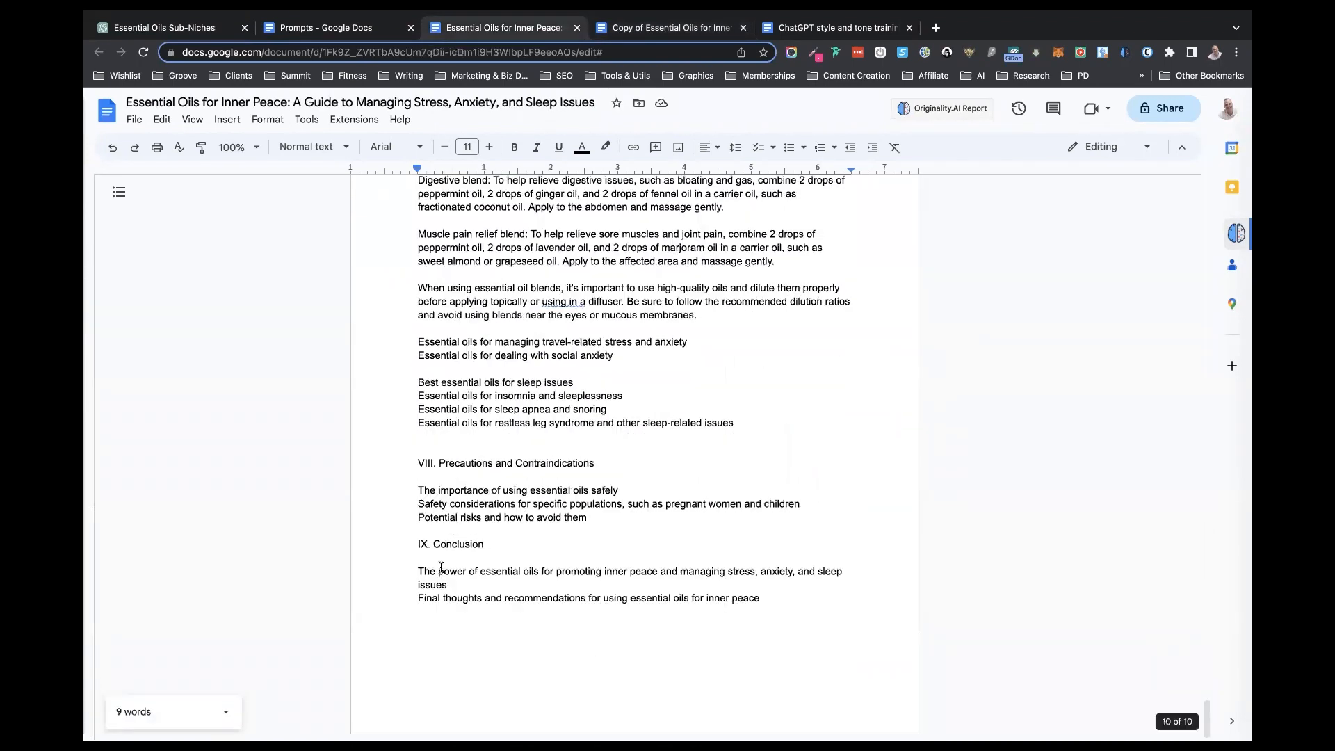
left_click_drag(420, 491, 637, 518)
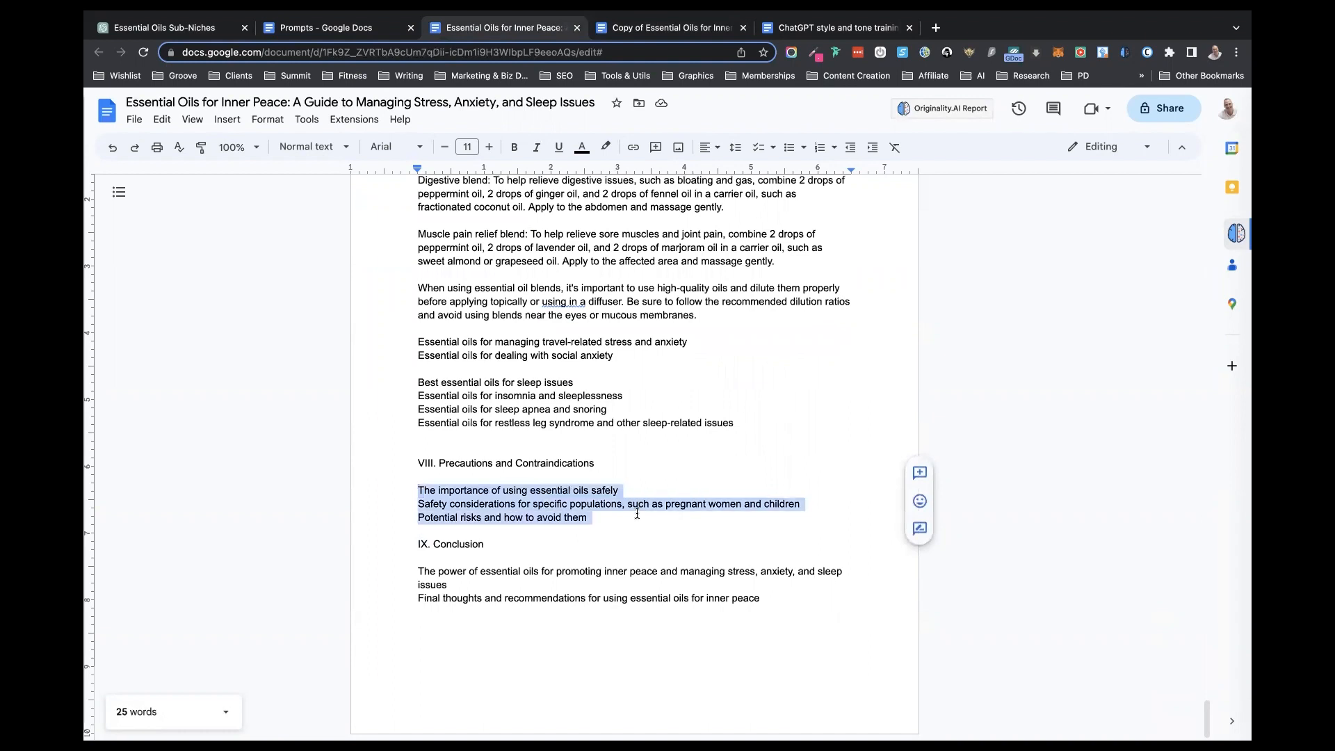
key("ctrl+v")
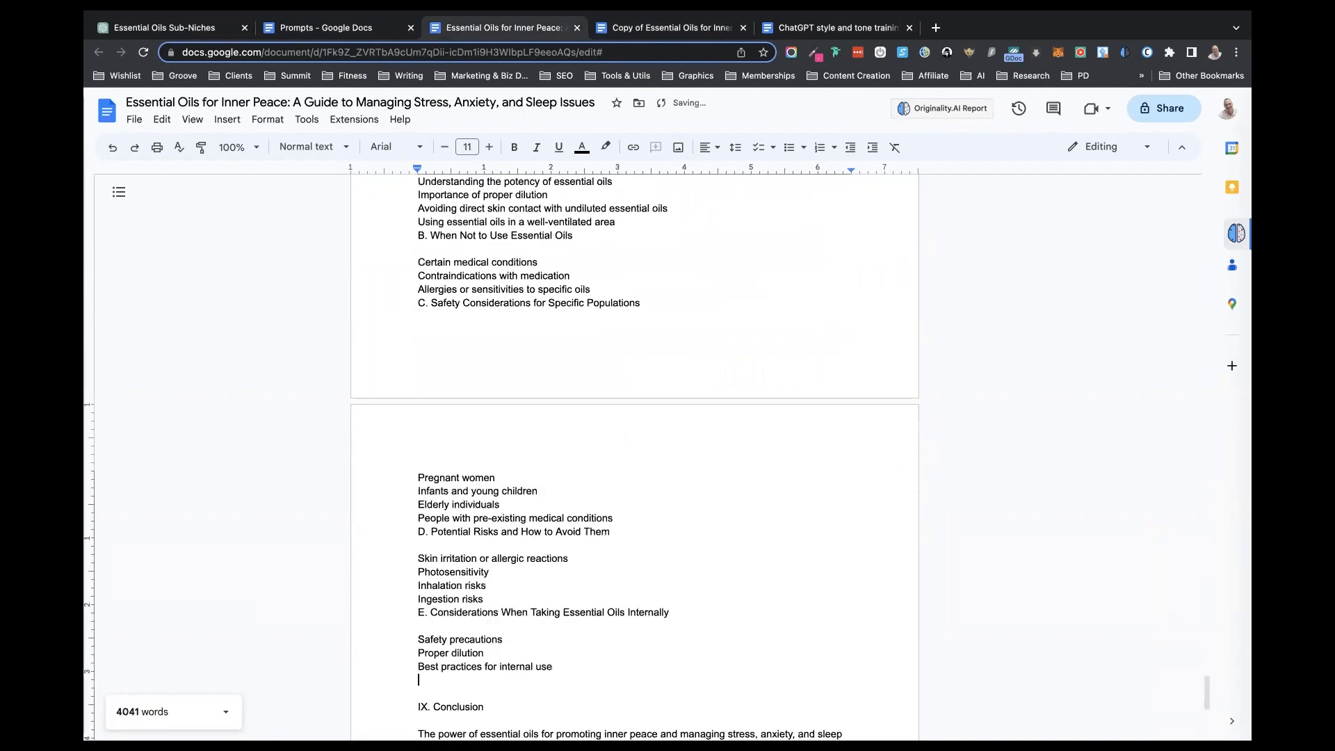
key("Delete")
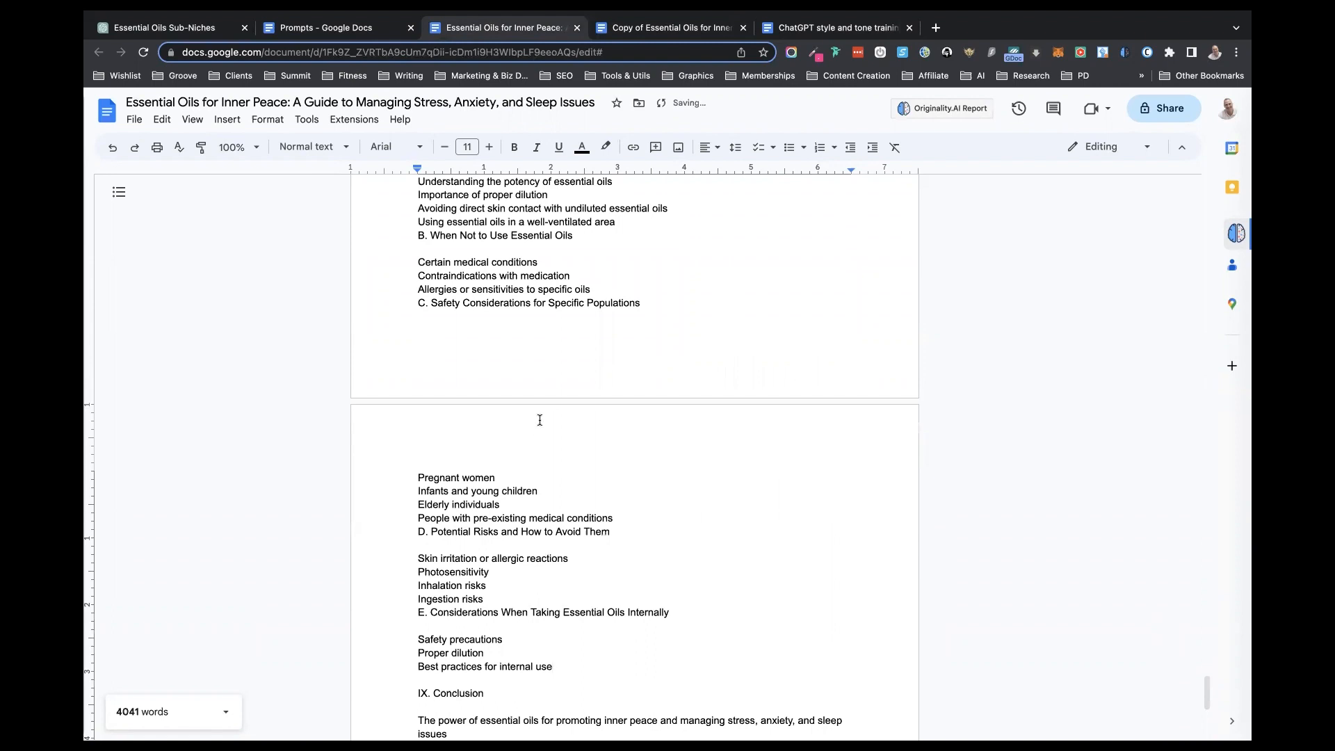
- Review the book document backwards from chapter VIII through the oil blends and stress sections to the title page
scroll(539, 419, "up", 8)
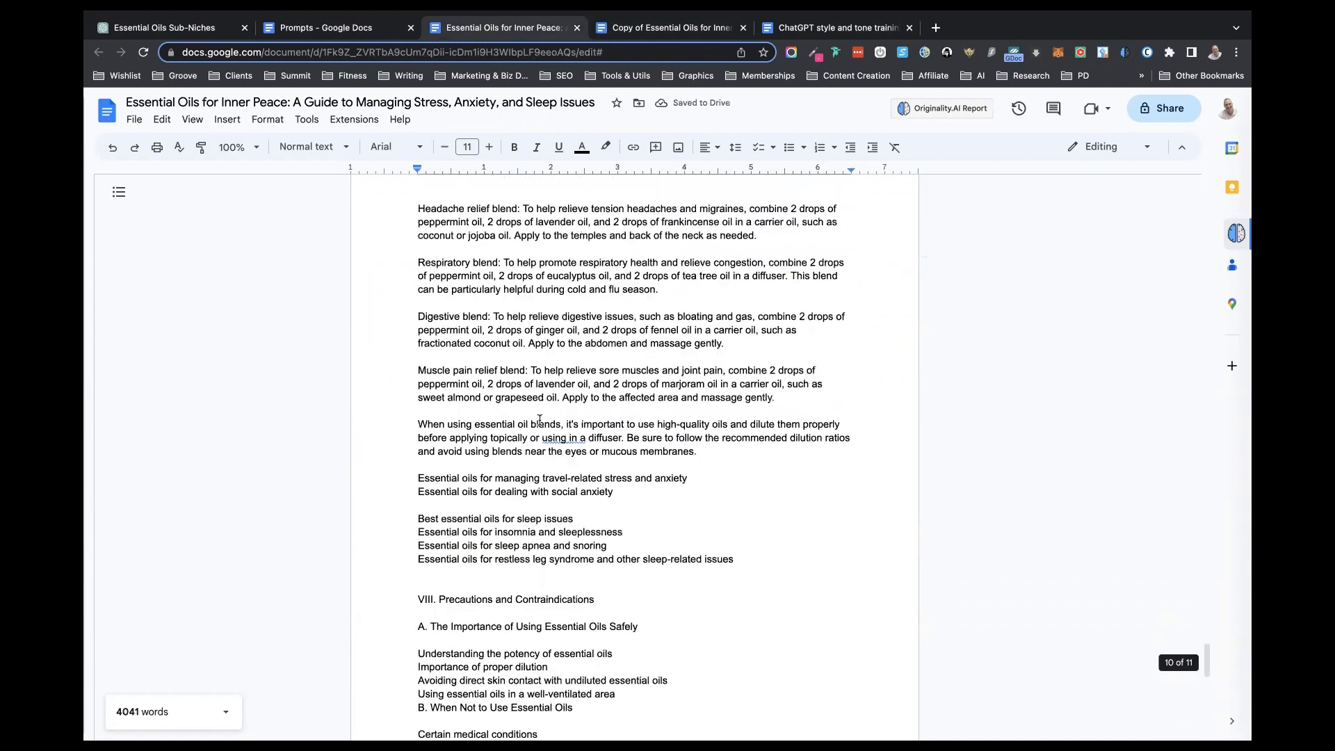
scroll(539, 420, "up", 1)
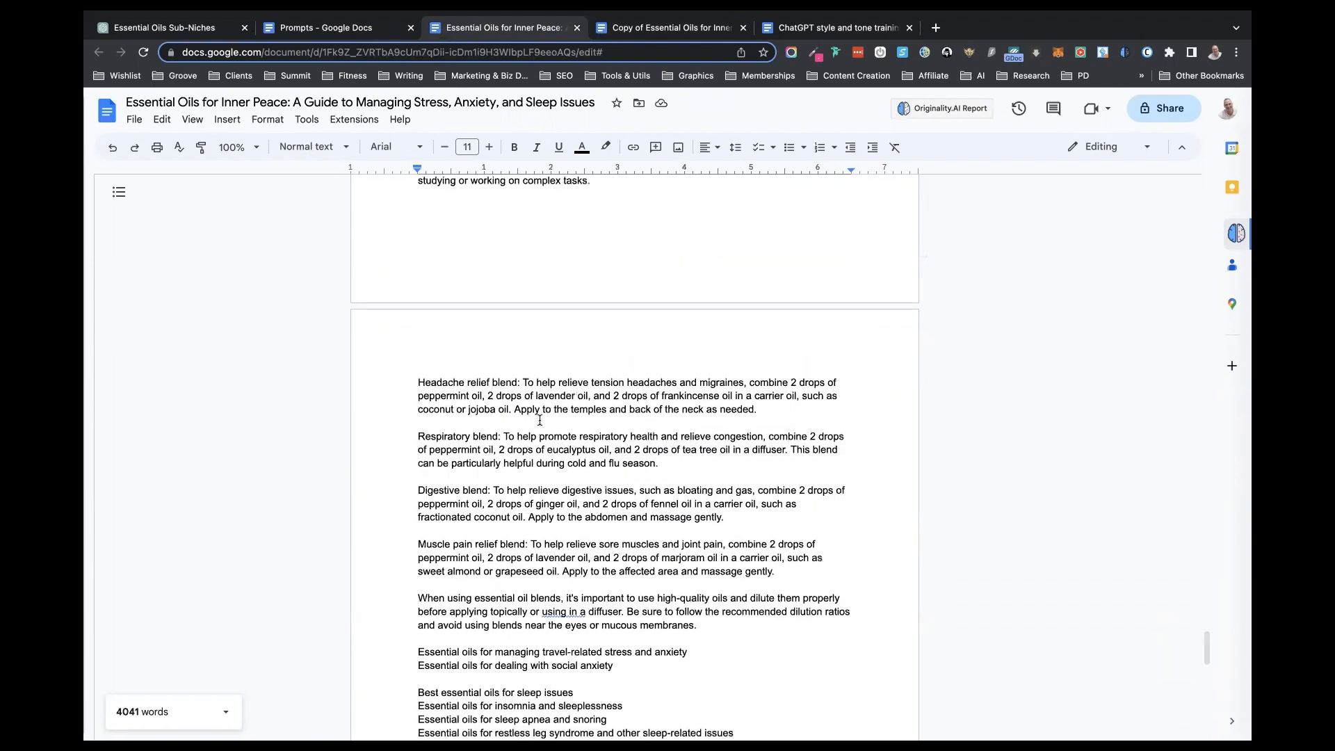
scroll(539, 420, "up", 8)
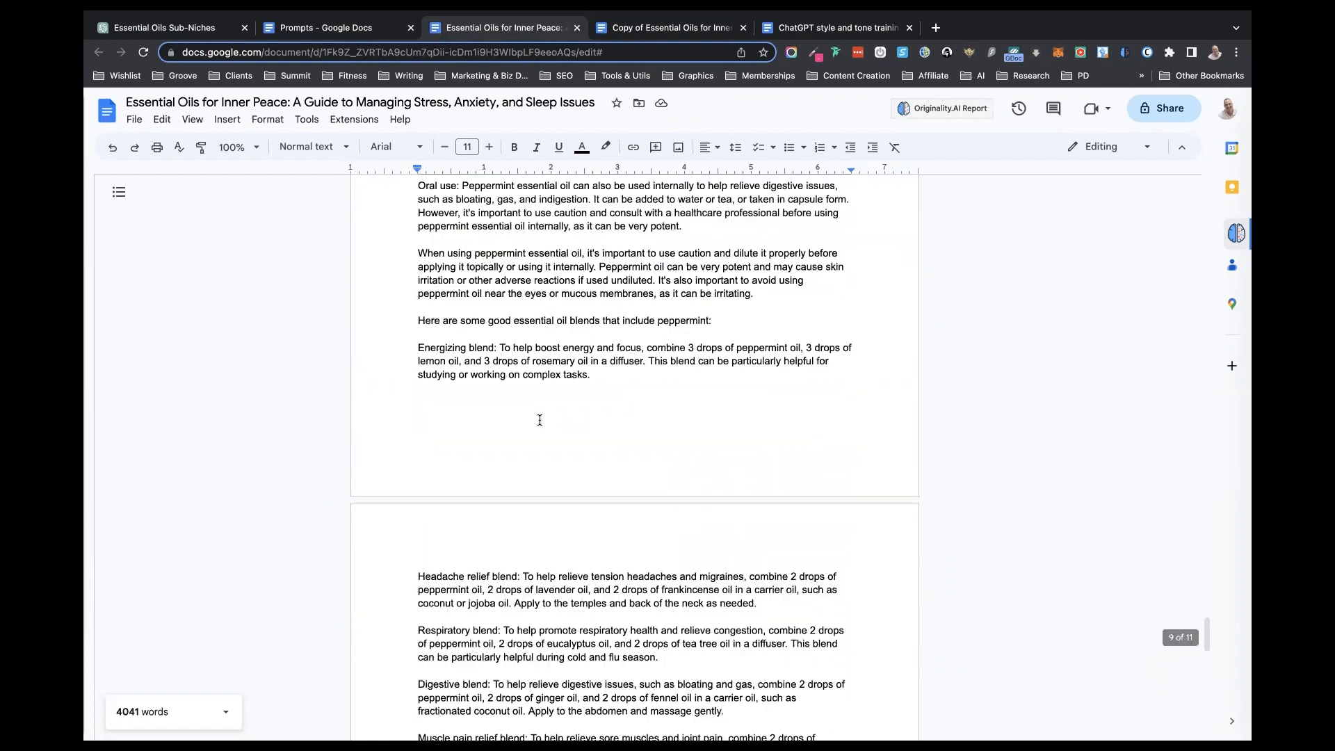
scroll(540, 420, "up", 9)
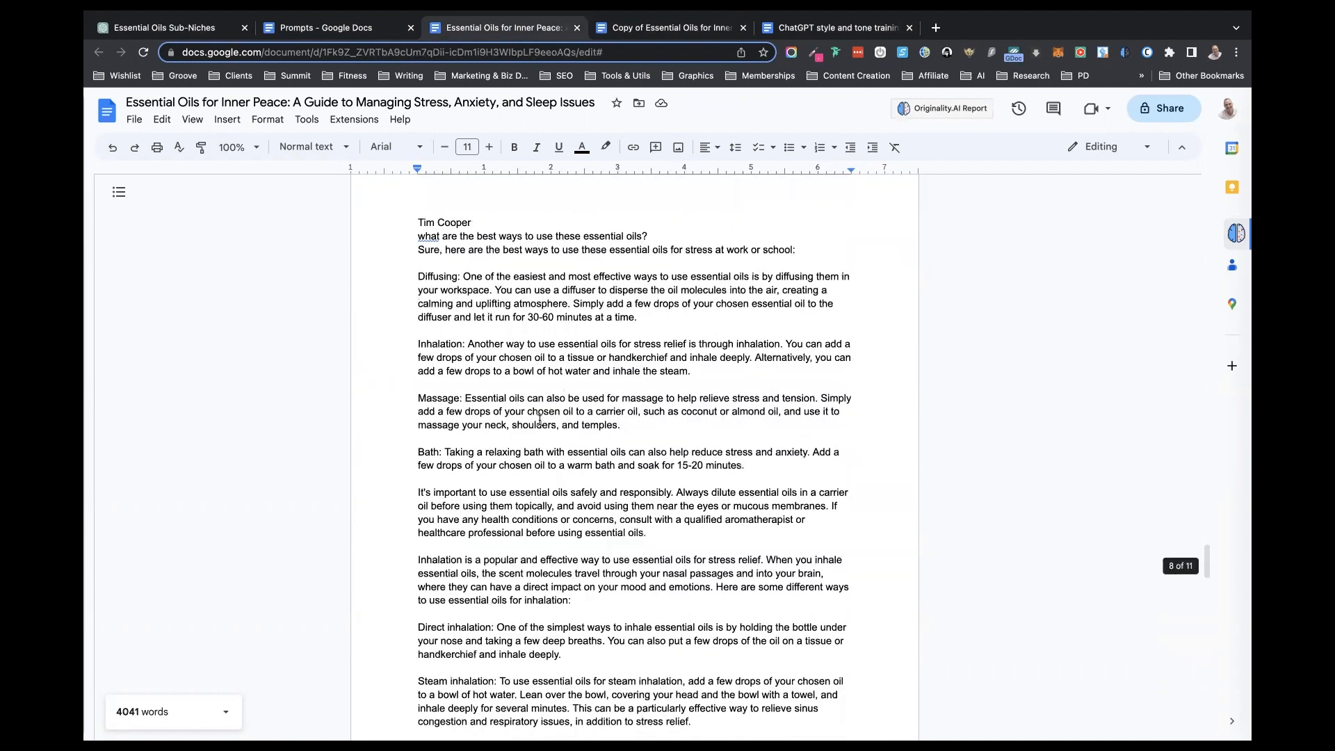
scroll(539, 420, "up", 2)
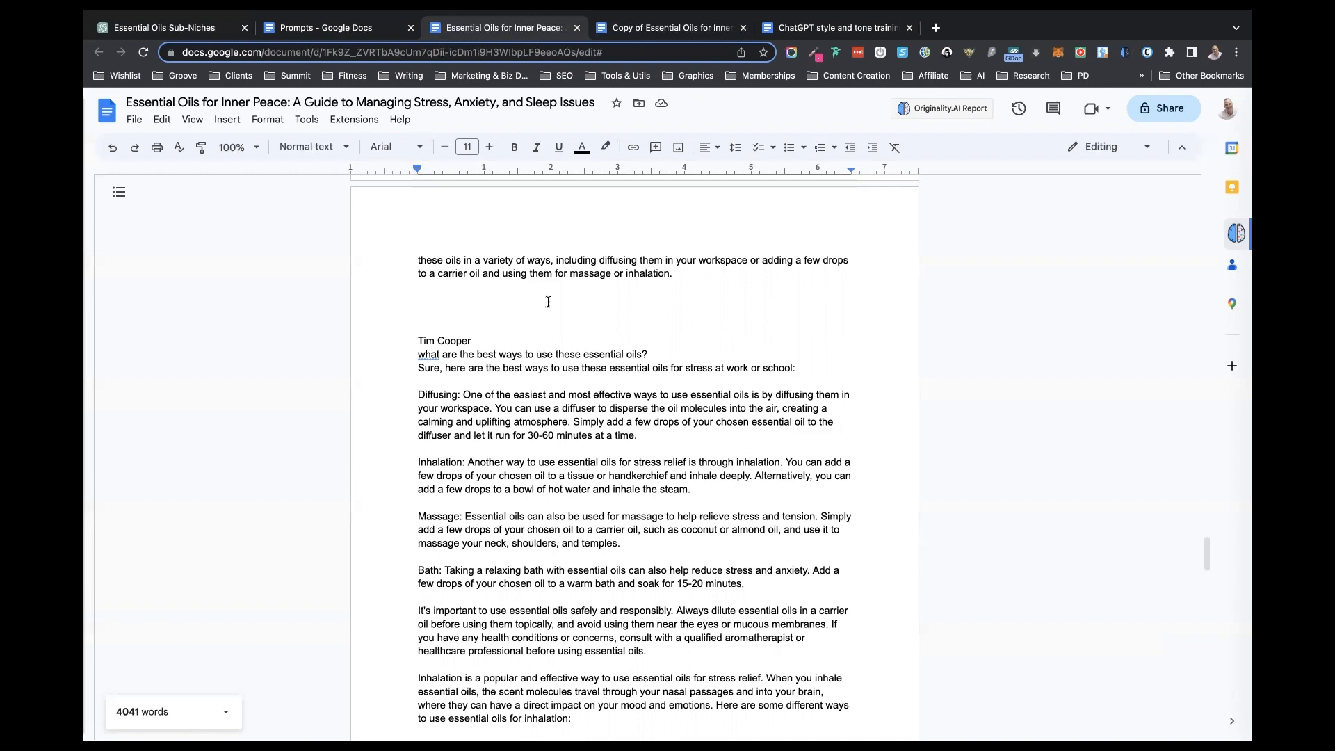
scroll(550, 301, "up", 3)
scroll(549, 301, "up", 20)
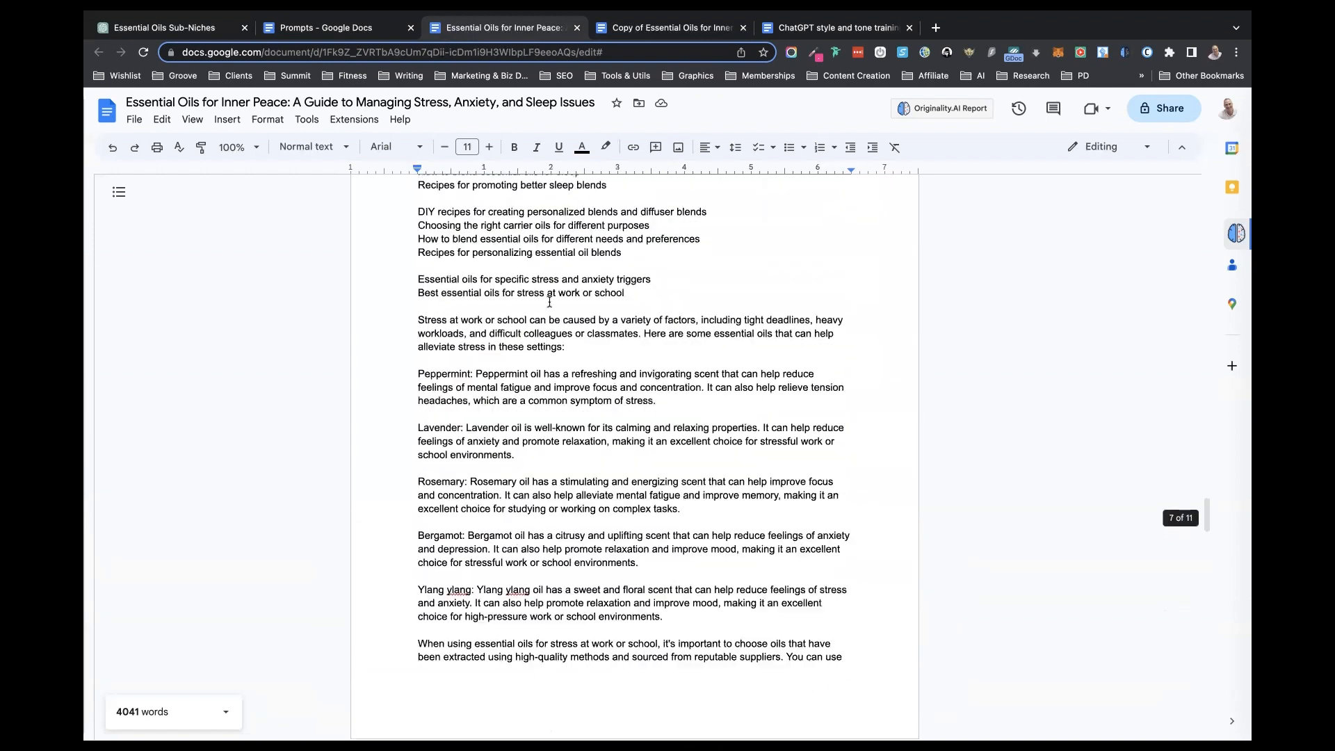
scroll(549, 302, "up", 20)
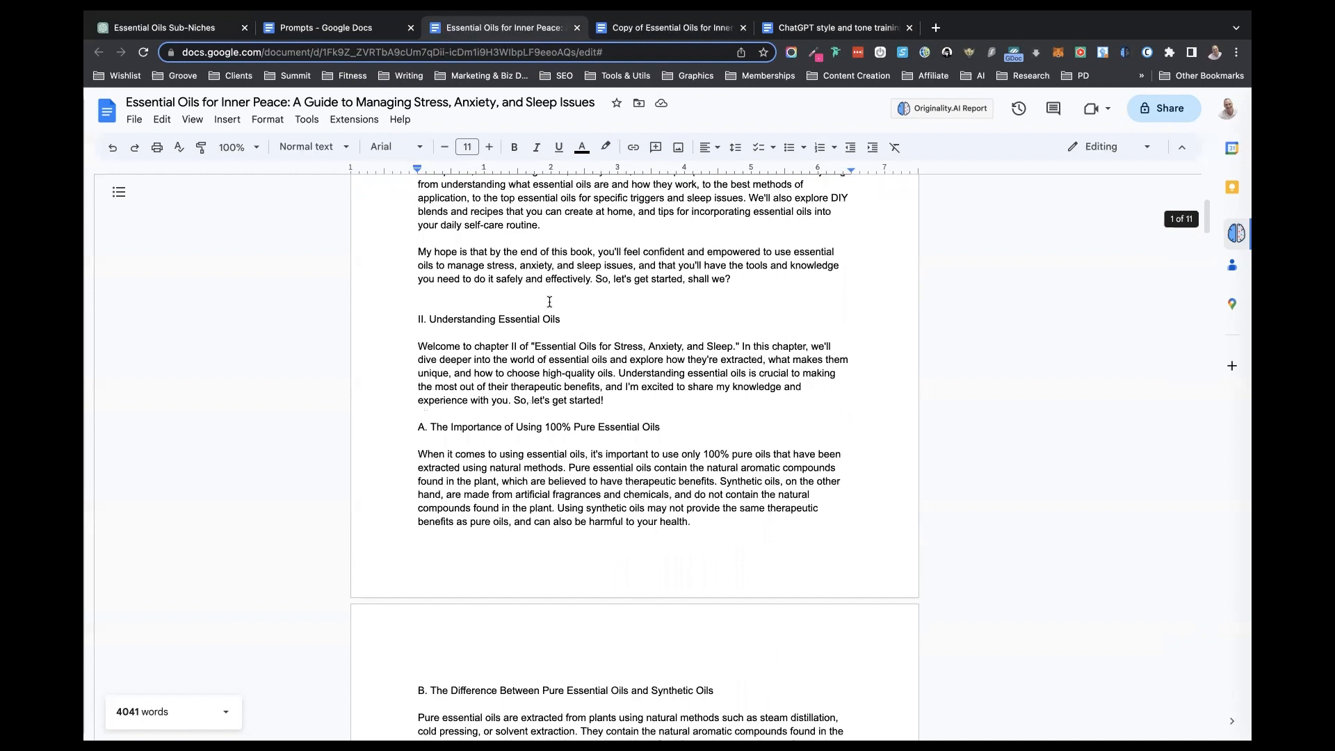
scroll(549, 302, "up", 5)
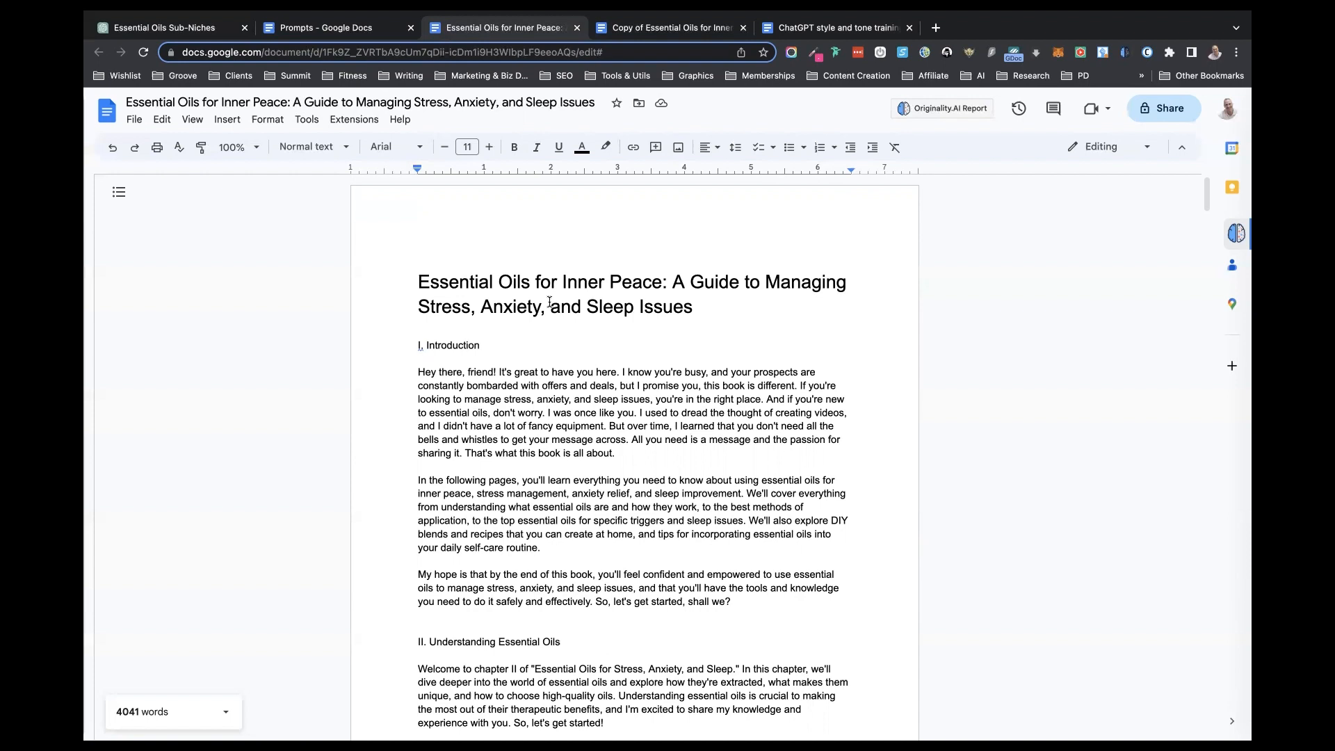
- Review the book's opening chapters from the Introduction through the extraction methods to the section on choosing high-quality essential oils
scroll(624, 440, "down", 7)
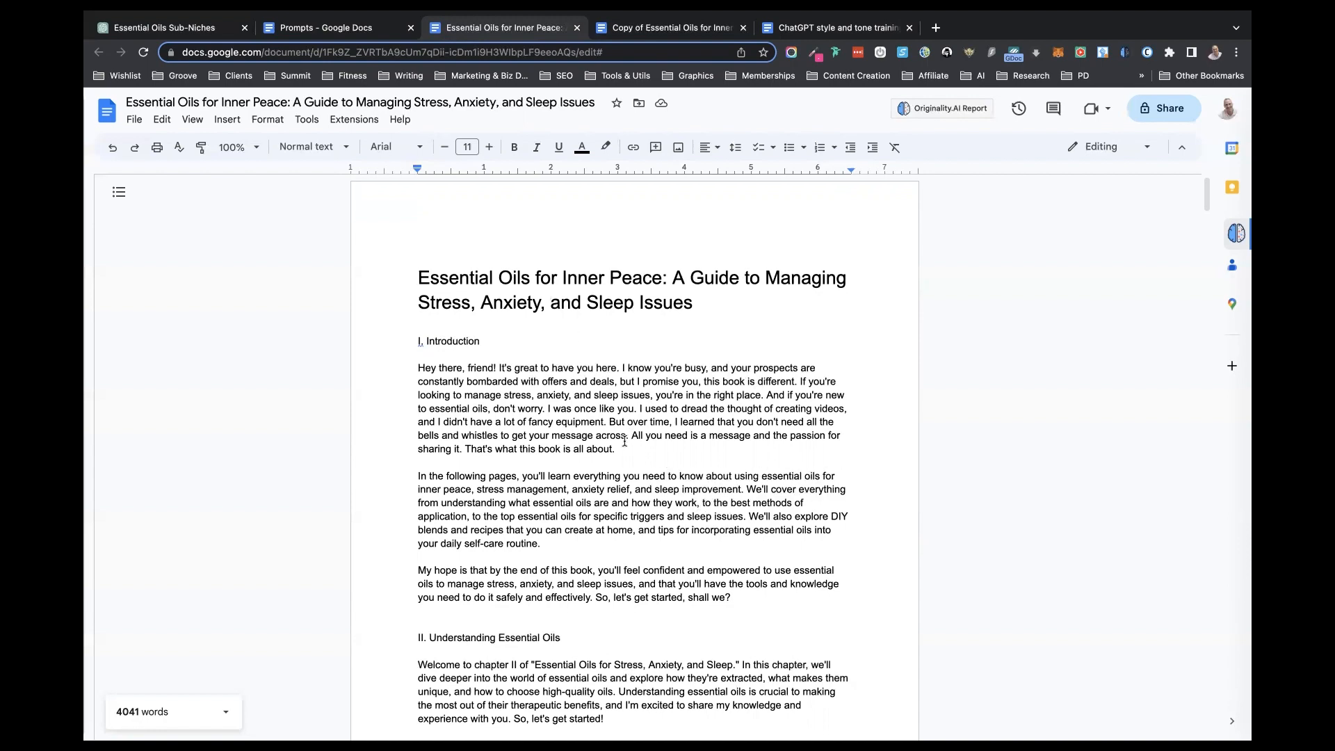
scroll(624, 441, "down", 12)
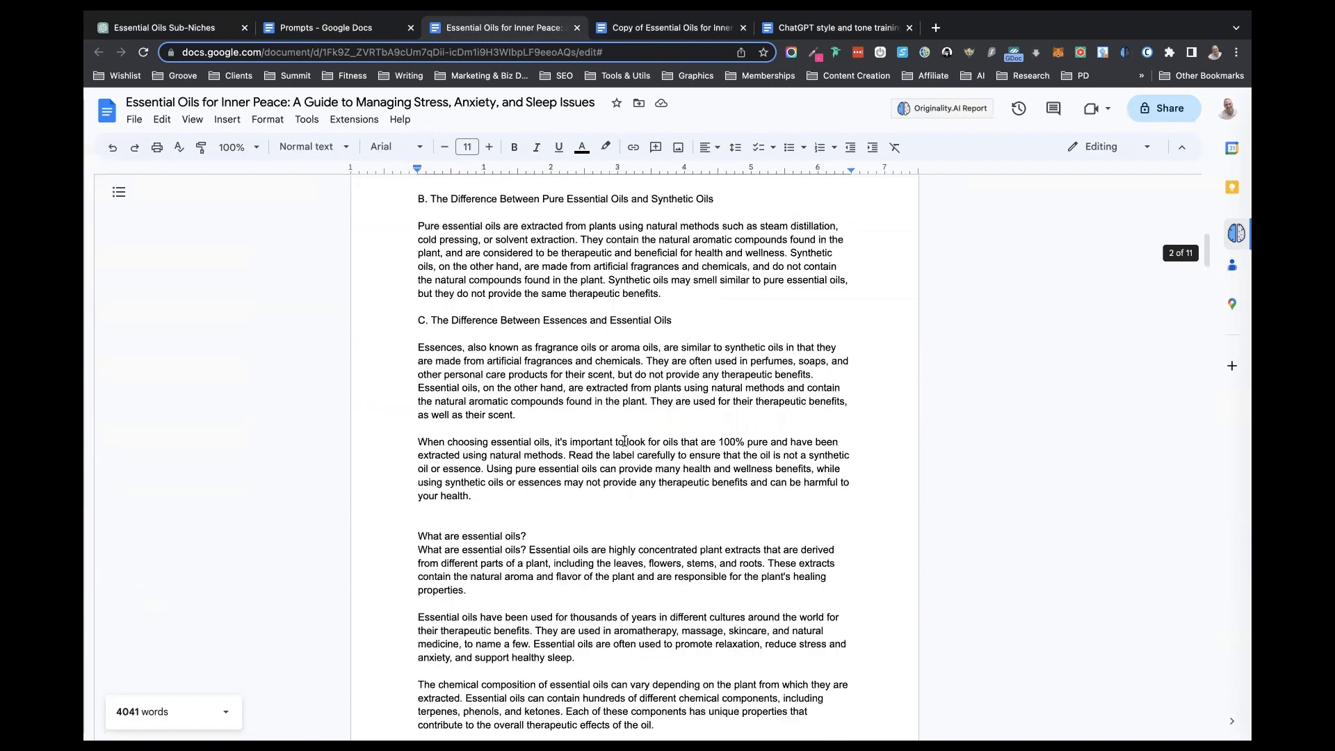
scroll(625, 439, "down", 8)
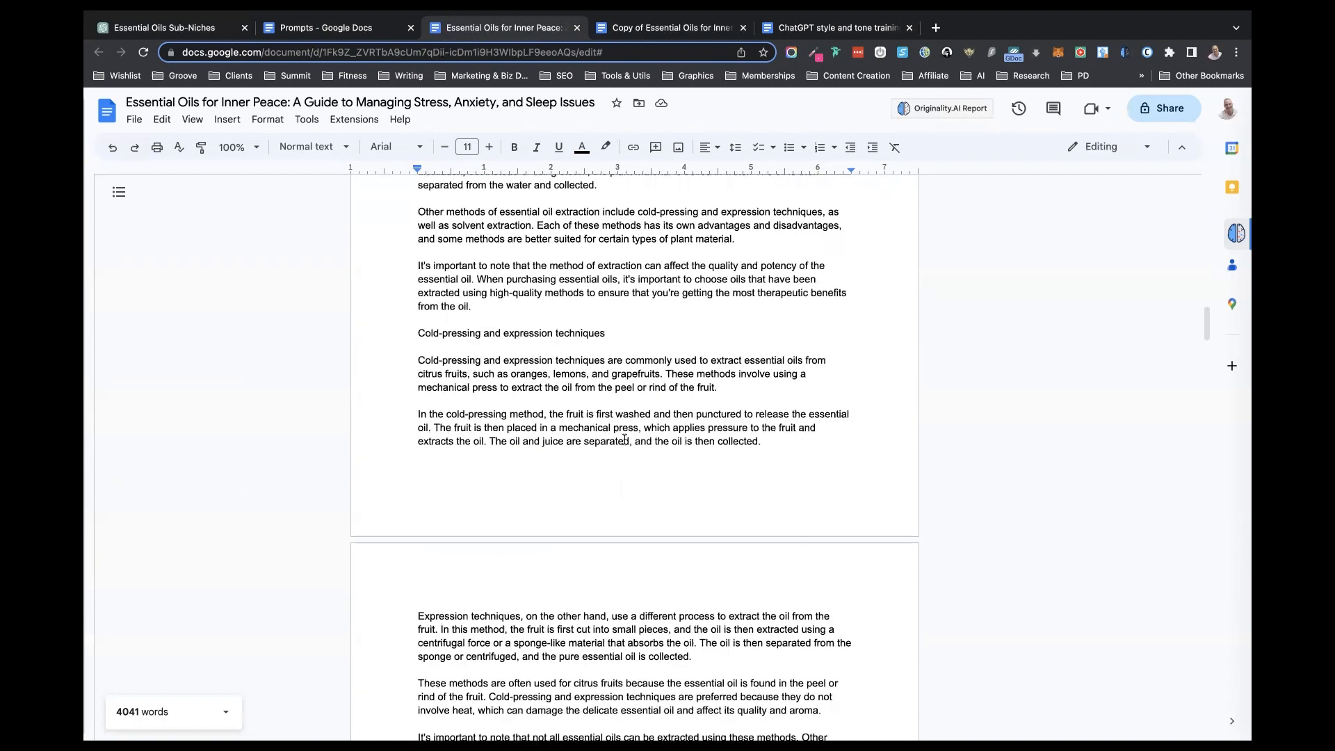
scroll(624, 440, "down", 5)
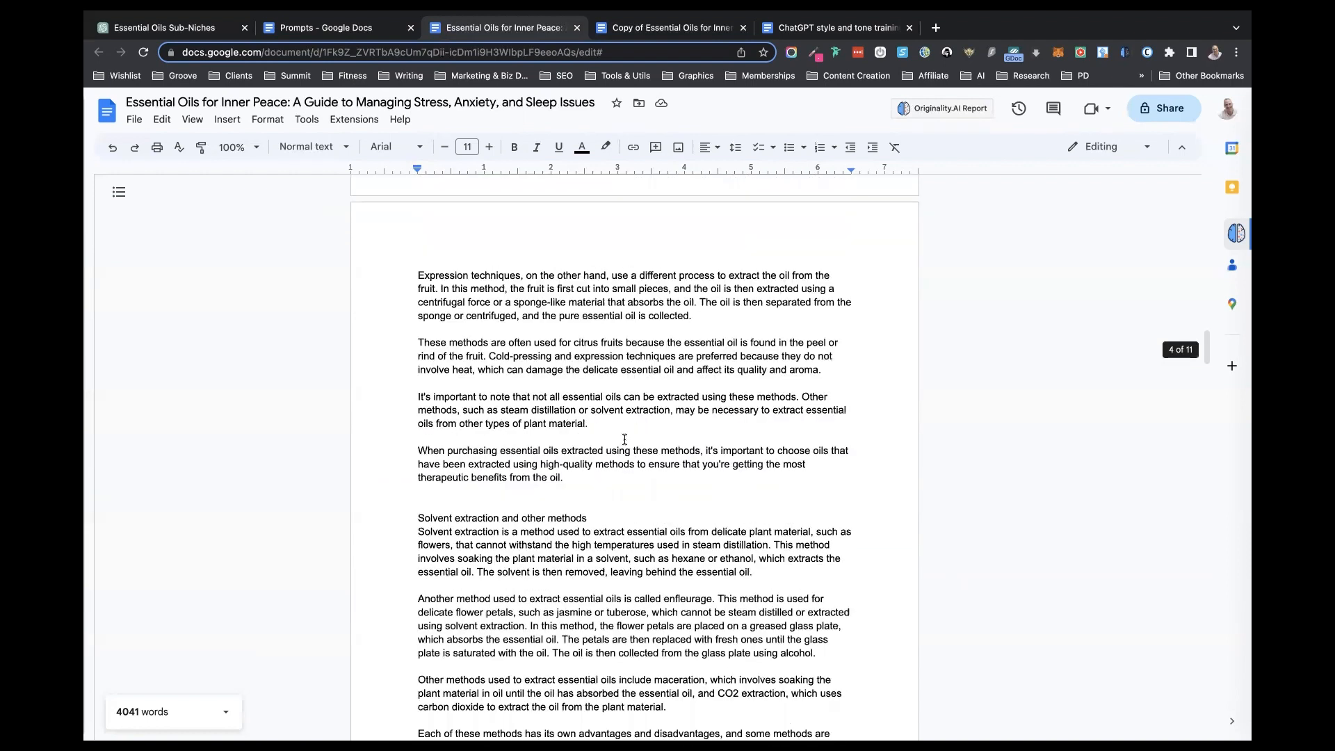
scroll(624, 438, "down", 9)
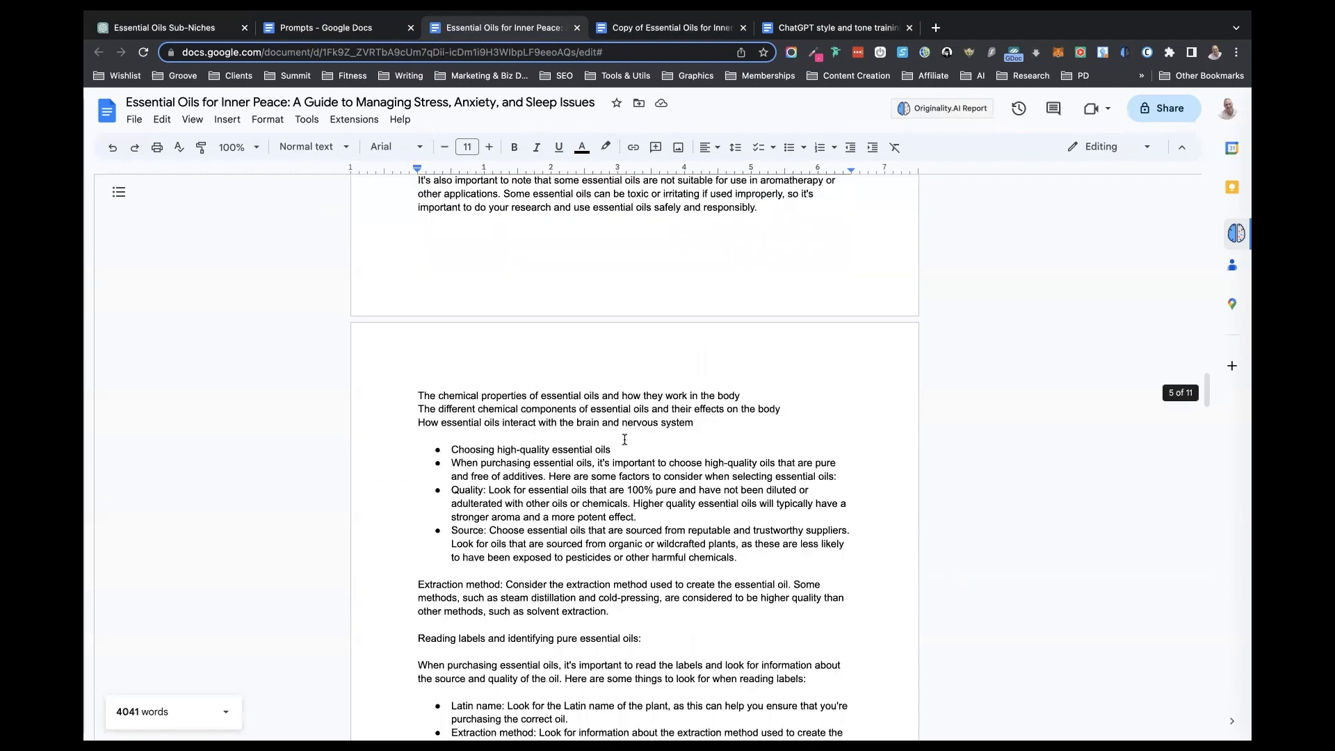